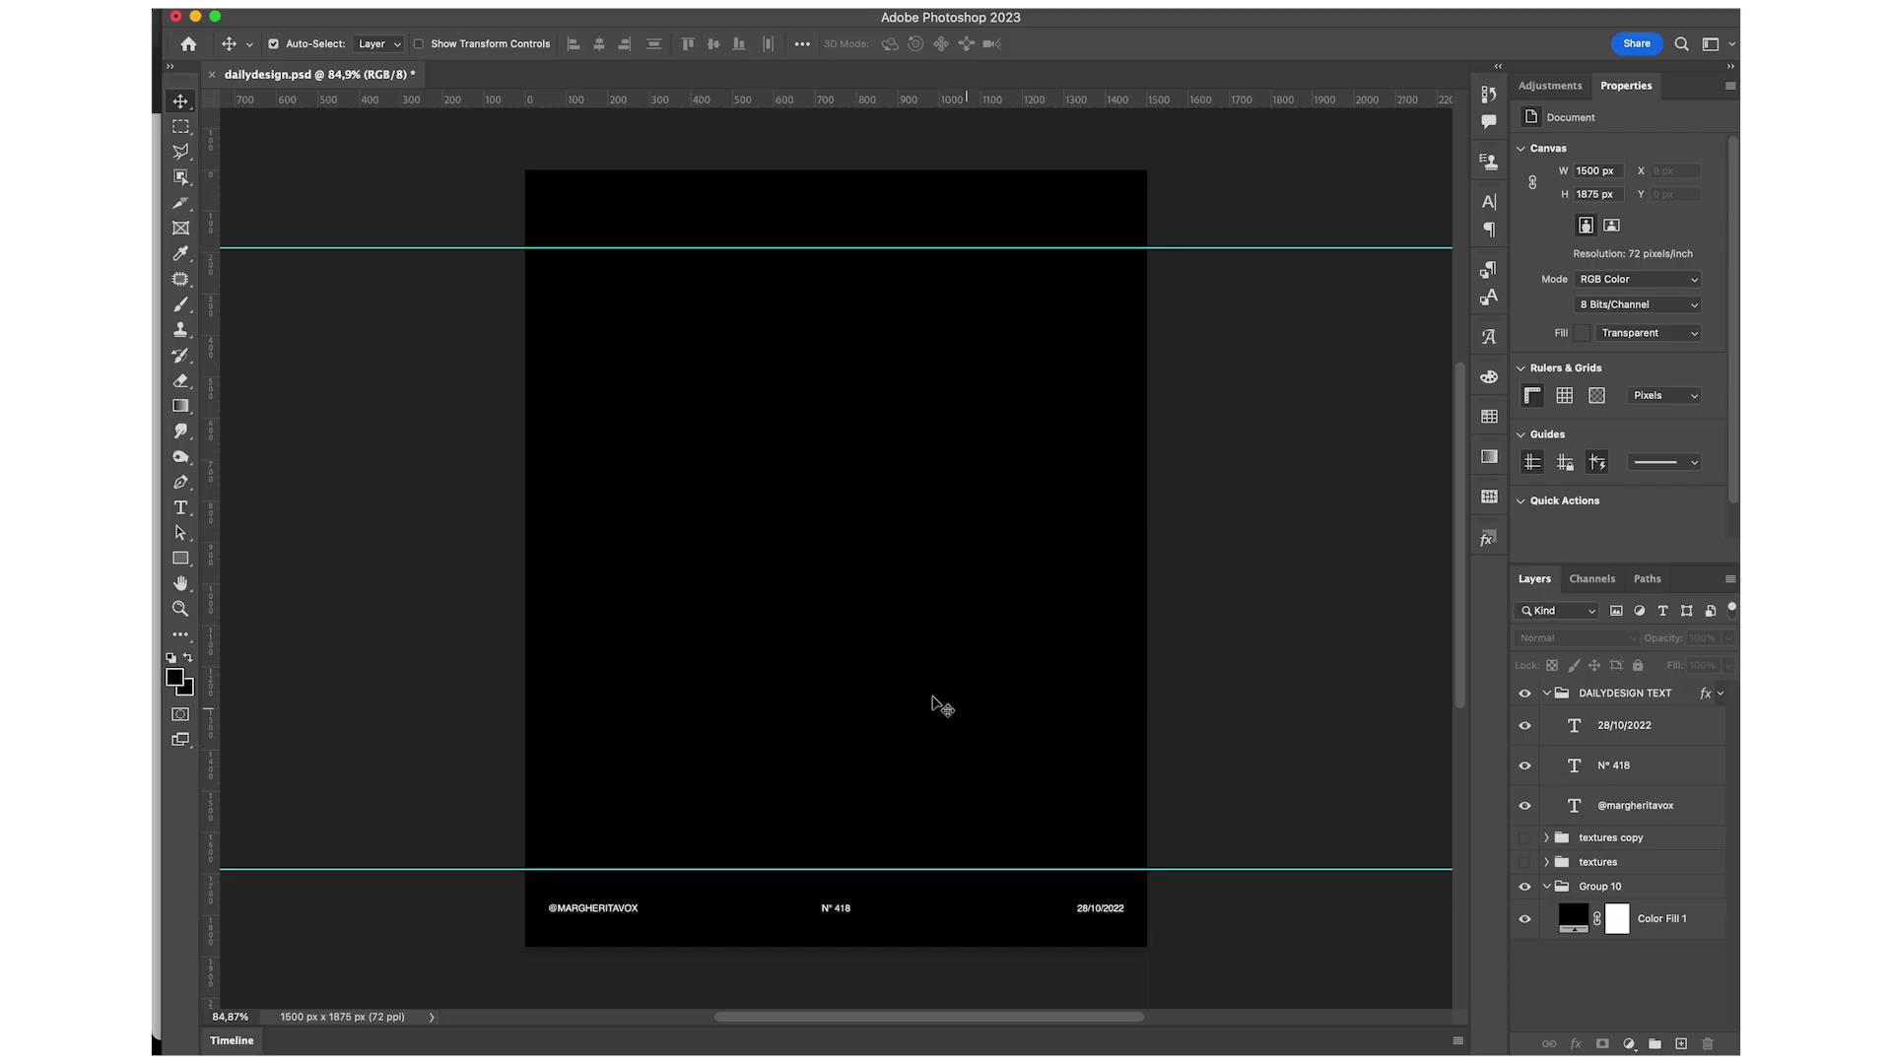
Add white SOMEWHERE text and move its layer into Group 10 above Color Fill 1.
key("t")
left_click(758, 549)
type("SOMEWHERE")
left_click(1658, 730)
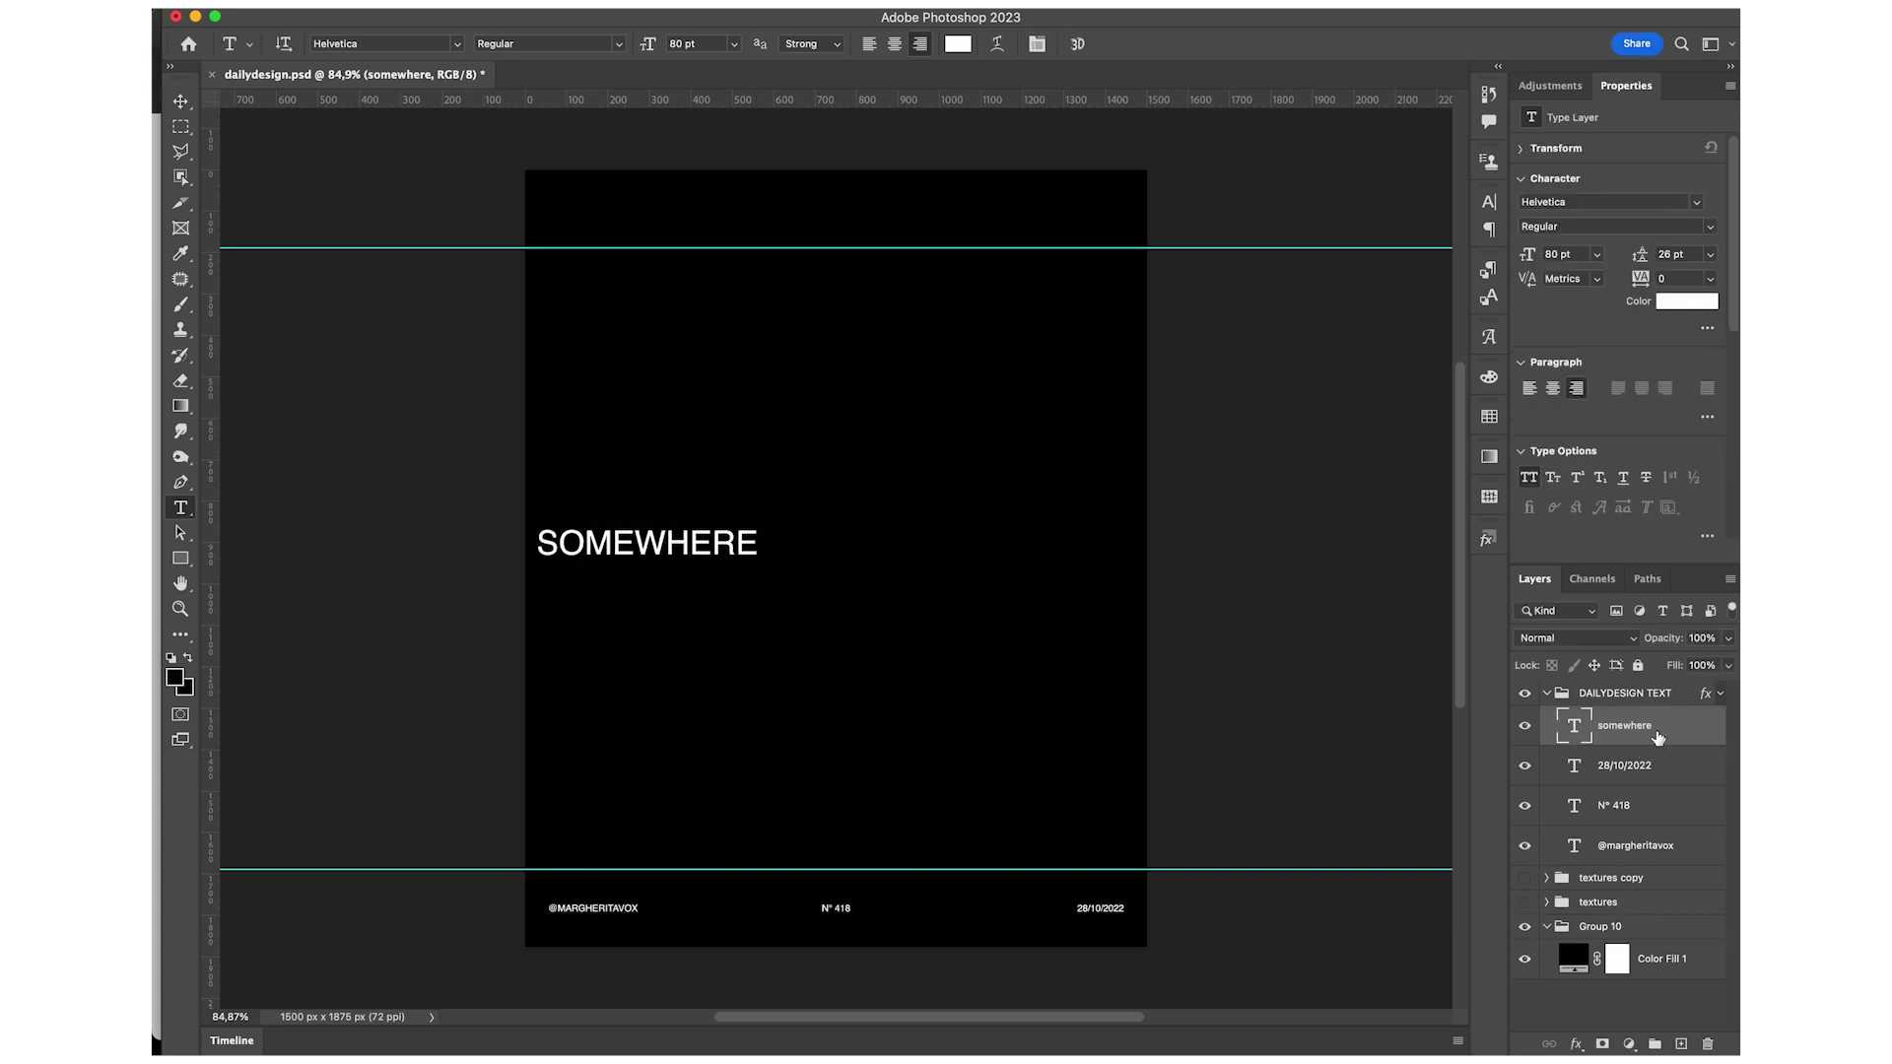
left_click_drag(1675, 735, 1659, 944)
Move the SOMEWHERE text to the centre of the poster.
key("ctrl+t")
left_click_drag(649, 555, 835, 564)
key("Return")
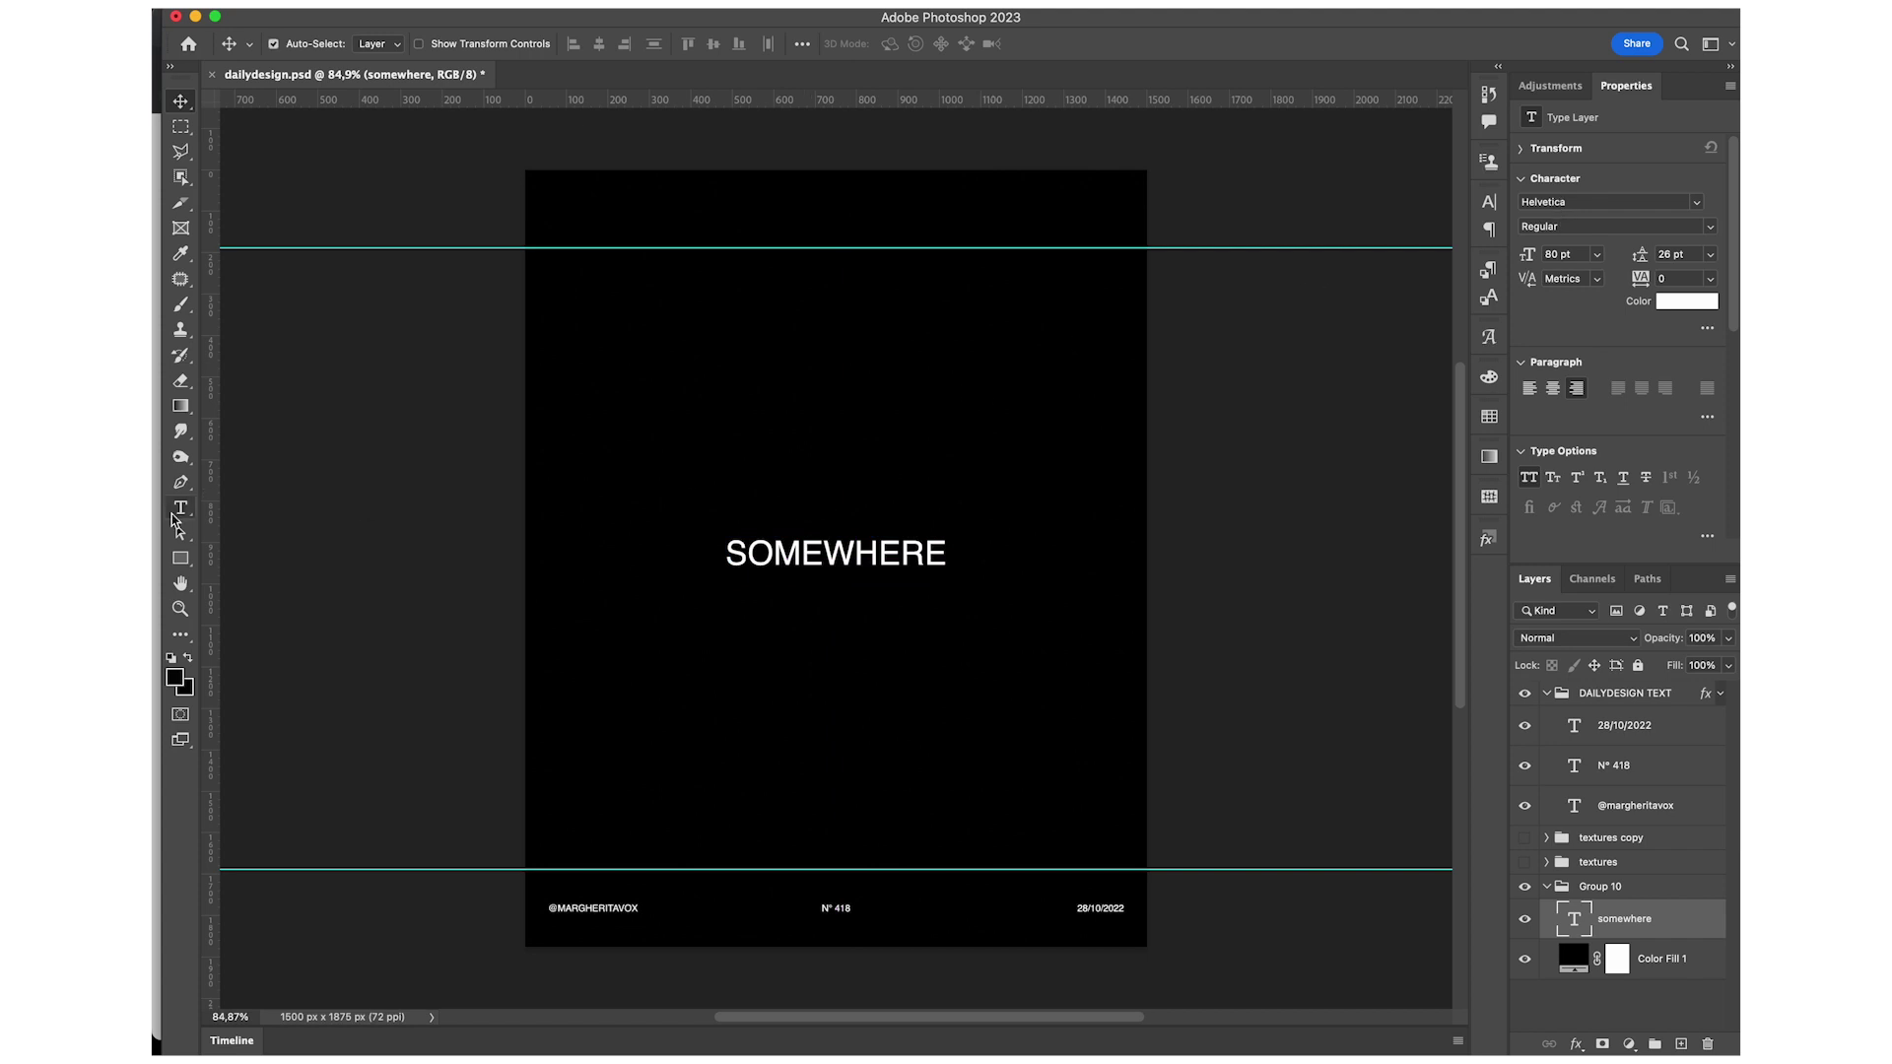
double_click(835, 558)
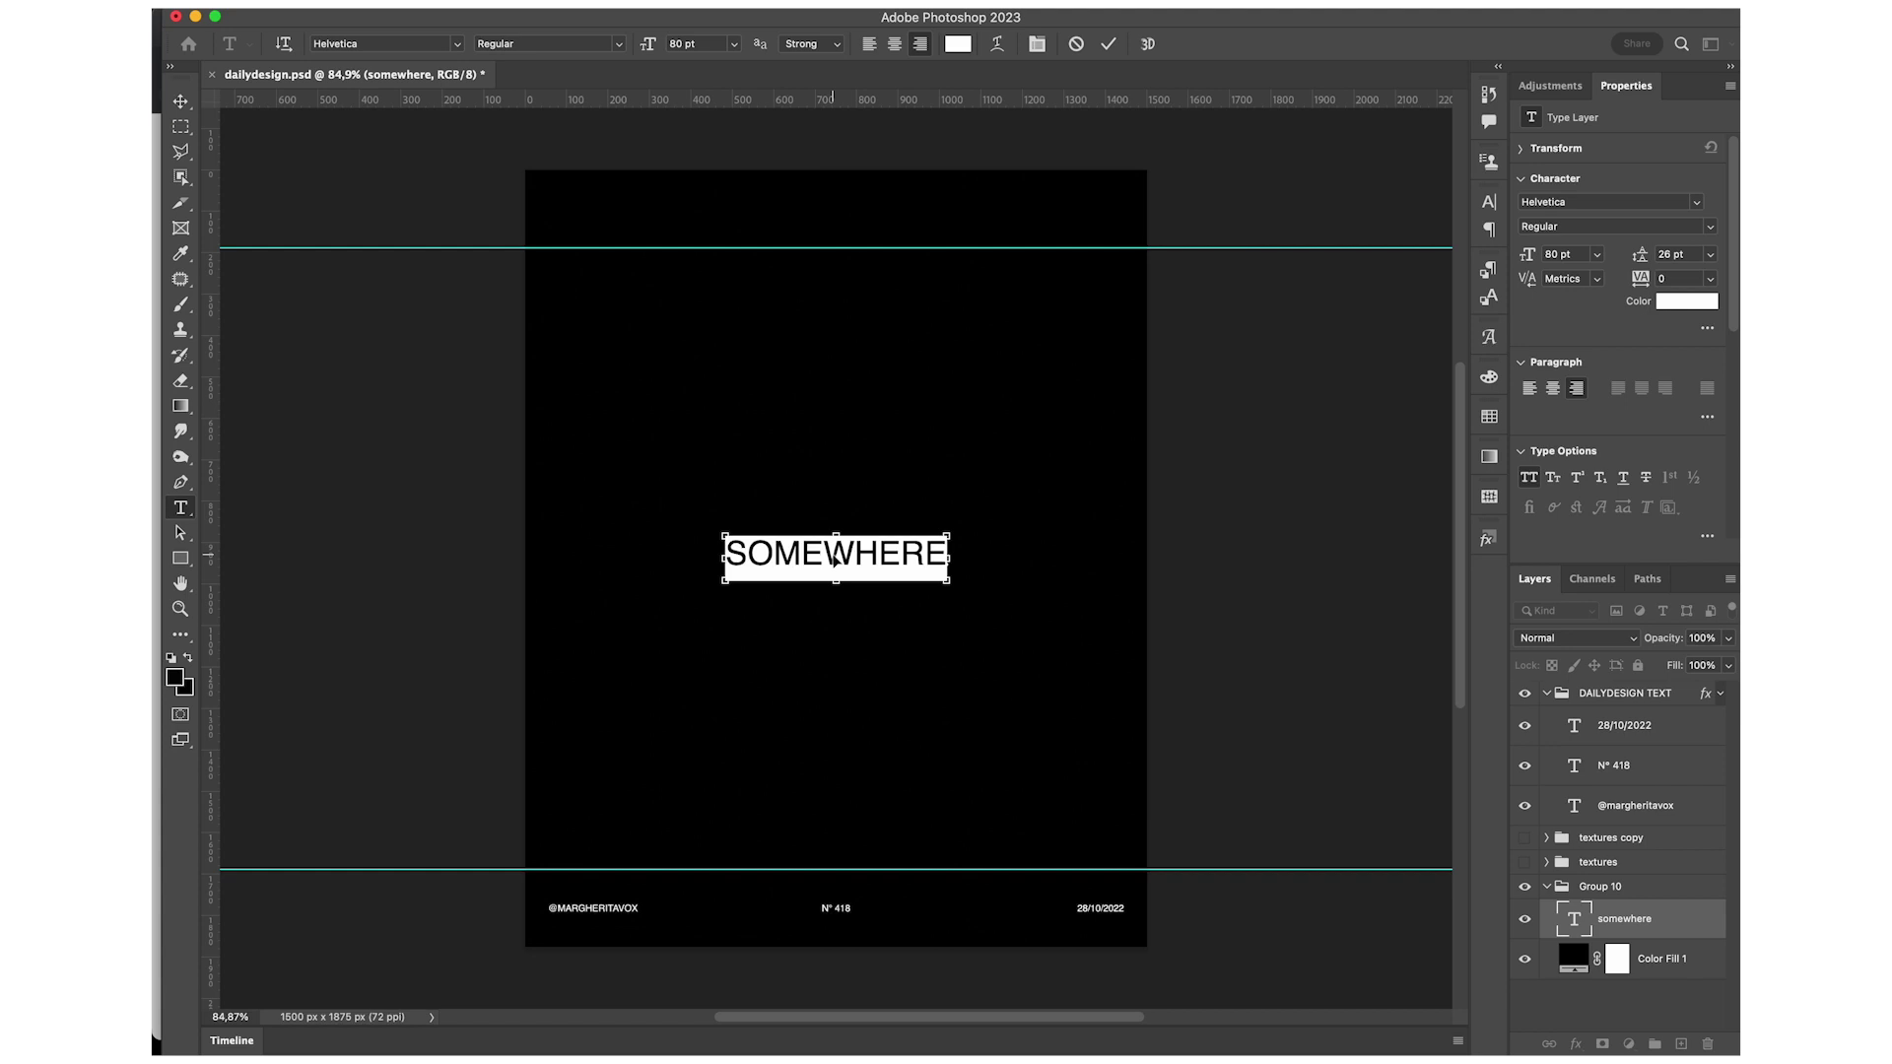
left_click(1674, 934)
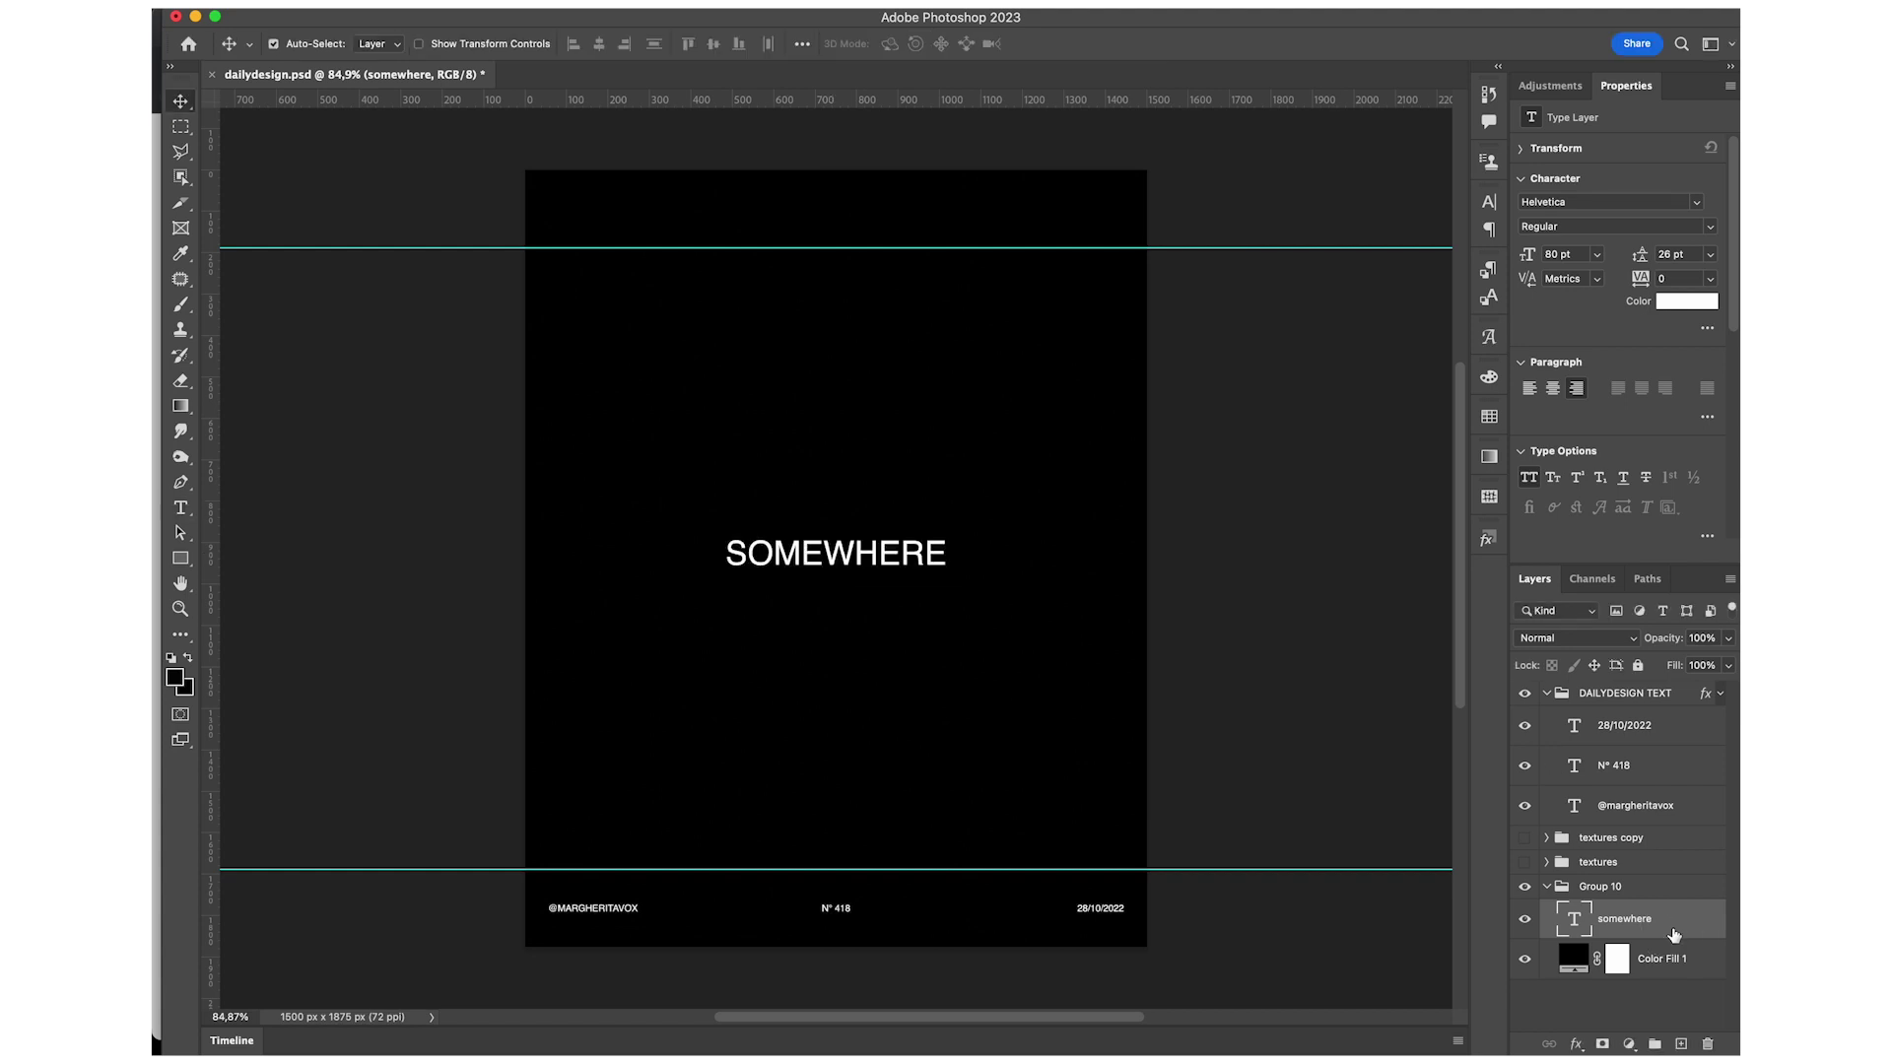
Draw a 558 × 558 px circle, Ellipse 1, around the SOMEWHERE text.
left_click_drag(181, 557, 240, 577)
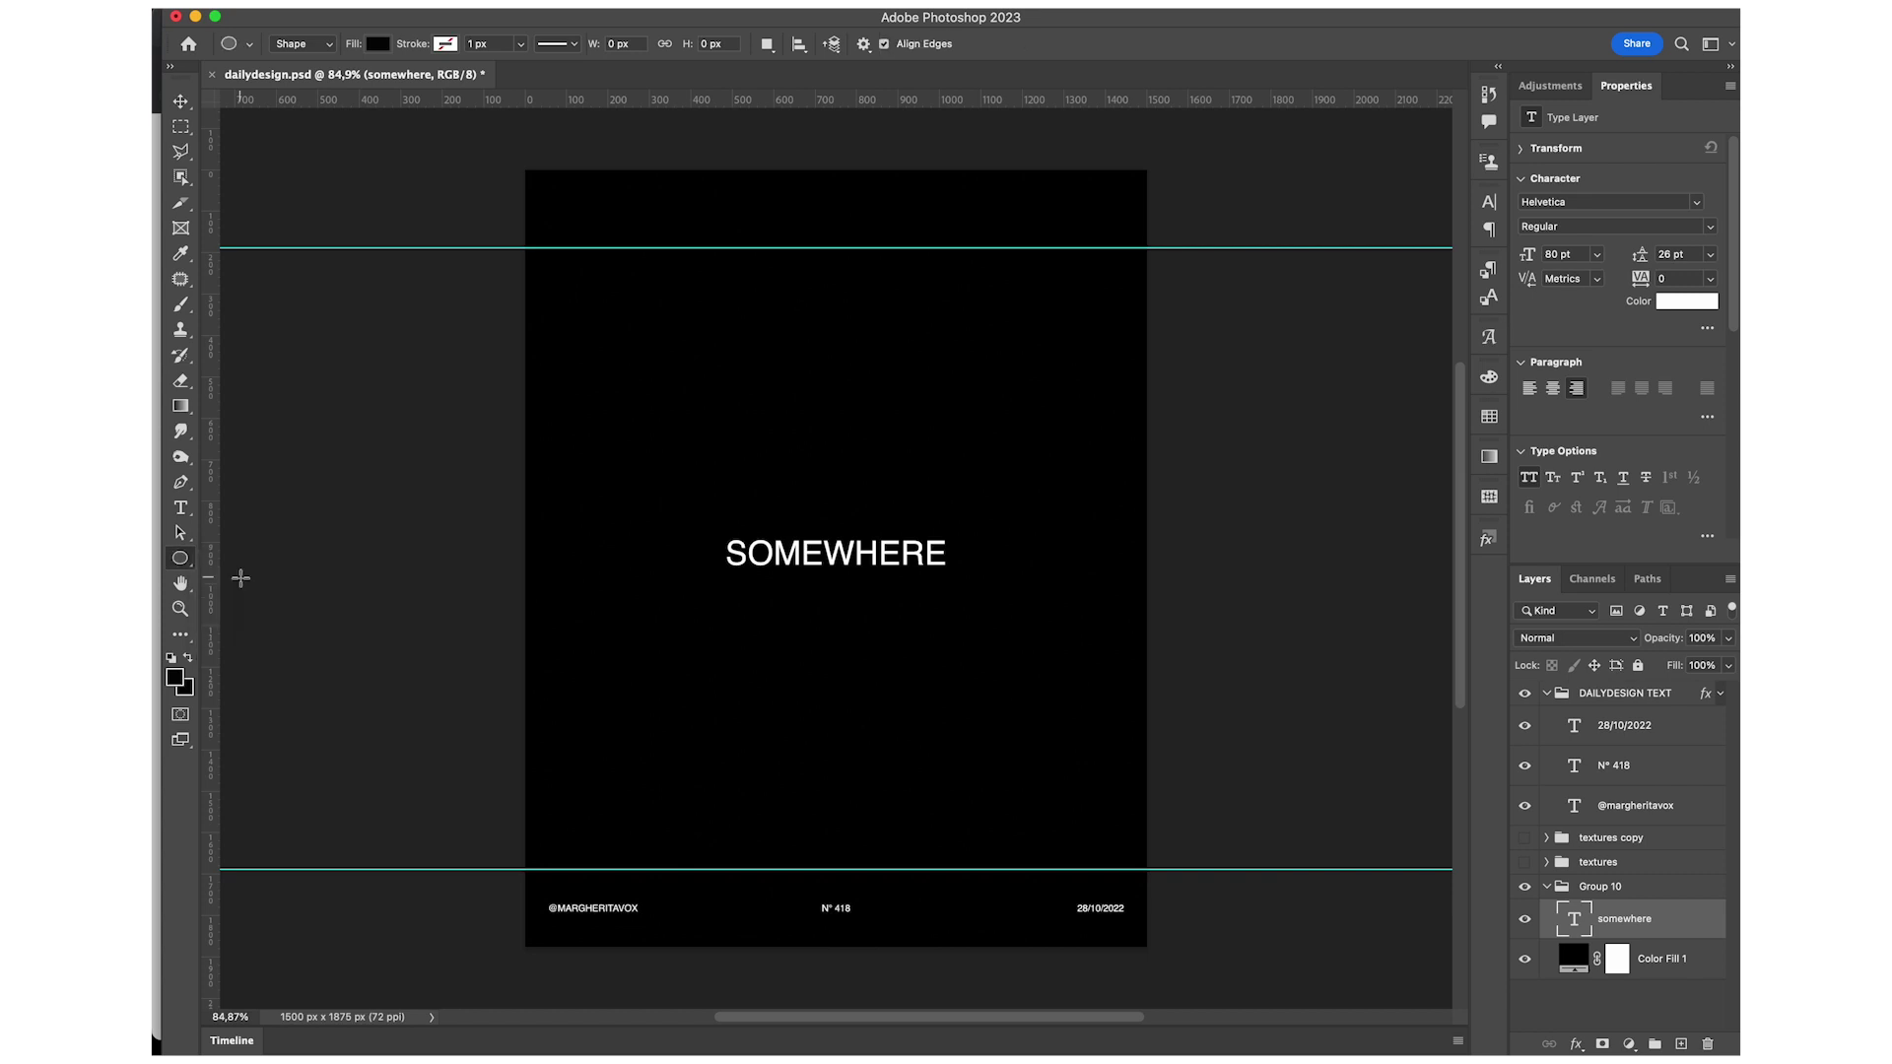
left_click_drag(771, 503, 997, 678)
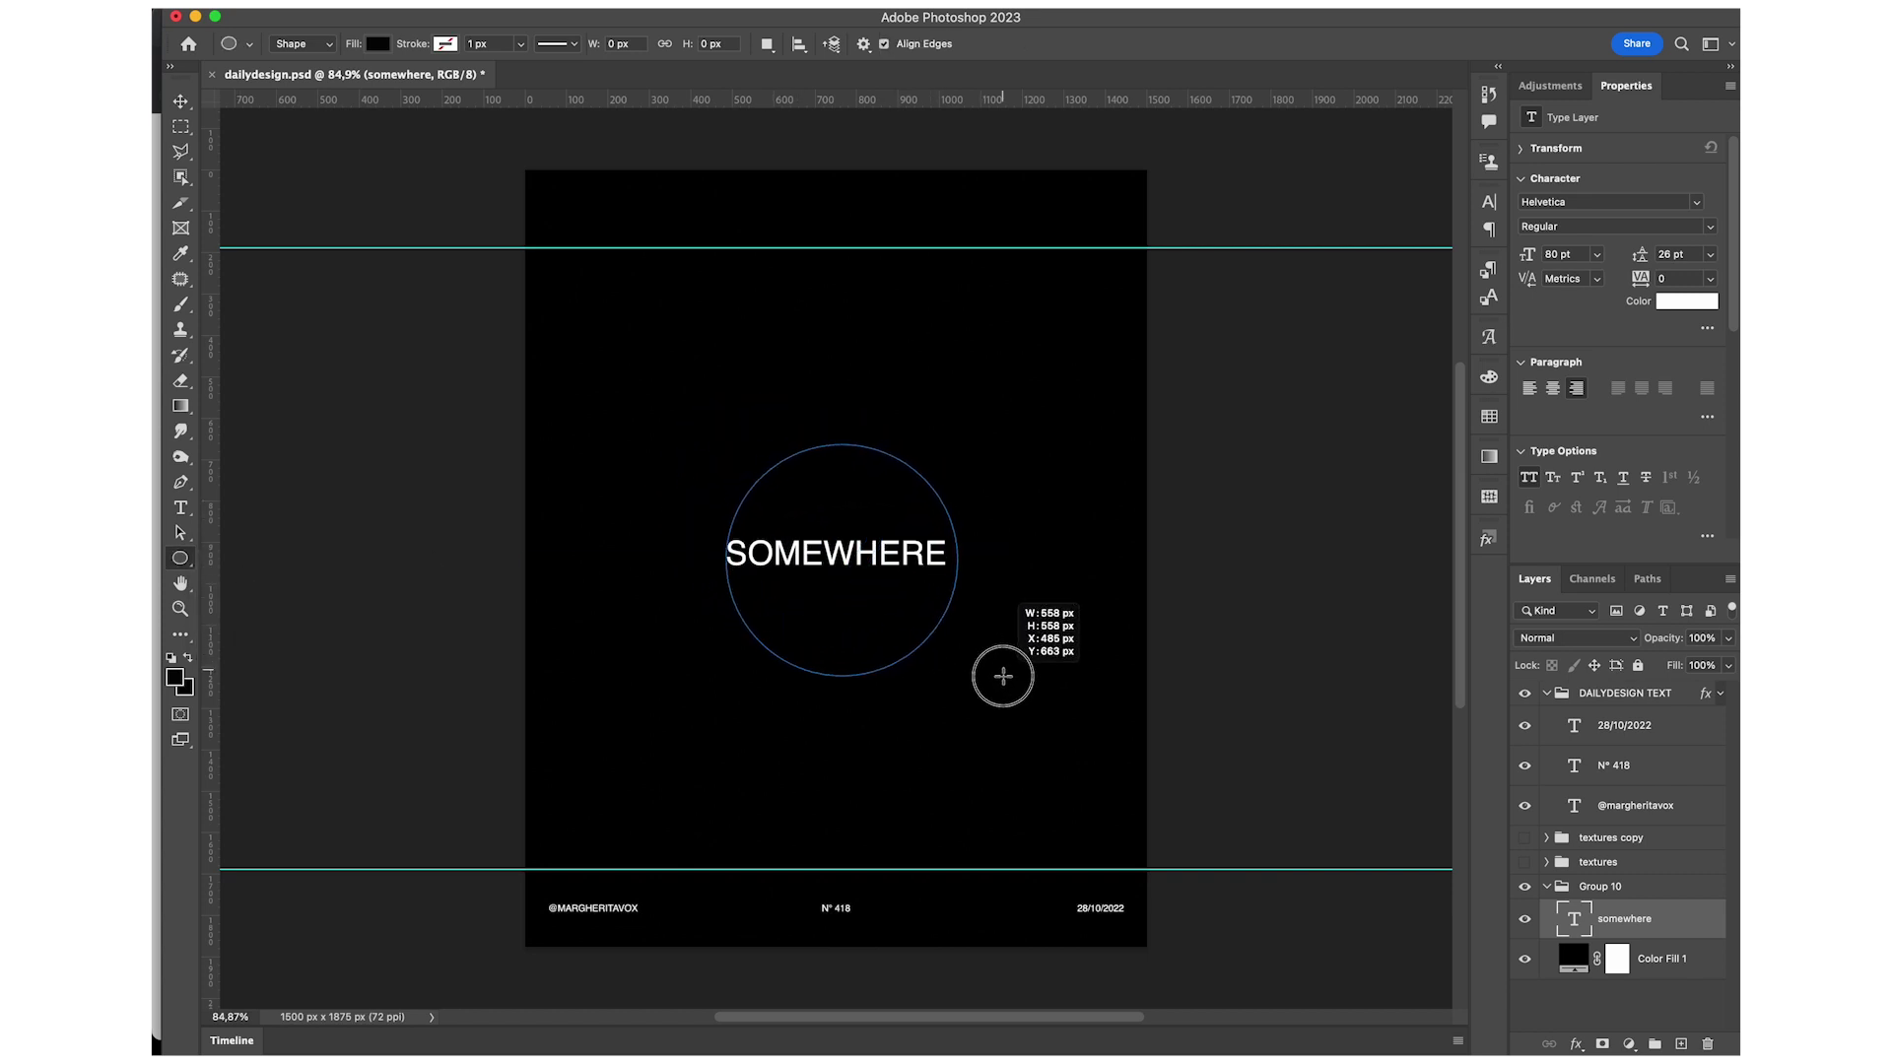
left_click_drag(997, 678, 999, 675)
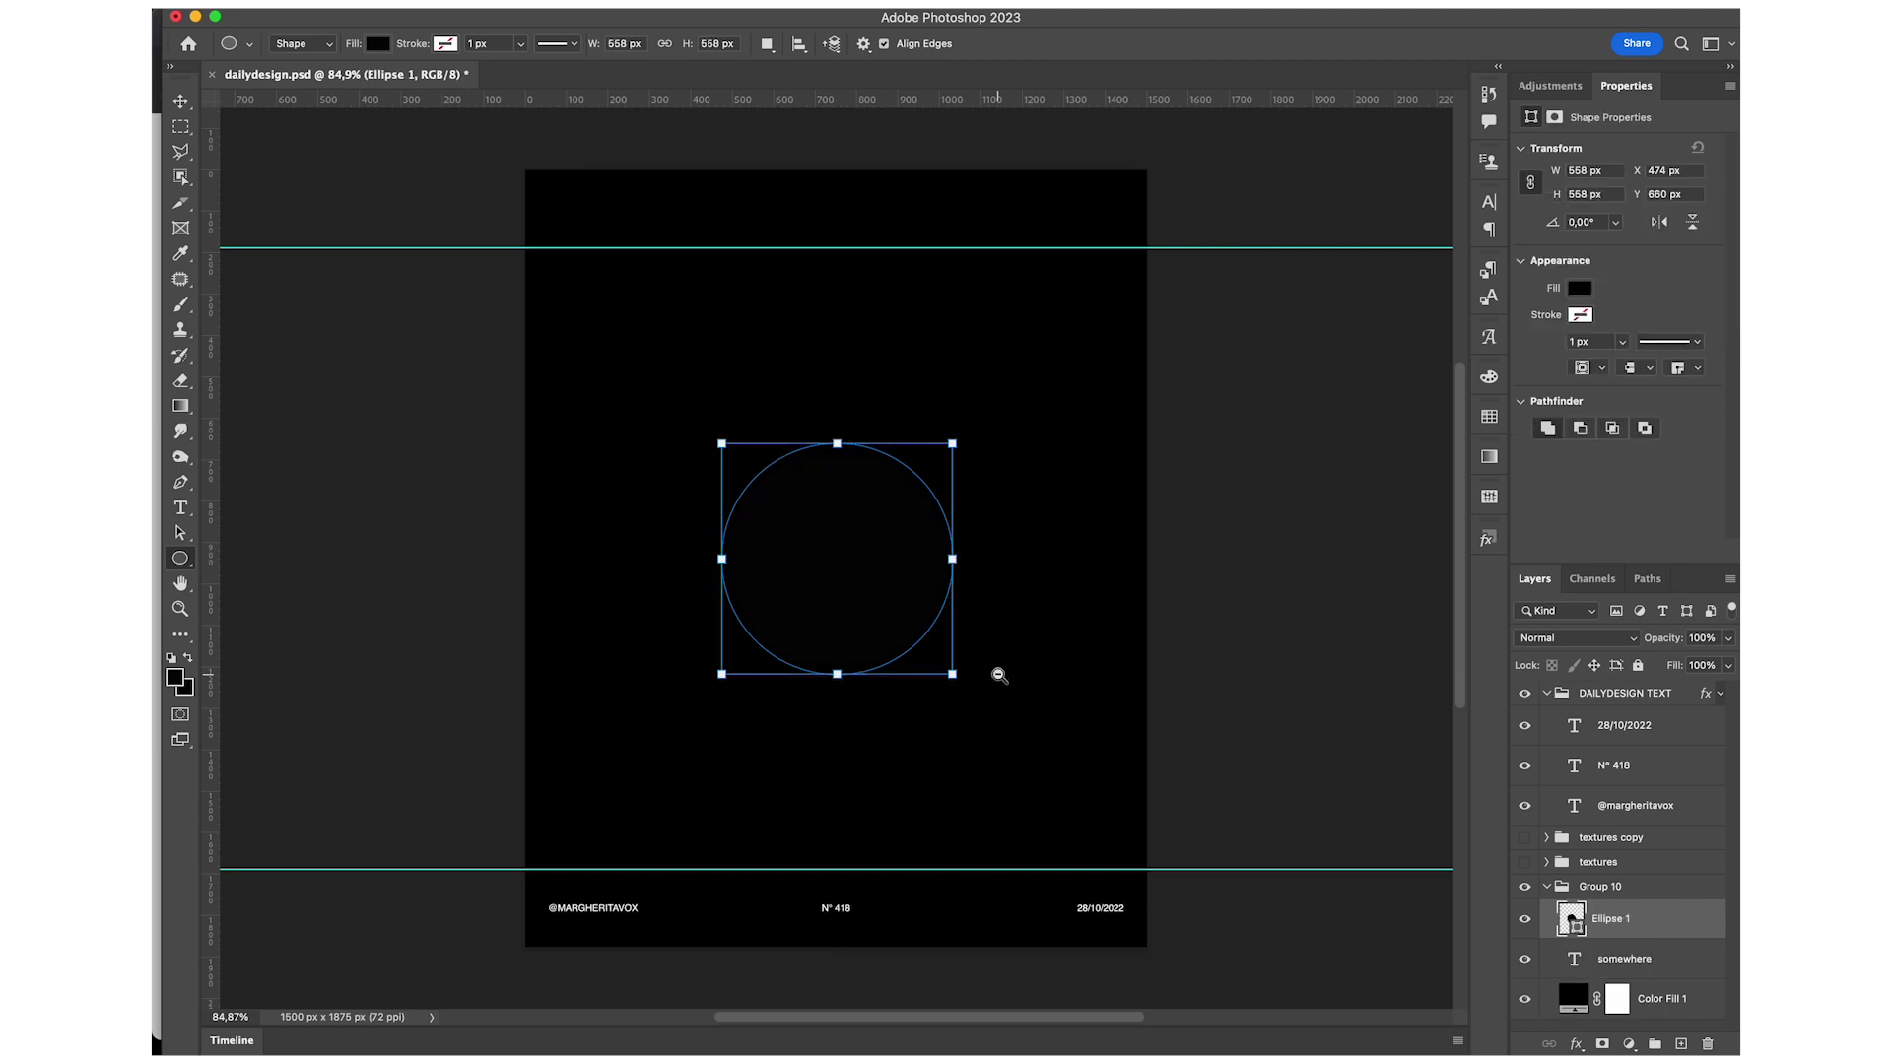
Paste SOMEWHERE as text on the circle path, then delete Ellipse 1 and the straight text layer.
key("t")
left_click(722, 535)
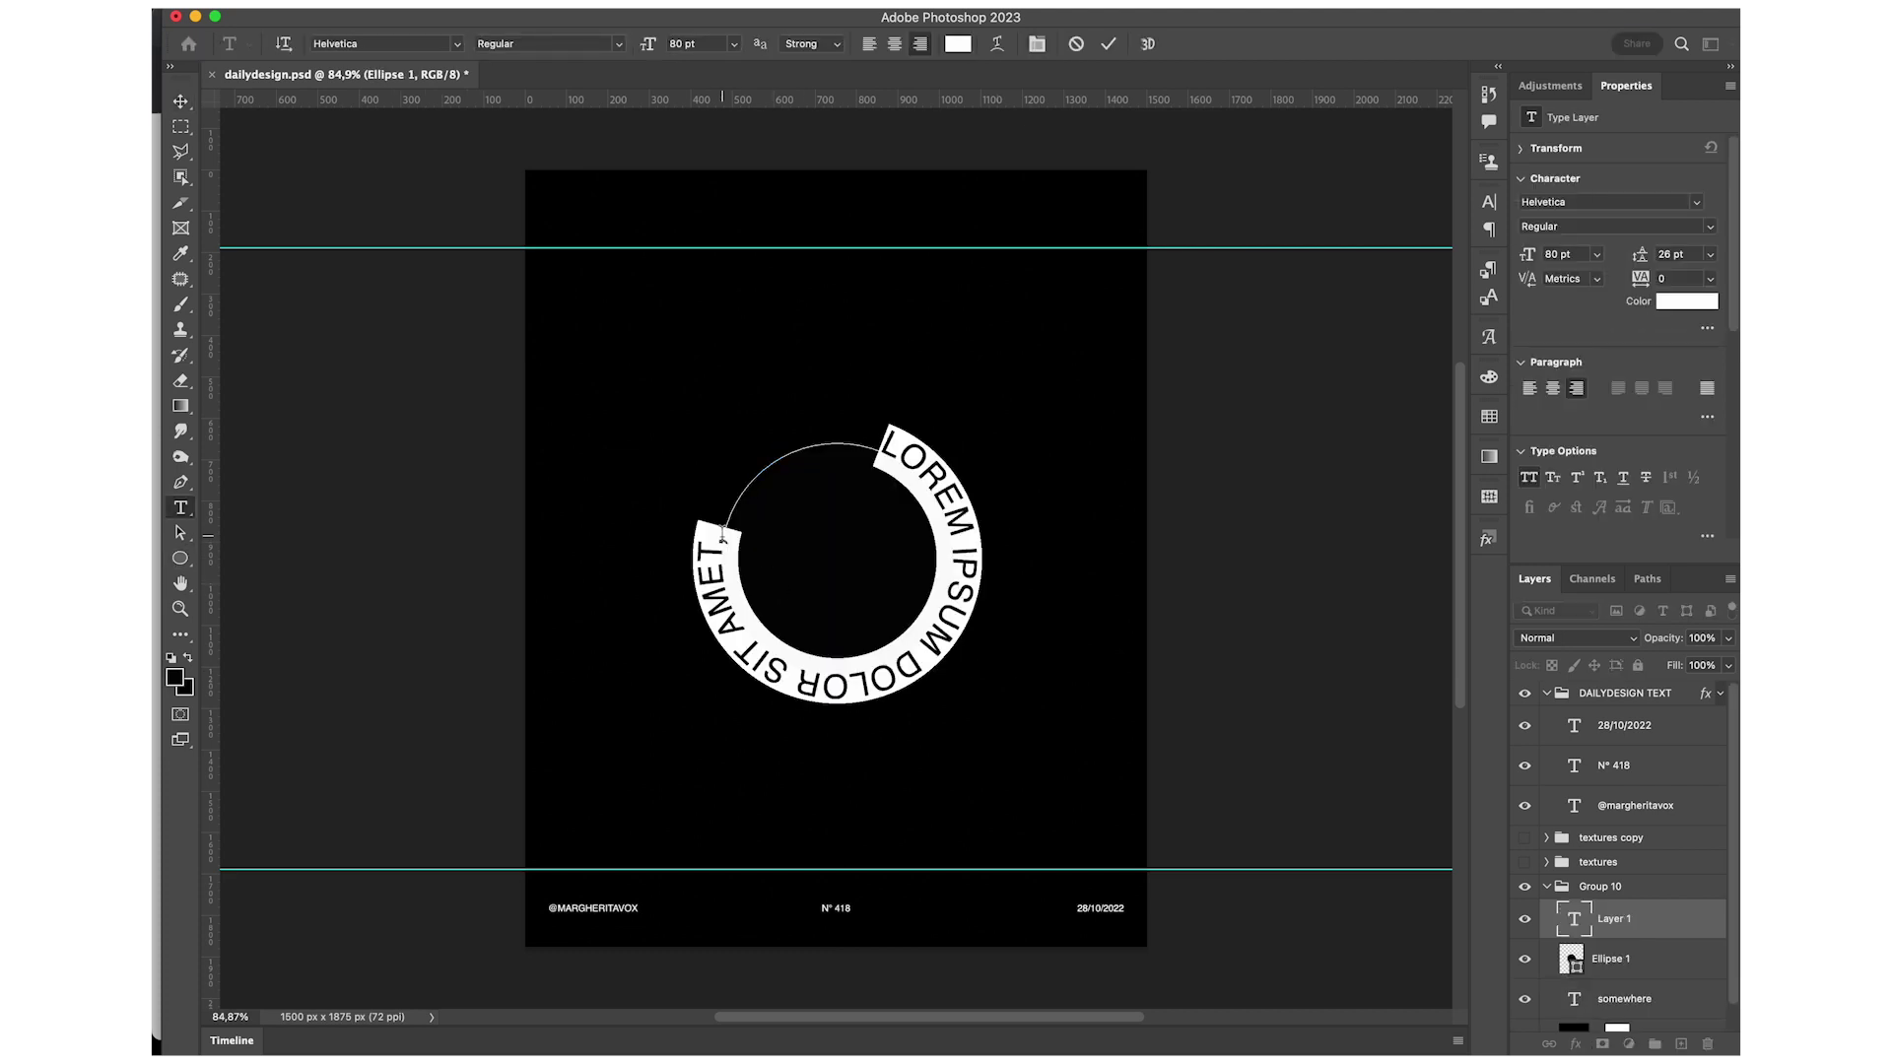
type("SOMEWHERE")
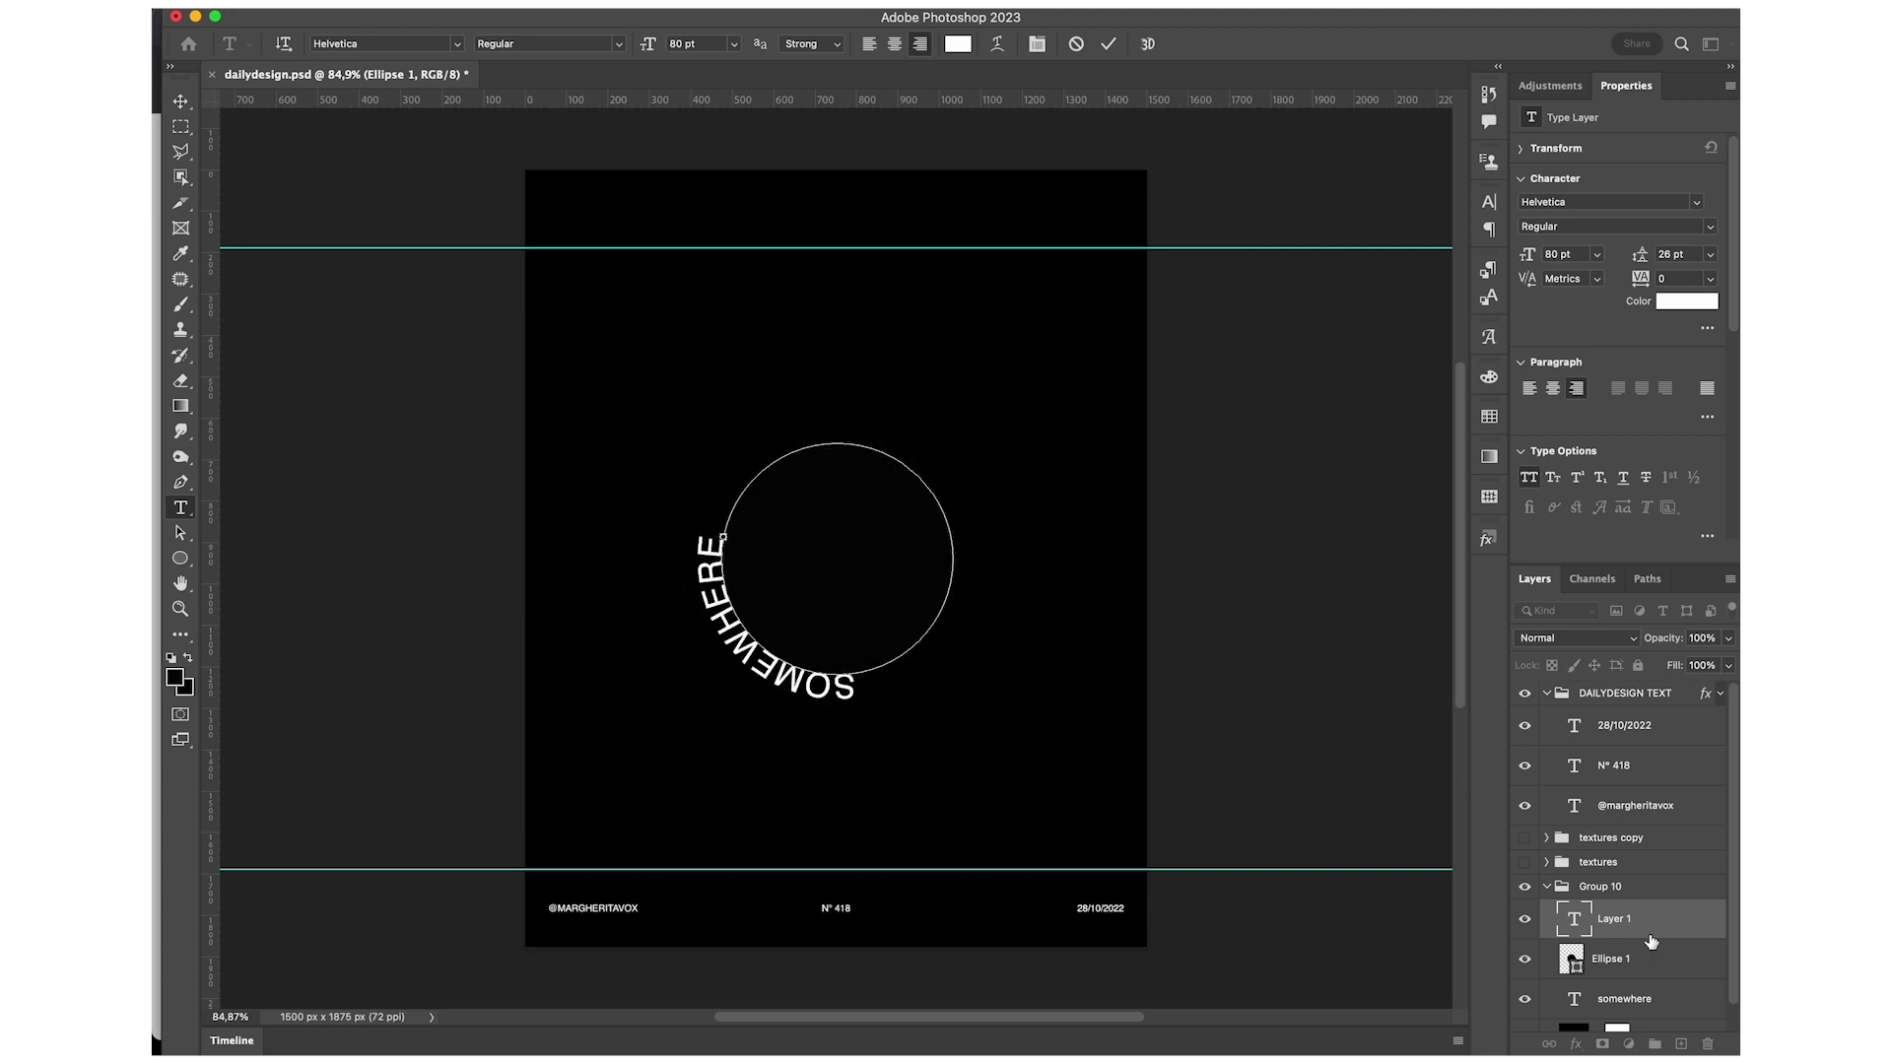
left_click(1659, 958)
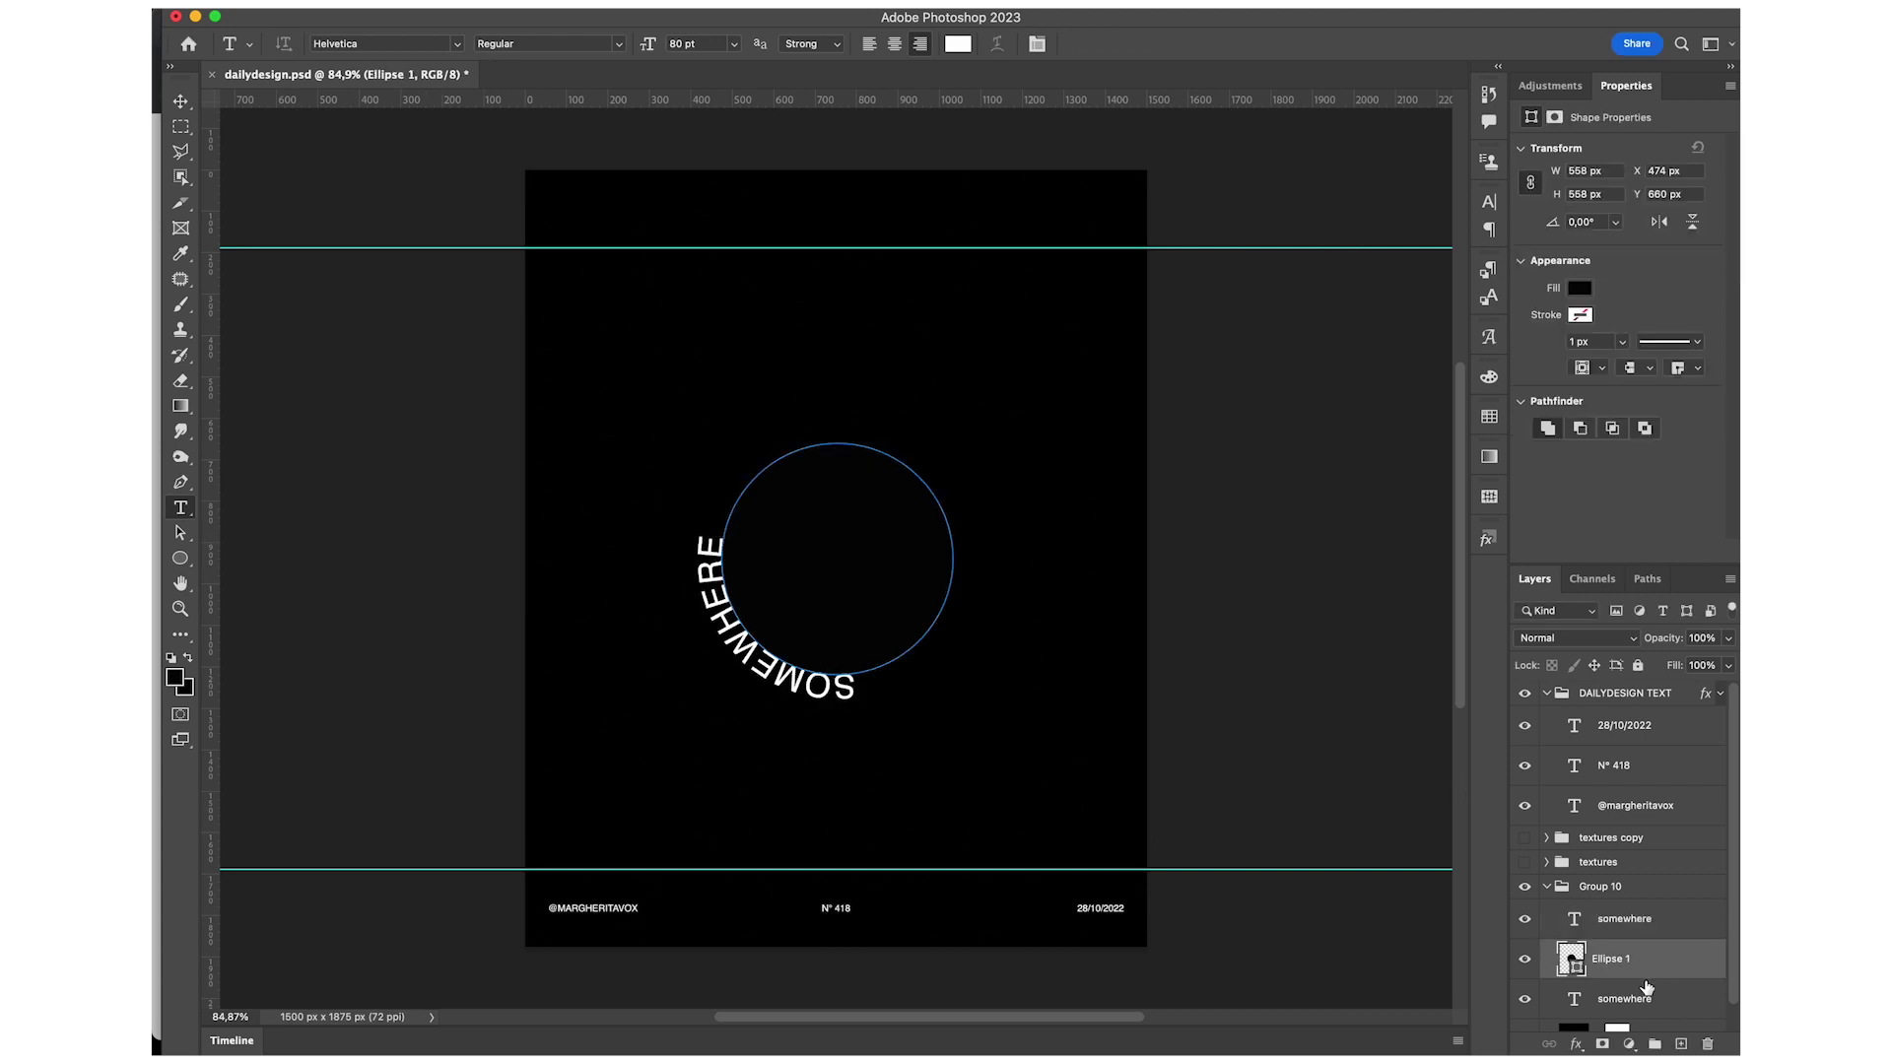
key("Delete")
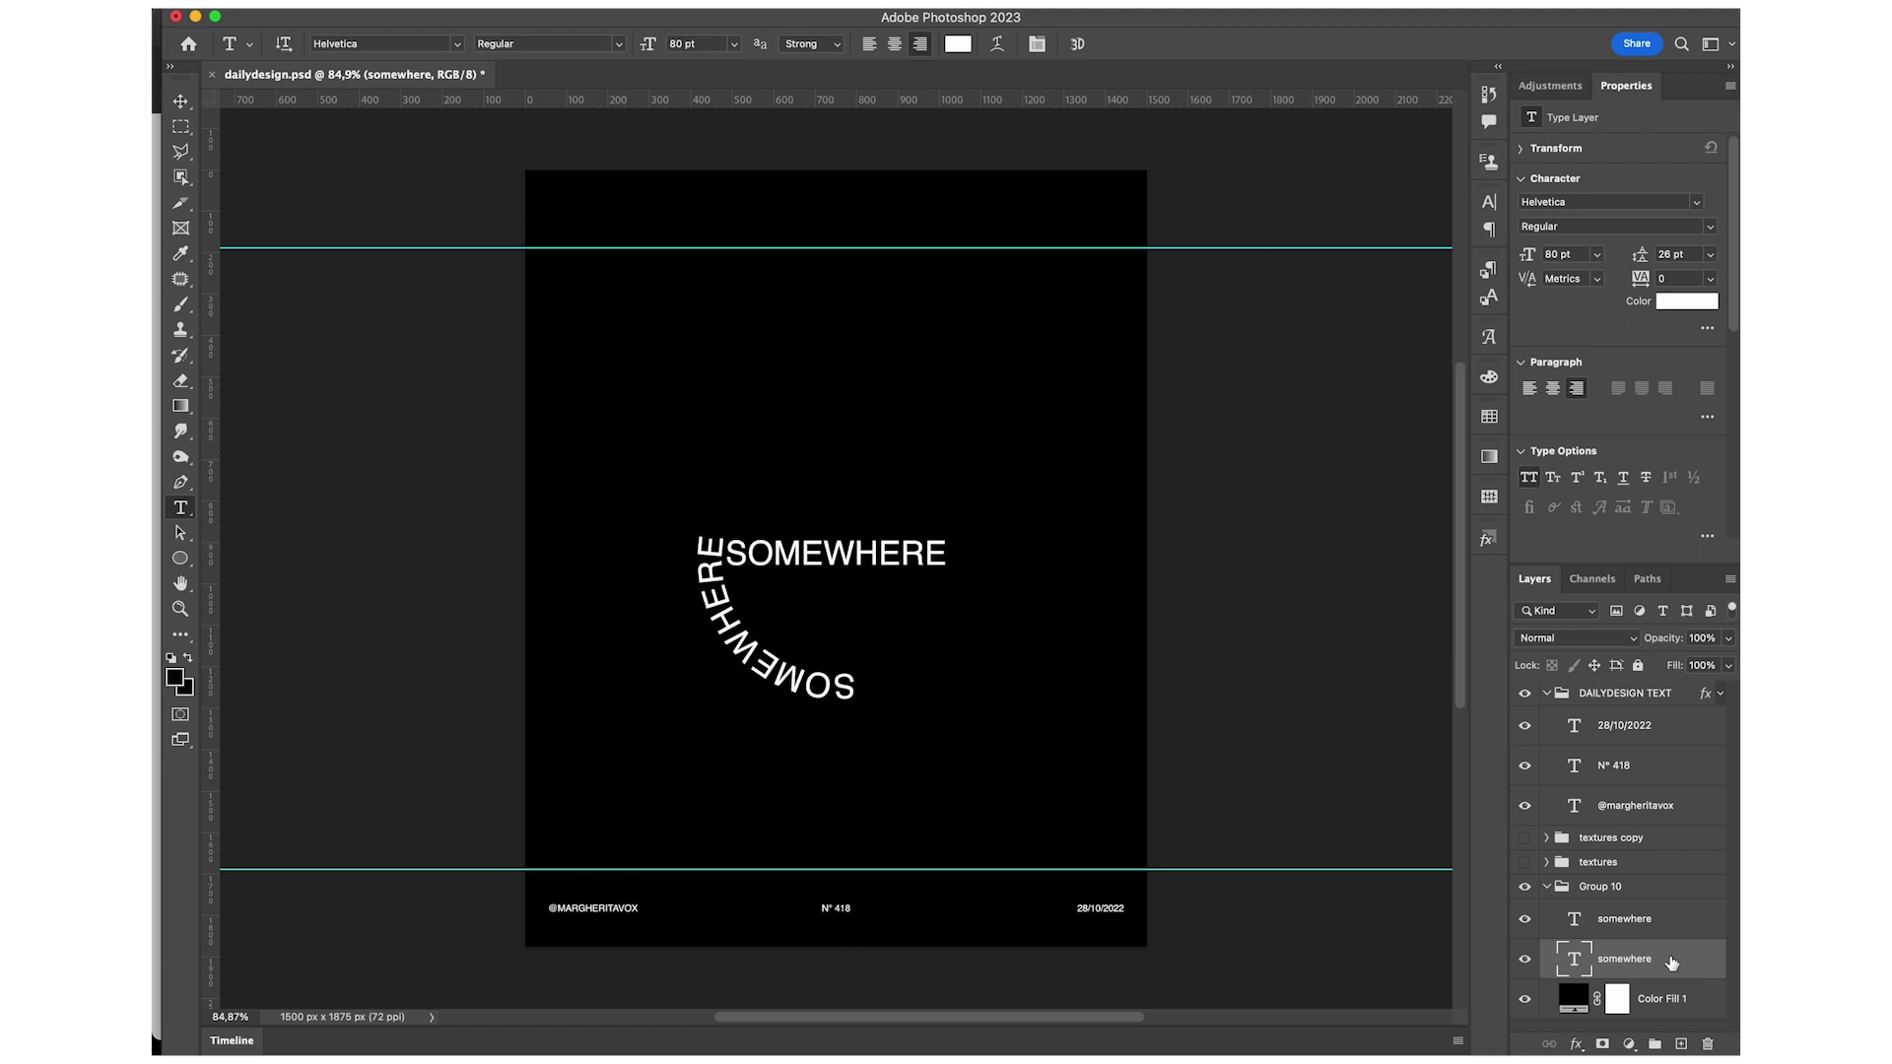
key("Delete")
Select the curved SOMEWHERE text layer and check its text before adjusting the path.
key("v")
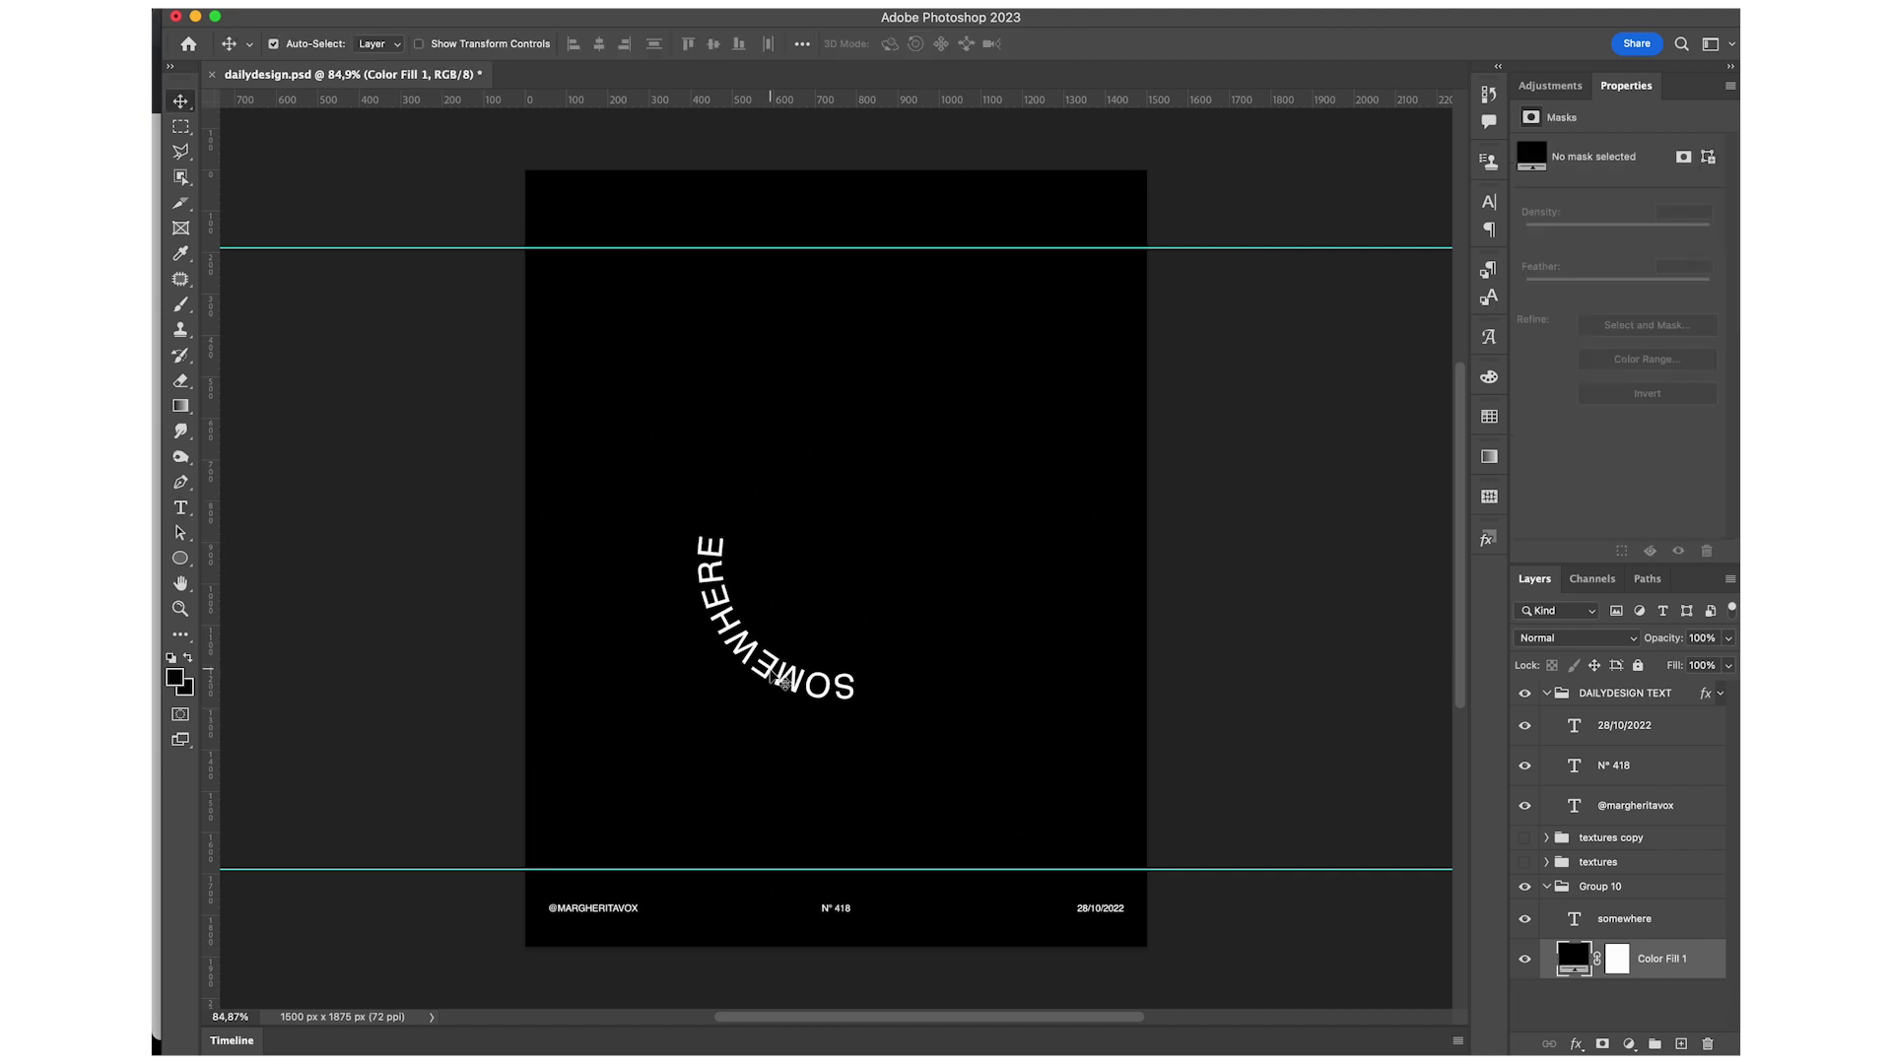
left_click(784, 680)
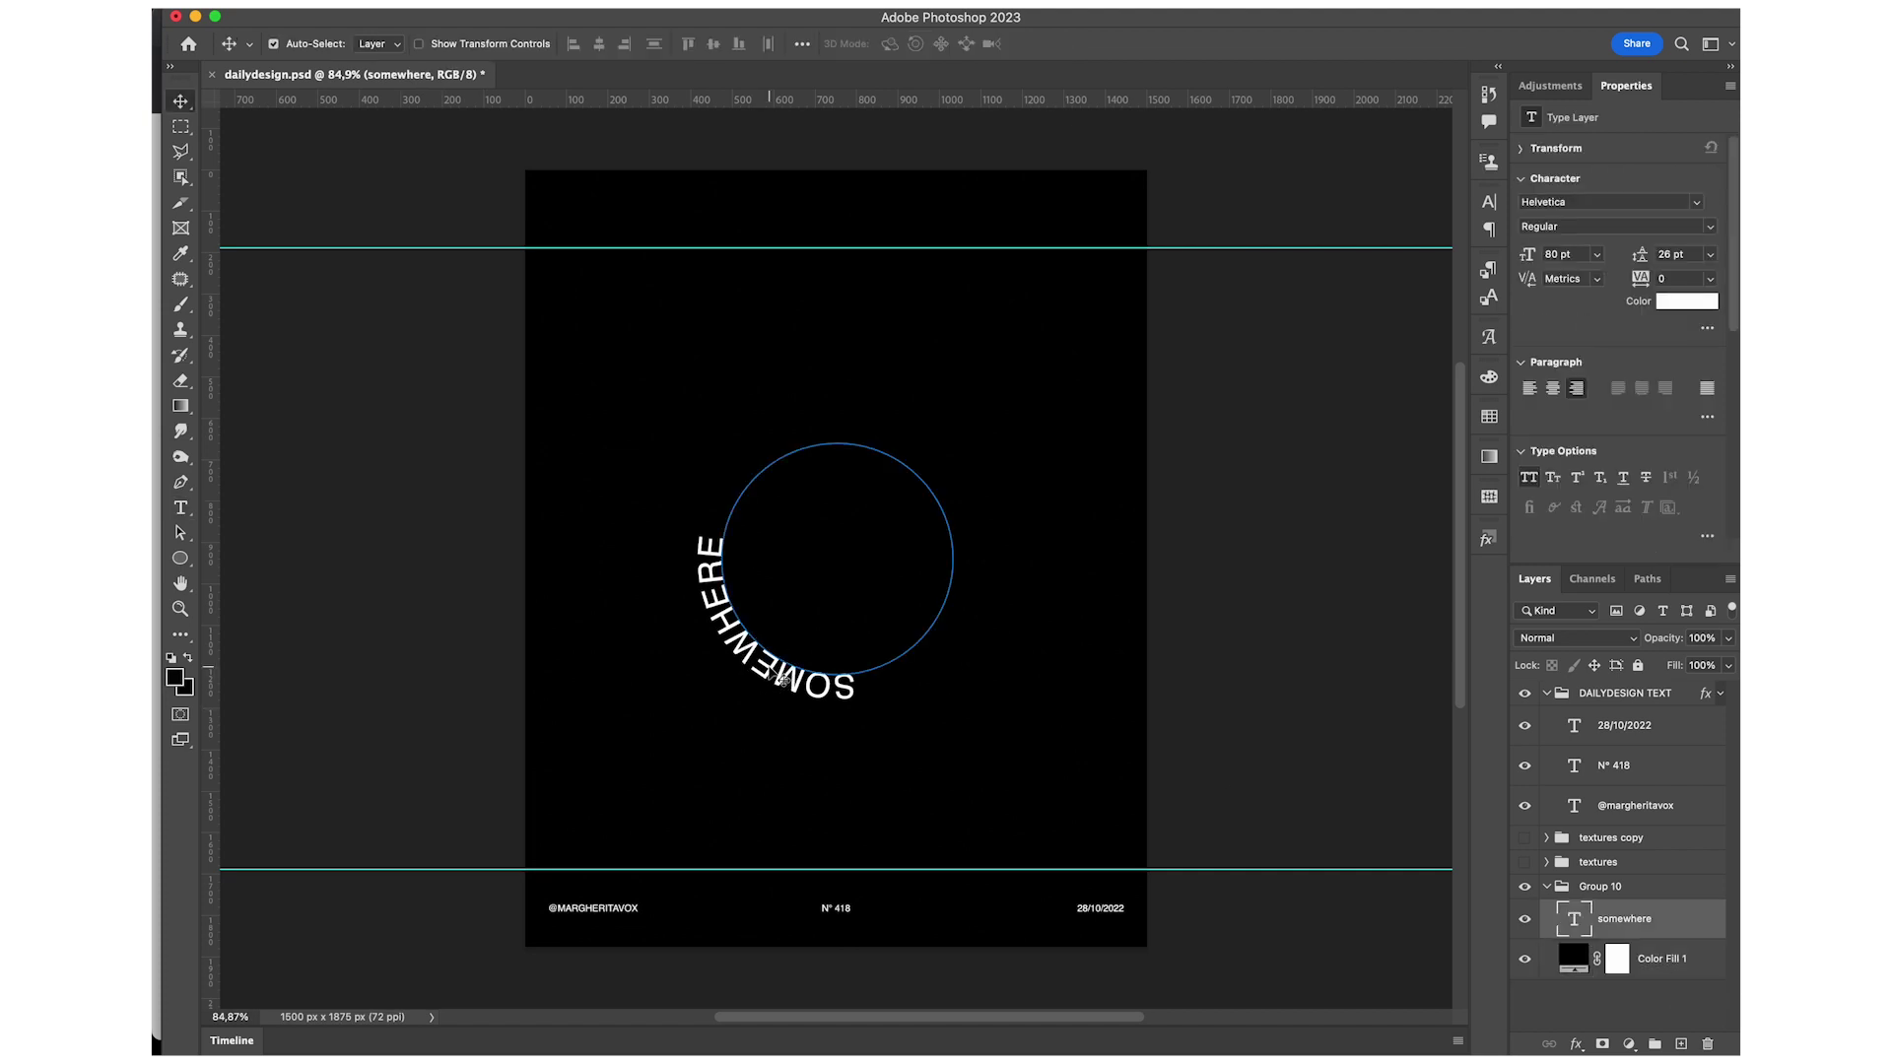
double_click(785, 680)
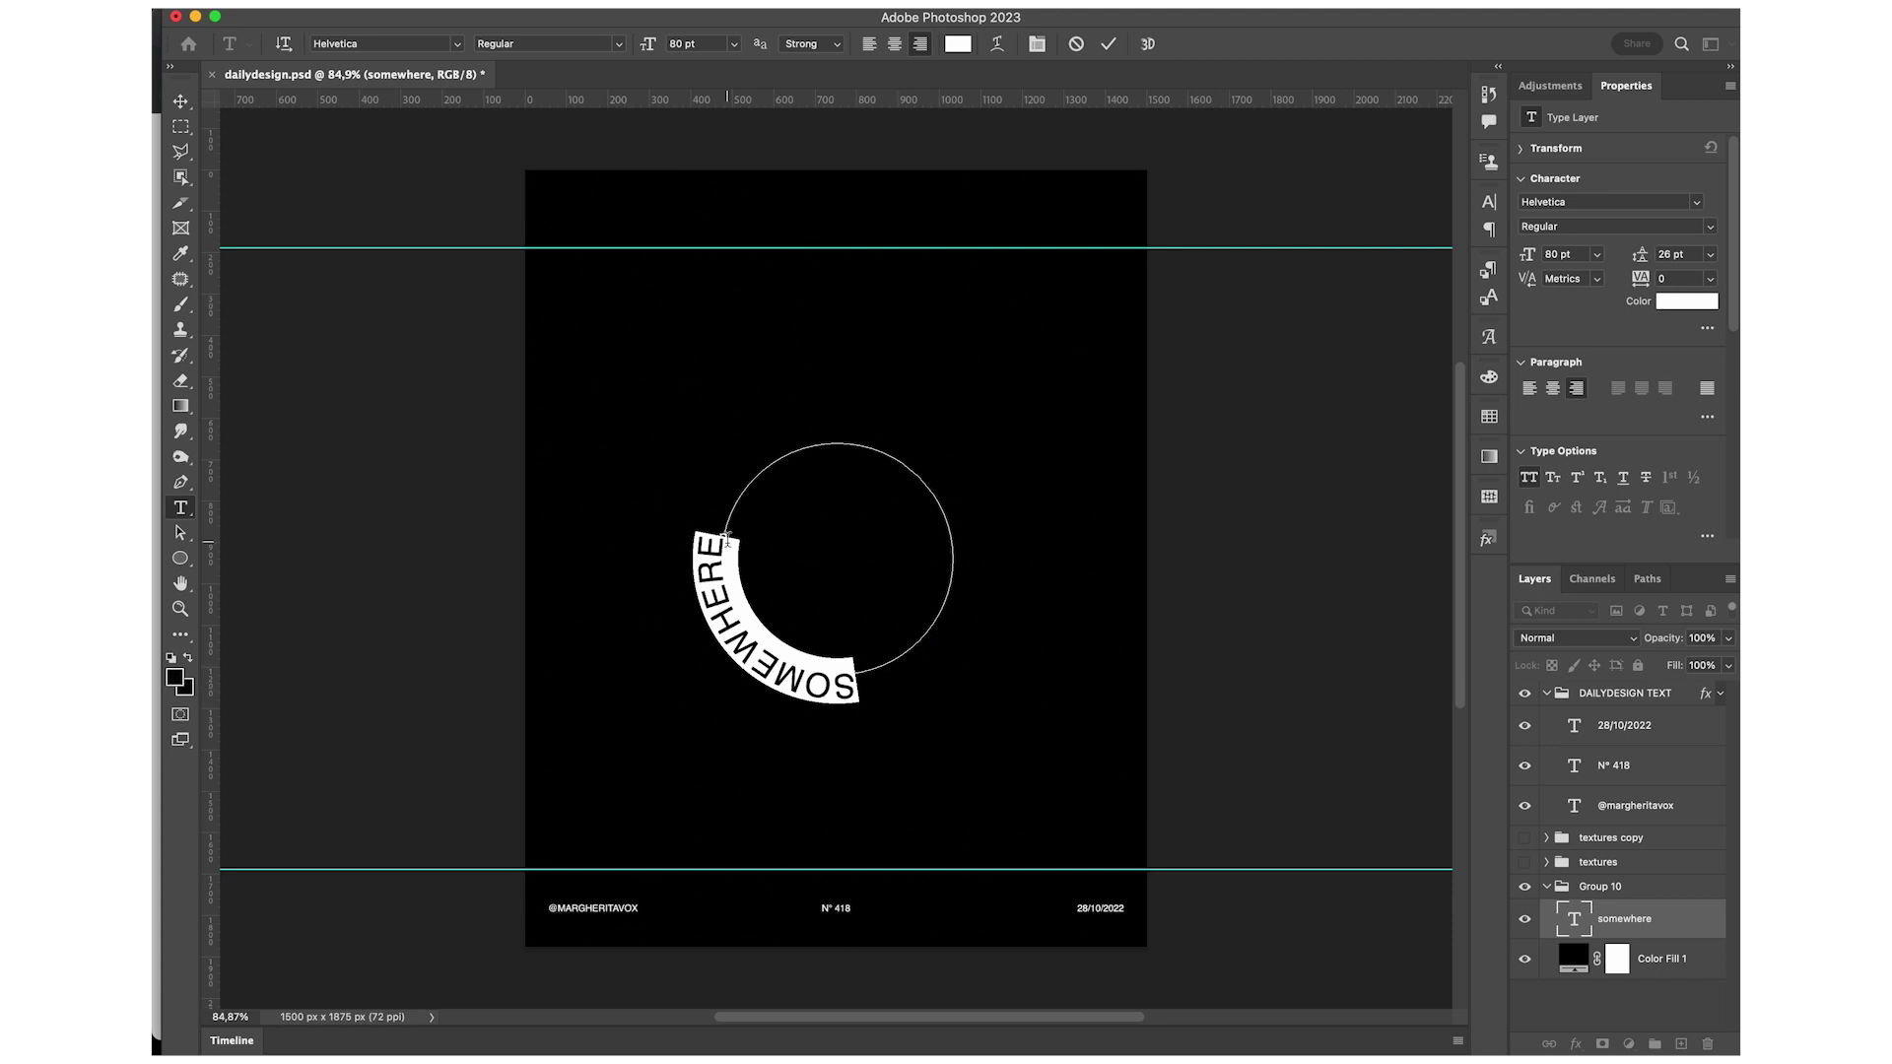
scroll(722, 535, "up", 5)
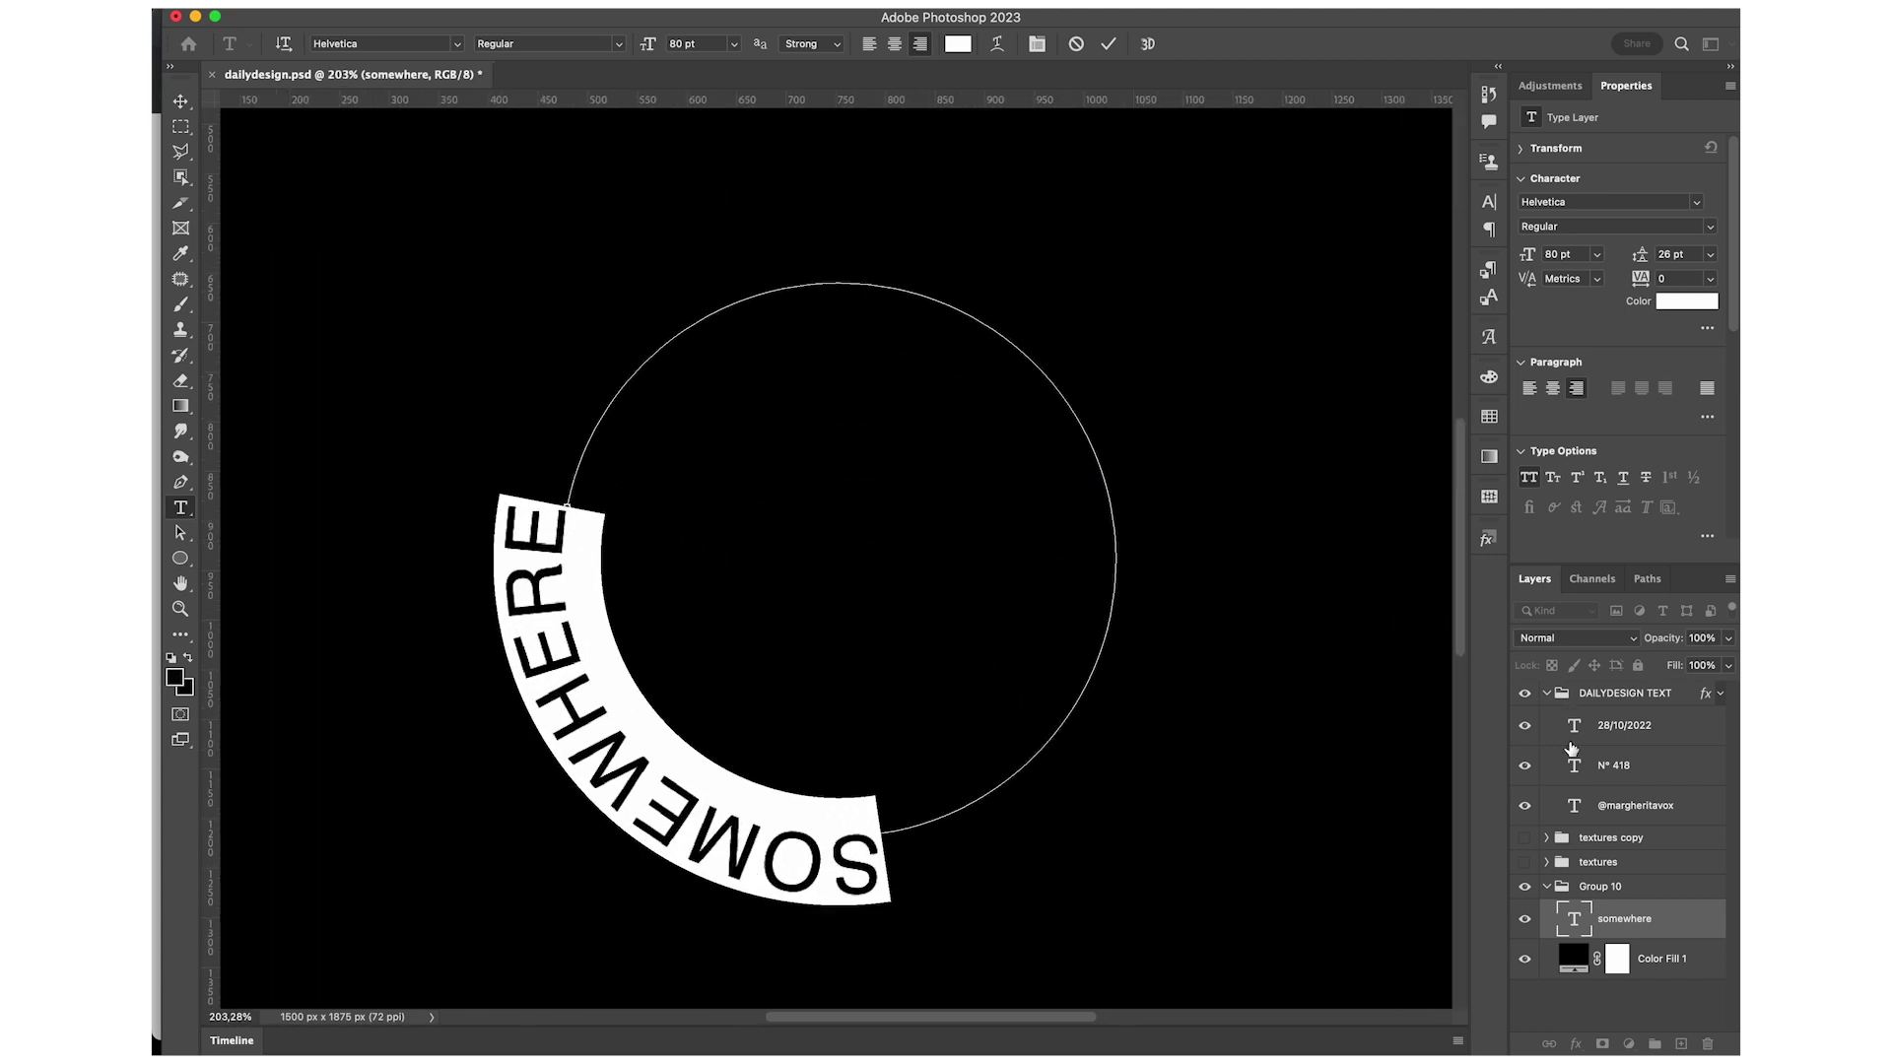
left_click(1685, 932)
key("v")
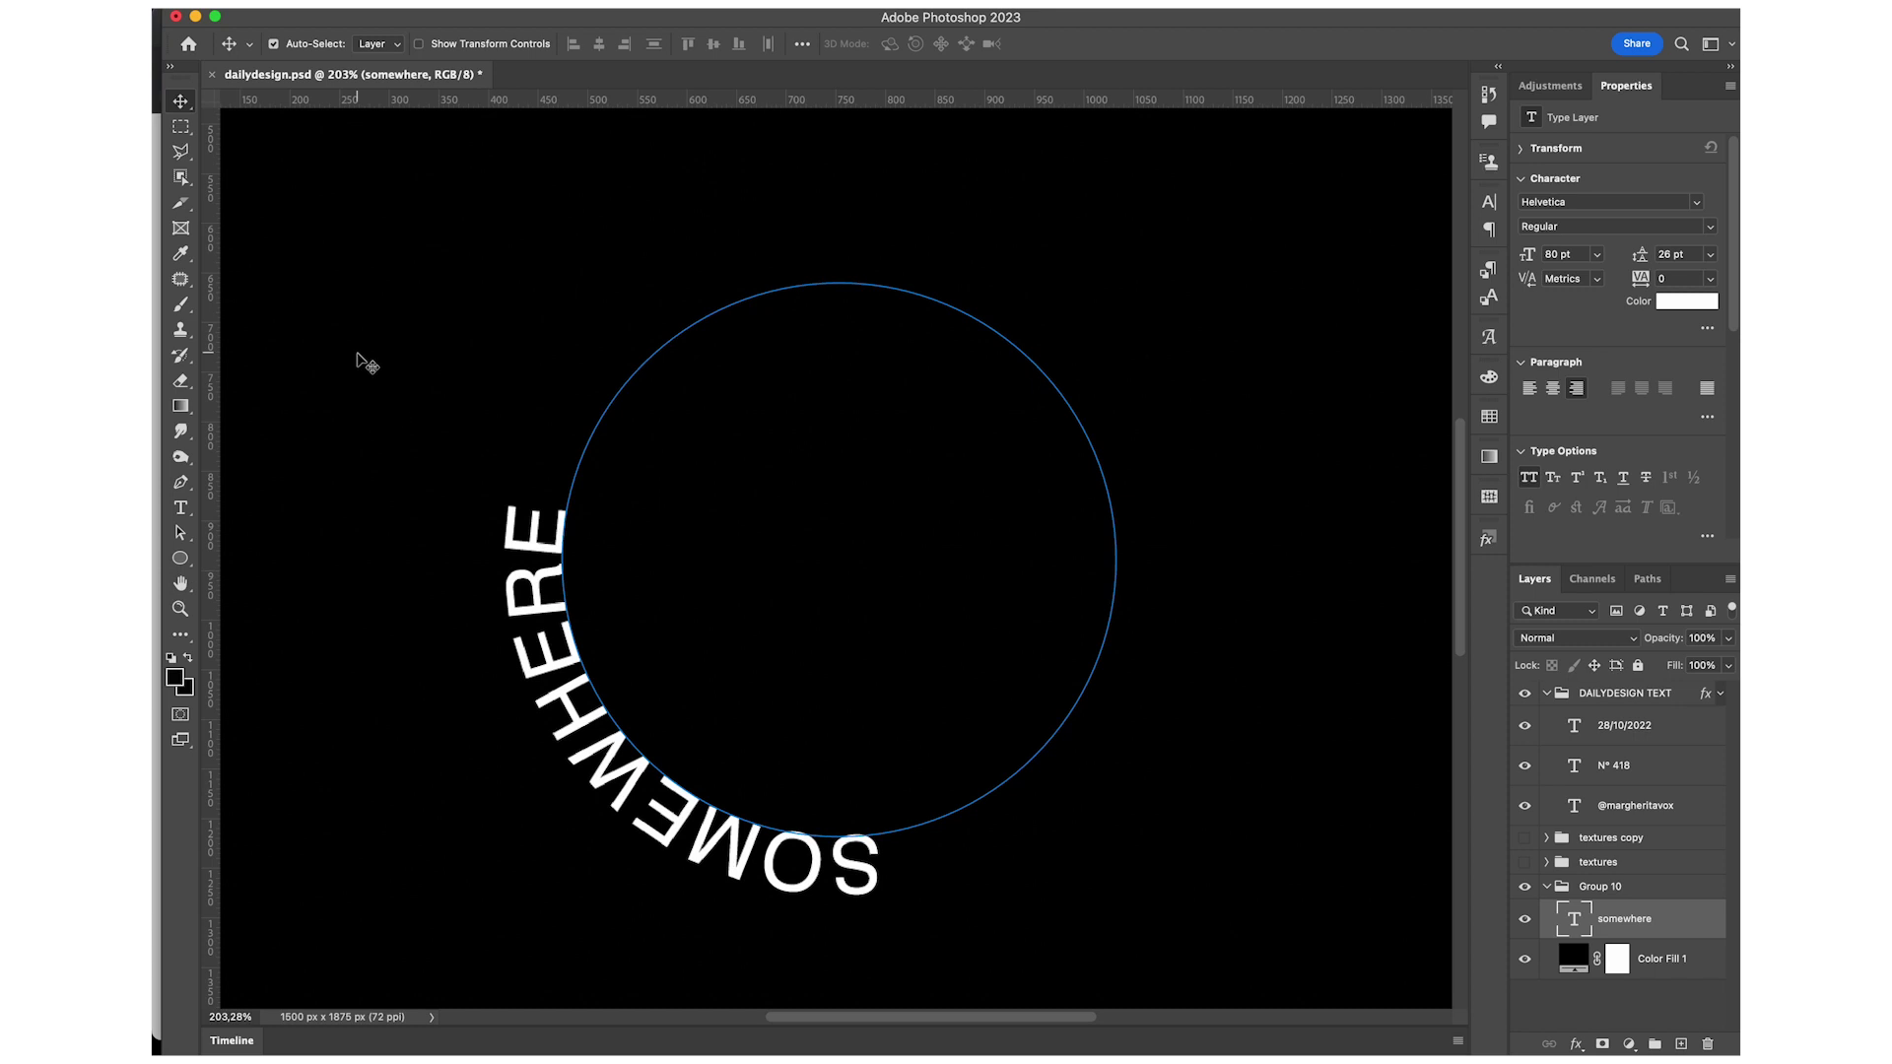
key("a")
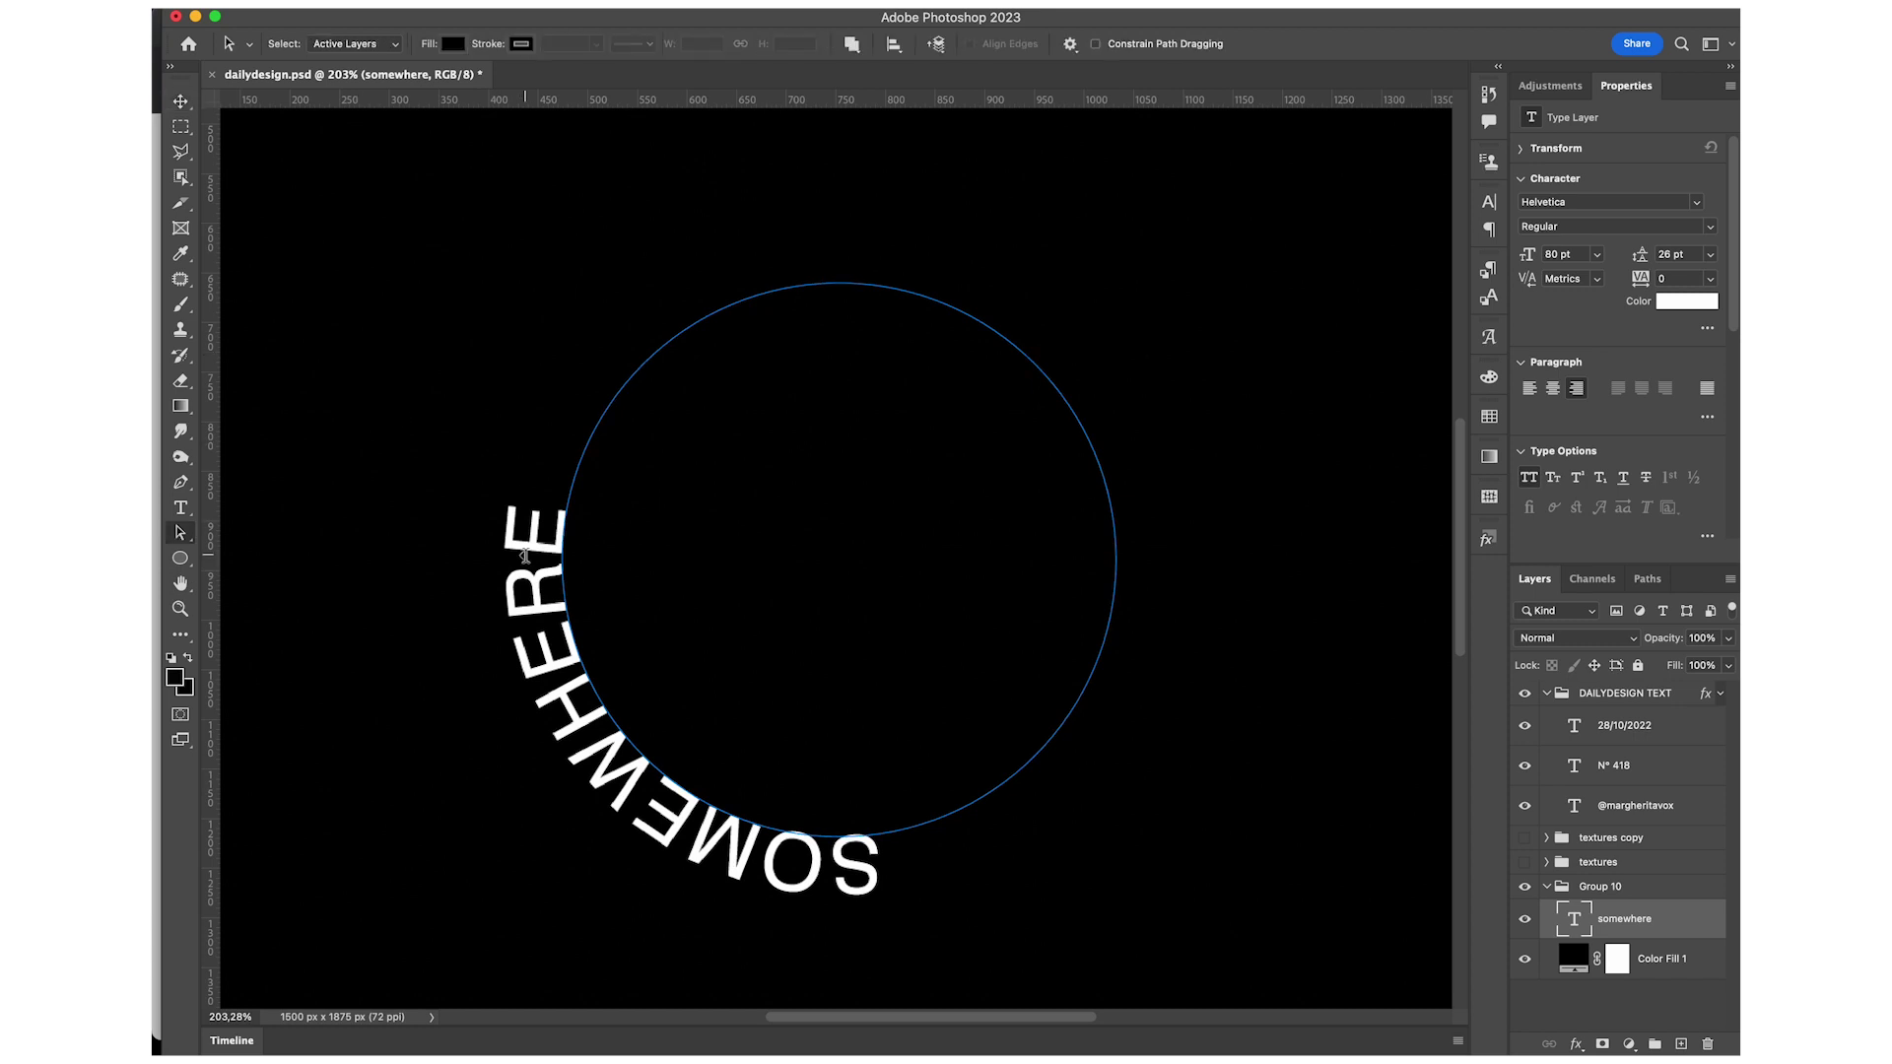
Drag the path text's start and end points until SOMEWHERE arches across the circle's top.
left_click_drag(541, 589, 641, 718)
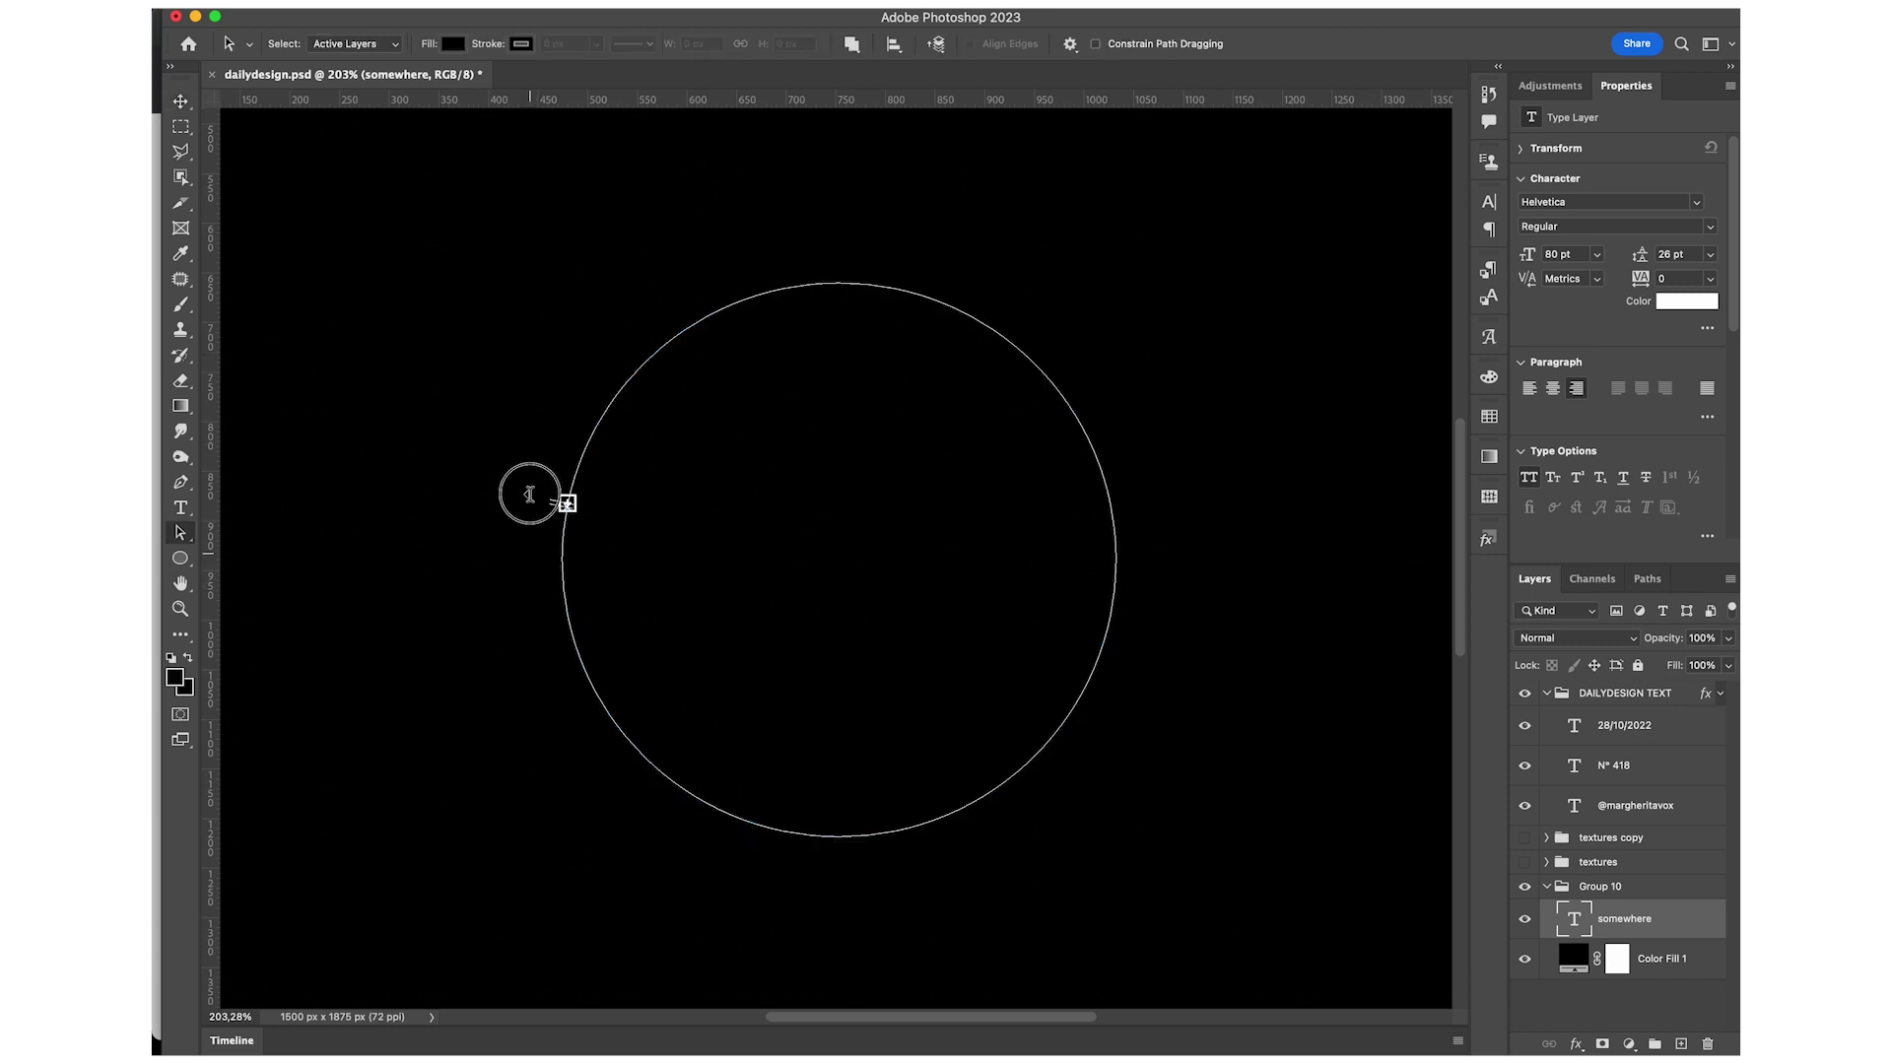
left_click_drag(621, 525, 536, 368)
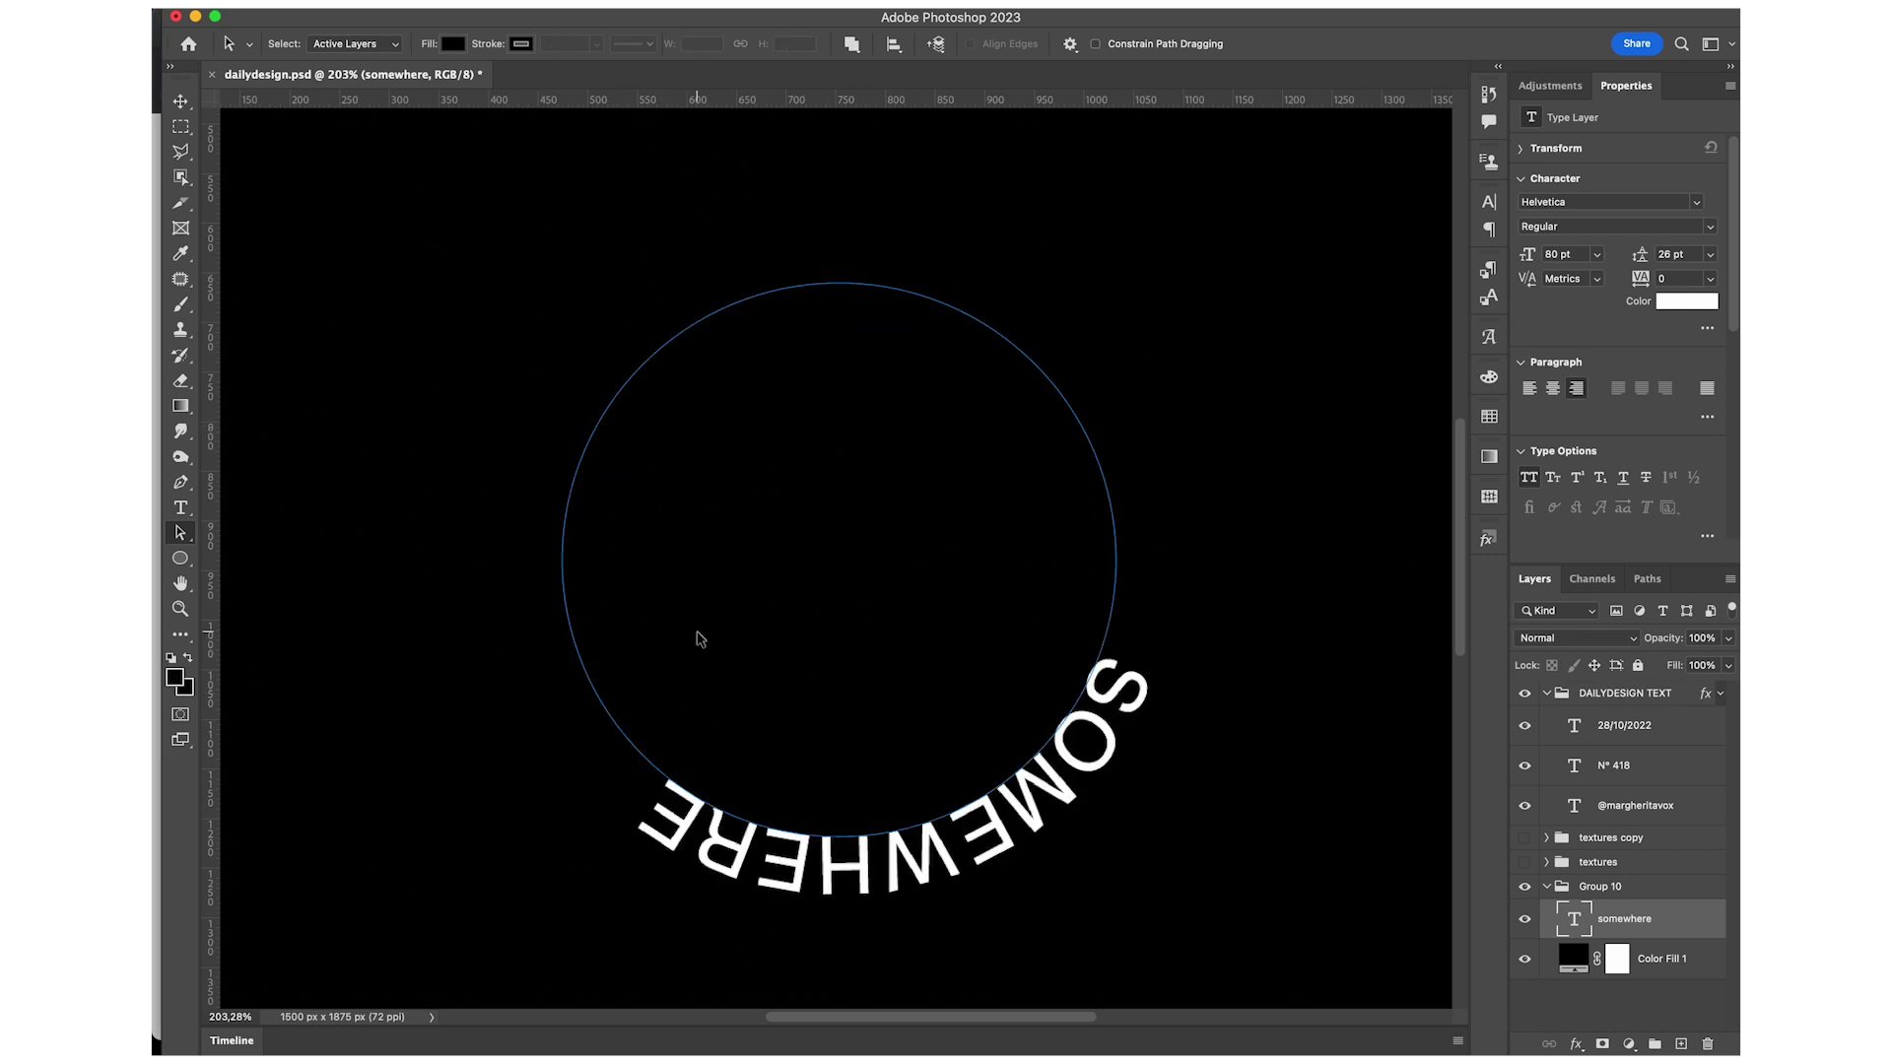
left_click_drag(668, 807, 1012, 663)
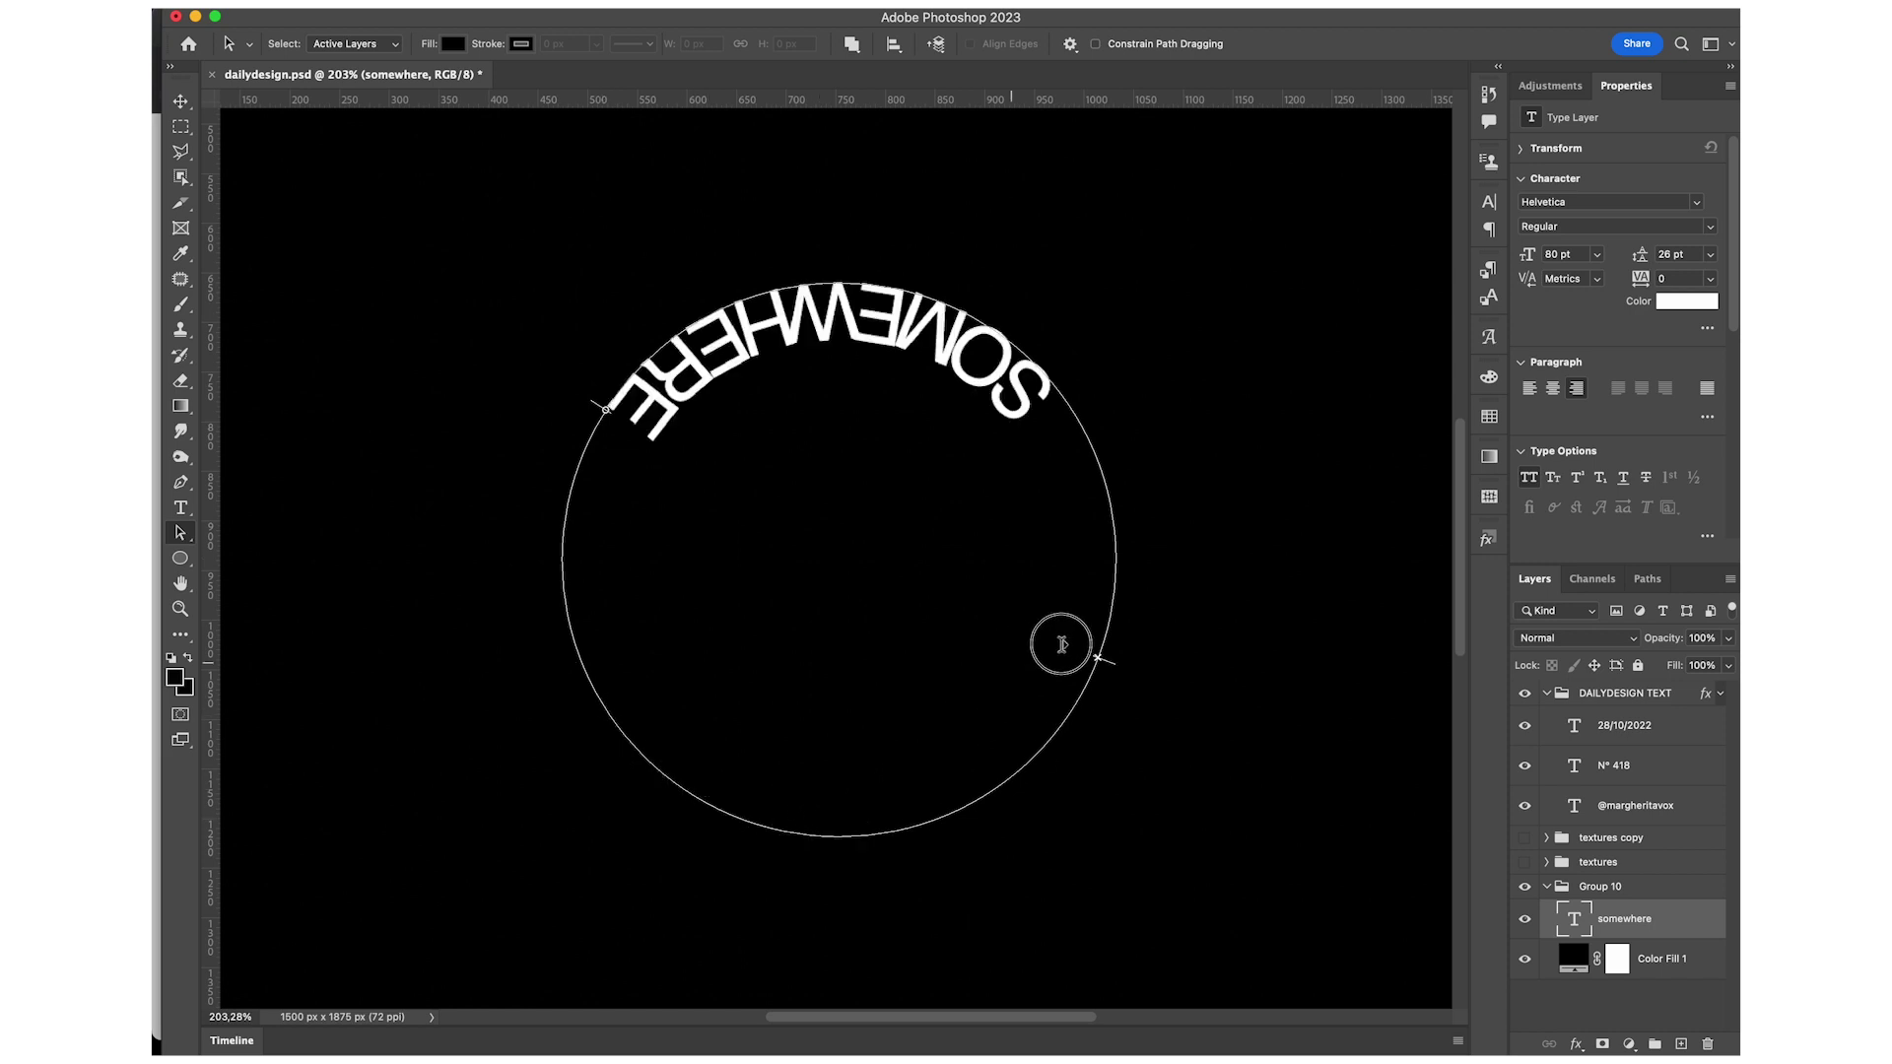
left_click_drag(1012, 663, 1013, 666)
left_click_drag(650, 374, 495, 294)
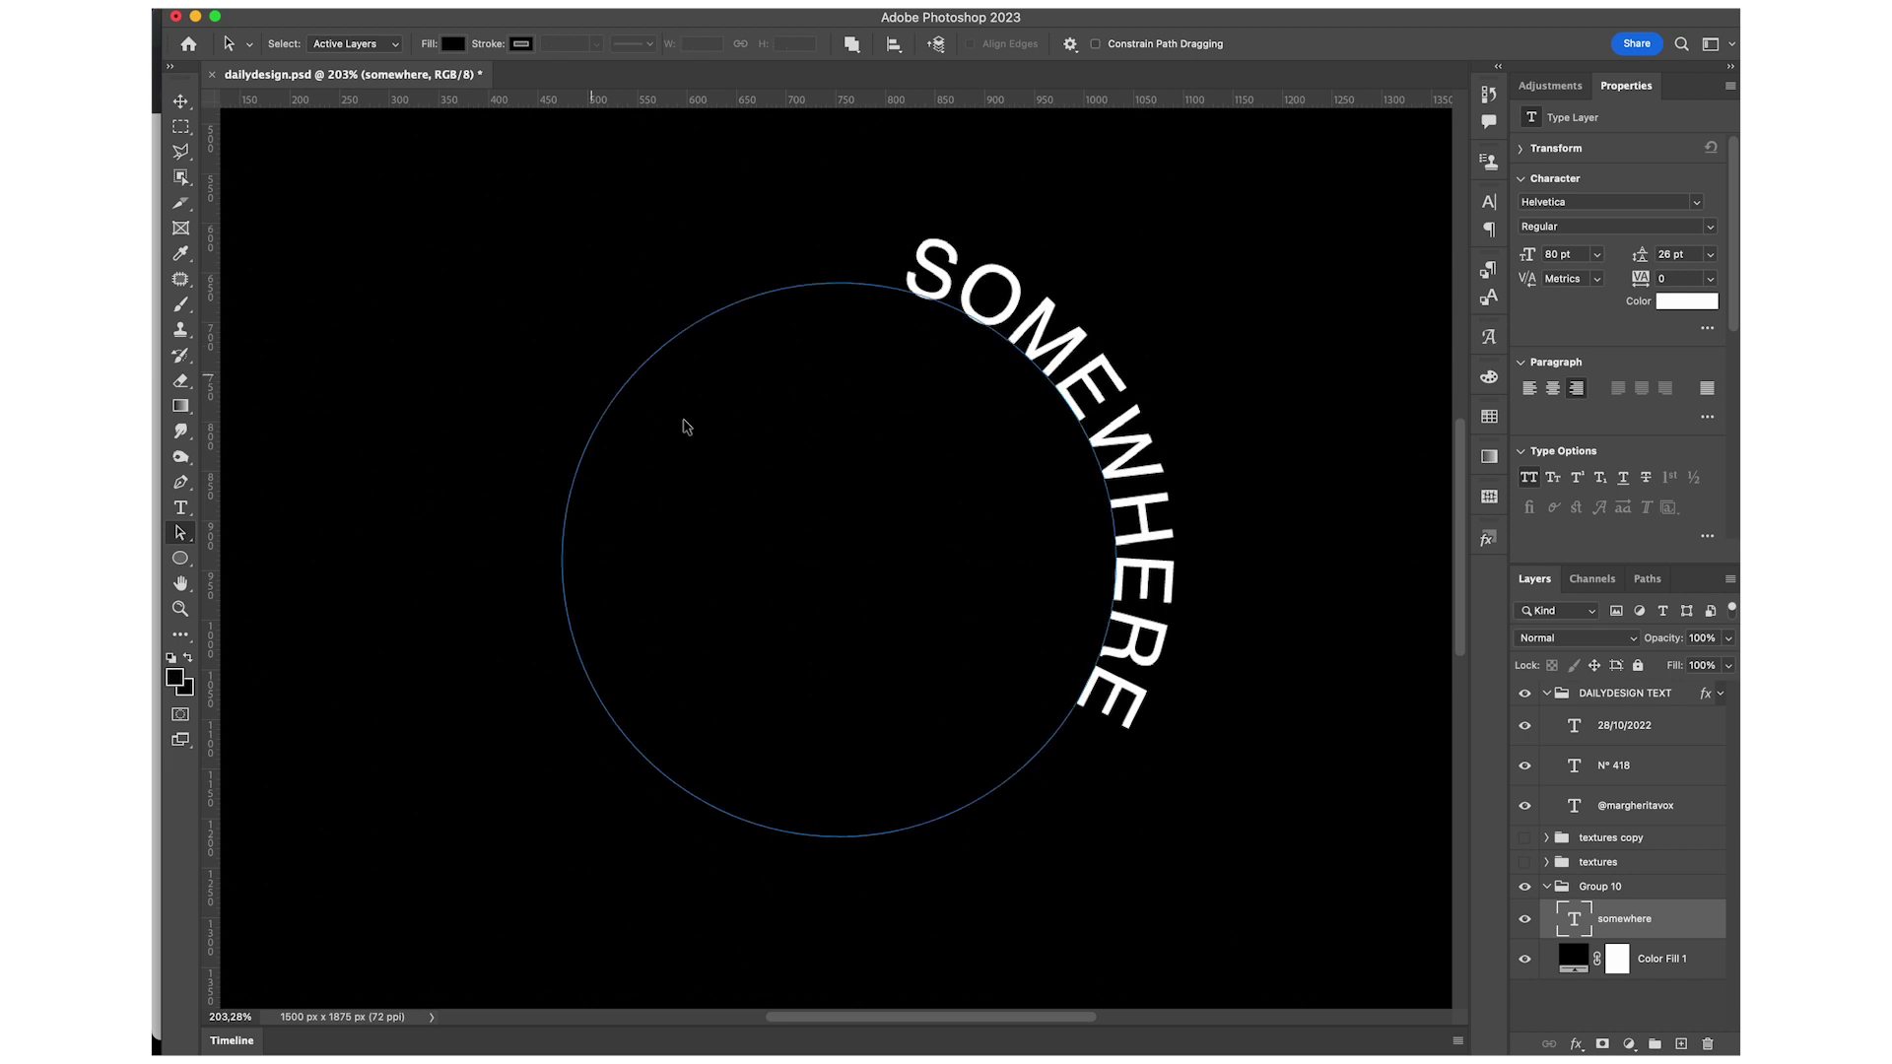
mouse_move(1106, 702)
left_mouse_down()
mouse_move(1163, 489)
mouse_move(1130, 458)
left_mouse_up()
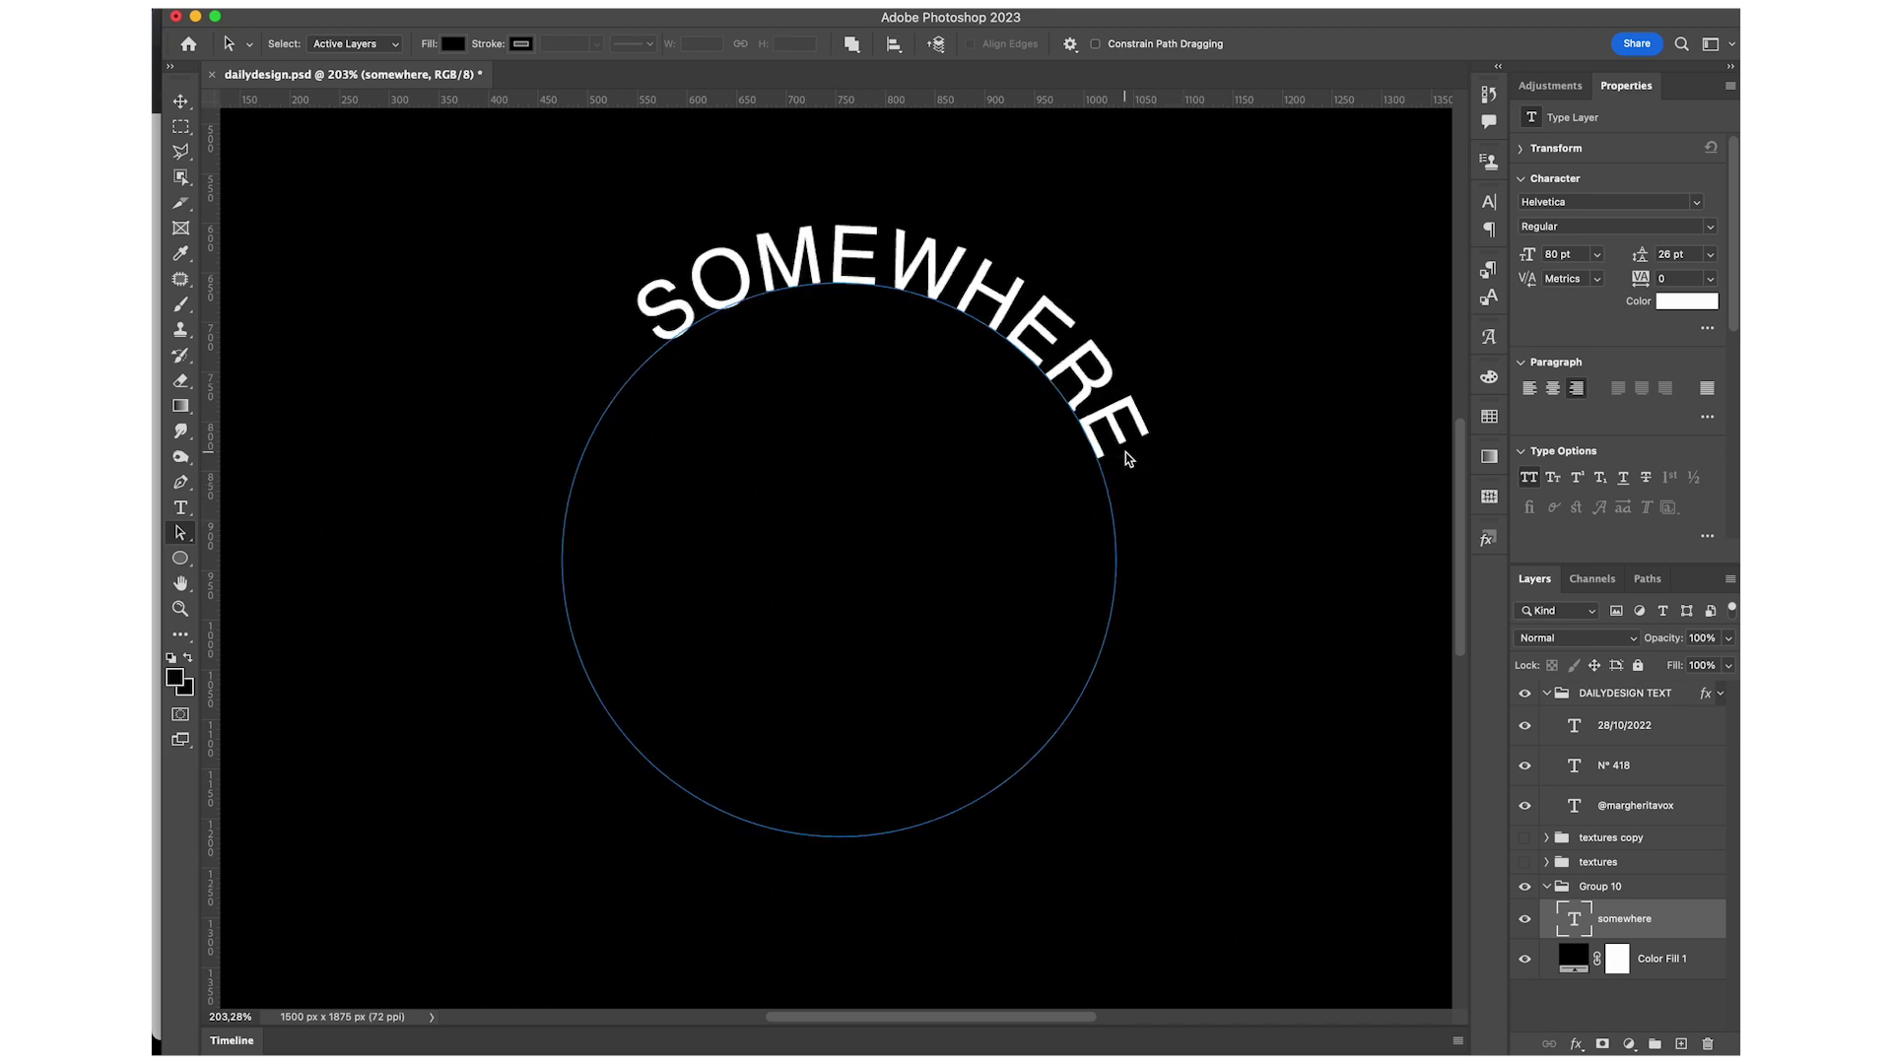
Add ONLY WE KNOW after SOMEWHERE in the circular text.
key("t")
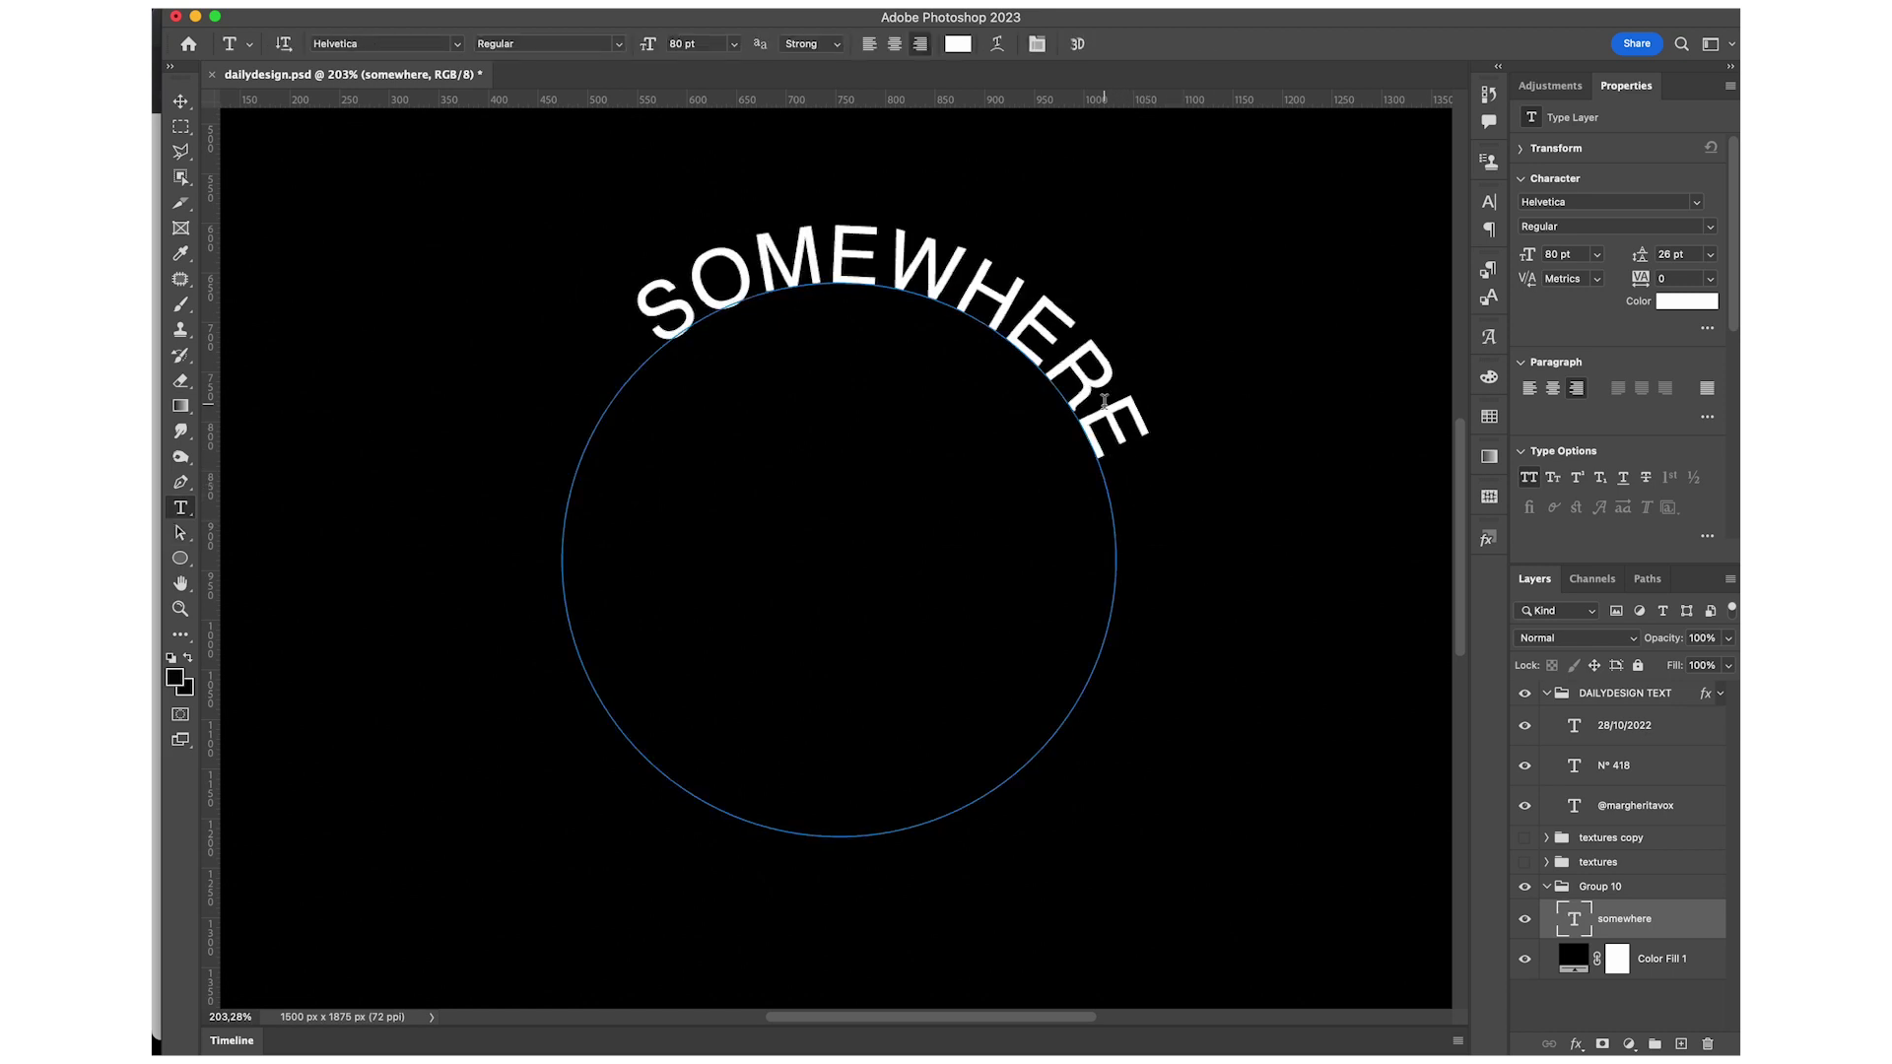
double_click(1120, 470)
left_click(1129, 446)
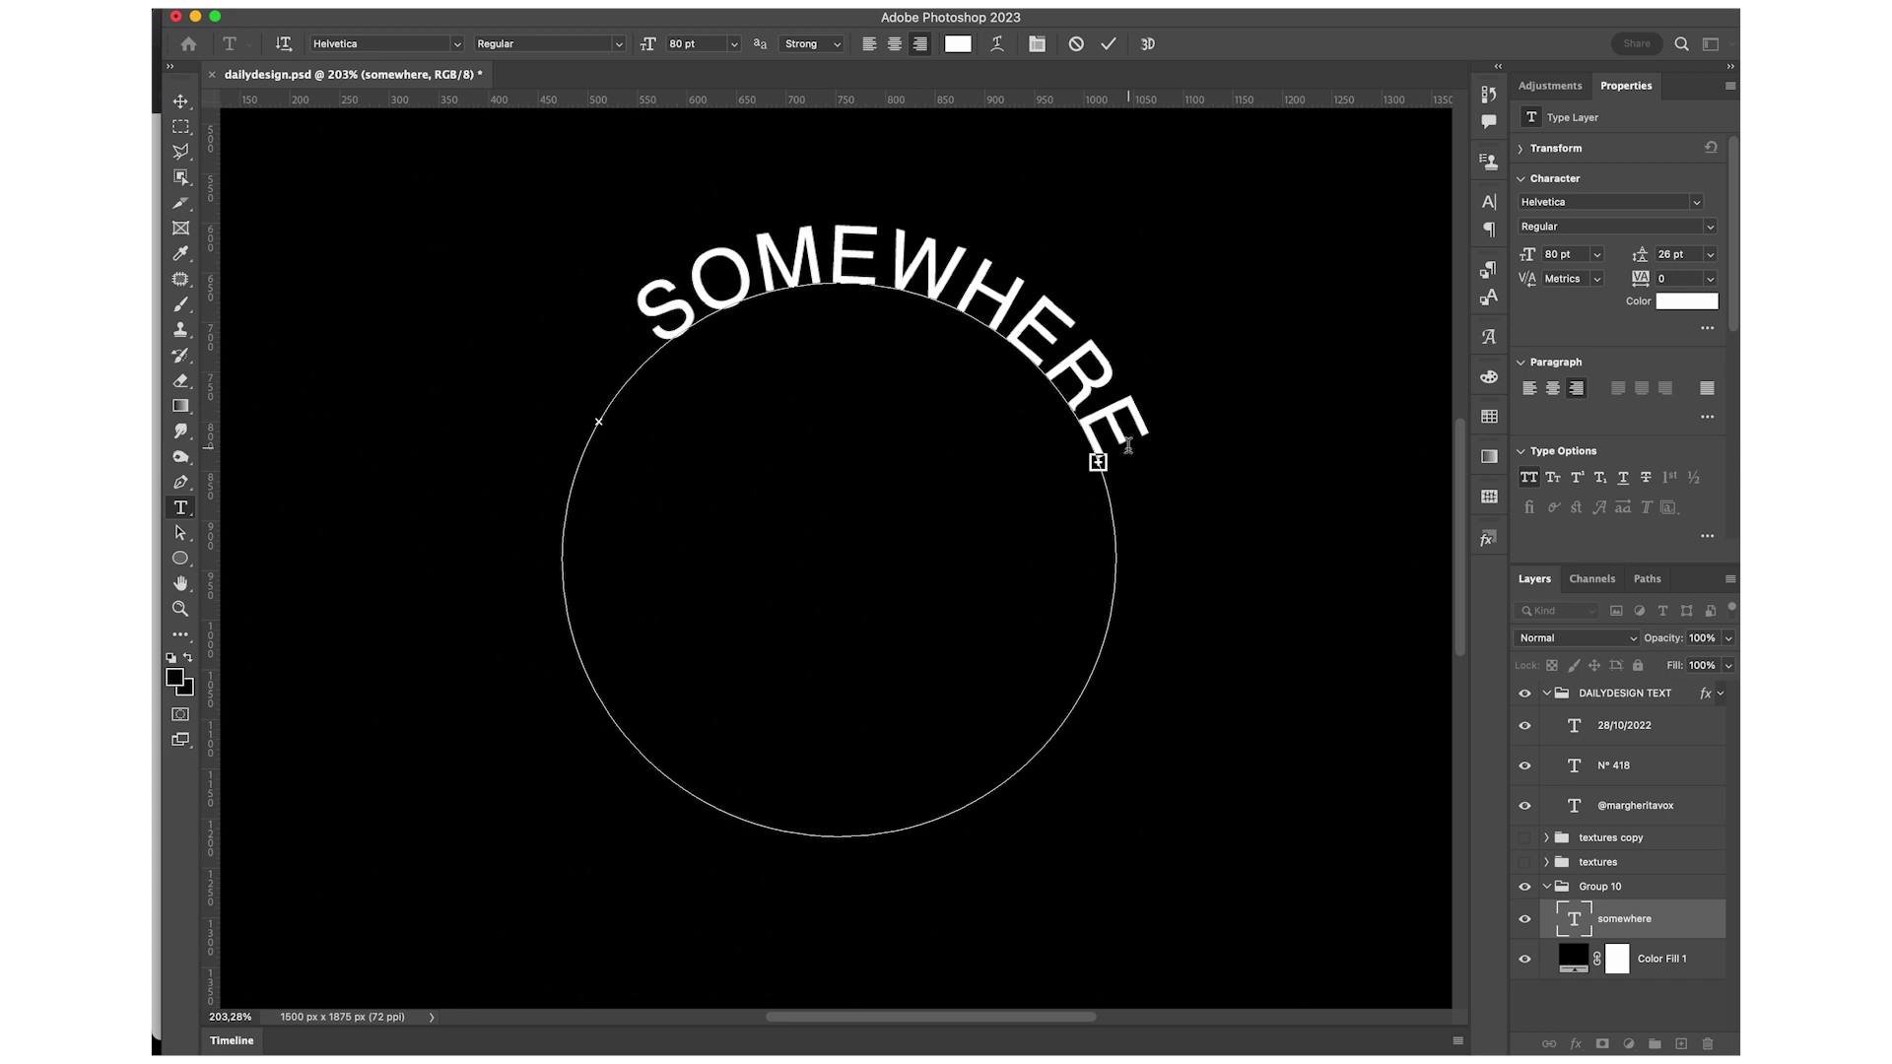
left_click(1695, 932)
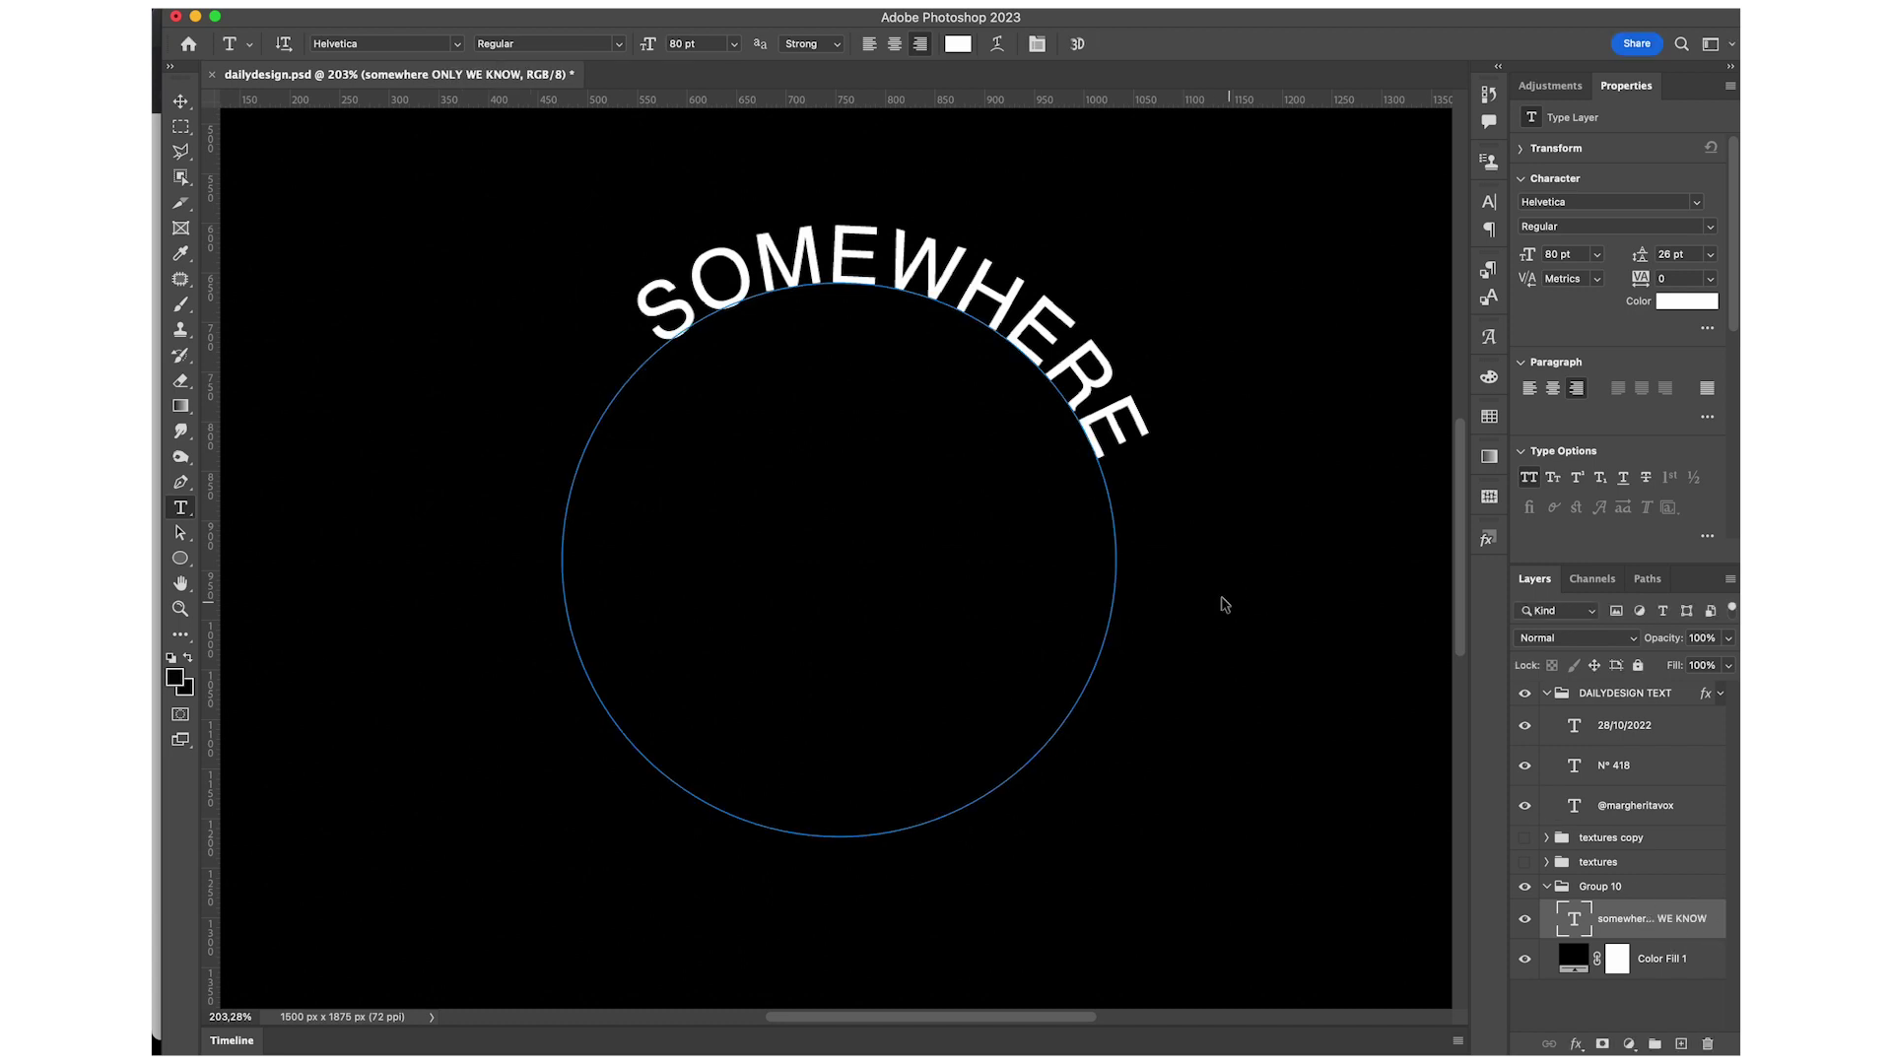
Slide the phrase so it wraps from the top down the right side, then fit the poster in view.
key("a")
mouse_move(1098, 516)
left_mouse_down()
mouse_move(772, 956)
mouse_move(710, 956)
left_mouse_up()
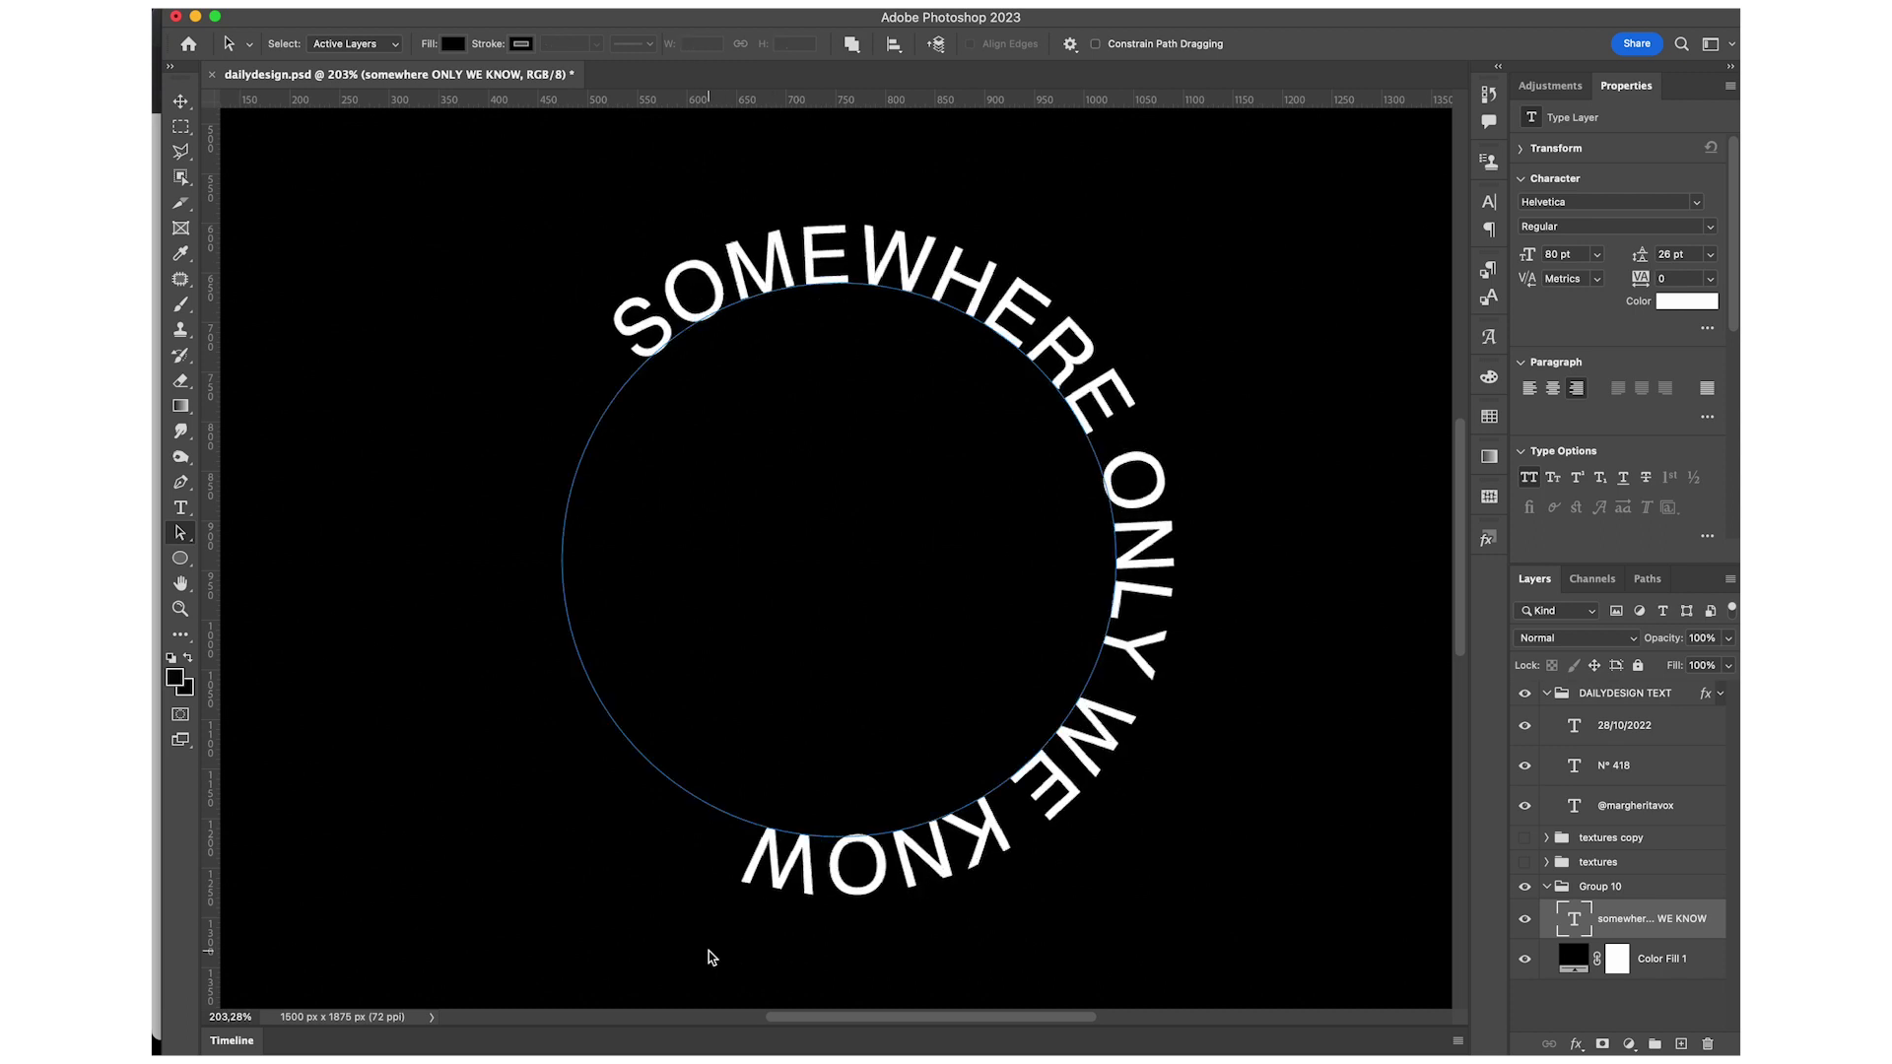
key("v")
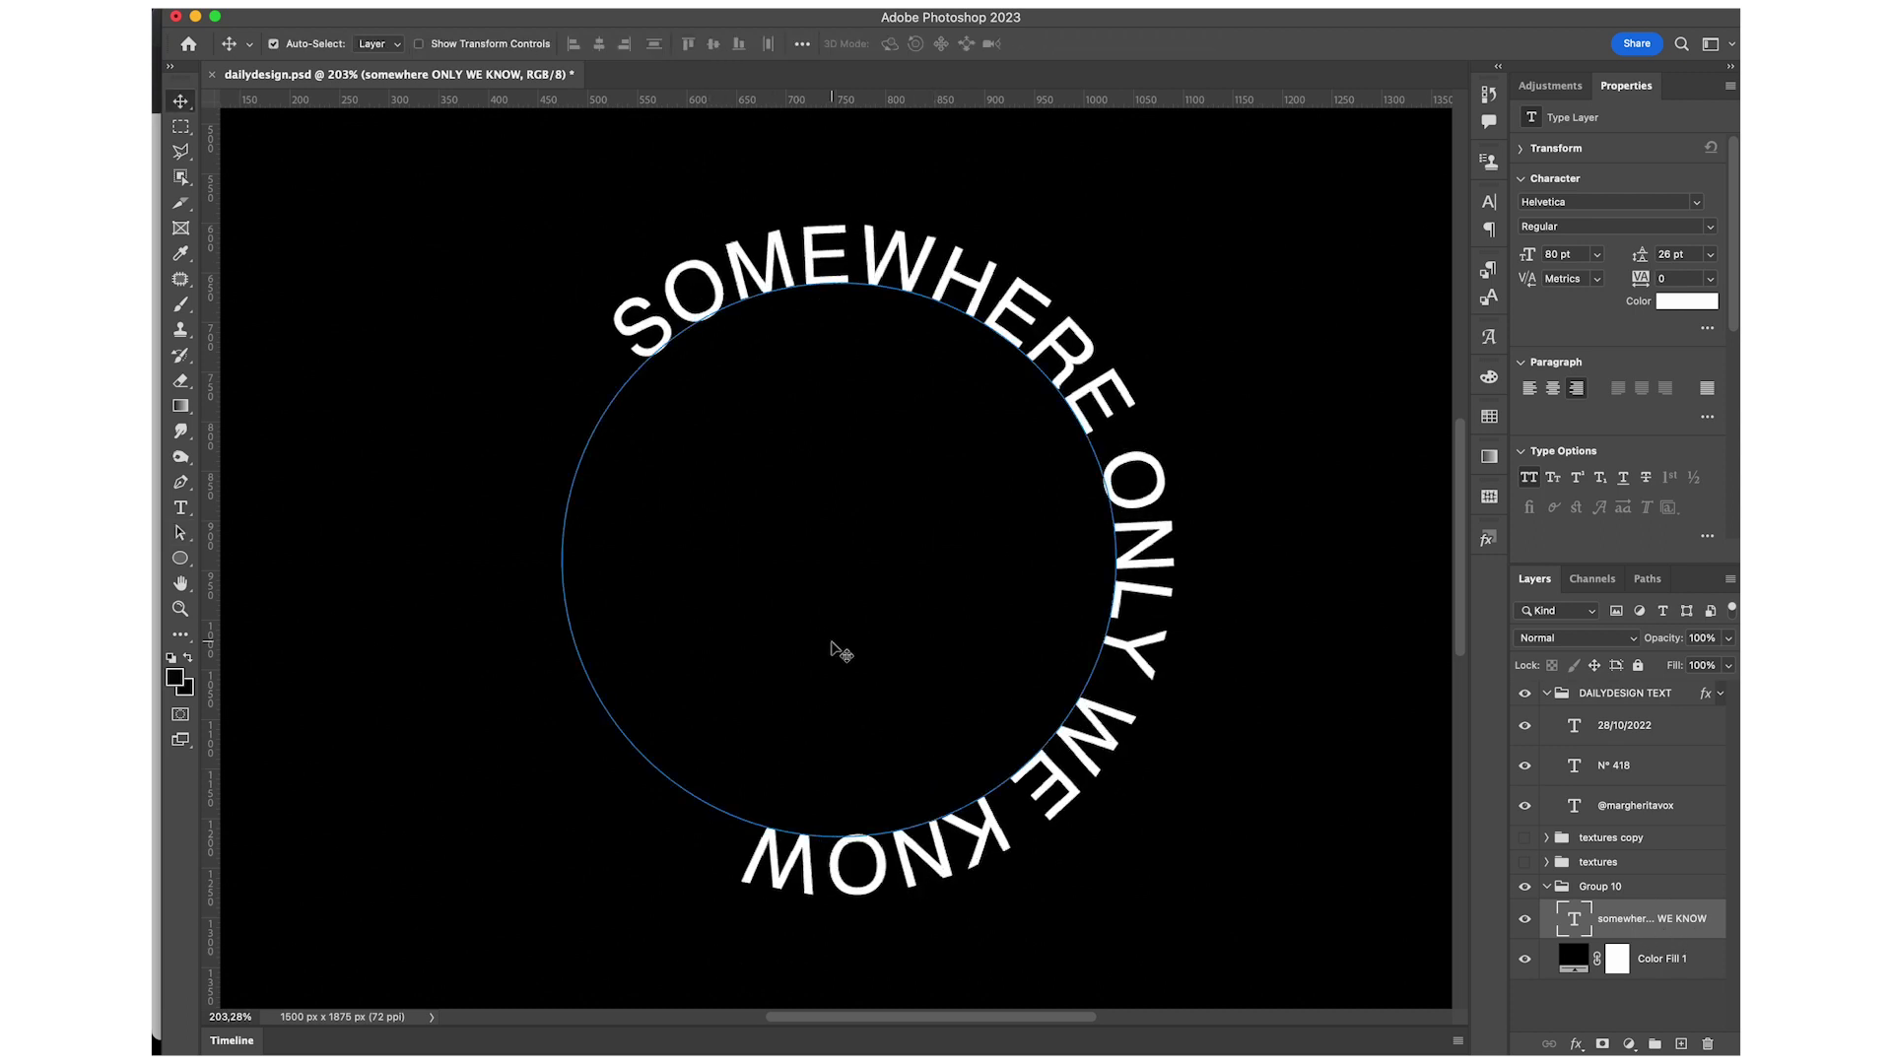
key("ctrl+0")
Duplicate the circular text layer with Ctrl+J and hide the original layer.
left_click(1139, 584)
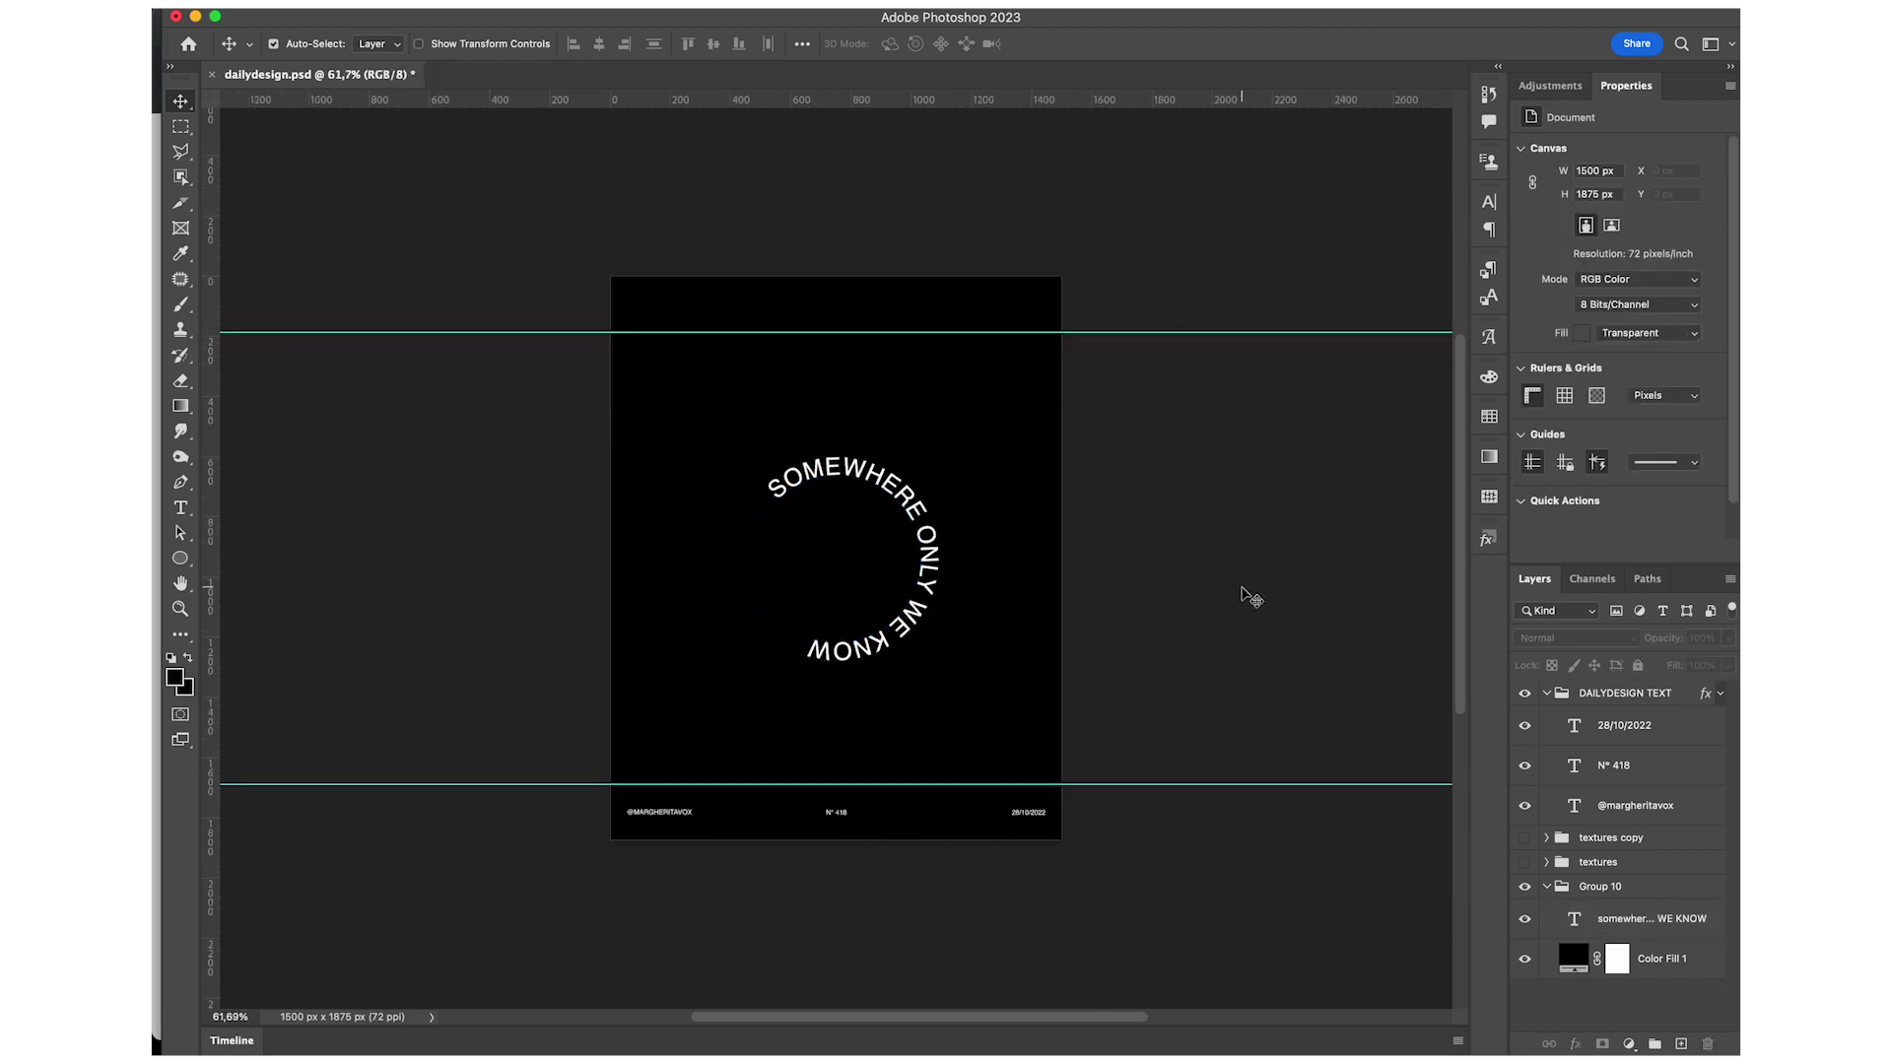
scroll(1015, 558, "up", 1)
scroll(1015, 558, "up", 2)
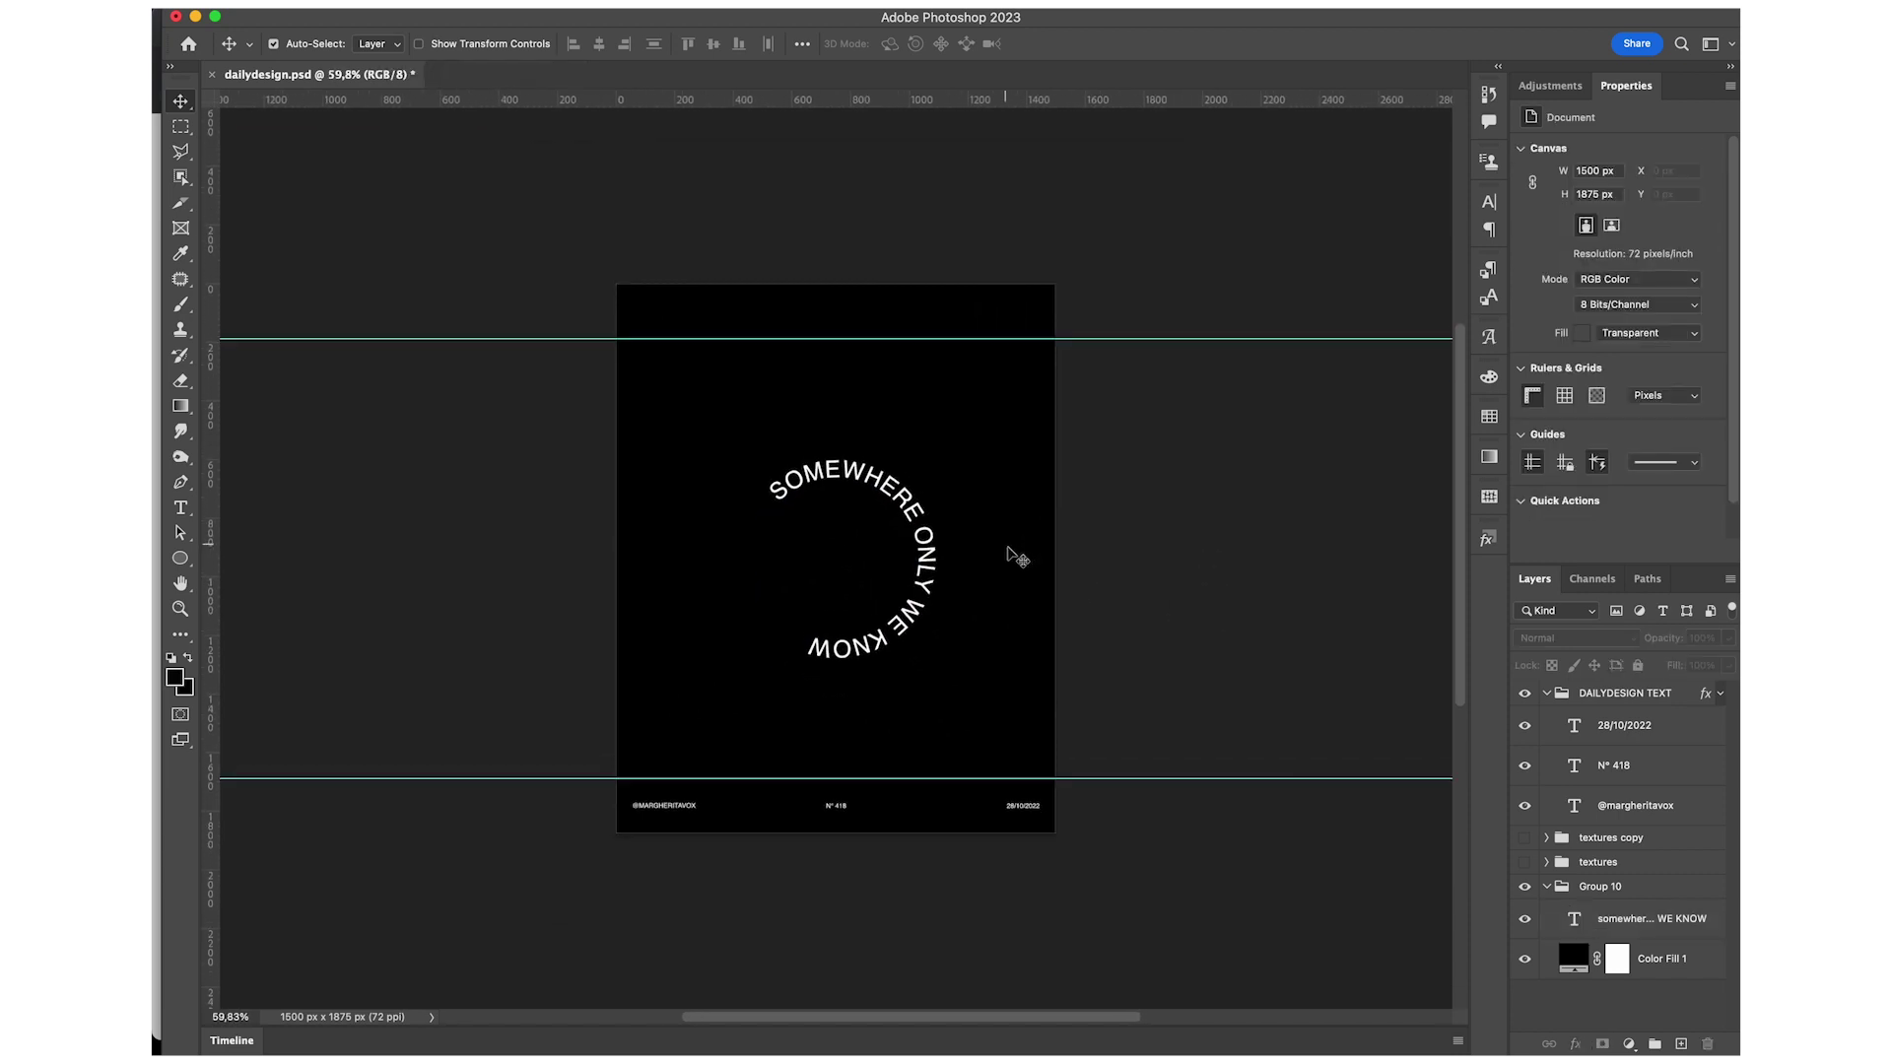
scroll(1015, 558, "up", 2)
scroll(1015, 558, "up", 2)
scroll(1015, 558, "up", 2)
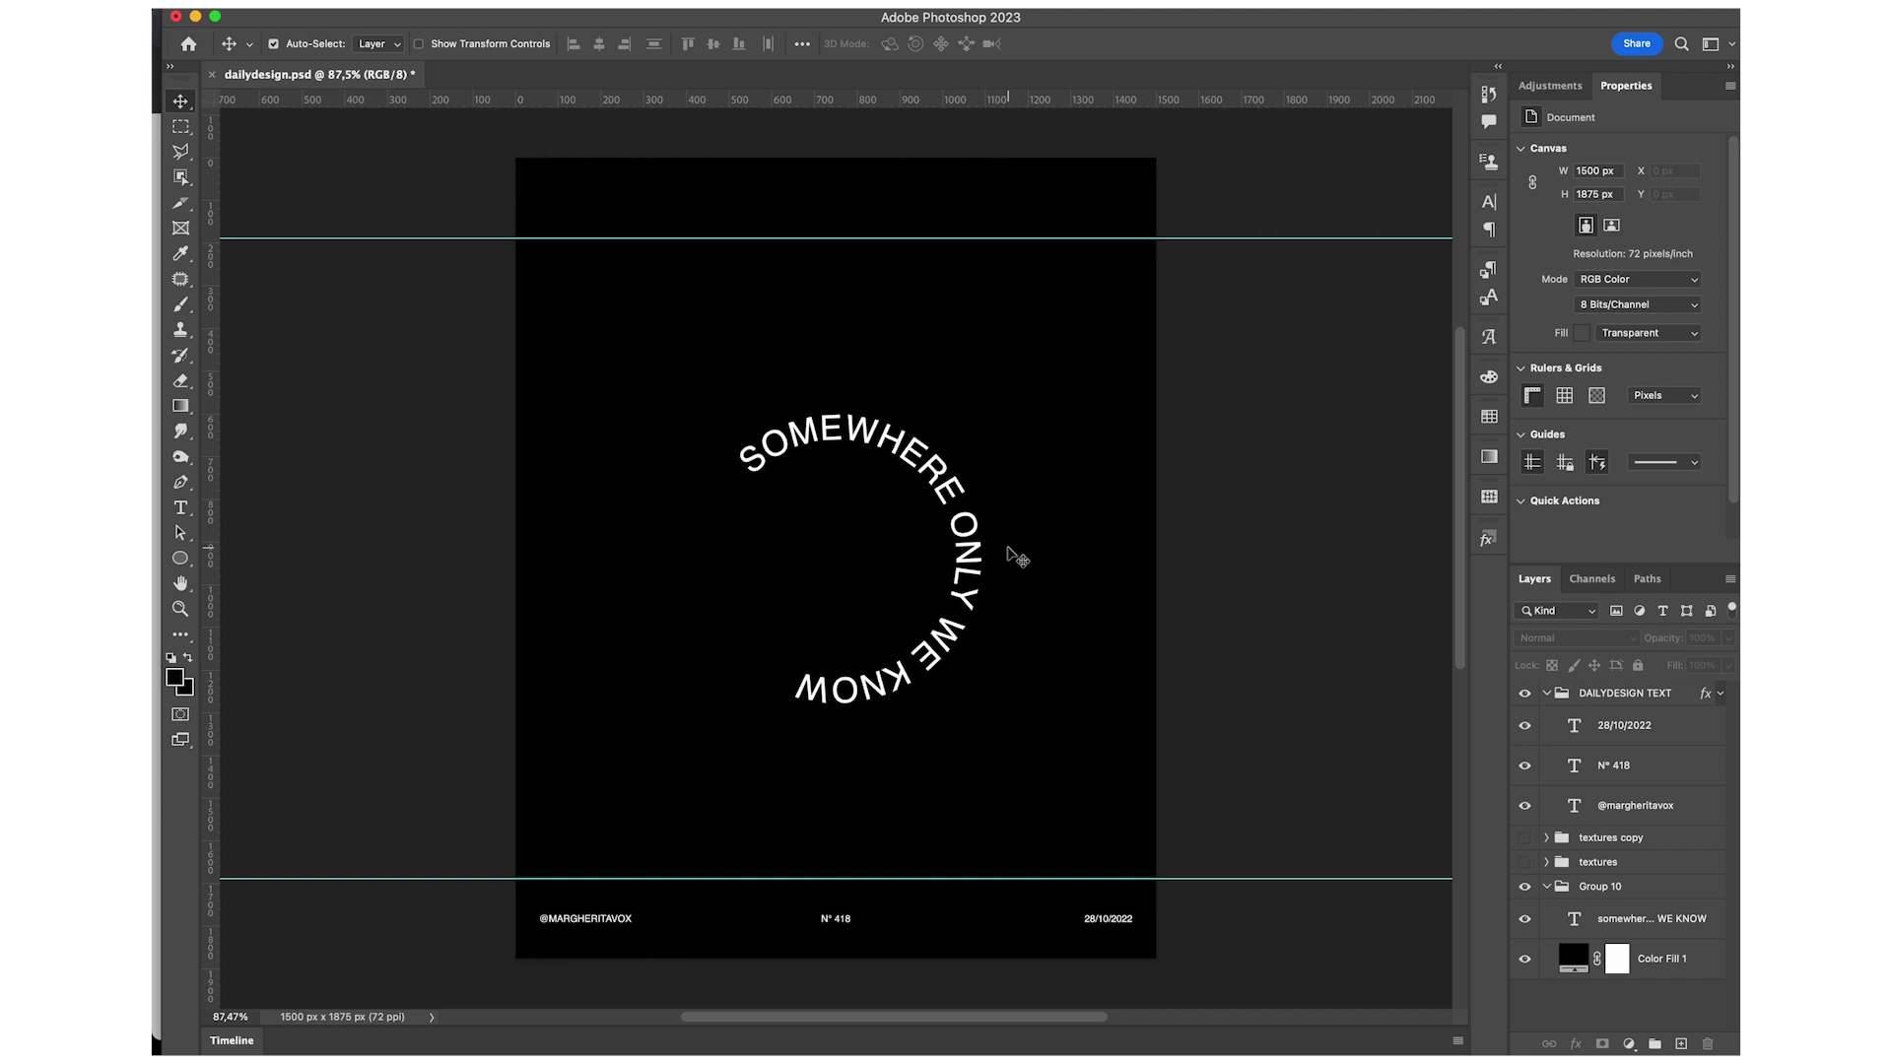
left_click(1639, 921)
key("ctrl+j")
left_click(1525, 959)
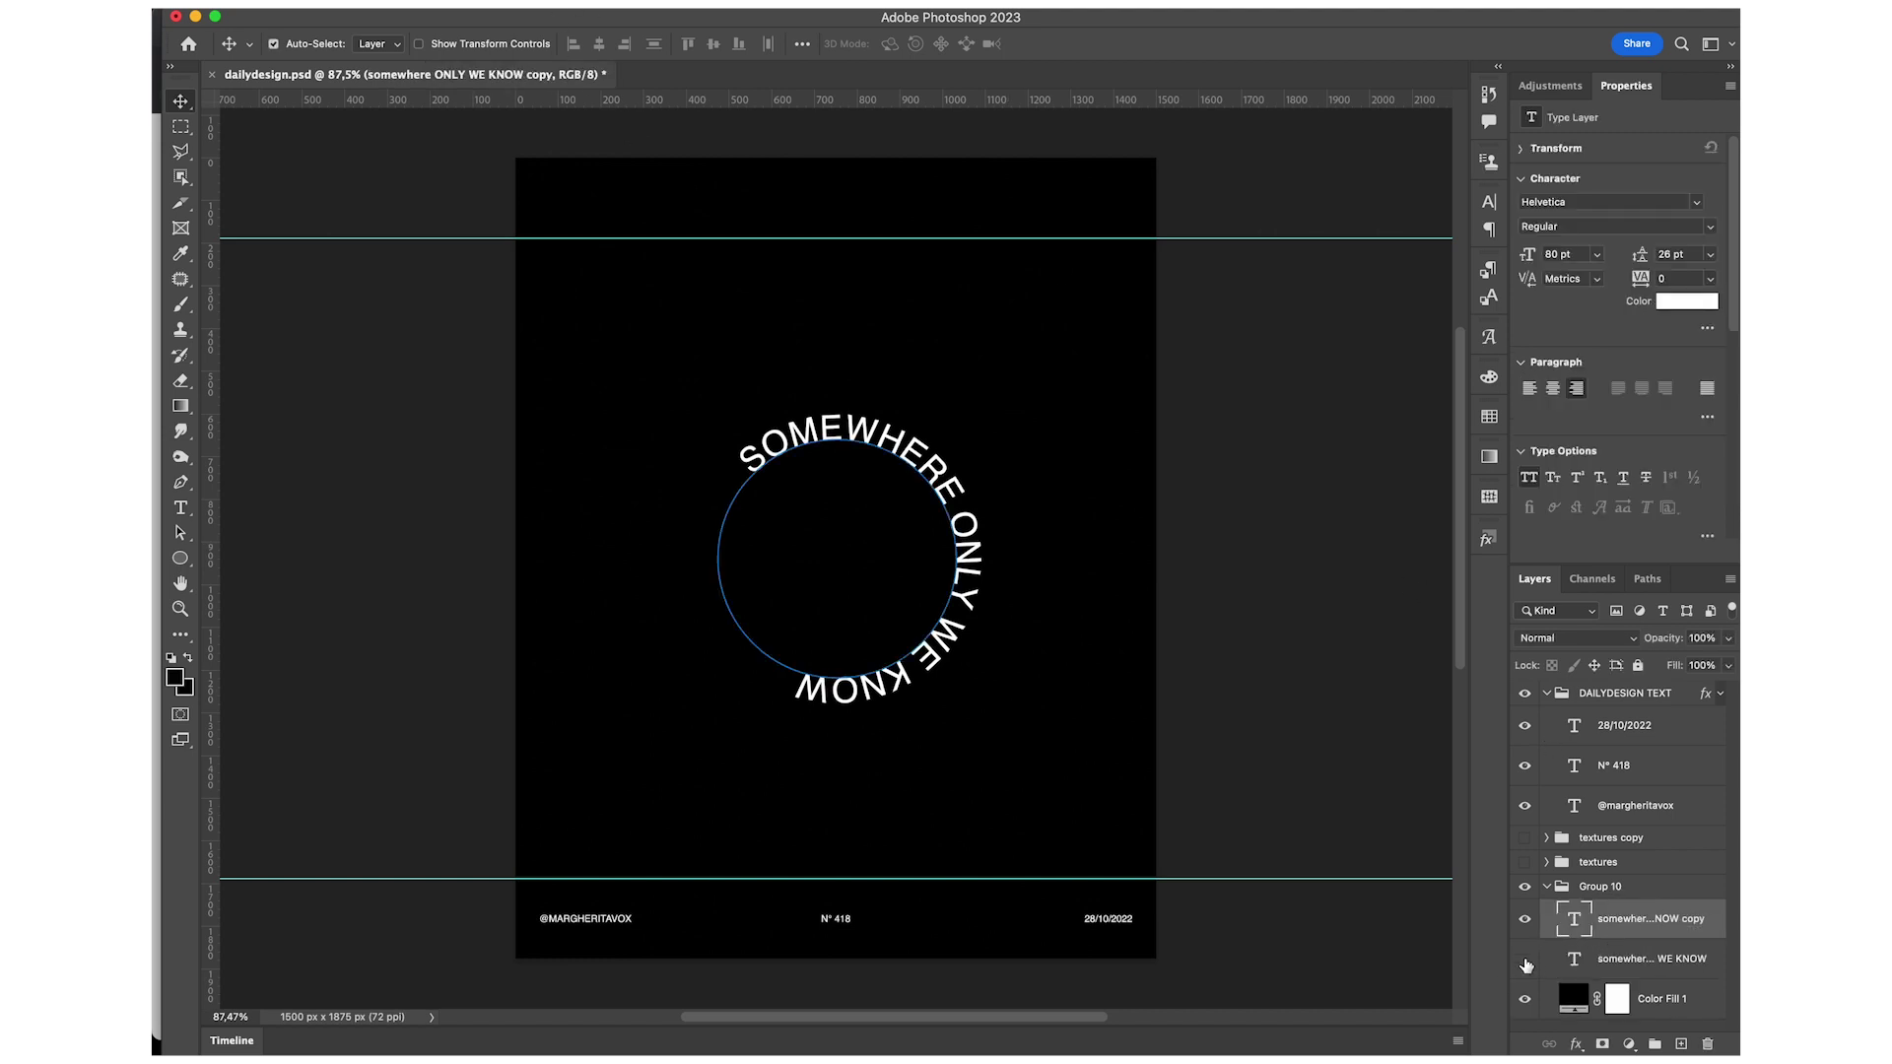
left_click(591, 2)
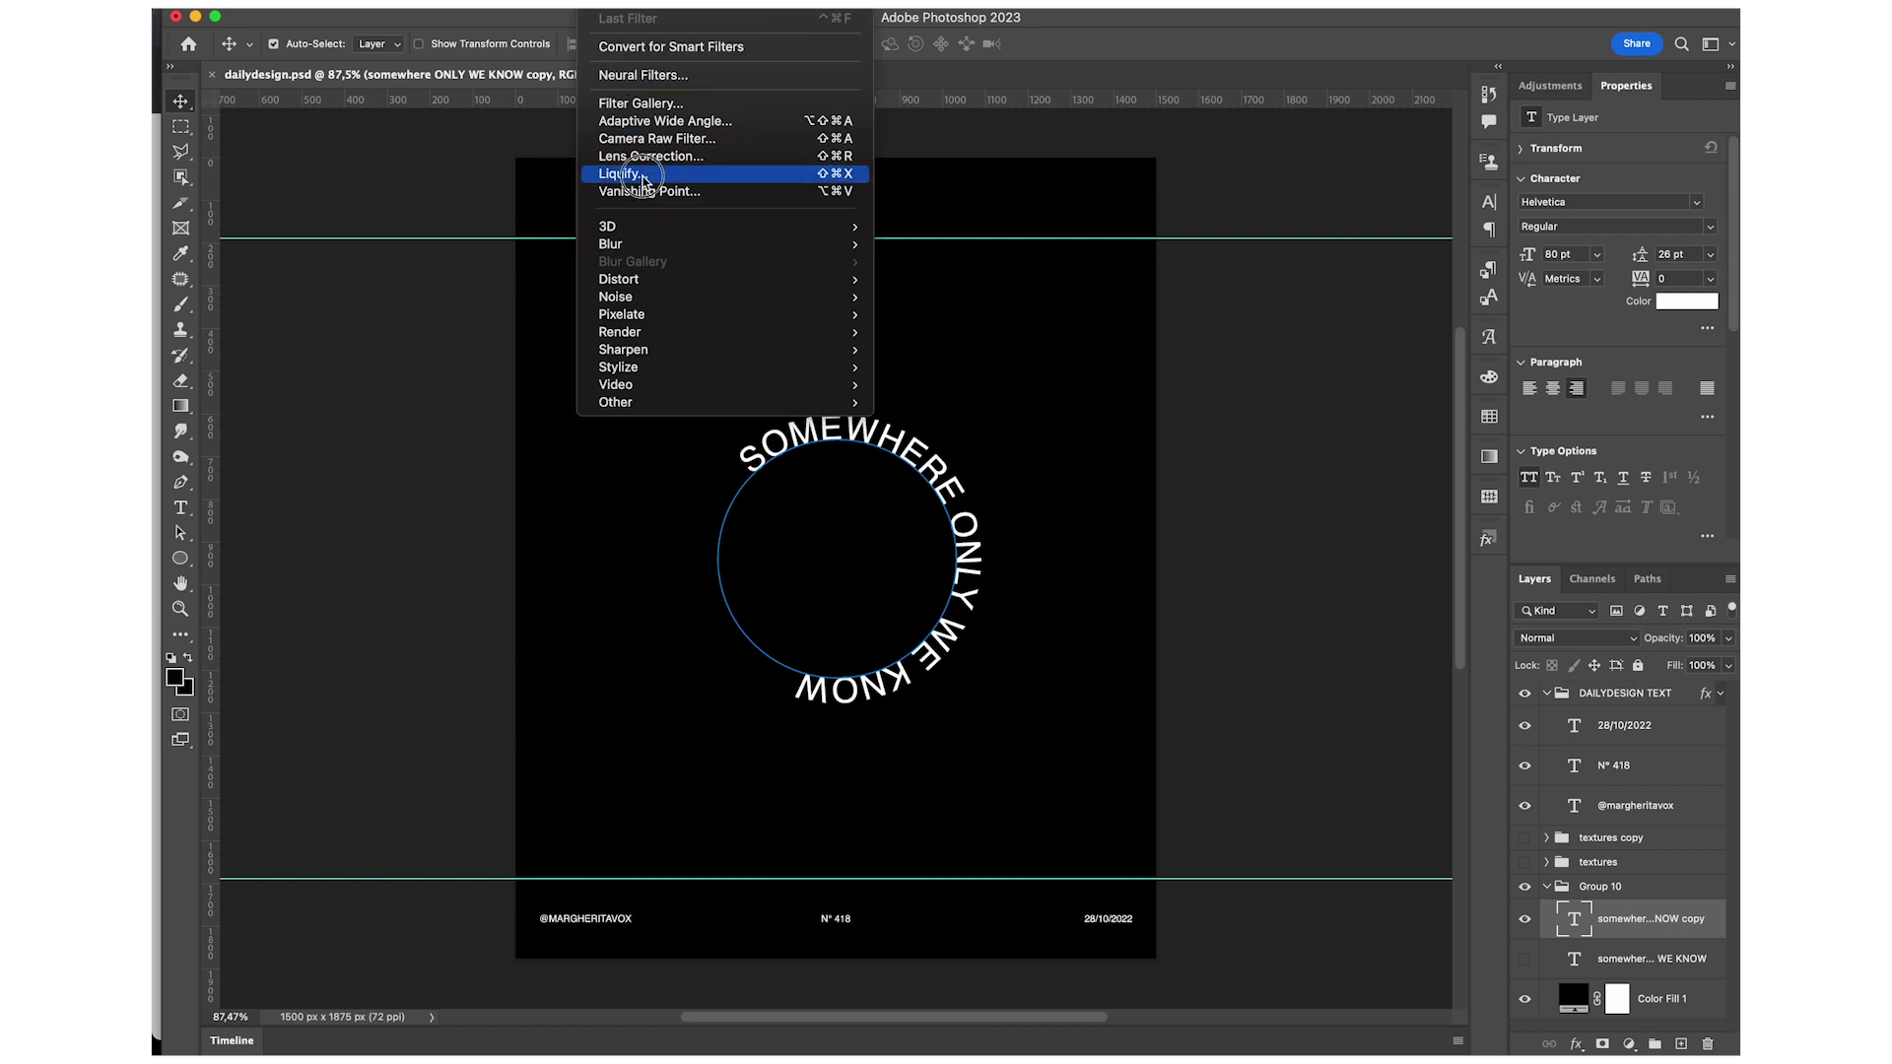
Convert the text copy to a smart object in Liquify and set the brush size to 107.
left_click(642, 177)
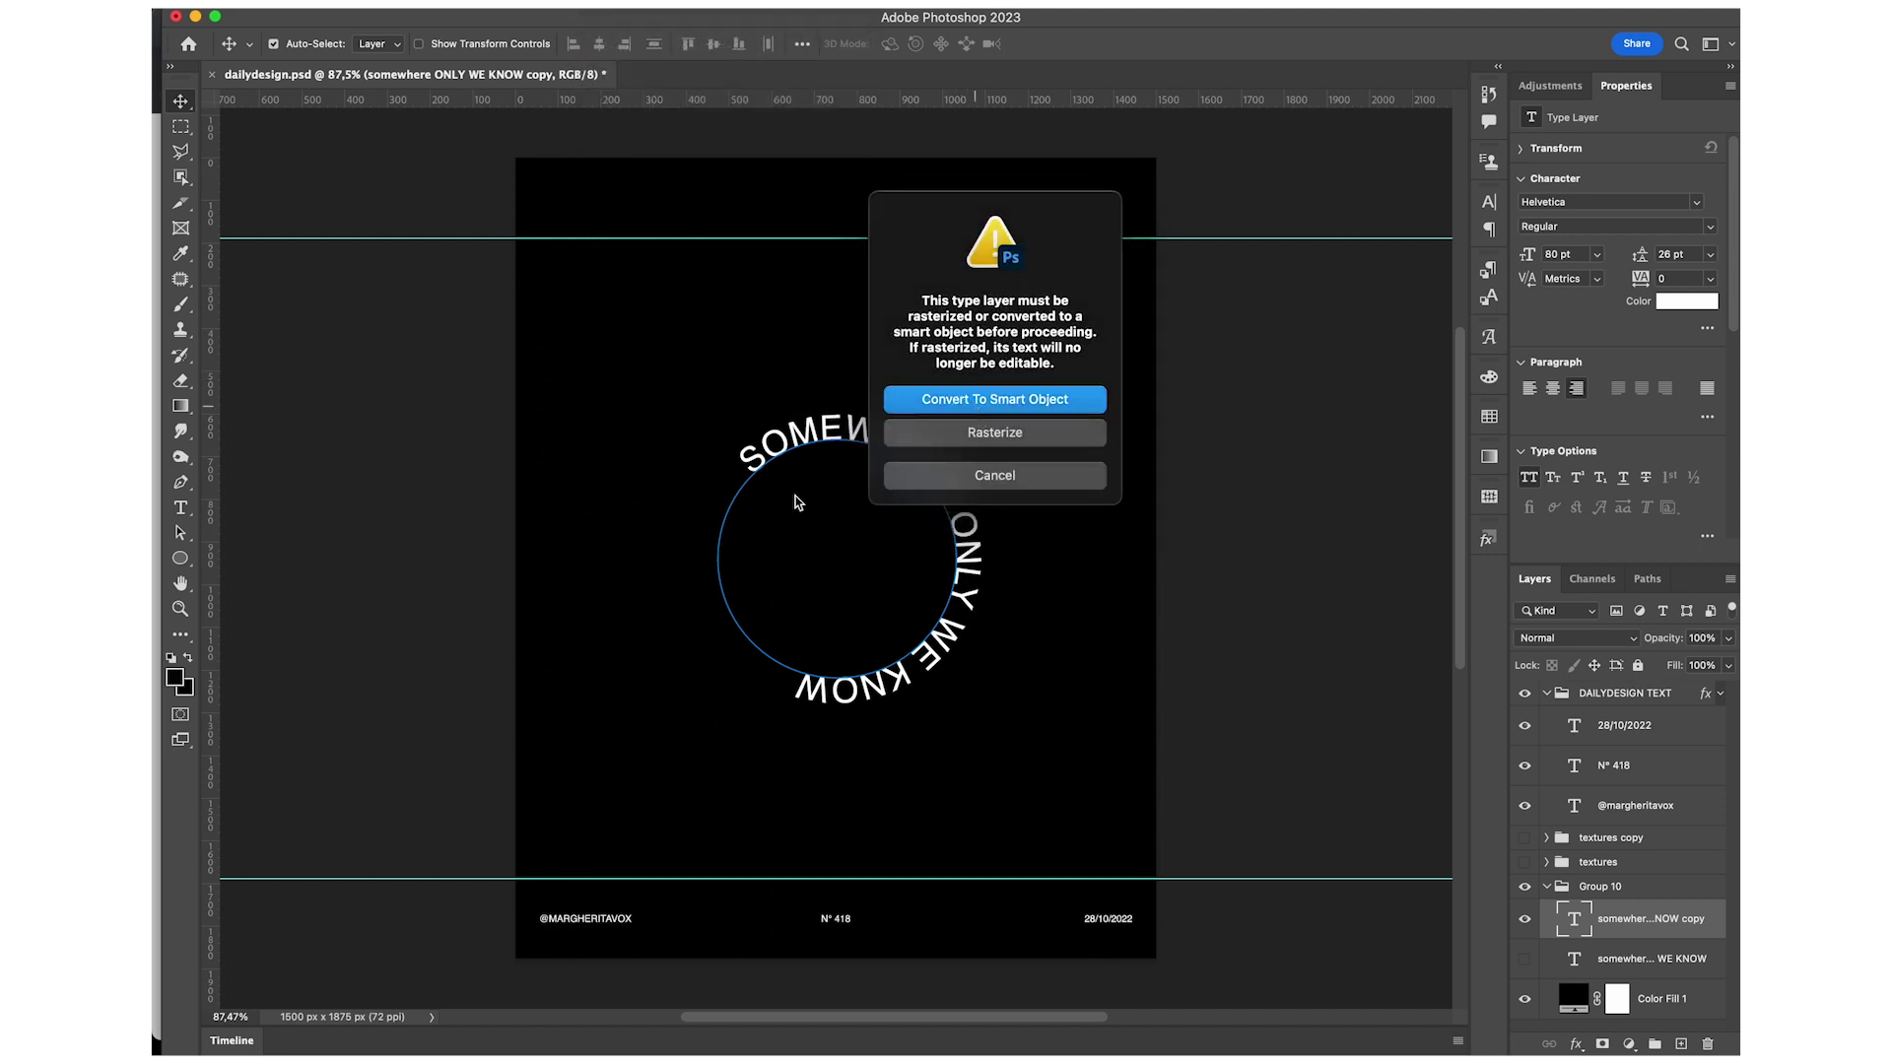
key("Return")
left_click(769, 453)
mouse_move(746, 458)
left_mouse_down()
mouse_move(703, 453)
mouse_move(735, 473)
left_mouse_up()
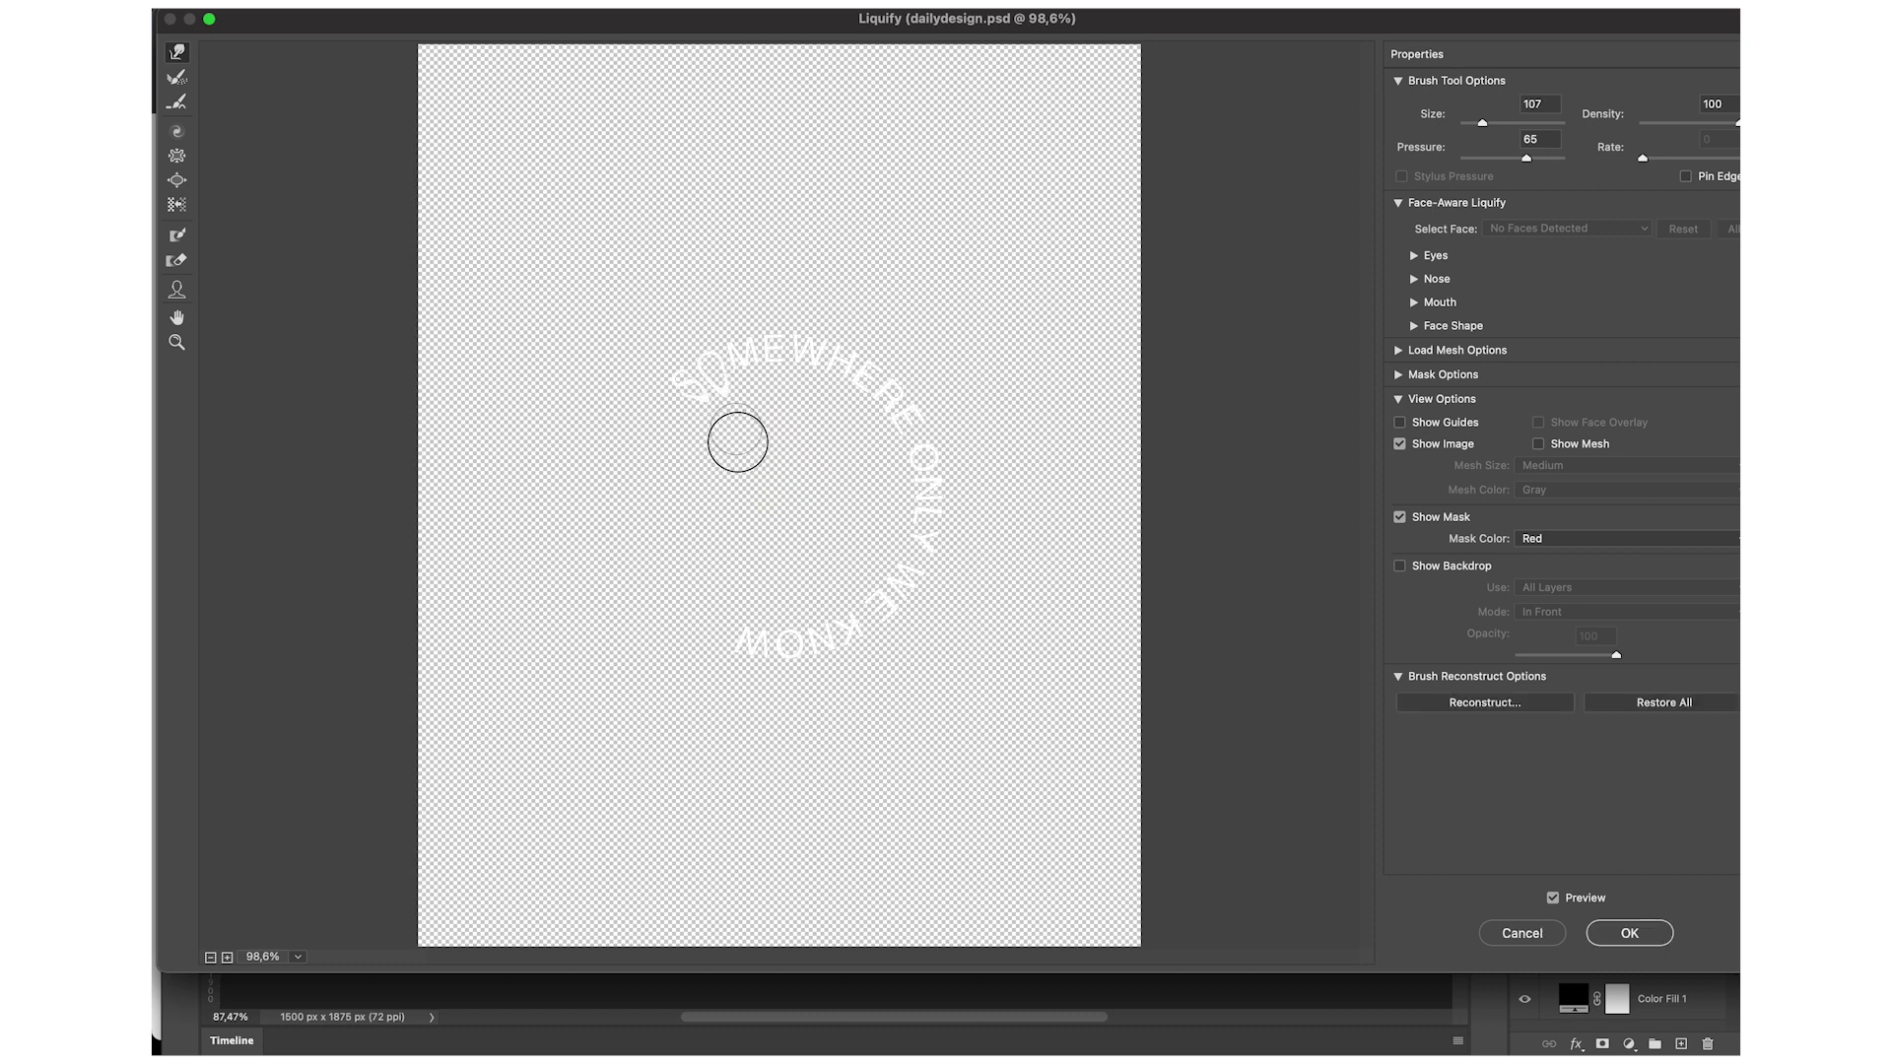
Warp the S and bottom letters into long wisps, and smear WE and KNO into streaks.
mouse_move(714, 392)
left_mouse_down()
mouse_move(726, 499)
mouse_move(785, 498)
mouse_move(719, 410)
mouse_move(786, 541)
left_mouse_up()
left_click_drag(734, 444, 752, 456)
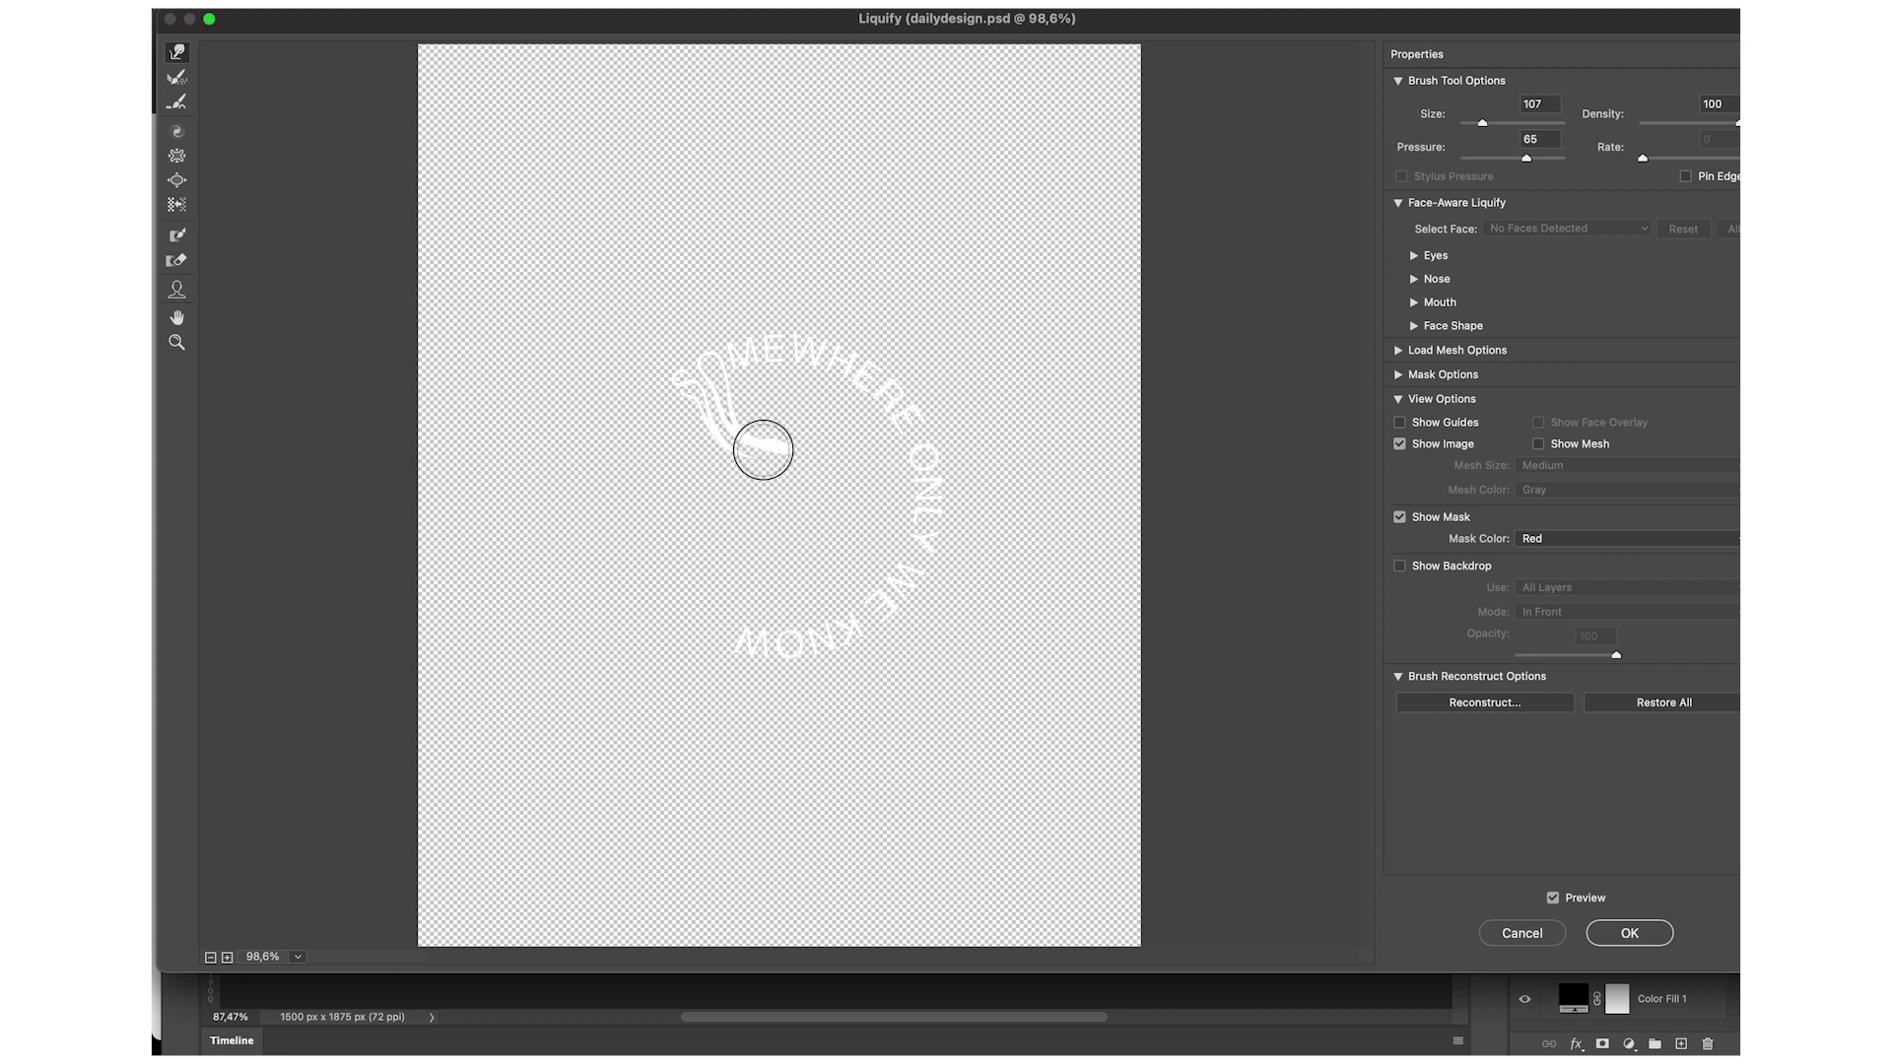
left_click_drag(781, 453, 790, 549)
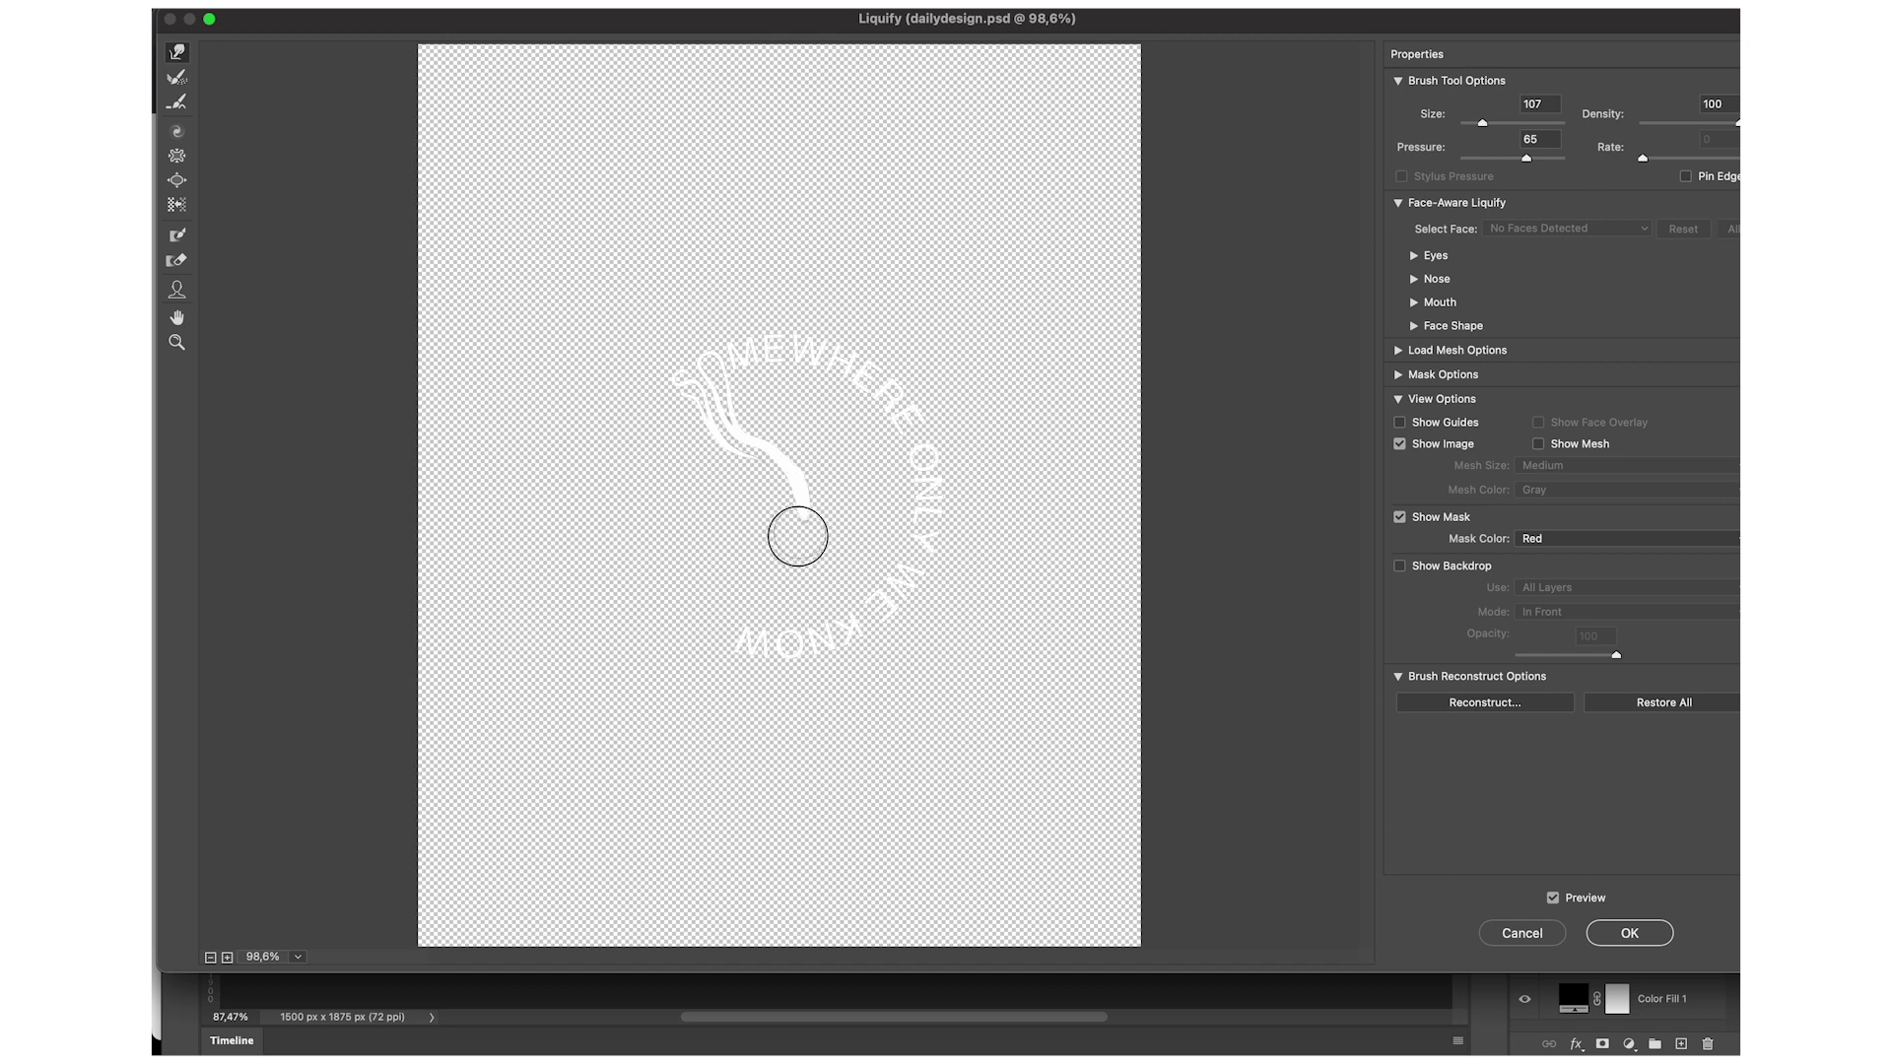
left_click_drag(766, 626, 763, 541)
mouse_move(757, 618)
left_mouse_down()
mouse_move(724, 541)
mouse_move(760, 506)
left_mouse_up()
mouse_move(749, 589)
left_mouse_down()
mouse_move(739, 494)
mouse_move(706, 477)
left_mouse_up()
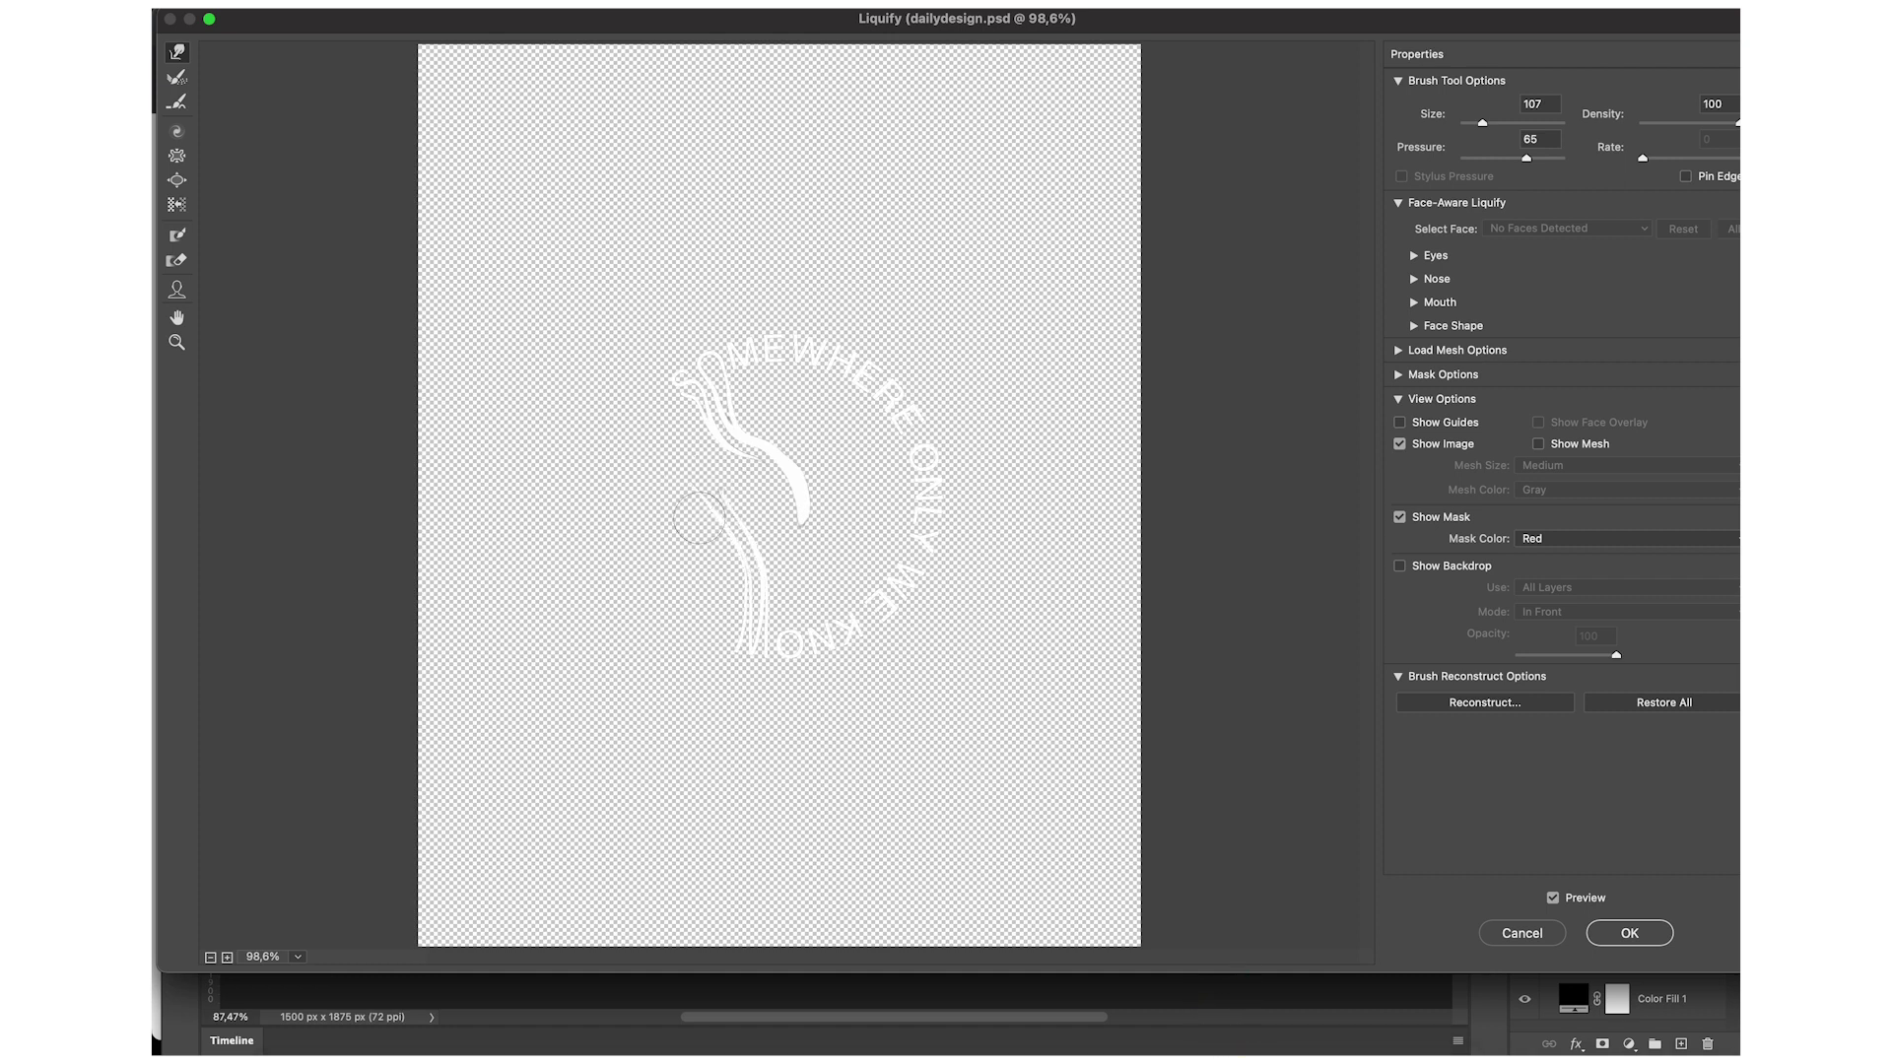
mouse_move(739, 612)
left_mouse_down()
mouse_move(700, 451)
mouse_move(743, 523)
mouse_move(634, 401)
left_mouse_up()
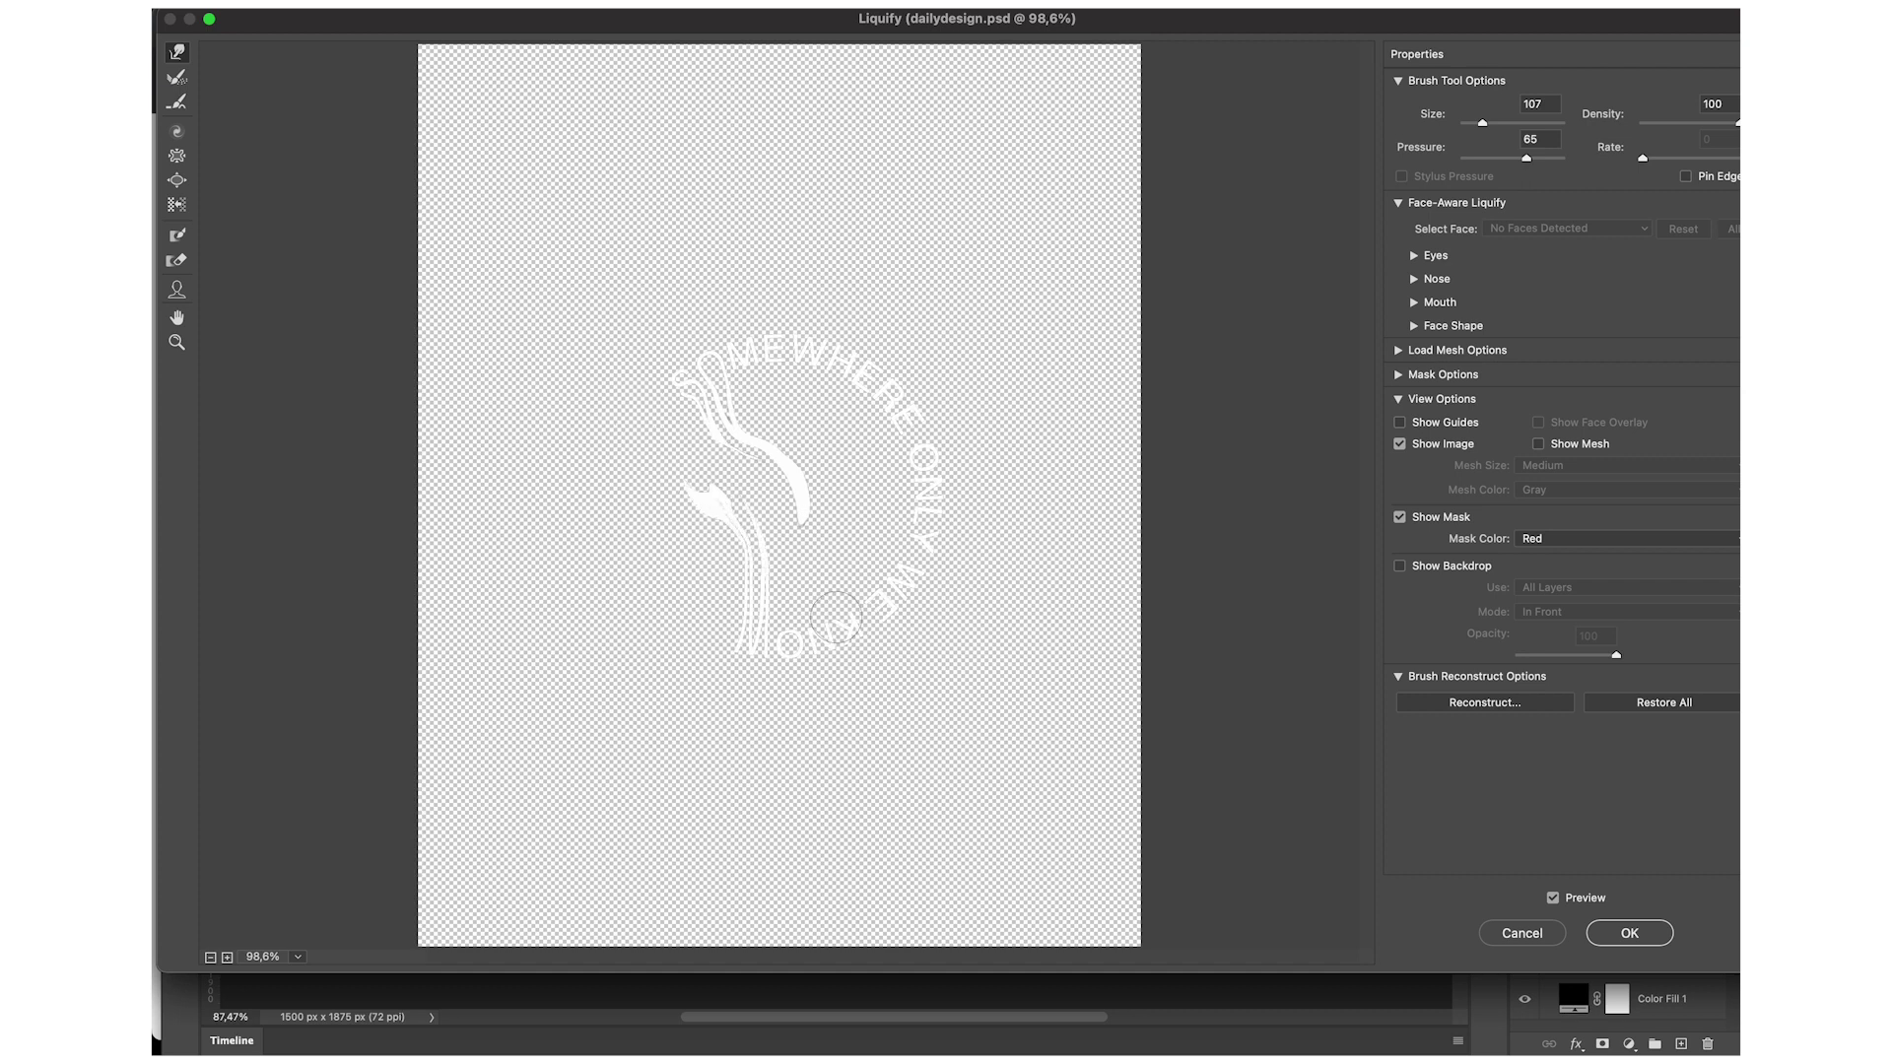
left_click_drag(909, 594, 981, 688)
mouse_move(931, 587)
left_mouse_down()
mouse_move(1078, 560)
mouse_move(1024, 582)
mouse_move(1113, 529)
left_mouse_up()
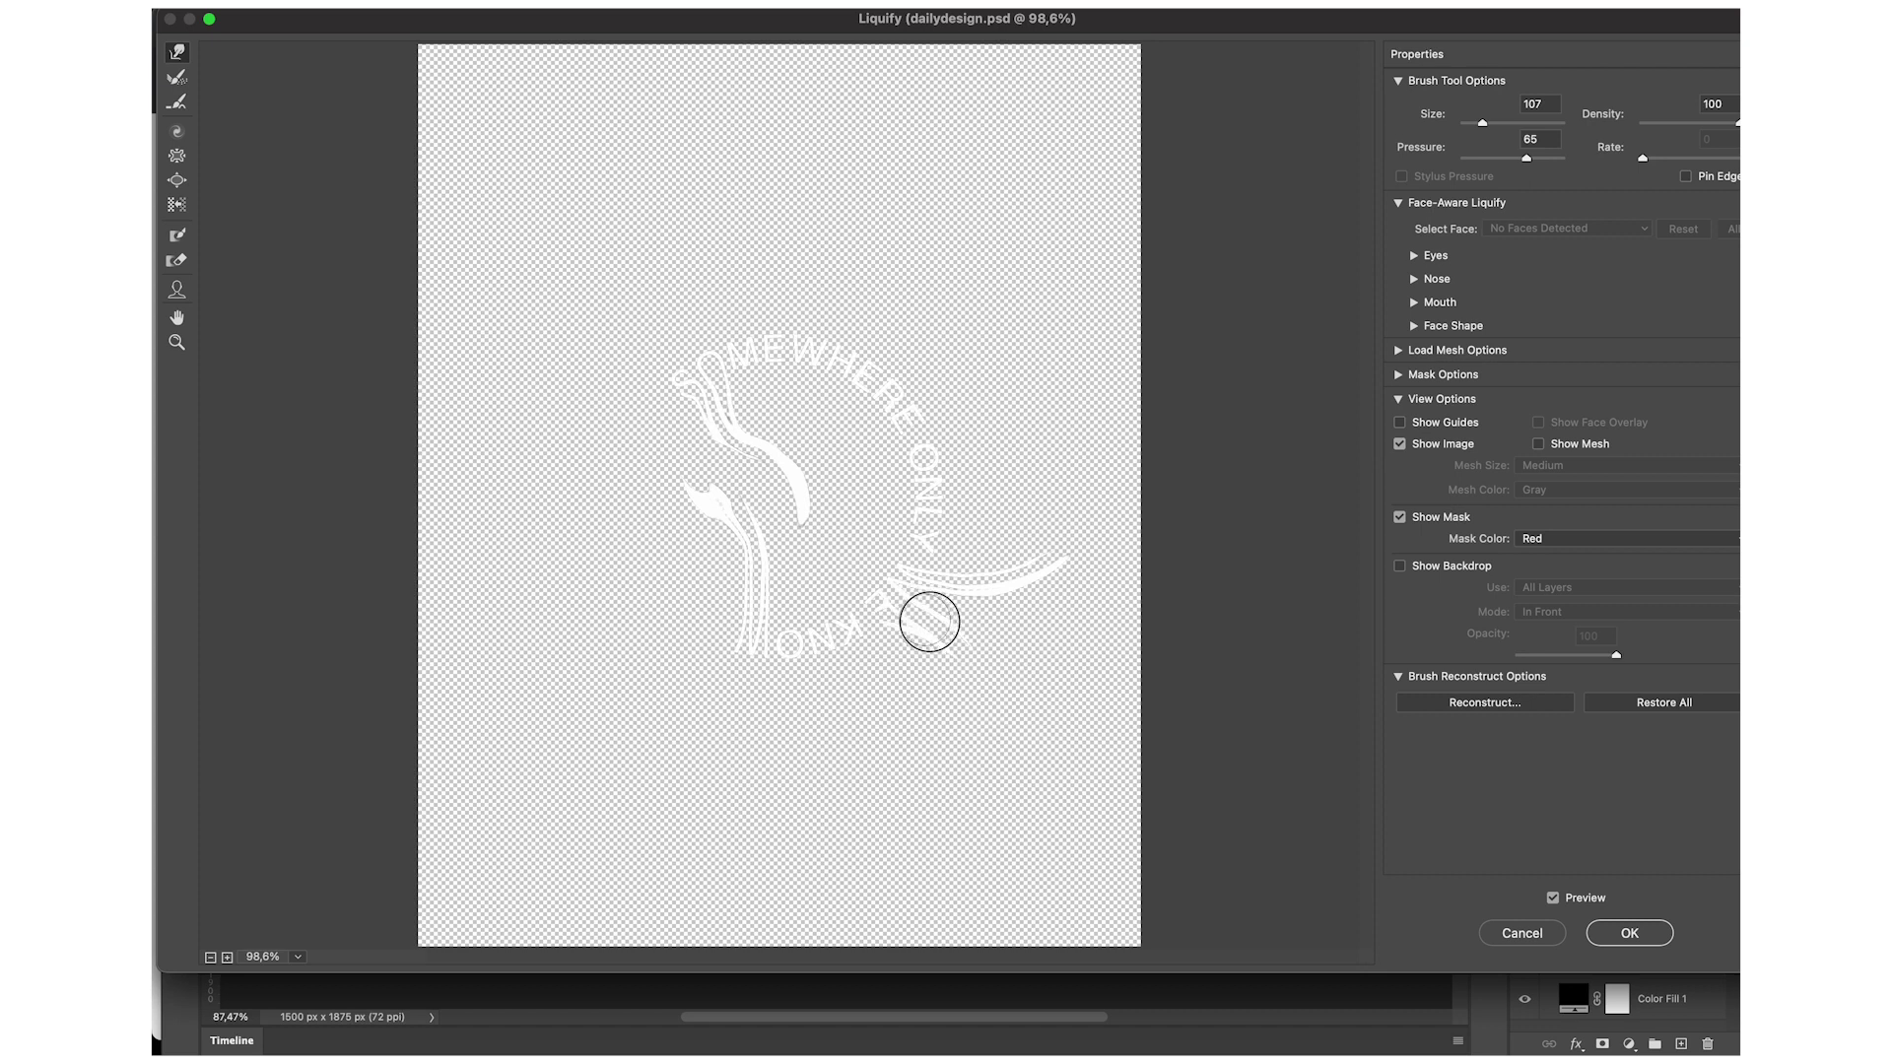
mouse_move(950, 633)
left_mouse_down()
mouse_move(1043, 739)
mouse_move(1026, 726)
left_mouse_up()
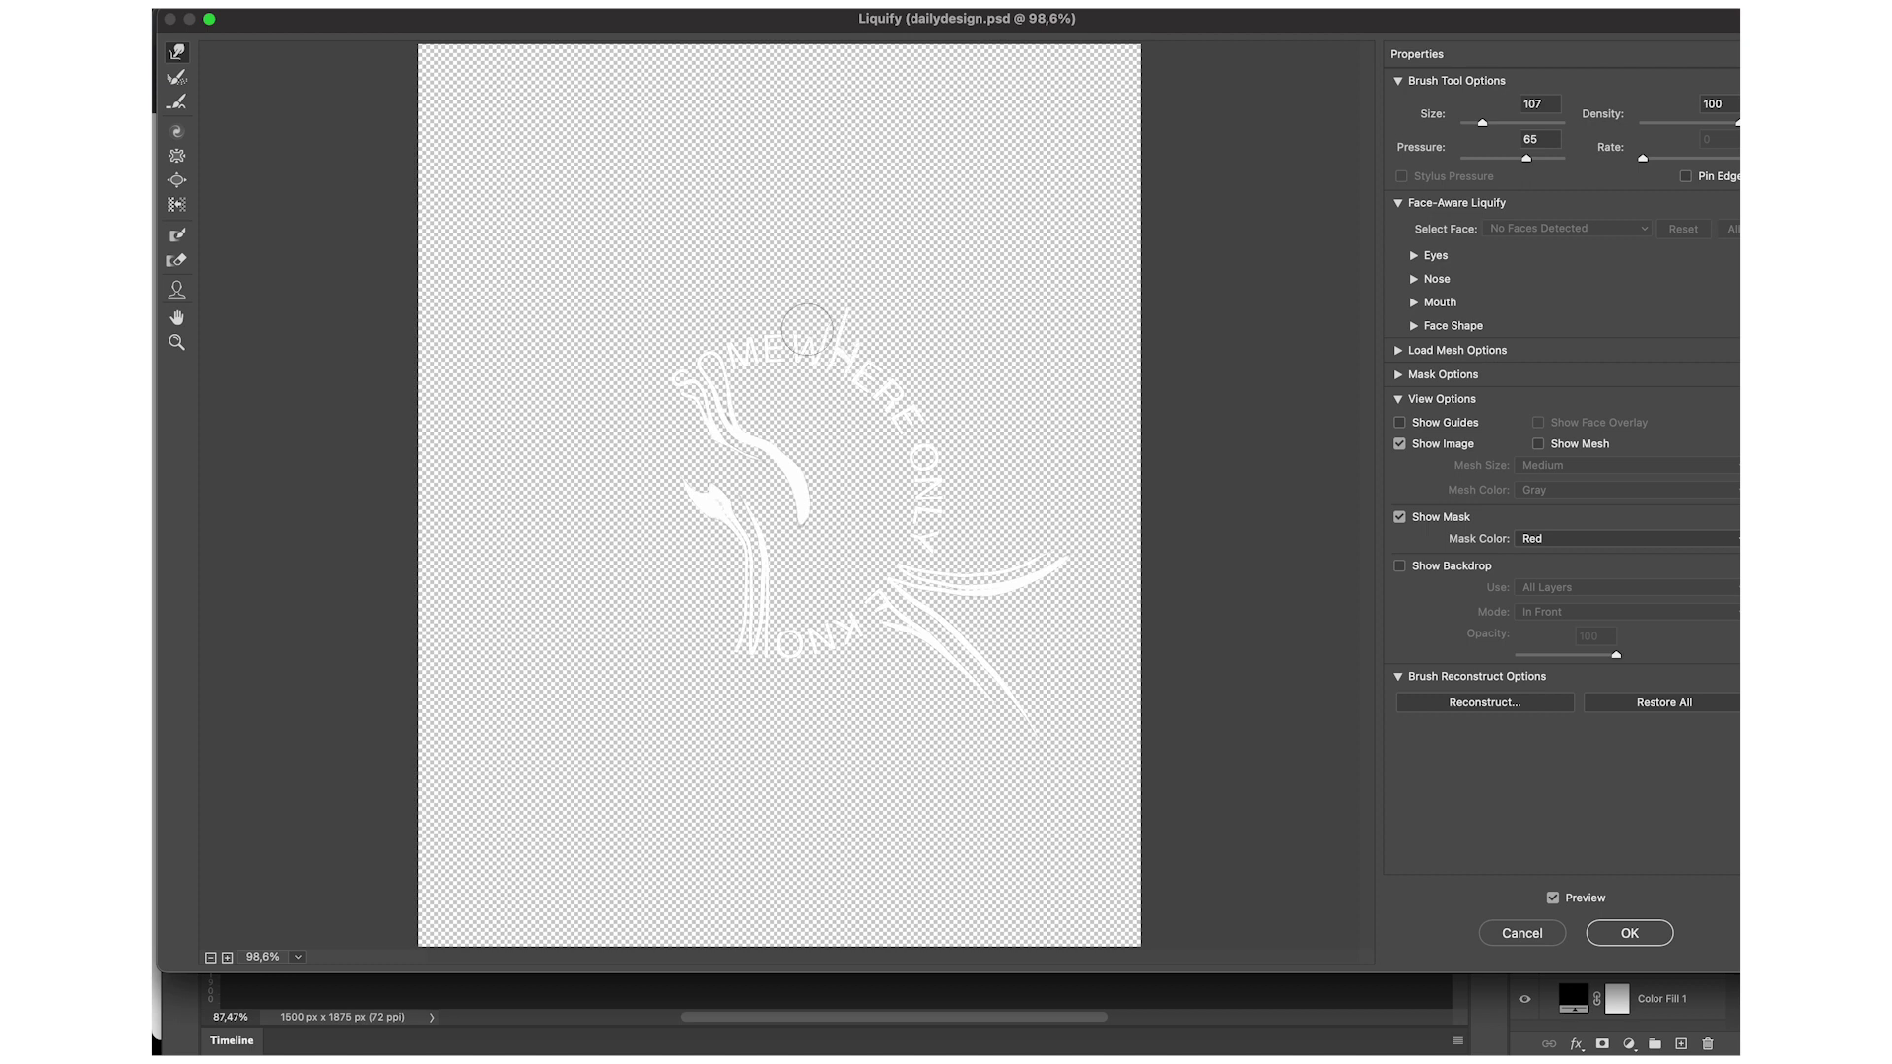
Stretch the W into long upward streaks toward the poster top and apply the Liquify.
left_click_drag(806, 328, 816, 216)
left_click_drag(811, 315, 806, 177)
left_click_drag(808, 321, 815, 160)
left_click_drag(818, 323, 815, 160)
left_click_drag(819, 263, 833, 124)
left_click_drag(814, 295, 818, 178)
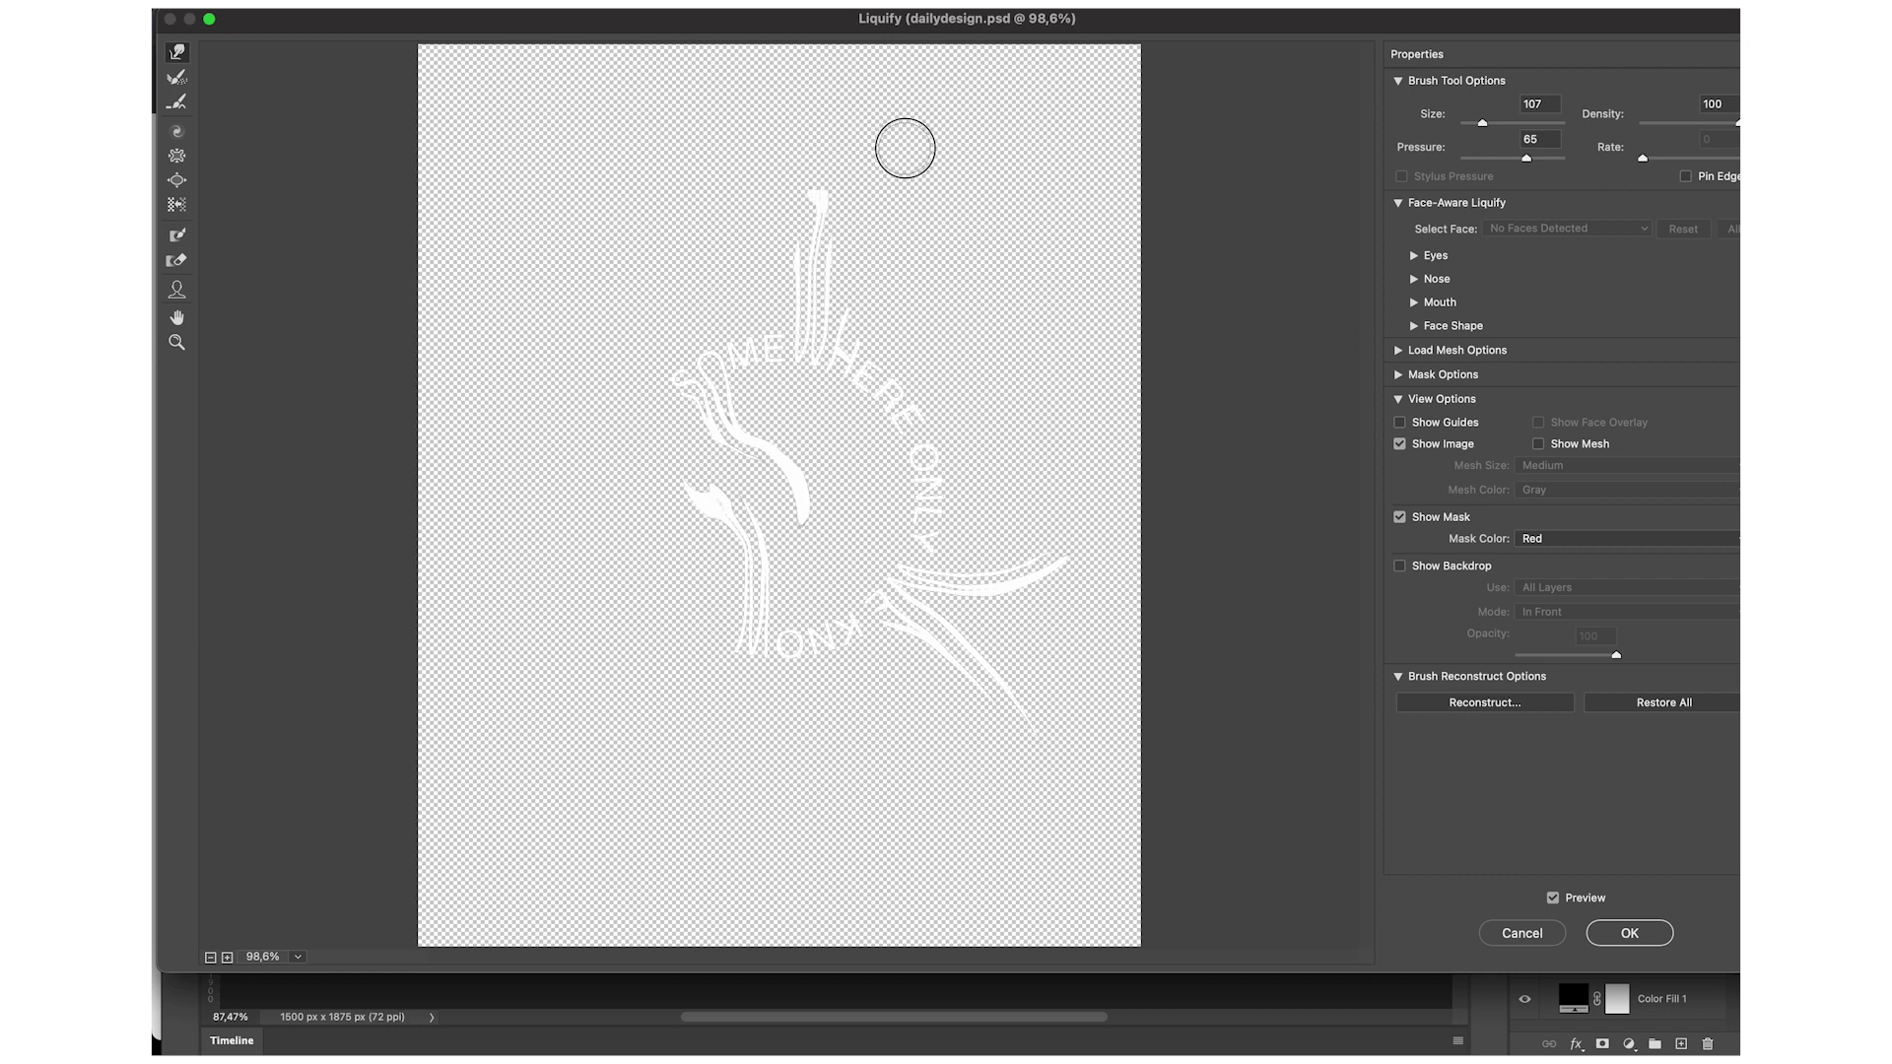
left_click_drag(804, 286, 825, 157)
mouse_move(842, 268)
left_mouse_down()
mouse_move(778, 156)
mouse_move(853, 82)
left_mouse_up()
left_click_drag(873, 317, 904, 237)
left_click_drag(851, 334, 899, 216)
mouse_move(861, 331)
left_mouse_down()
mouse_move(853, 246)
mouse_move(888, 202)
left_mouse_up()
left_click_drag(855, 291, 873, 202)
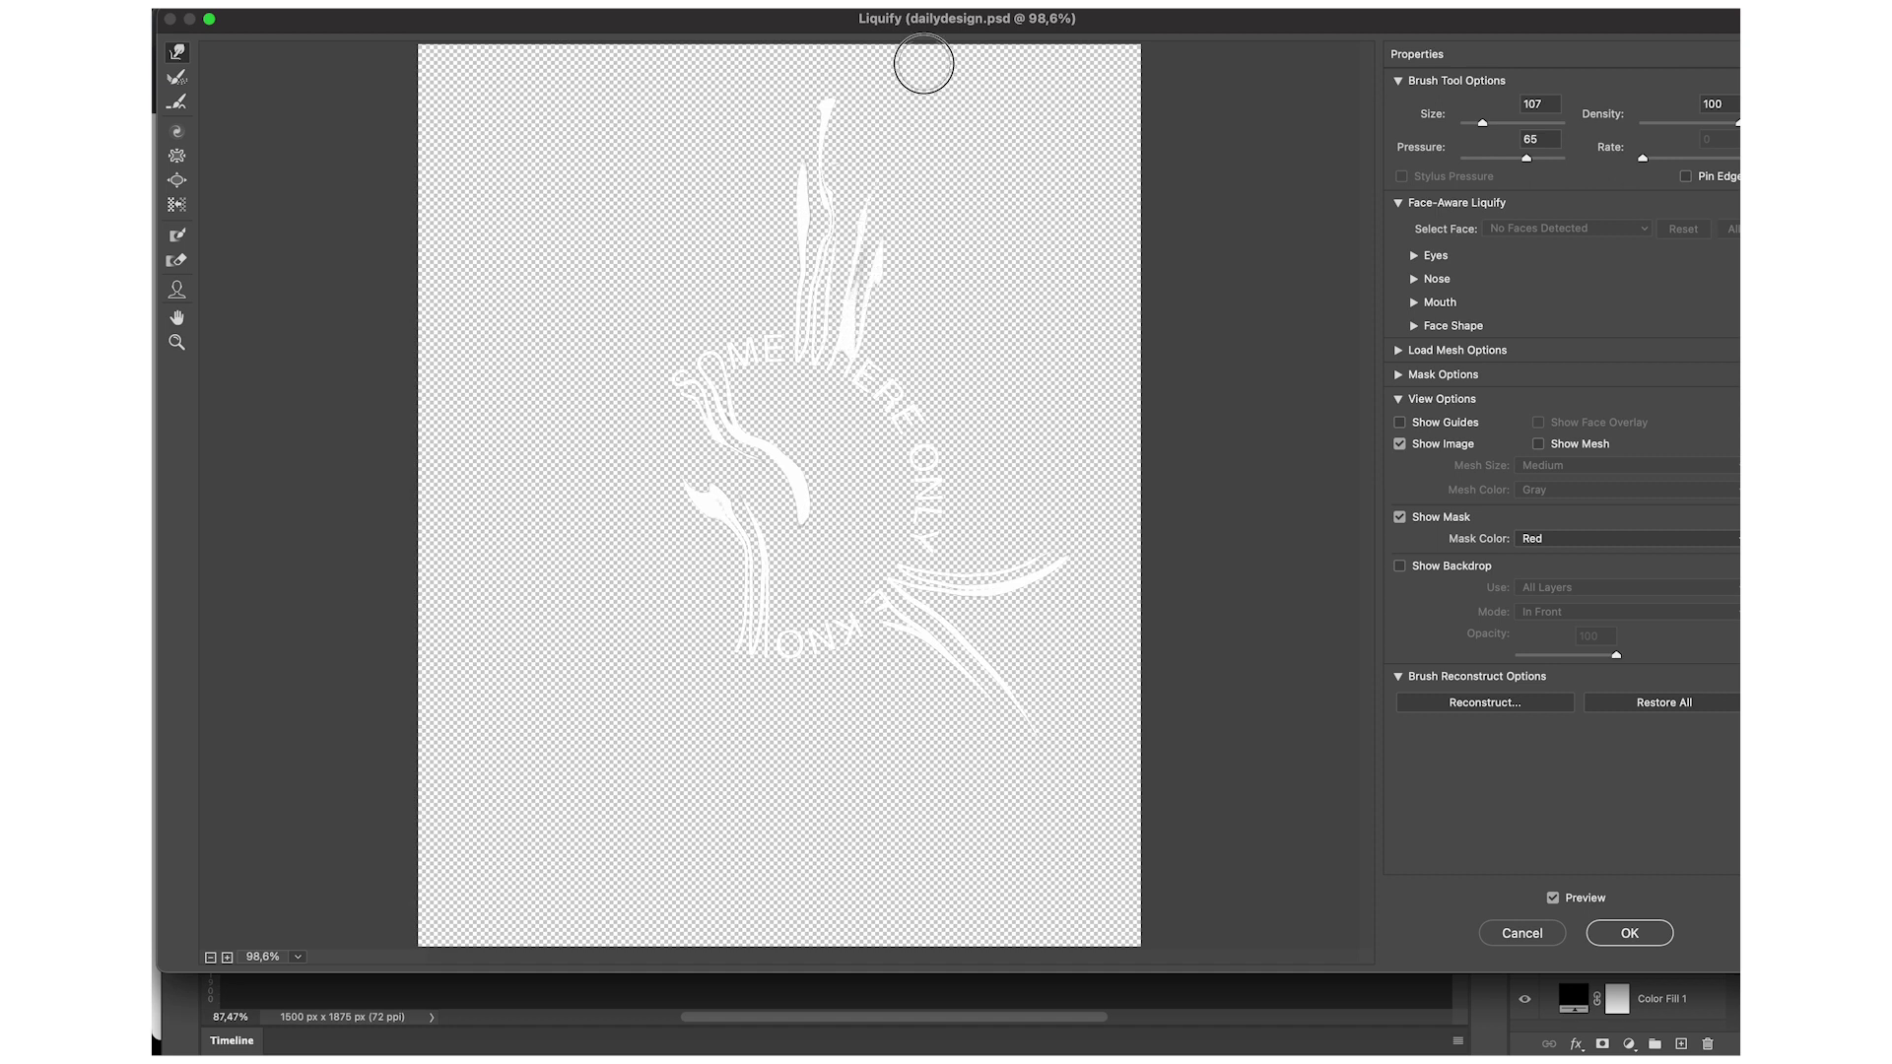
key("Return")
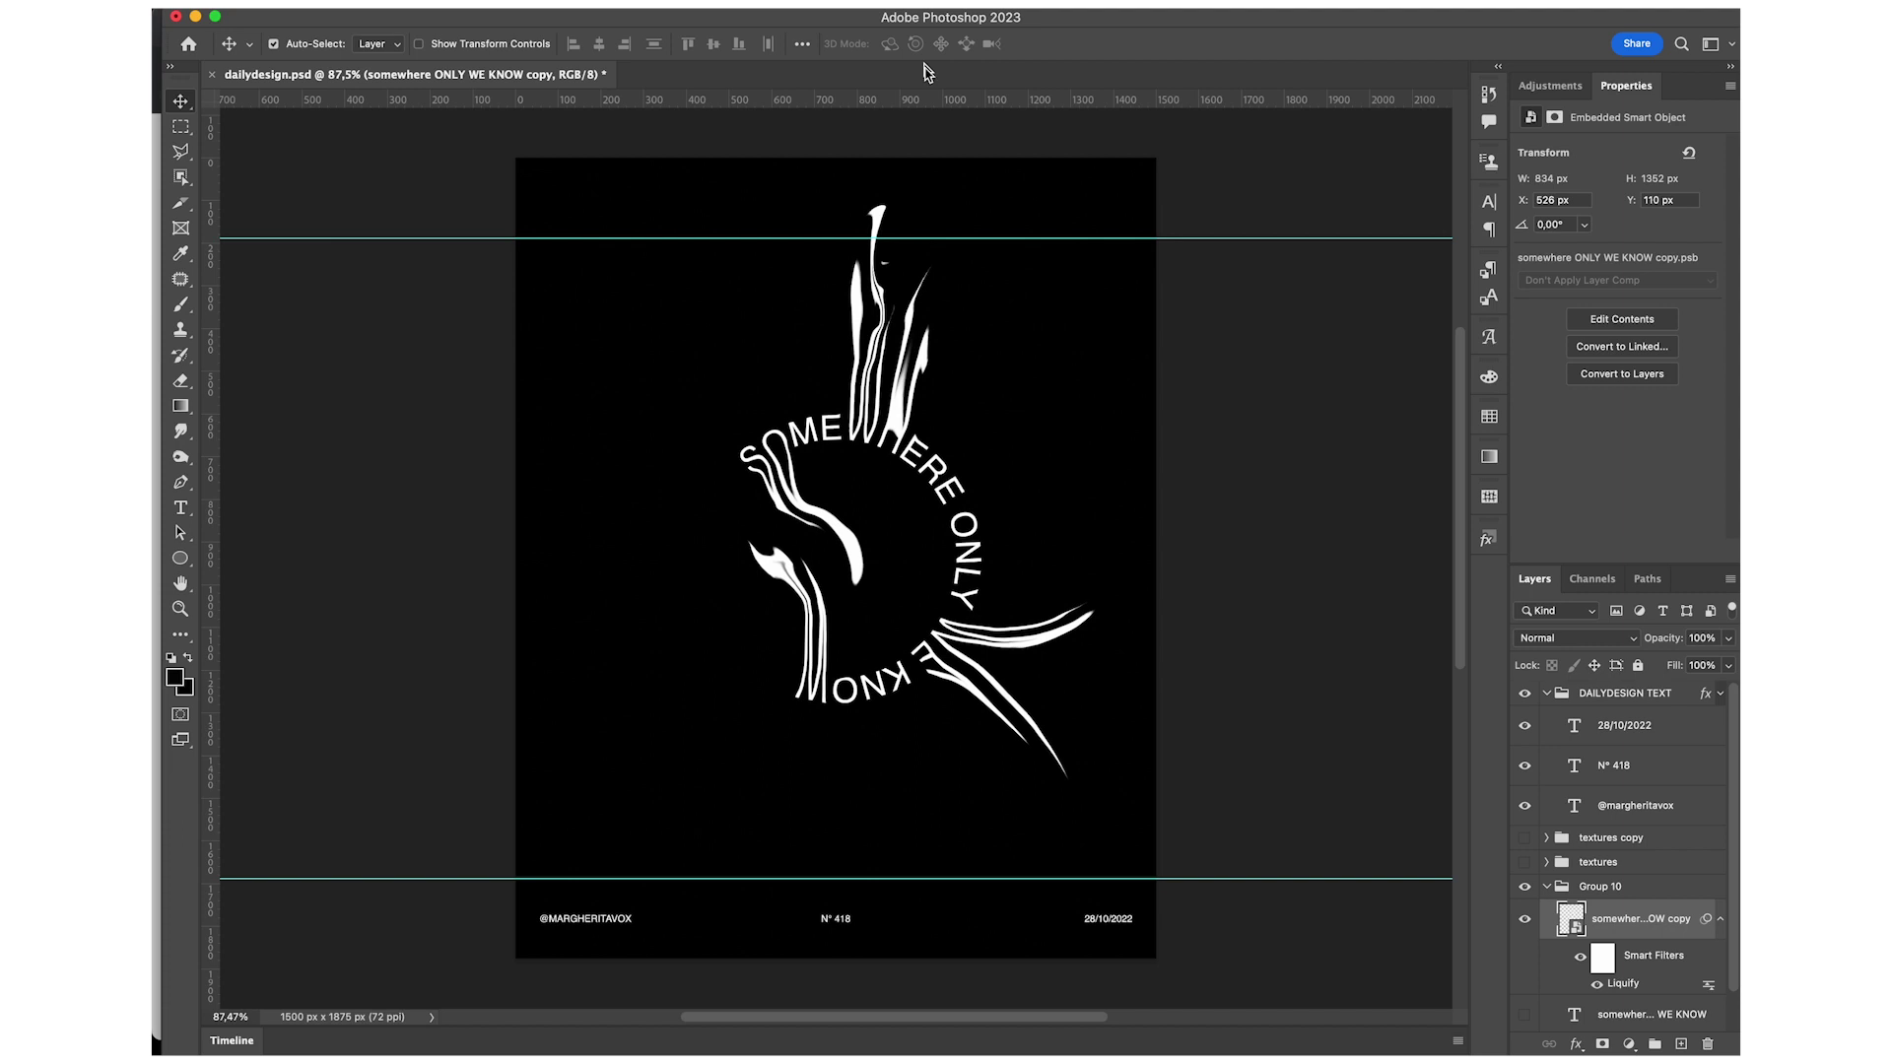
Duplicate the warped text layer and turn off the red and green channels on copy 2.
left_click(1721, 921)
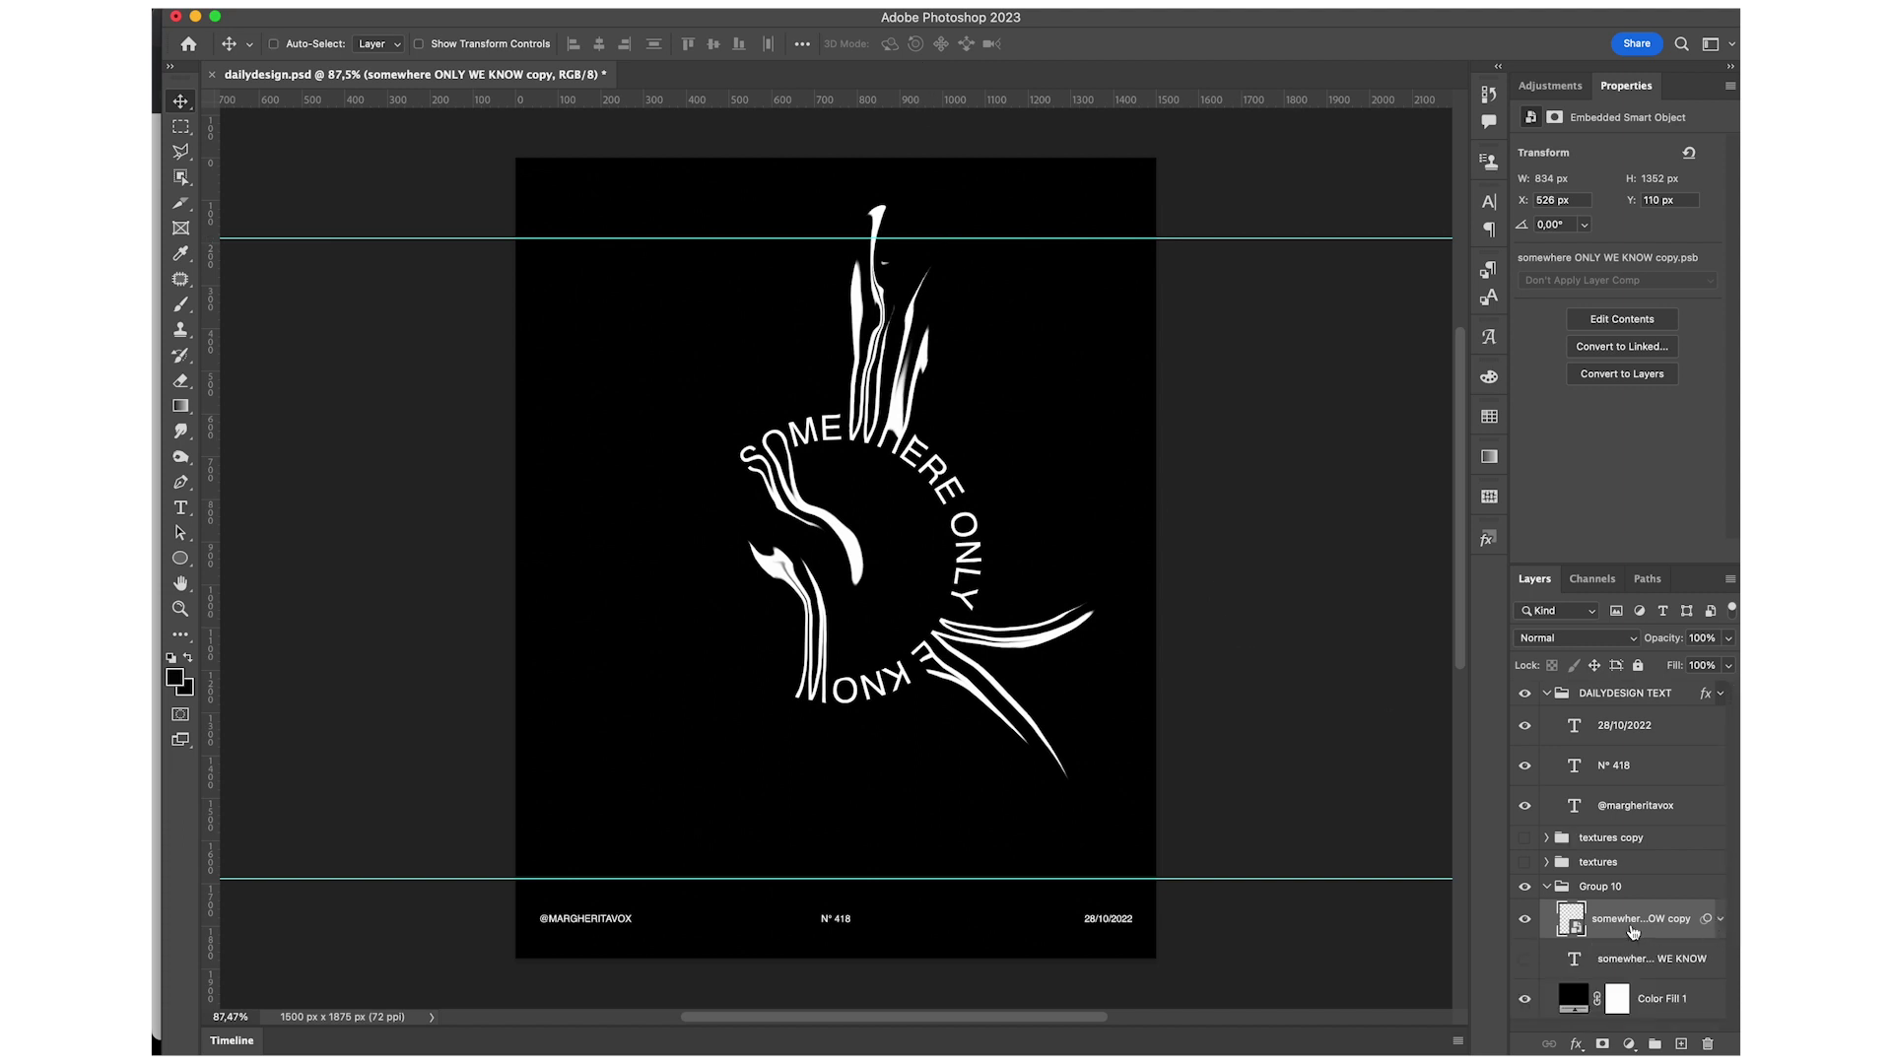
key("ctrl+j")
key("ctrl+j")
double_click(1679, 976)
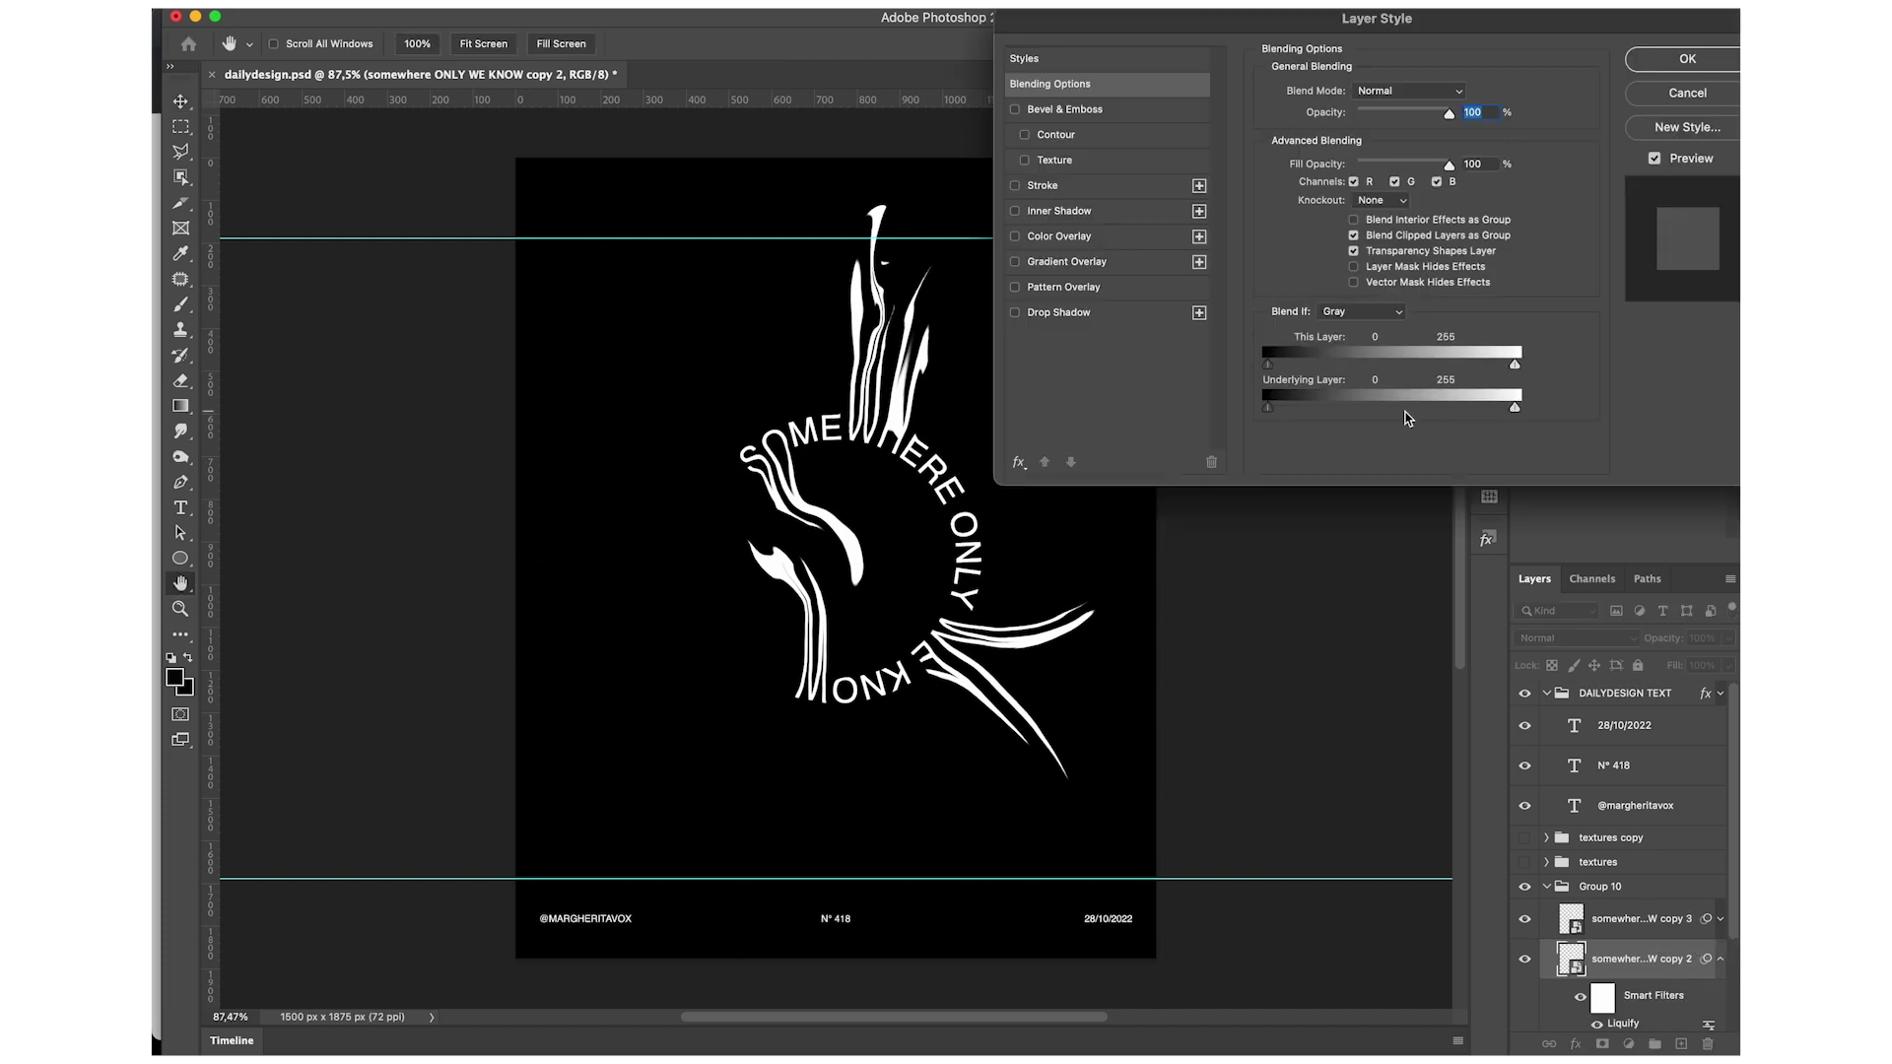
left_click(1354, 182)
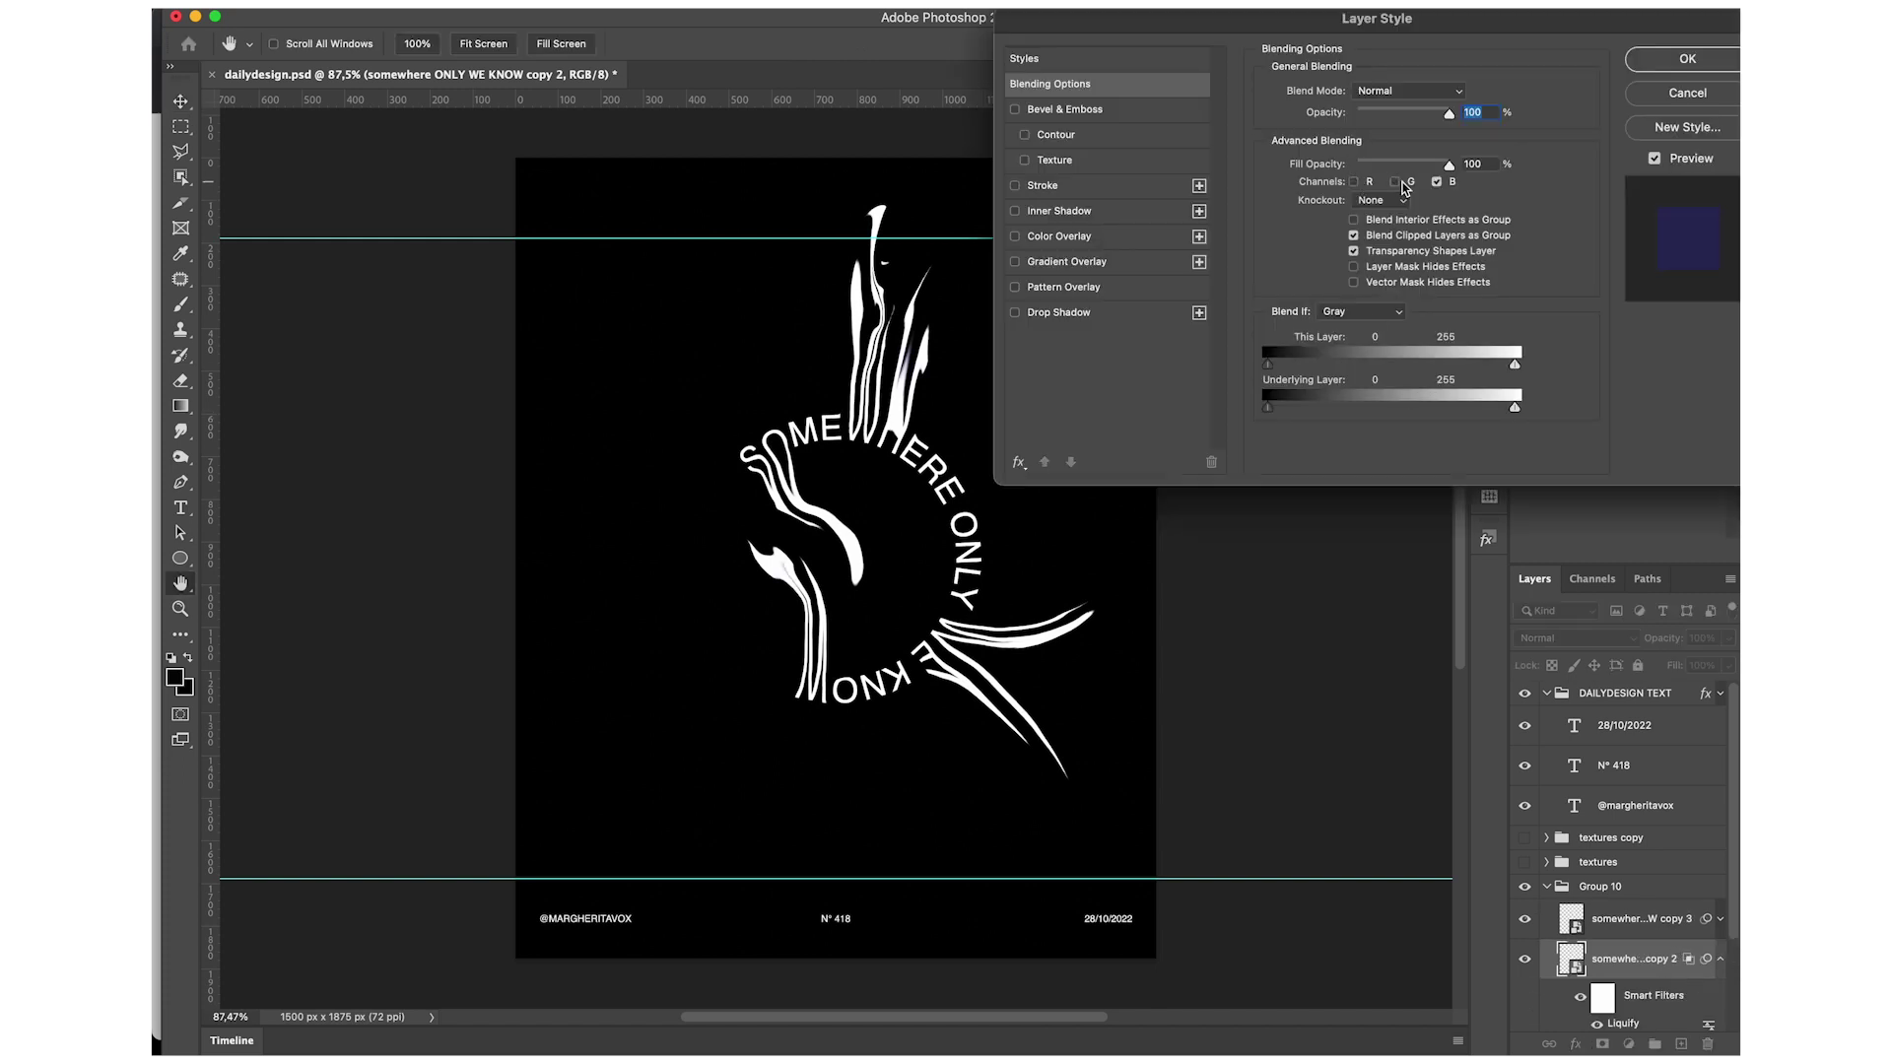
key("Return")
Turn off the red channel in the first warped copy's Blending Options.
double_click(1666, 911)
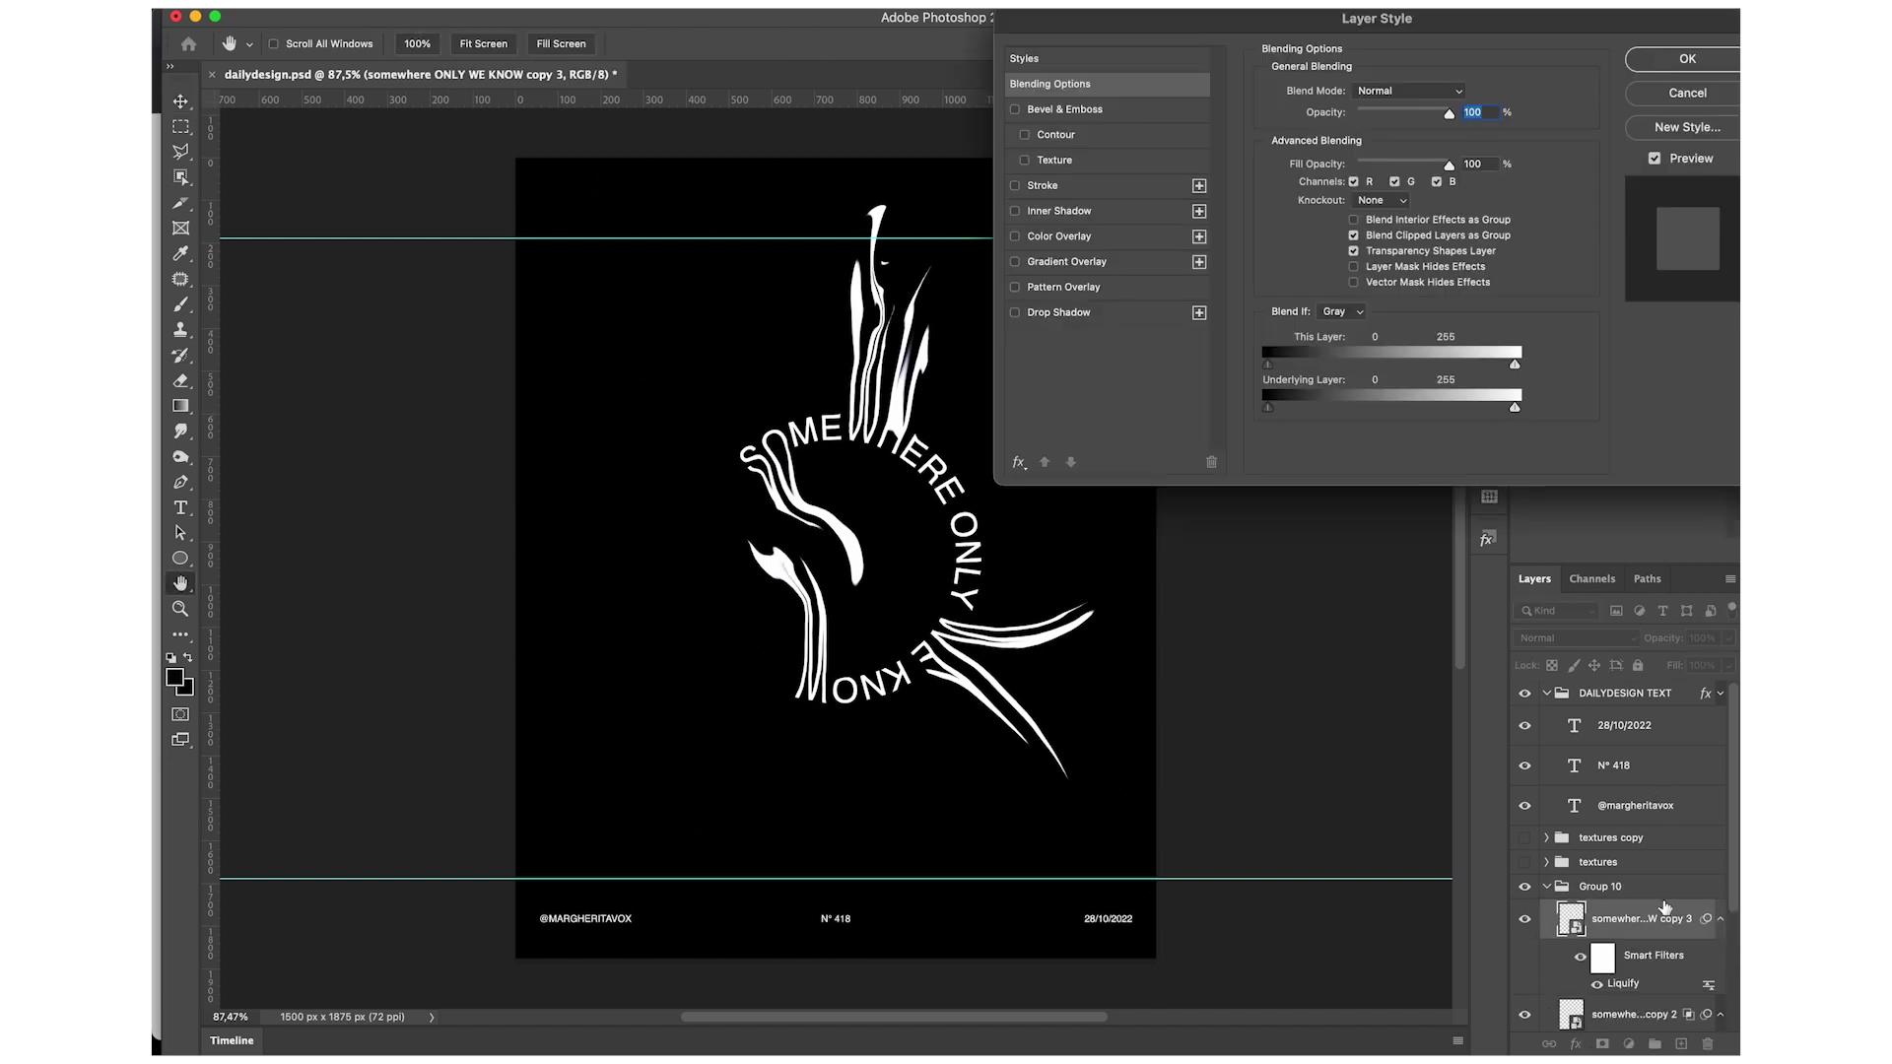
left_click(1656, 102)
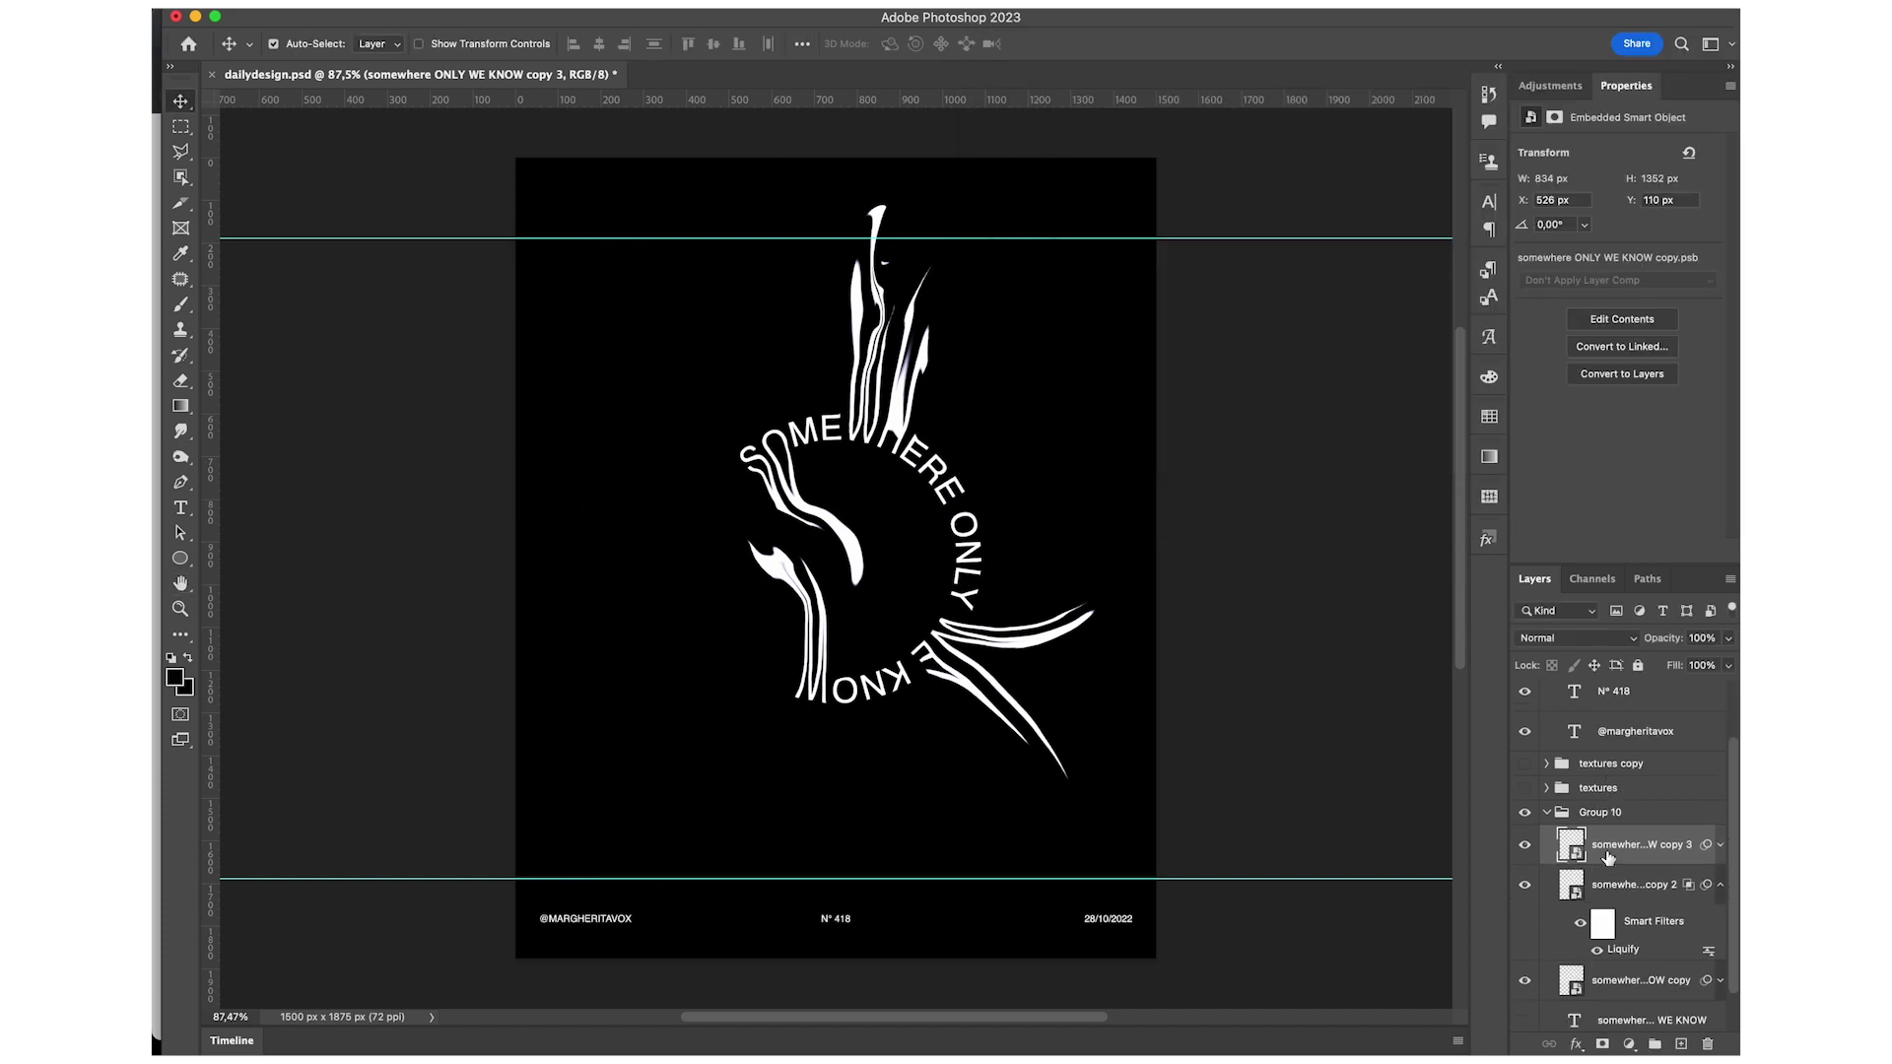
scroll(1675, 907, "down", 3)
left_click(1719, 877)
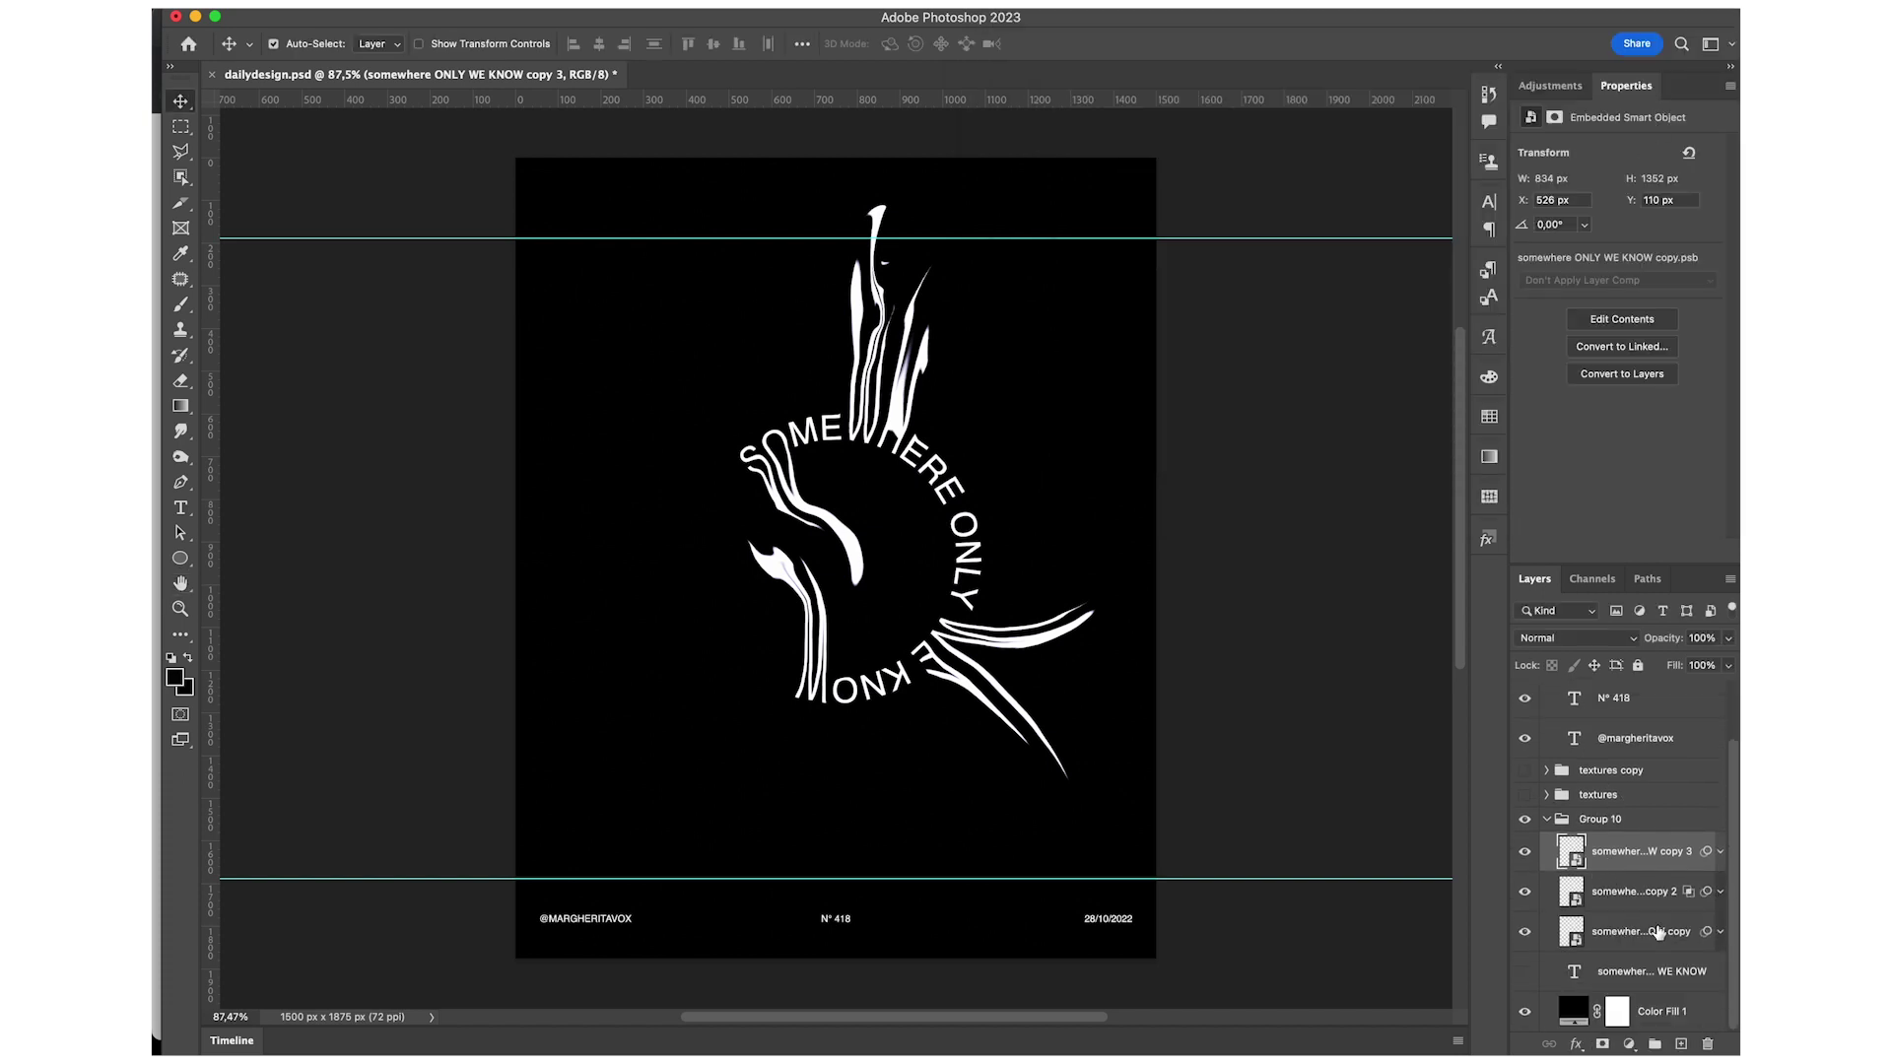
double_click(1661, 931)
double_click(1666, 923)
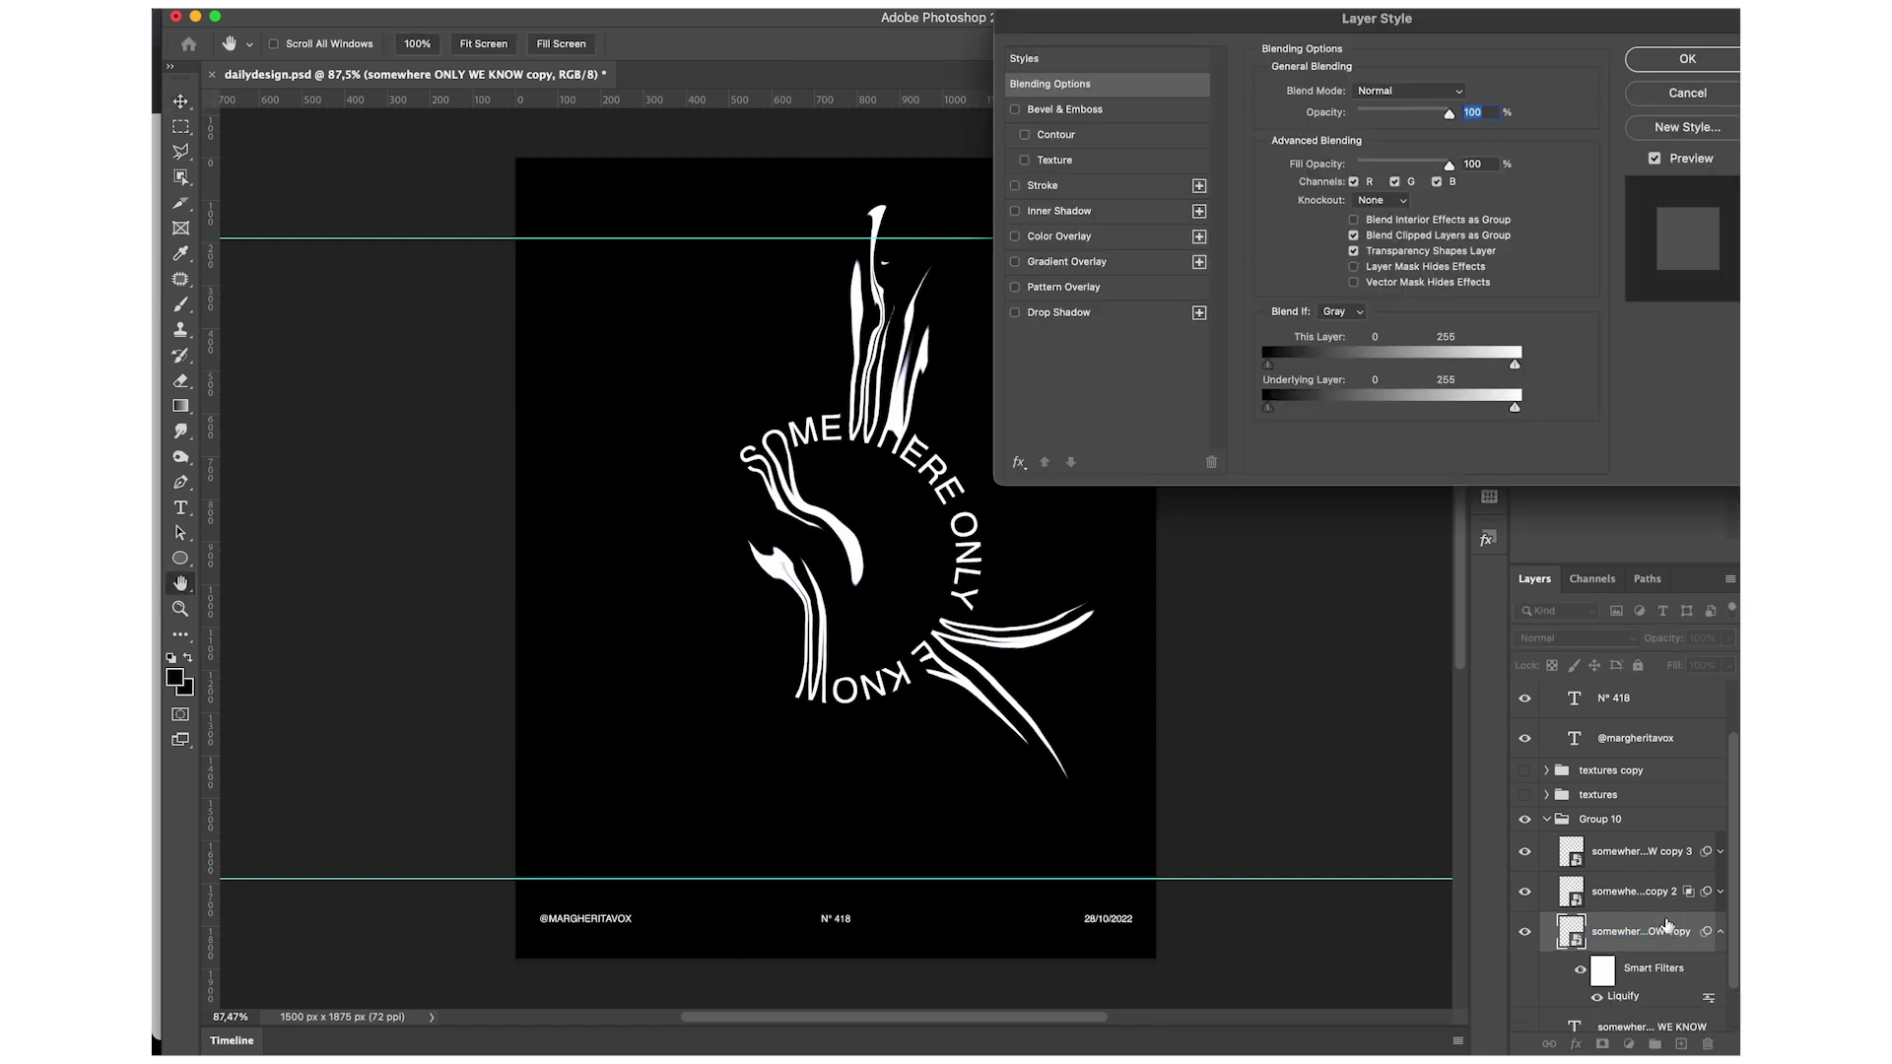
left_click(1354, 182)
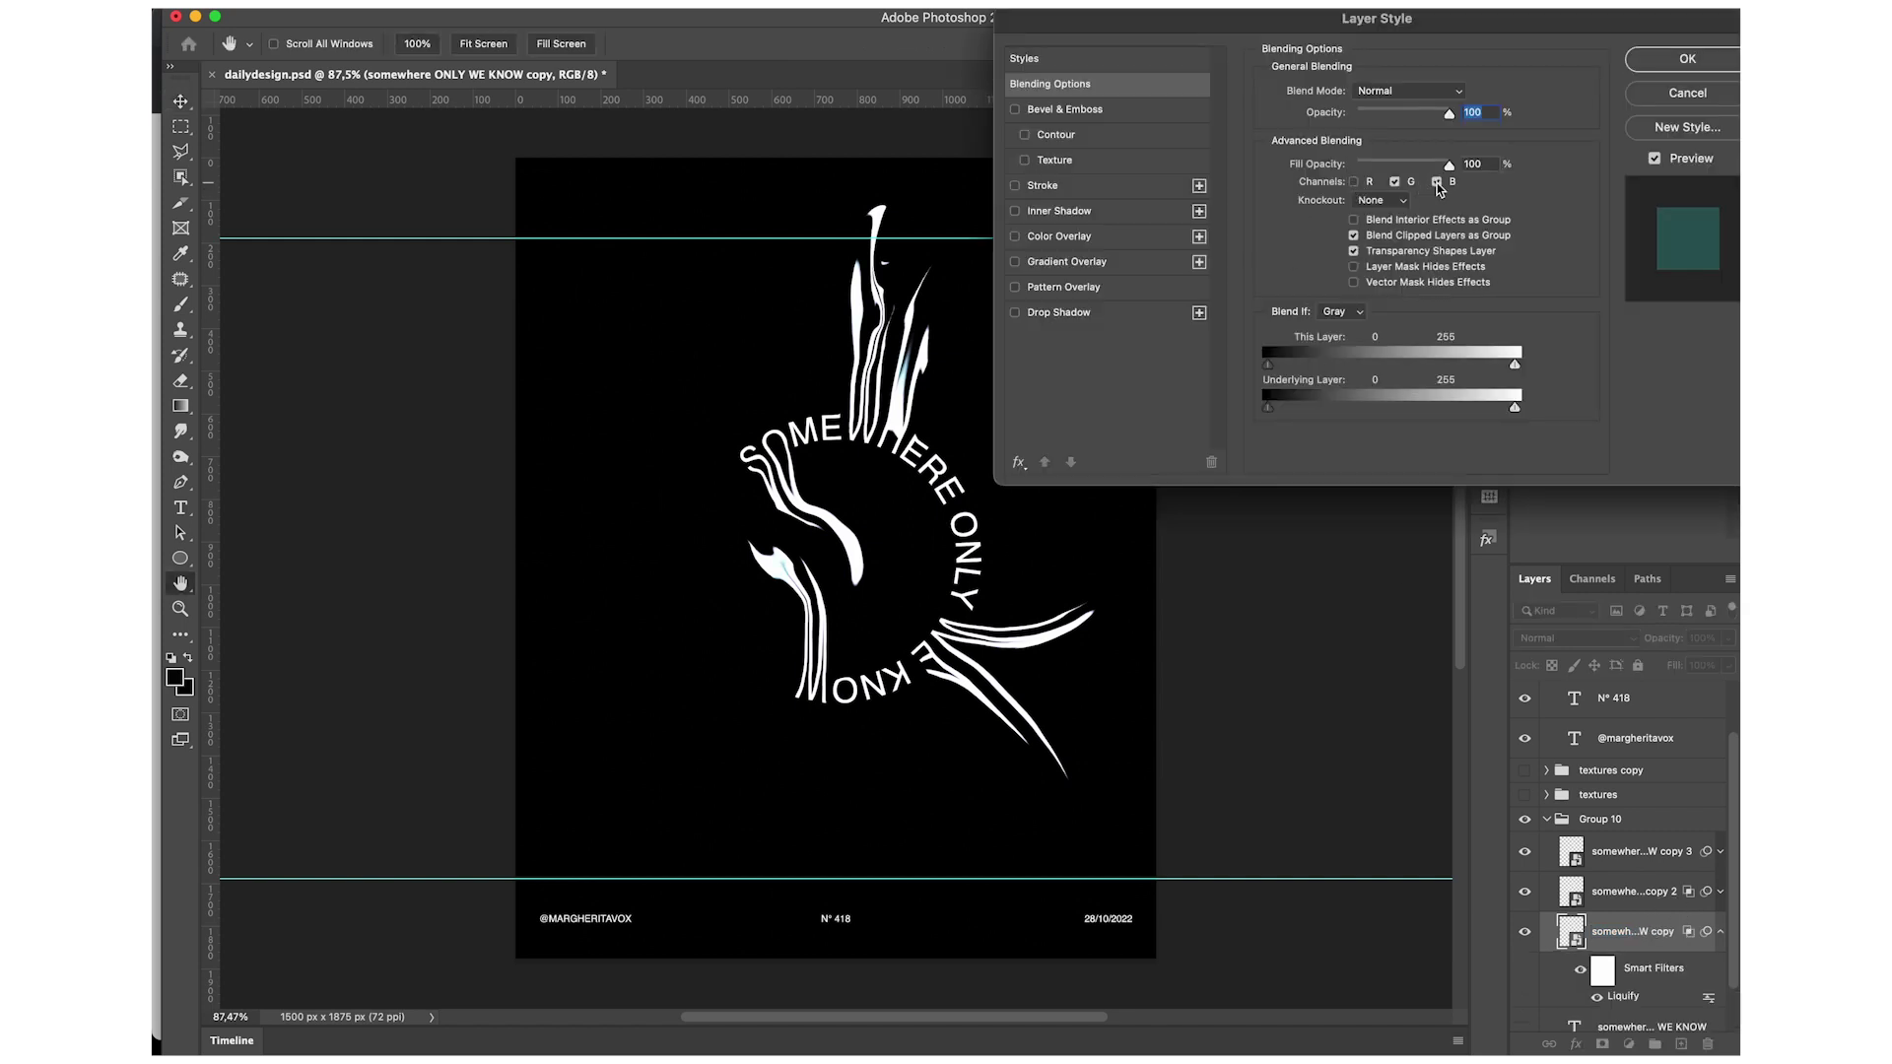
key("Return")
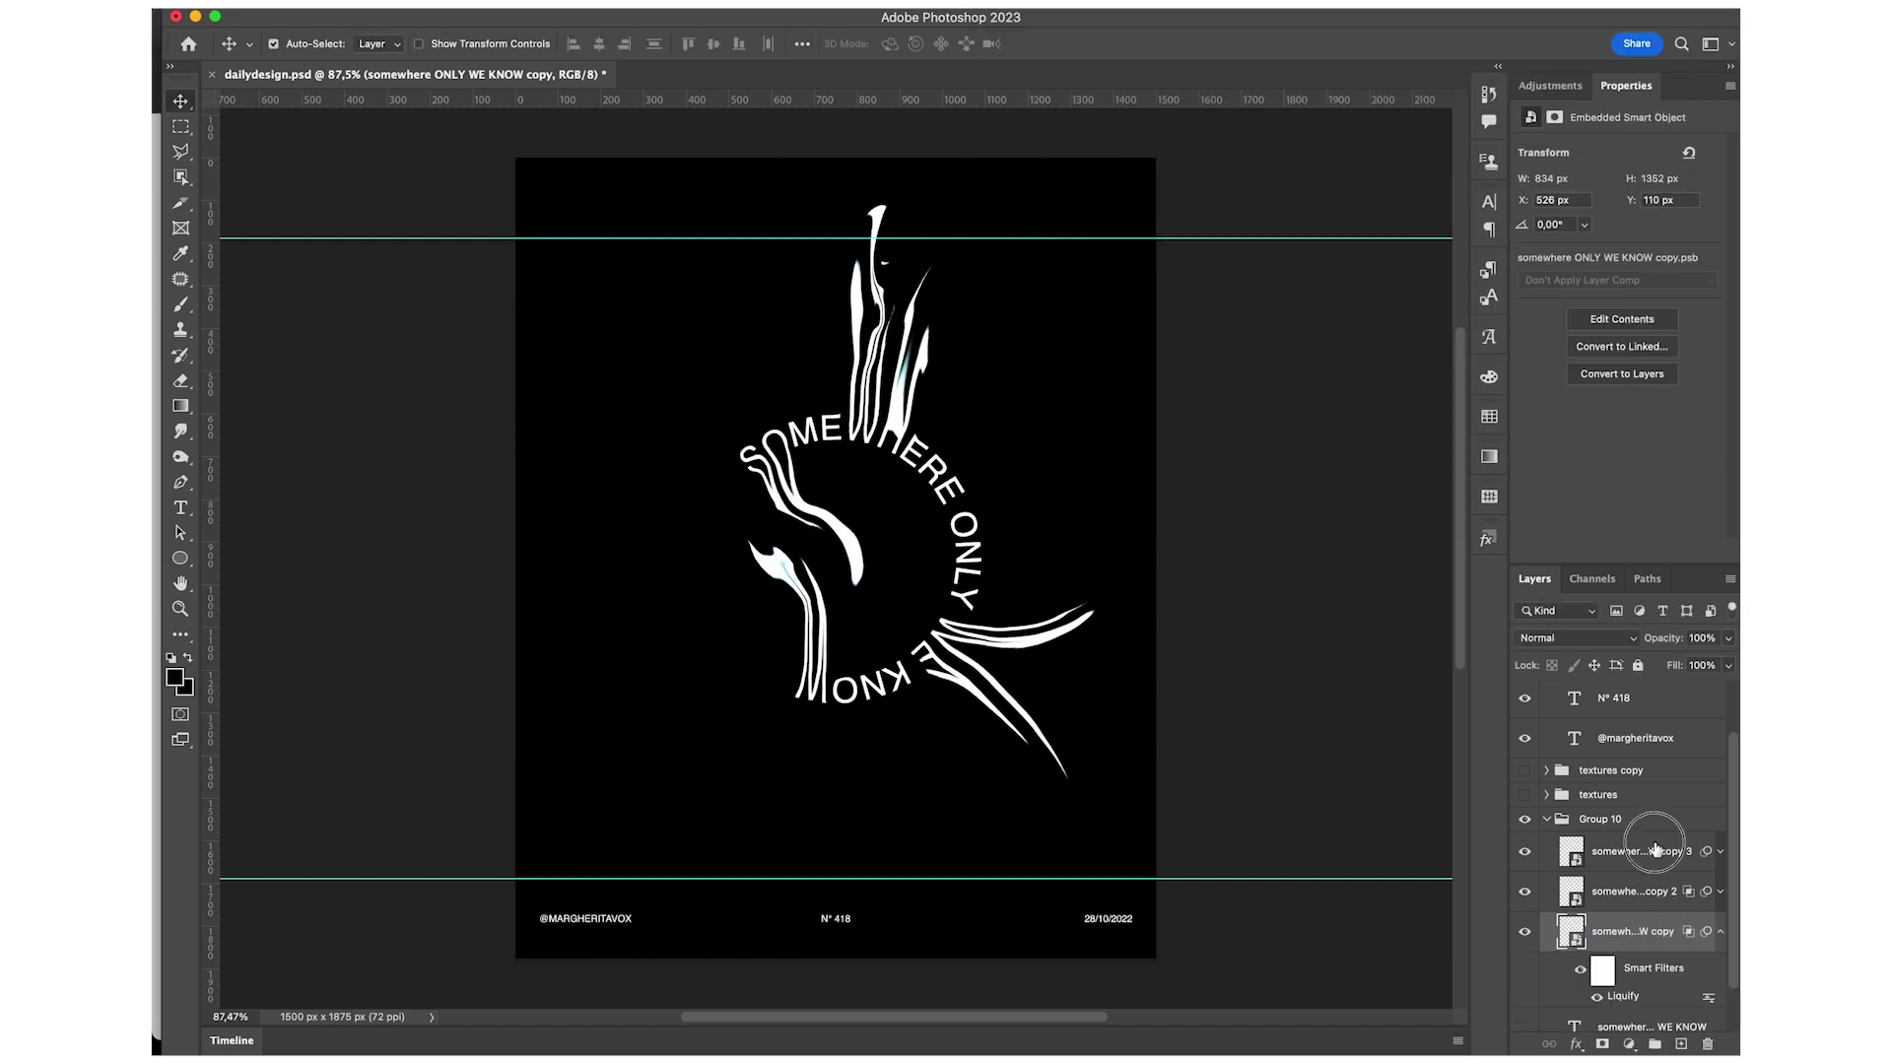
Turn off green on copy 3, then nudge copy 3 left and copy 2 down to split colours.
double_click(1657, 849)
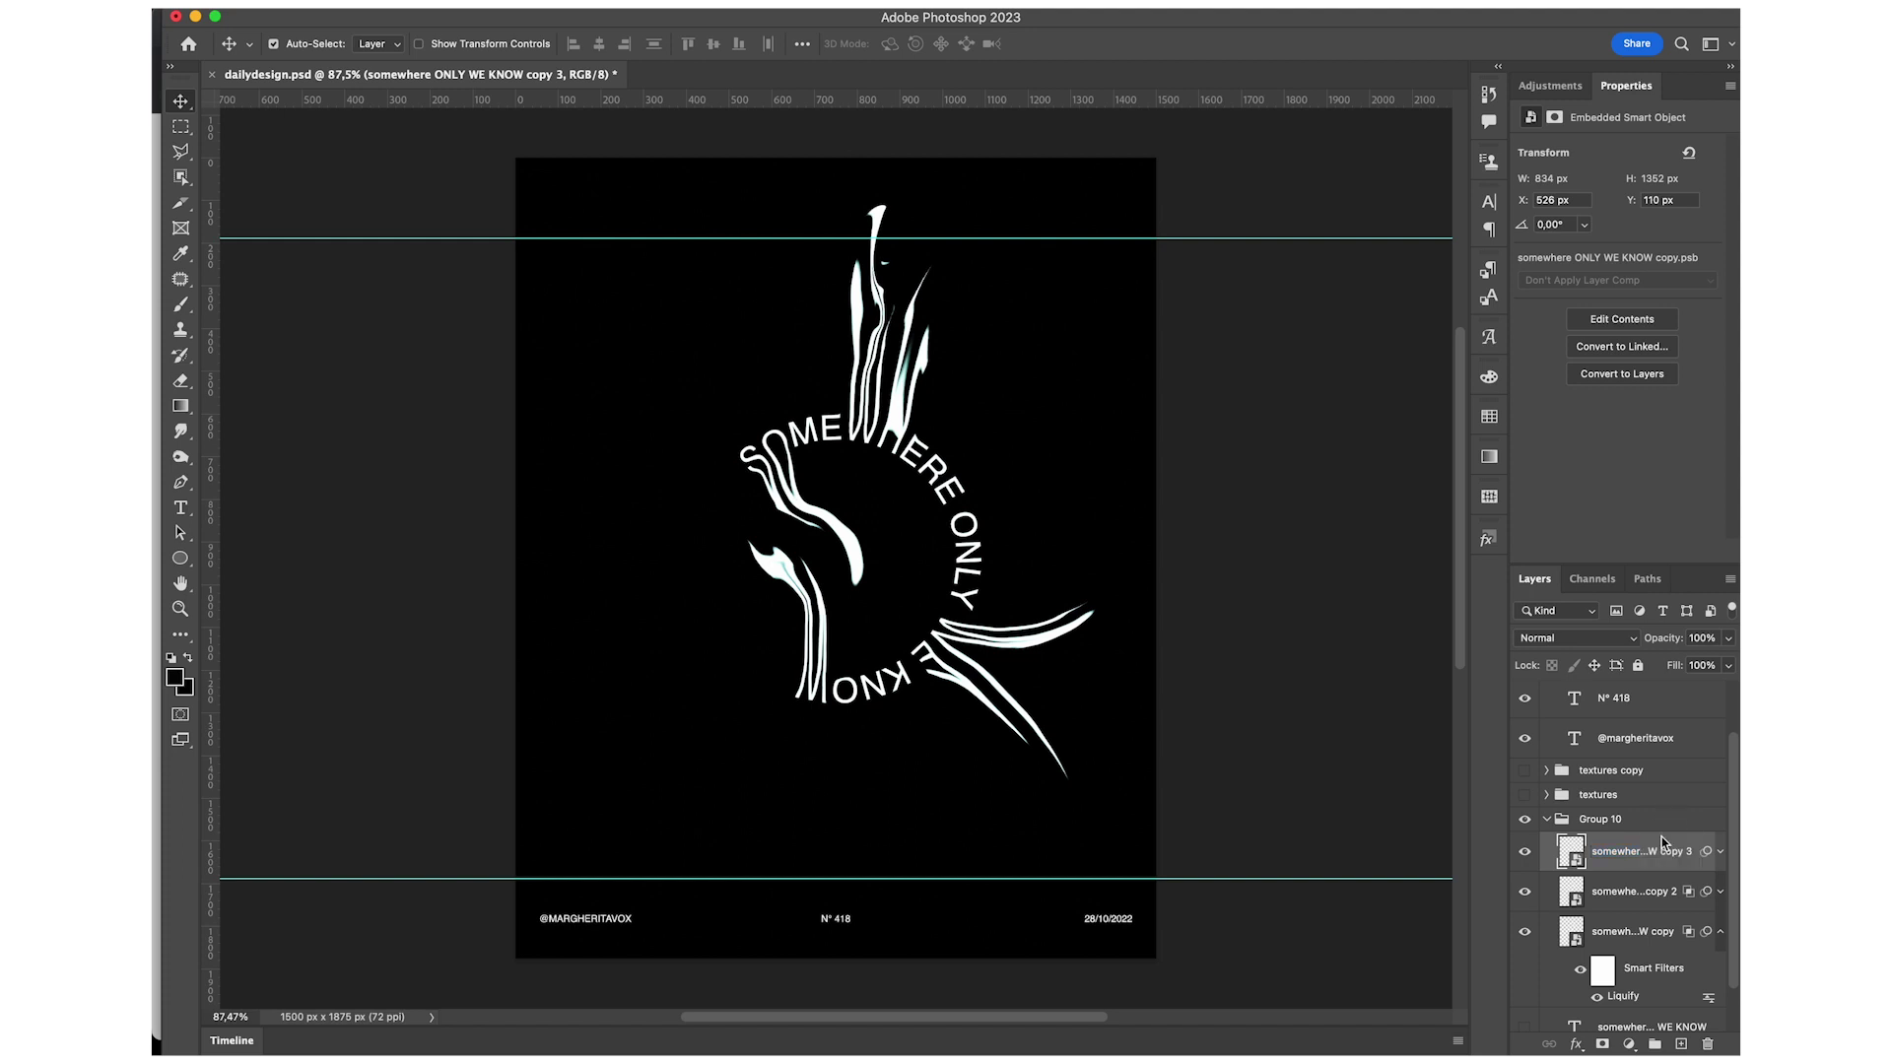
double_click(1663, 842)
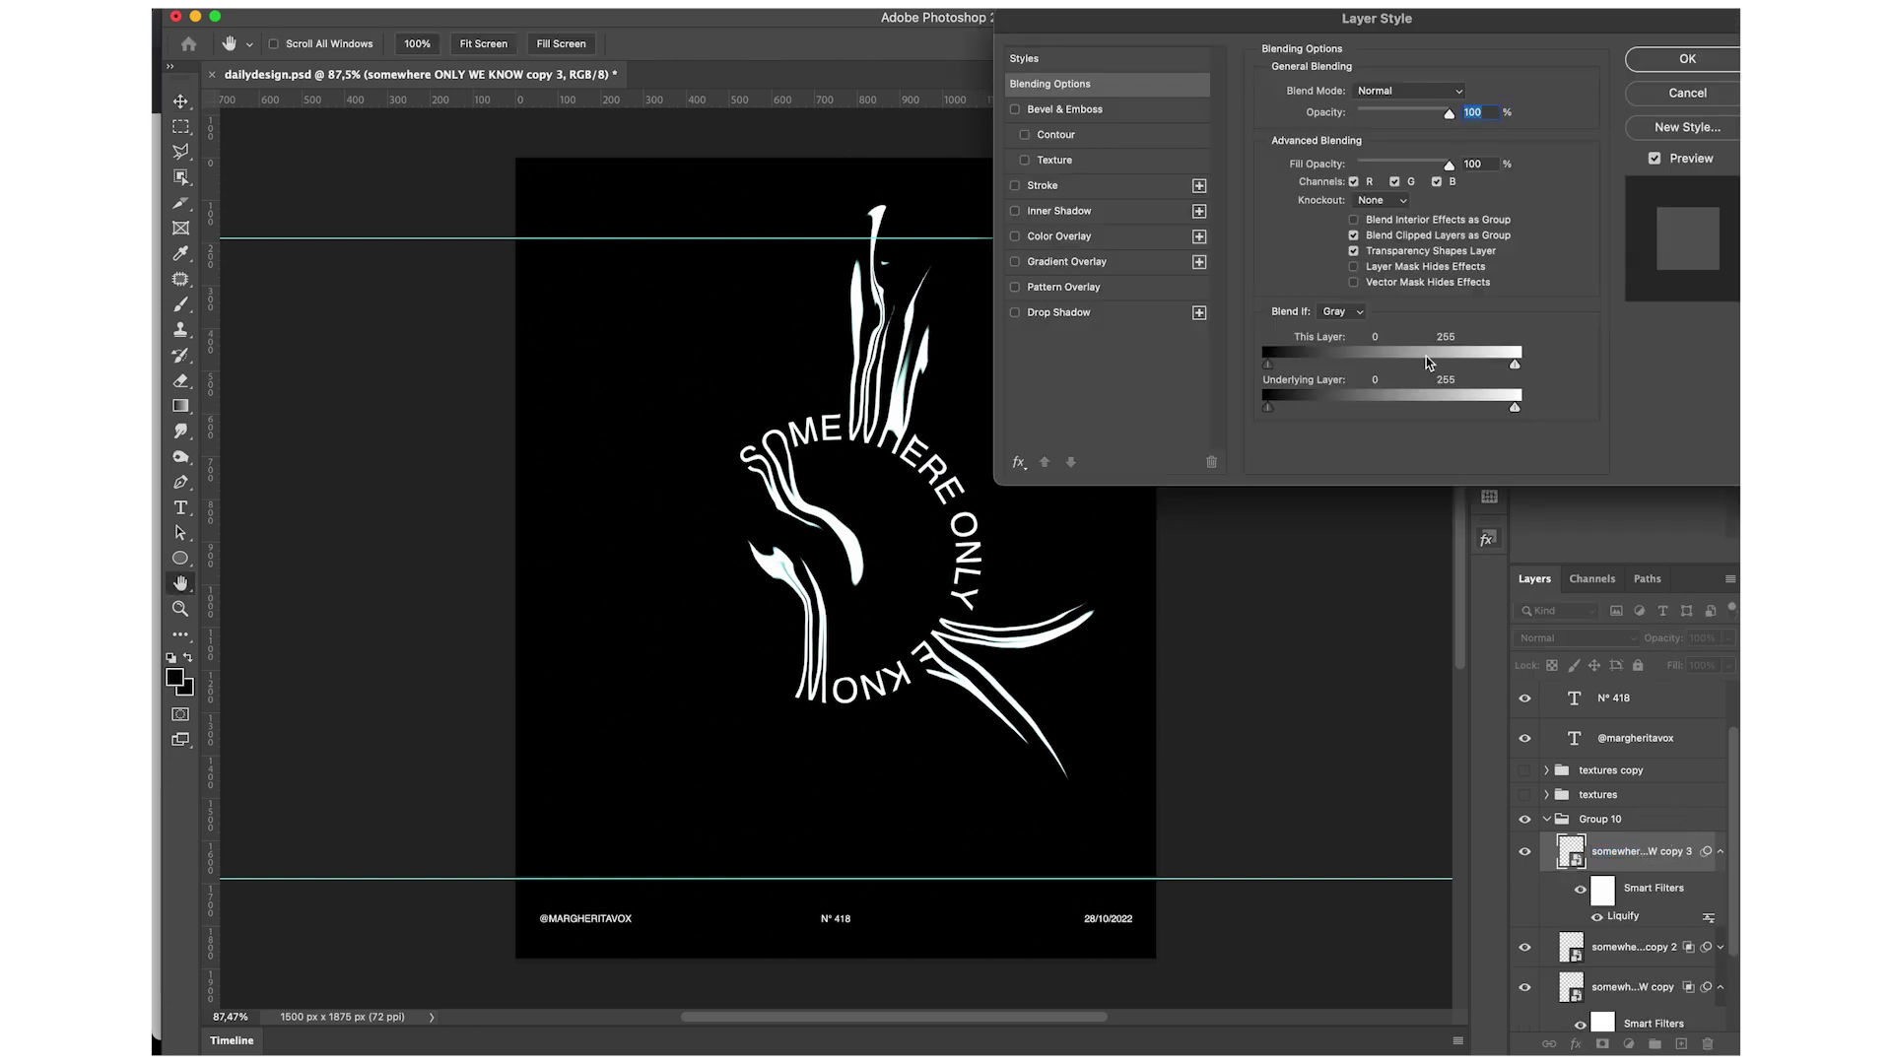
left_click(1395, 182)
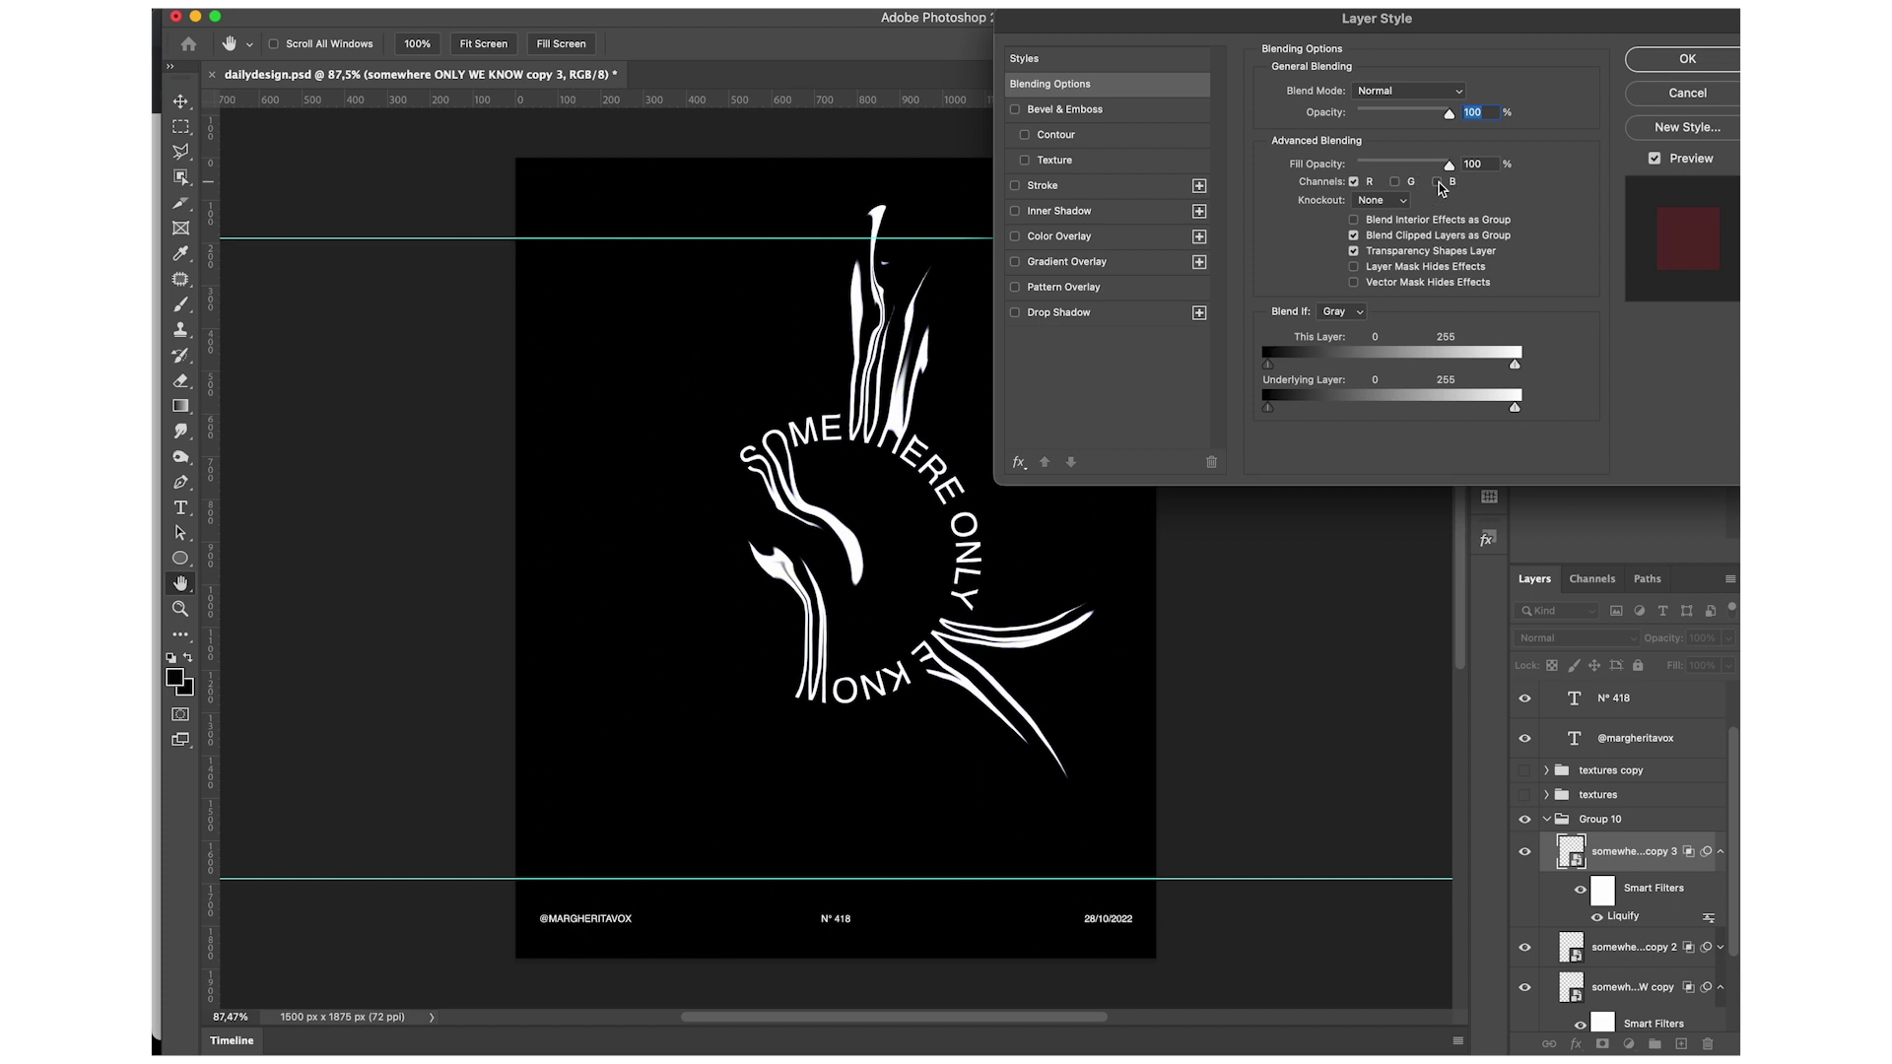
key("Return")
key("Left")
key("Left")
key("Left")
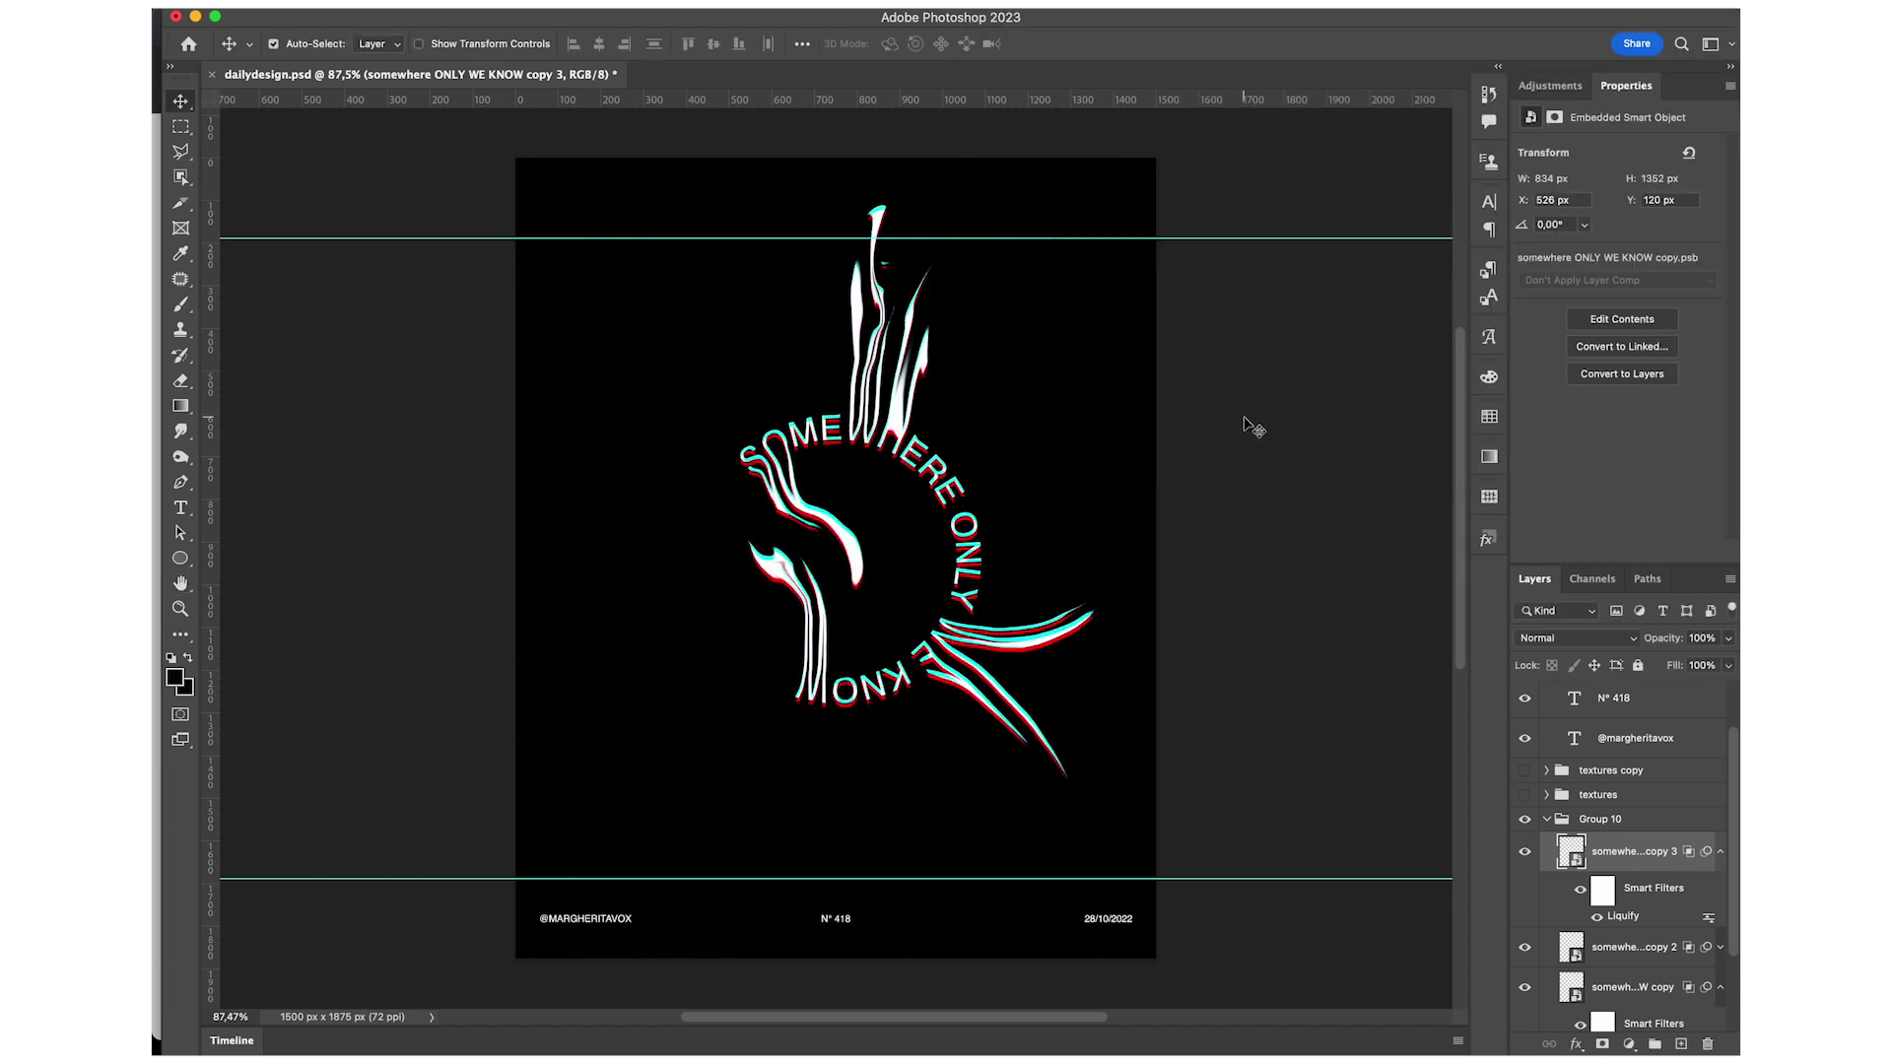
key("Left")
key("Left")
key("Left")
key("Left")
key("Left")
key("Left")
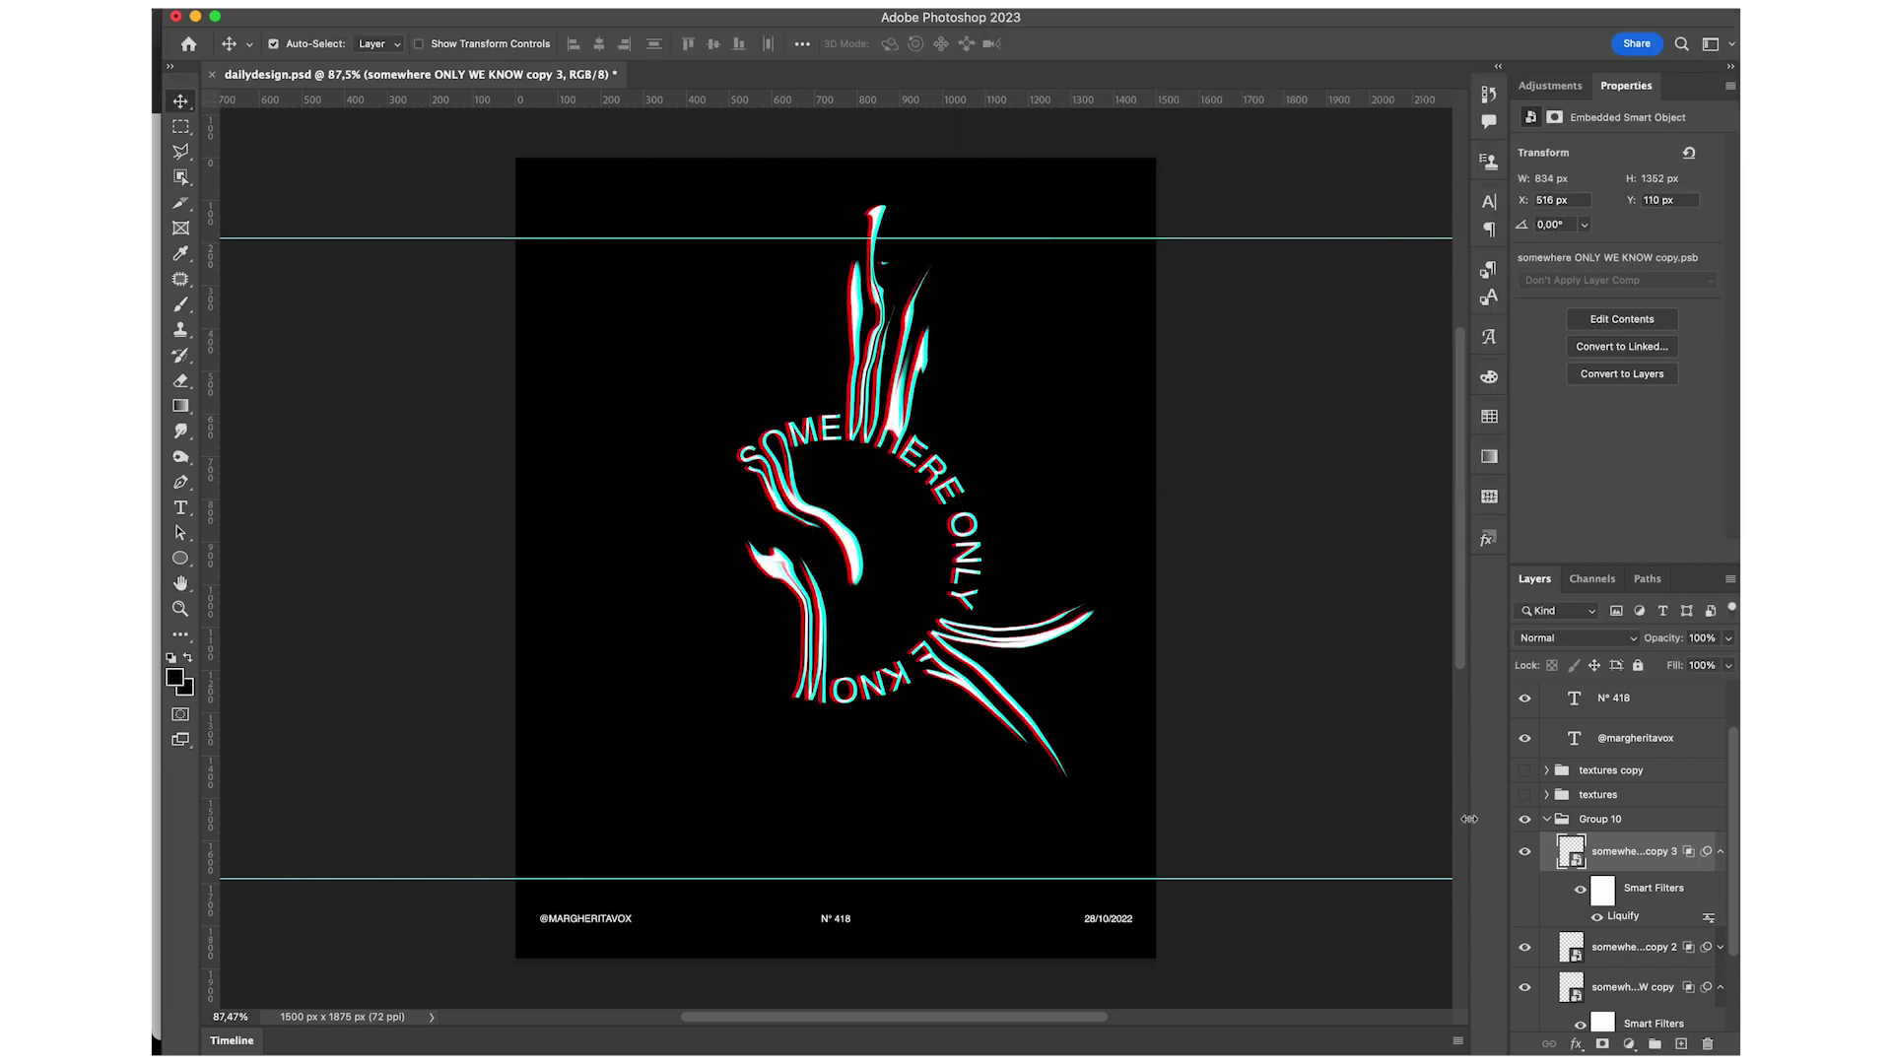
left_click(1624, 960)
key("Down")
key("Down")
key("Down")
key("Down")
key("Down")
key("Down")
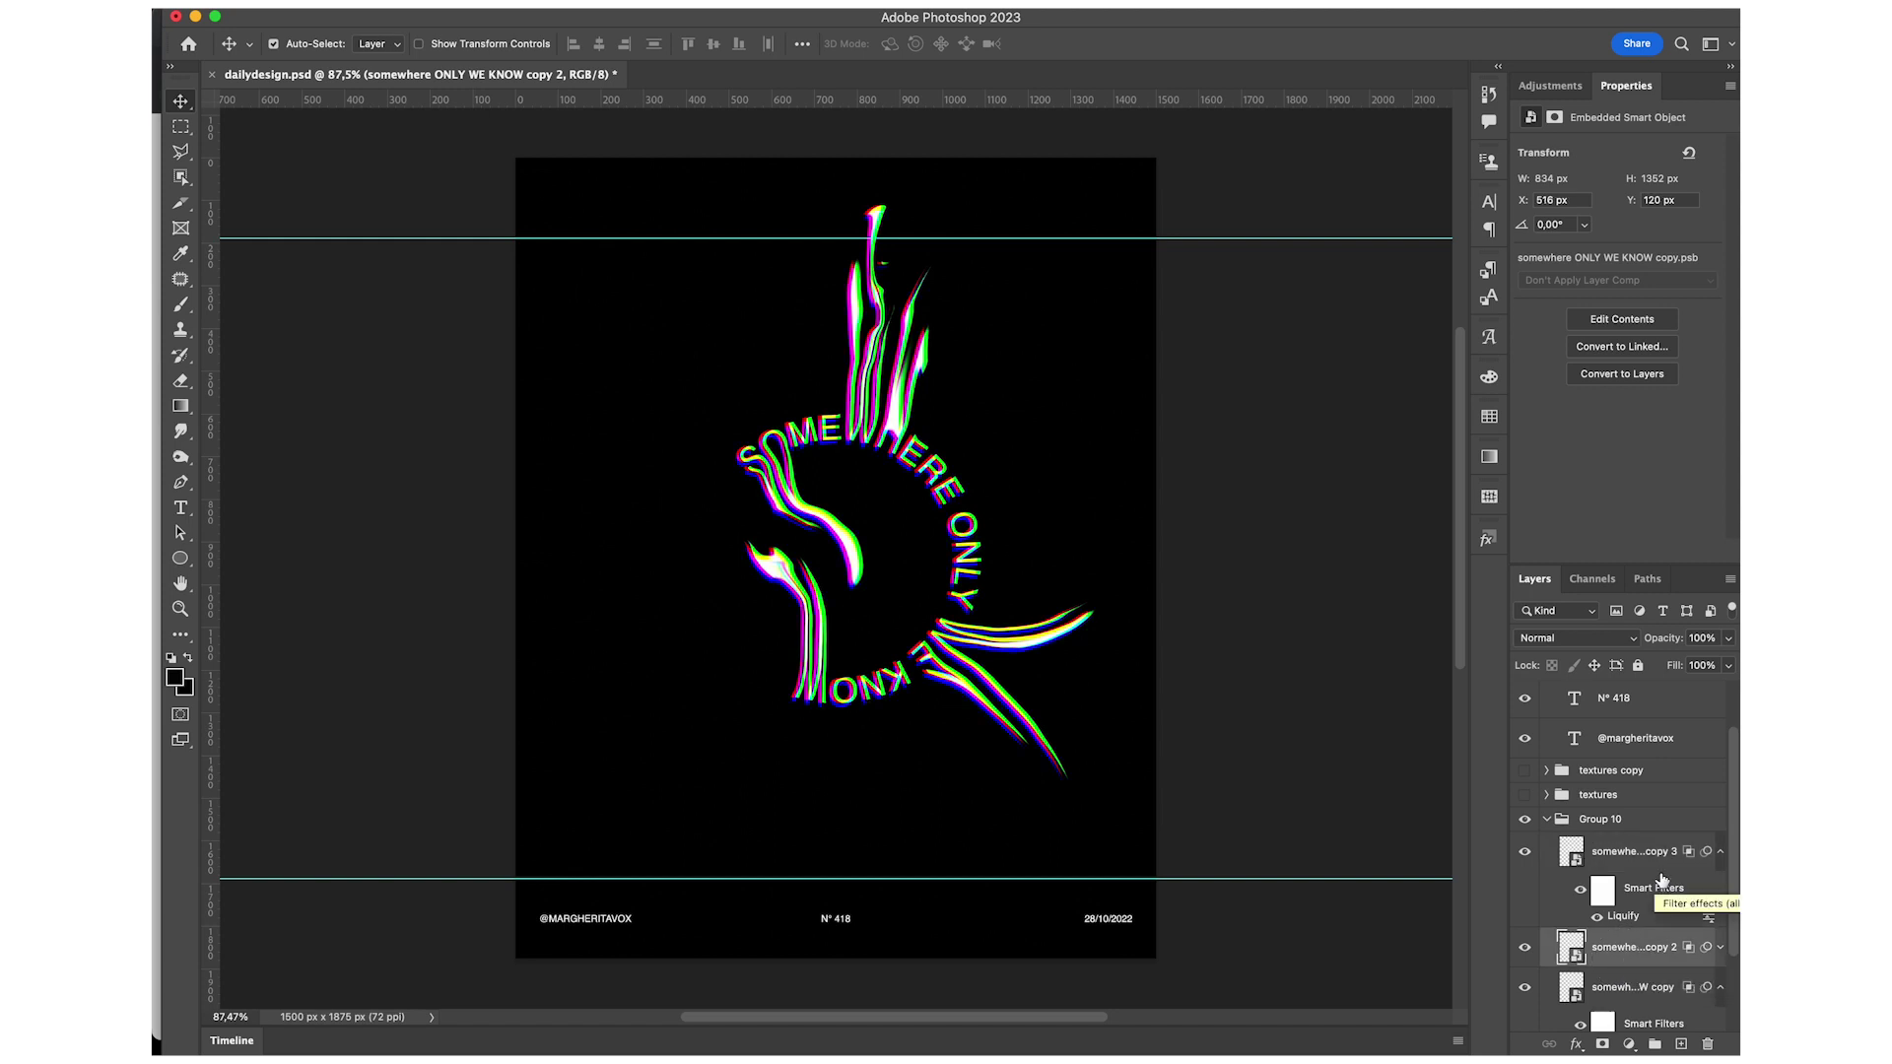
left_click(1720, 853)
left_click(1725, 932)
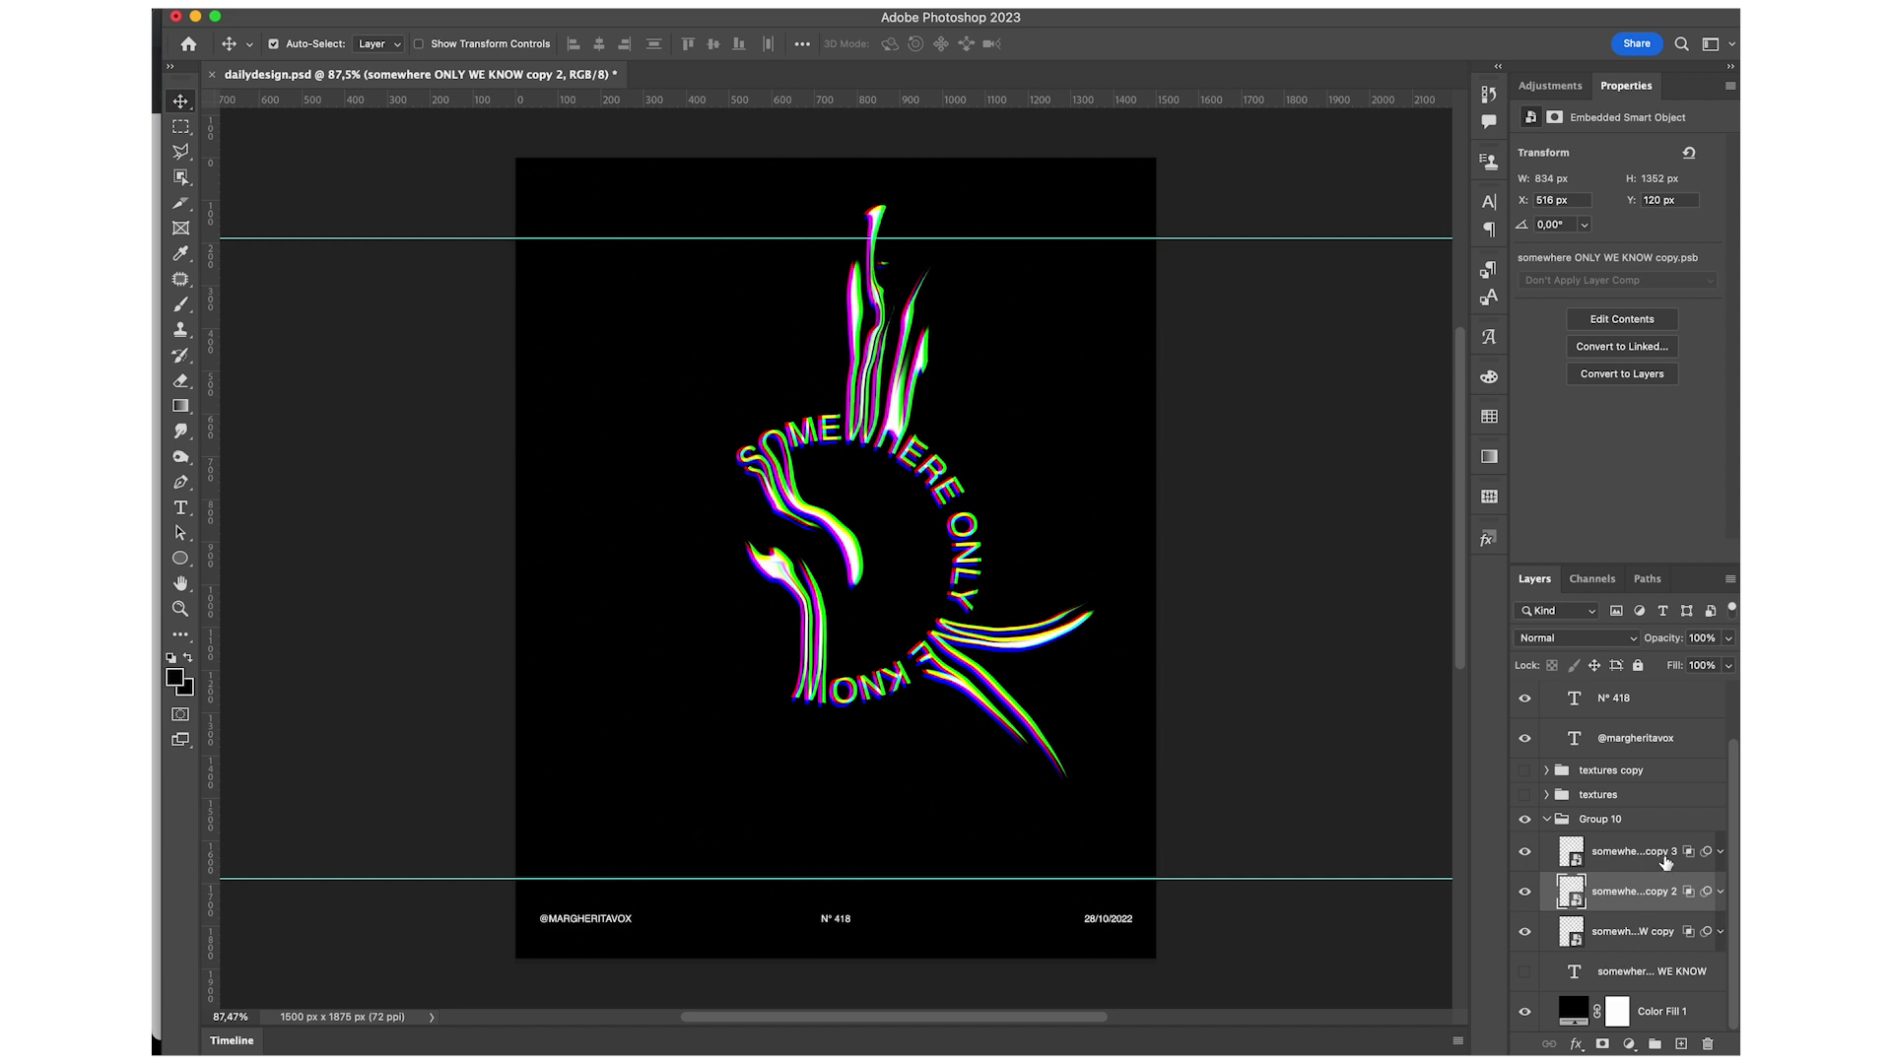
Group the three glitch layers into Group 11, duplicate it and merge the copy.
left_click(1656, 855, "shift")
left_click(1617, 938, "shift")
key("ctrl+g")
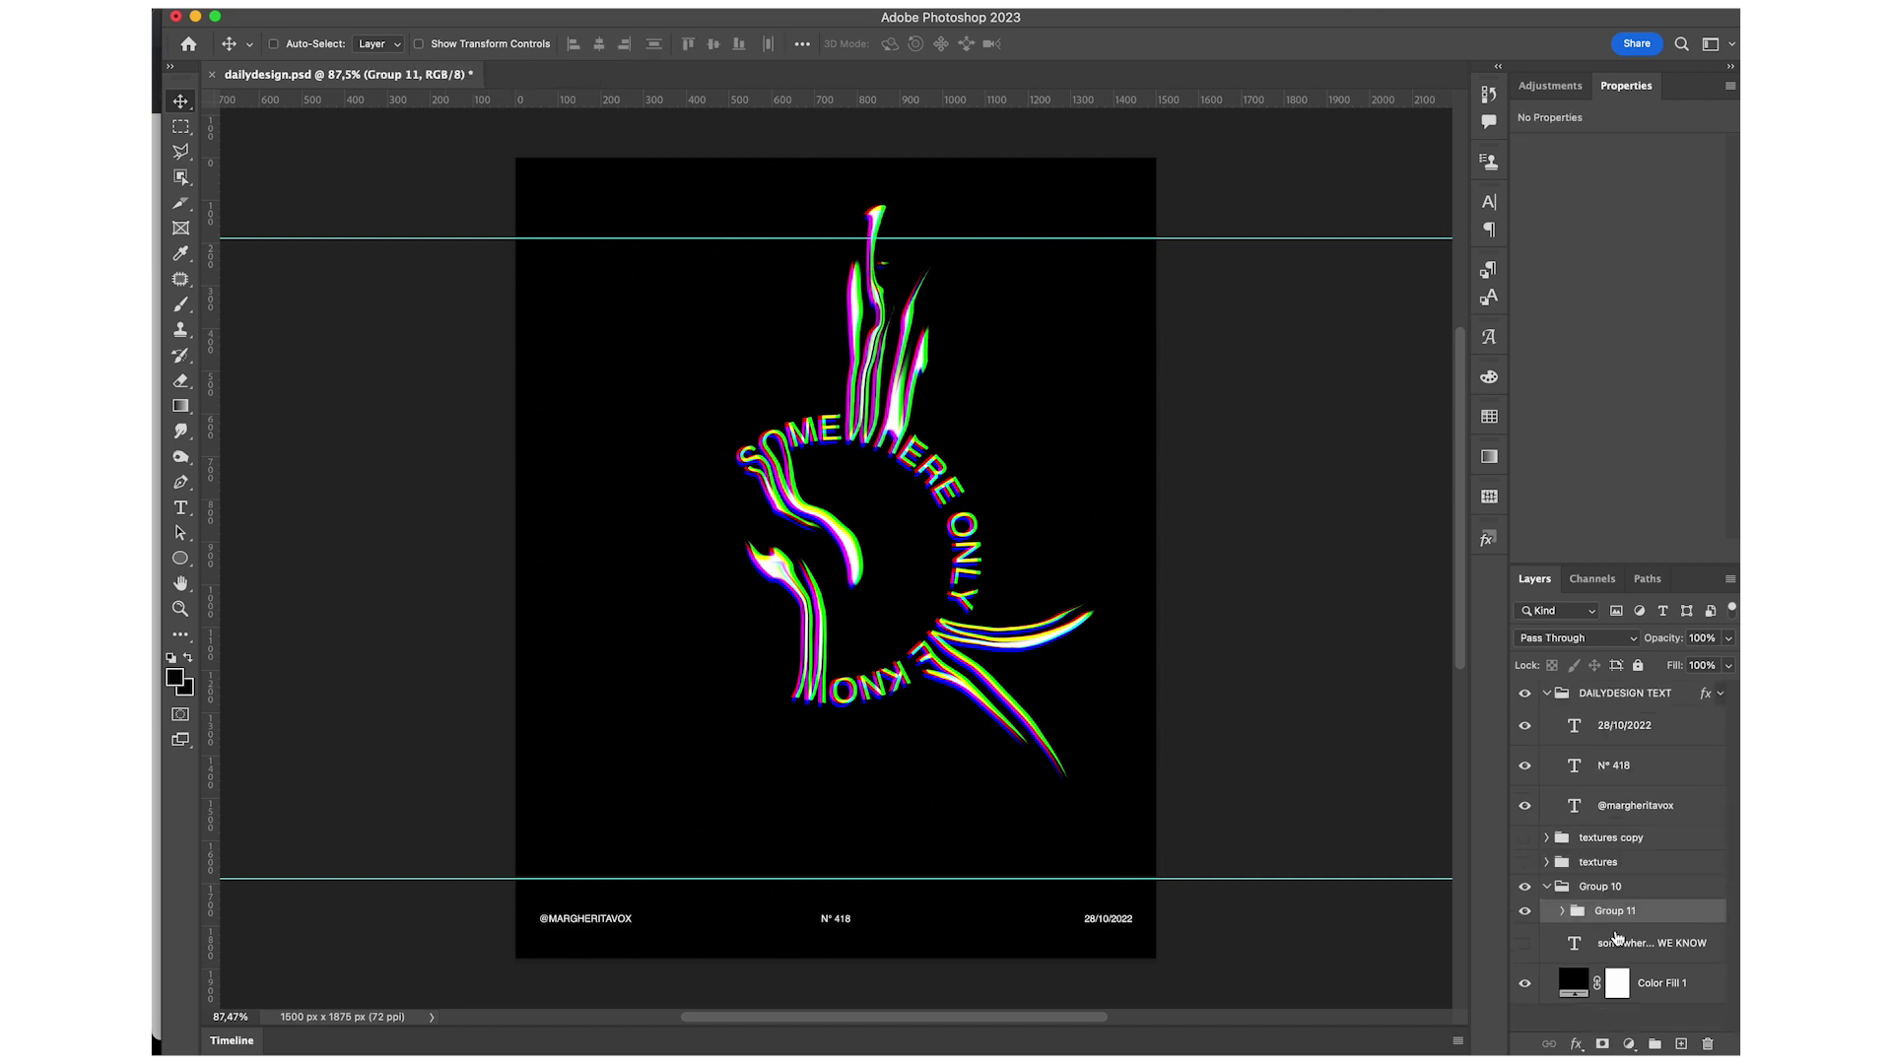
key("ctrl+j")
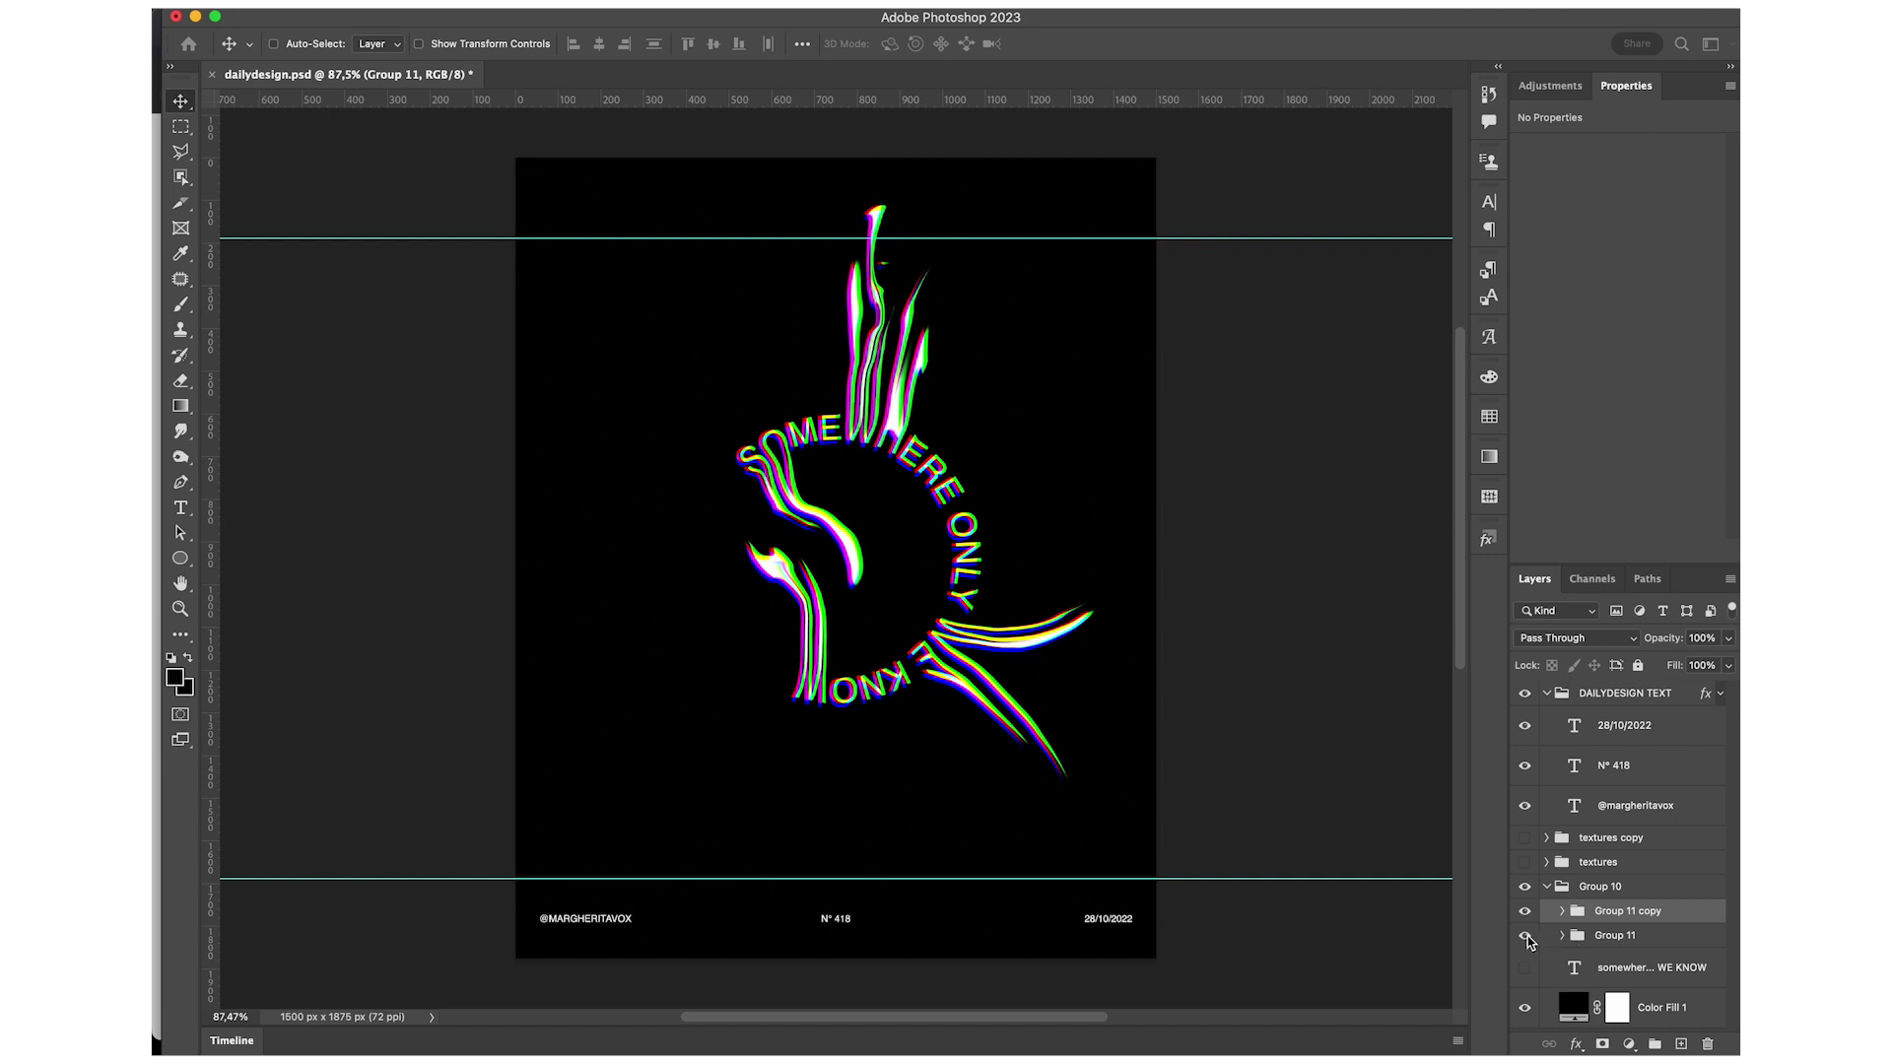
key("ctrl+e")
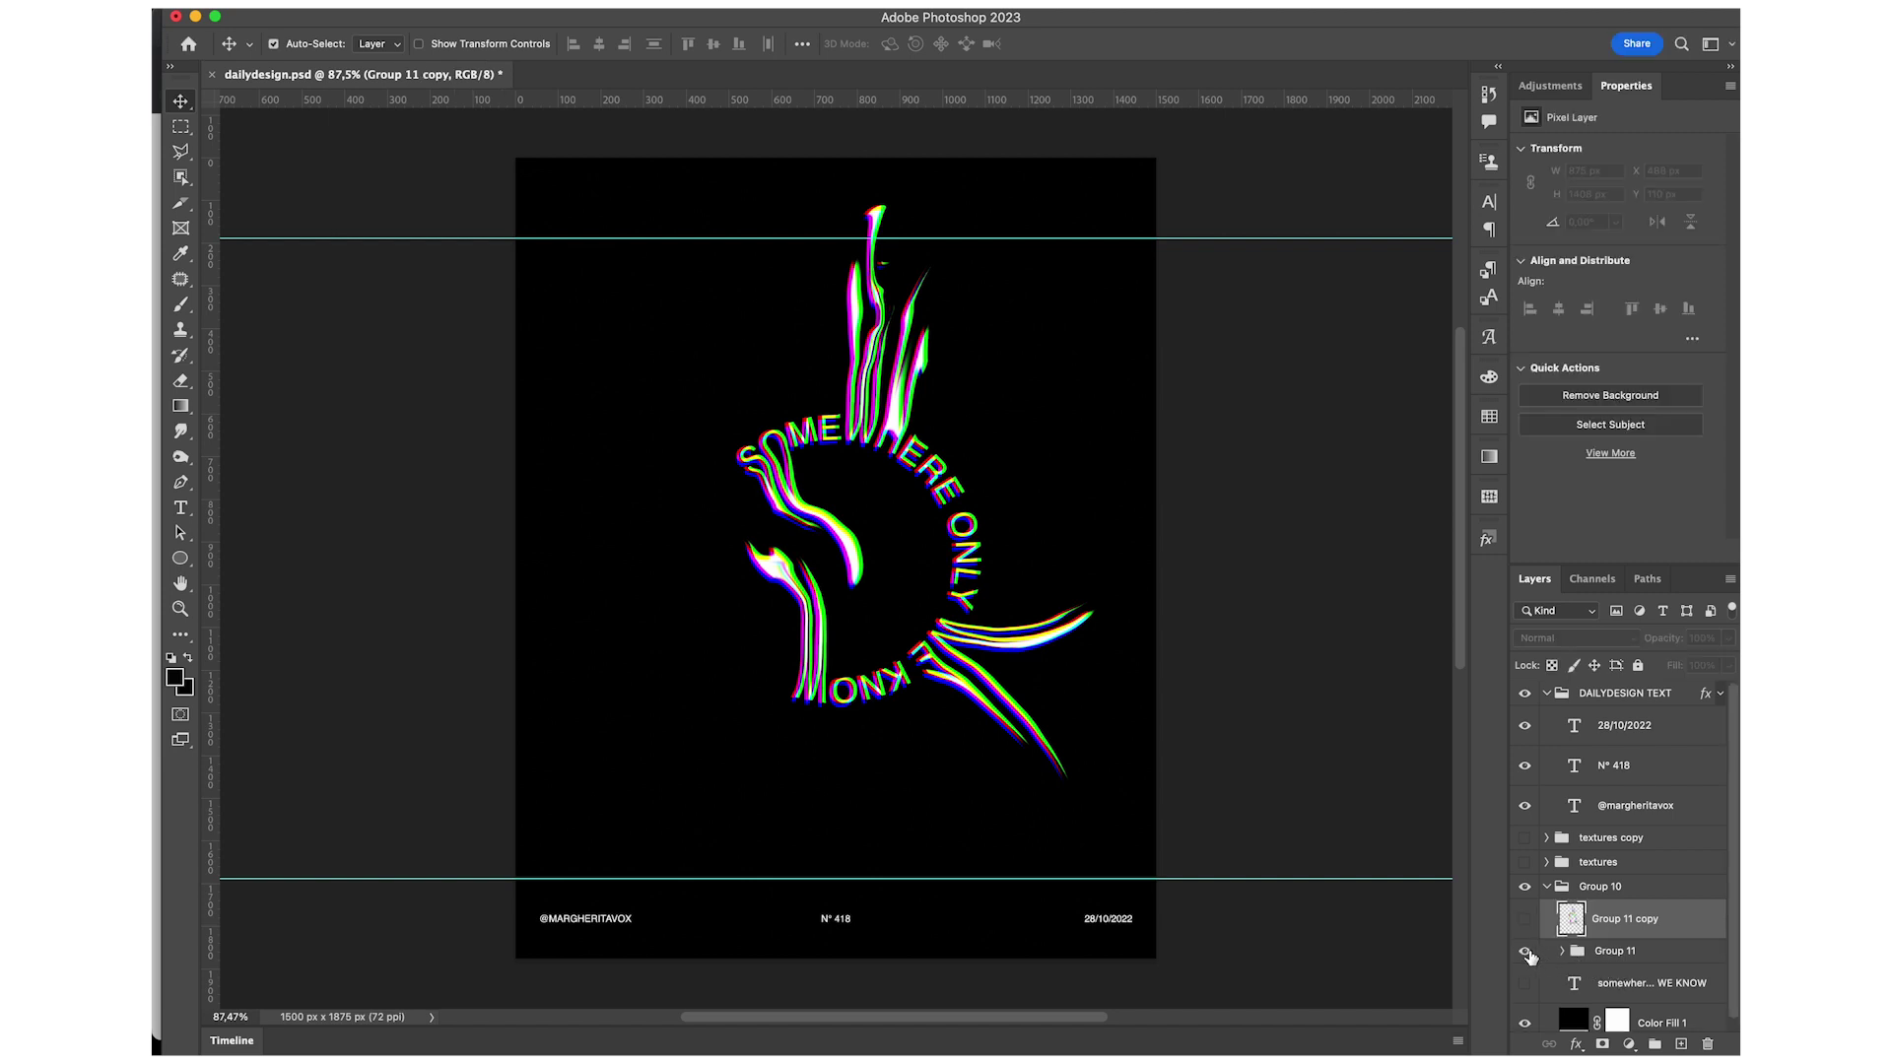
Hide the original Group 11, keeping only the merged Group 11 copy visible.
left_click(1526, 952)
left_click(1524, 919)
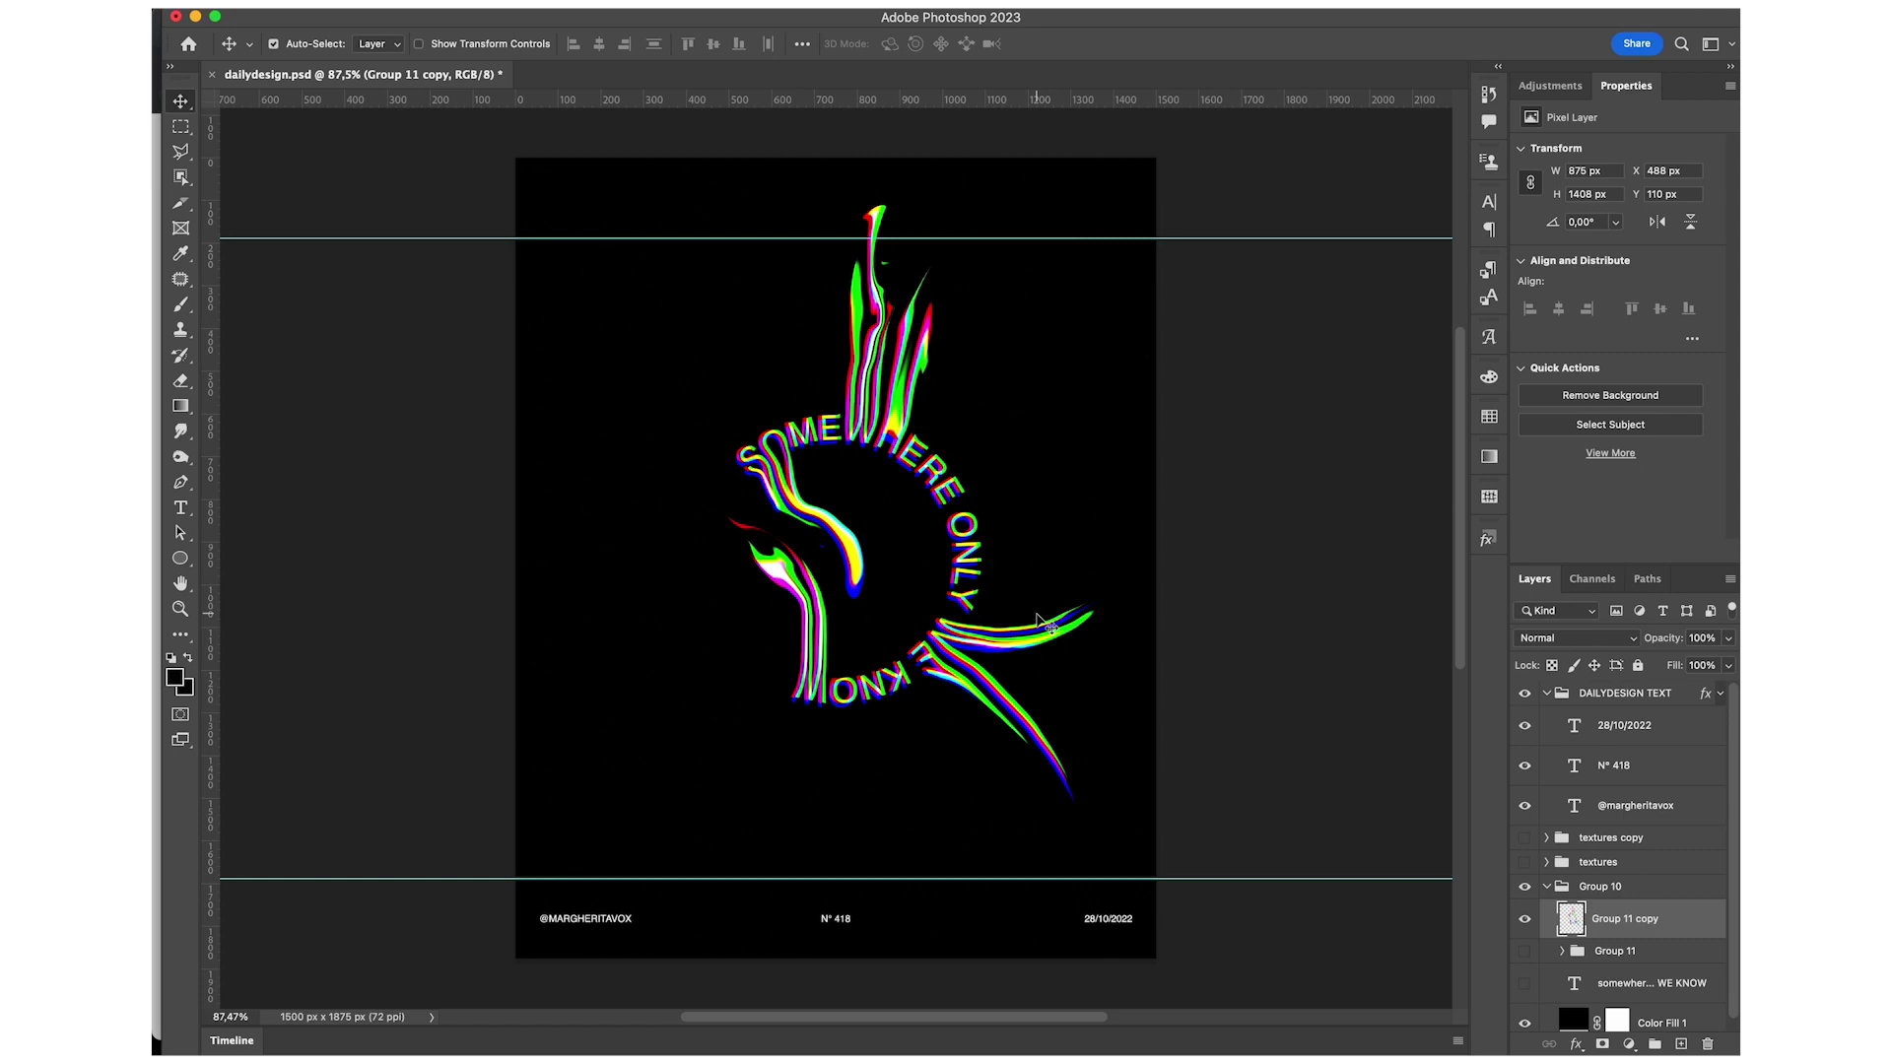
scroll(897, 558, "down", 2)
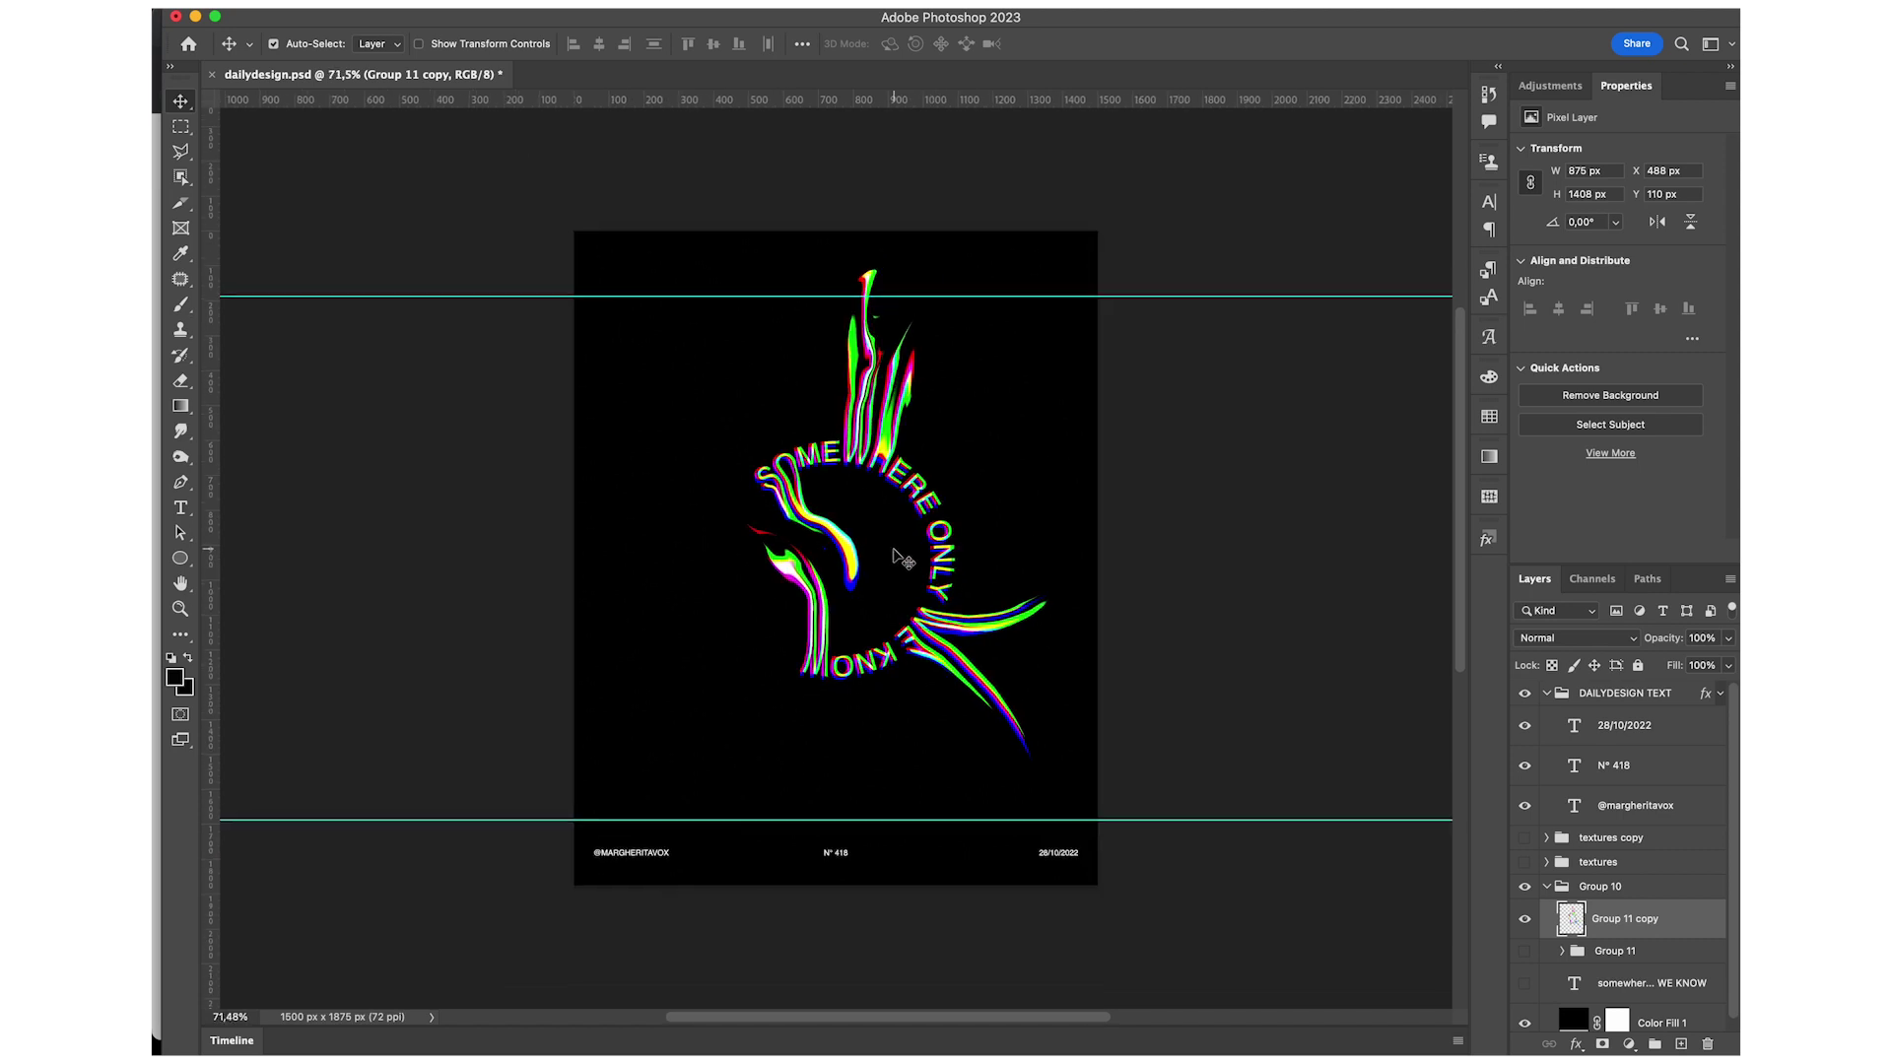
key("ctrl+j")
key("ctrl+j")
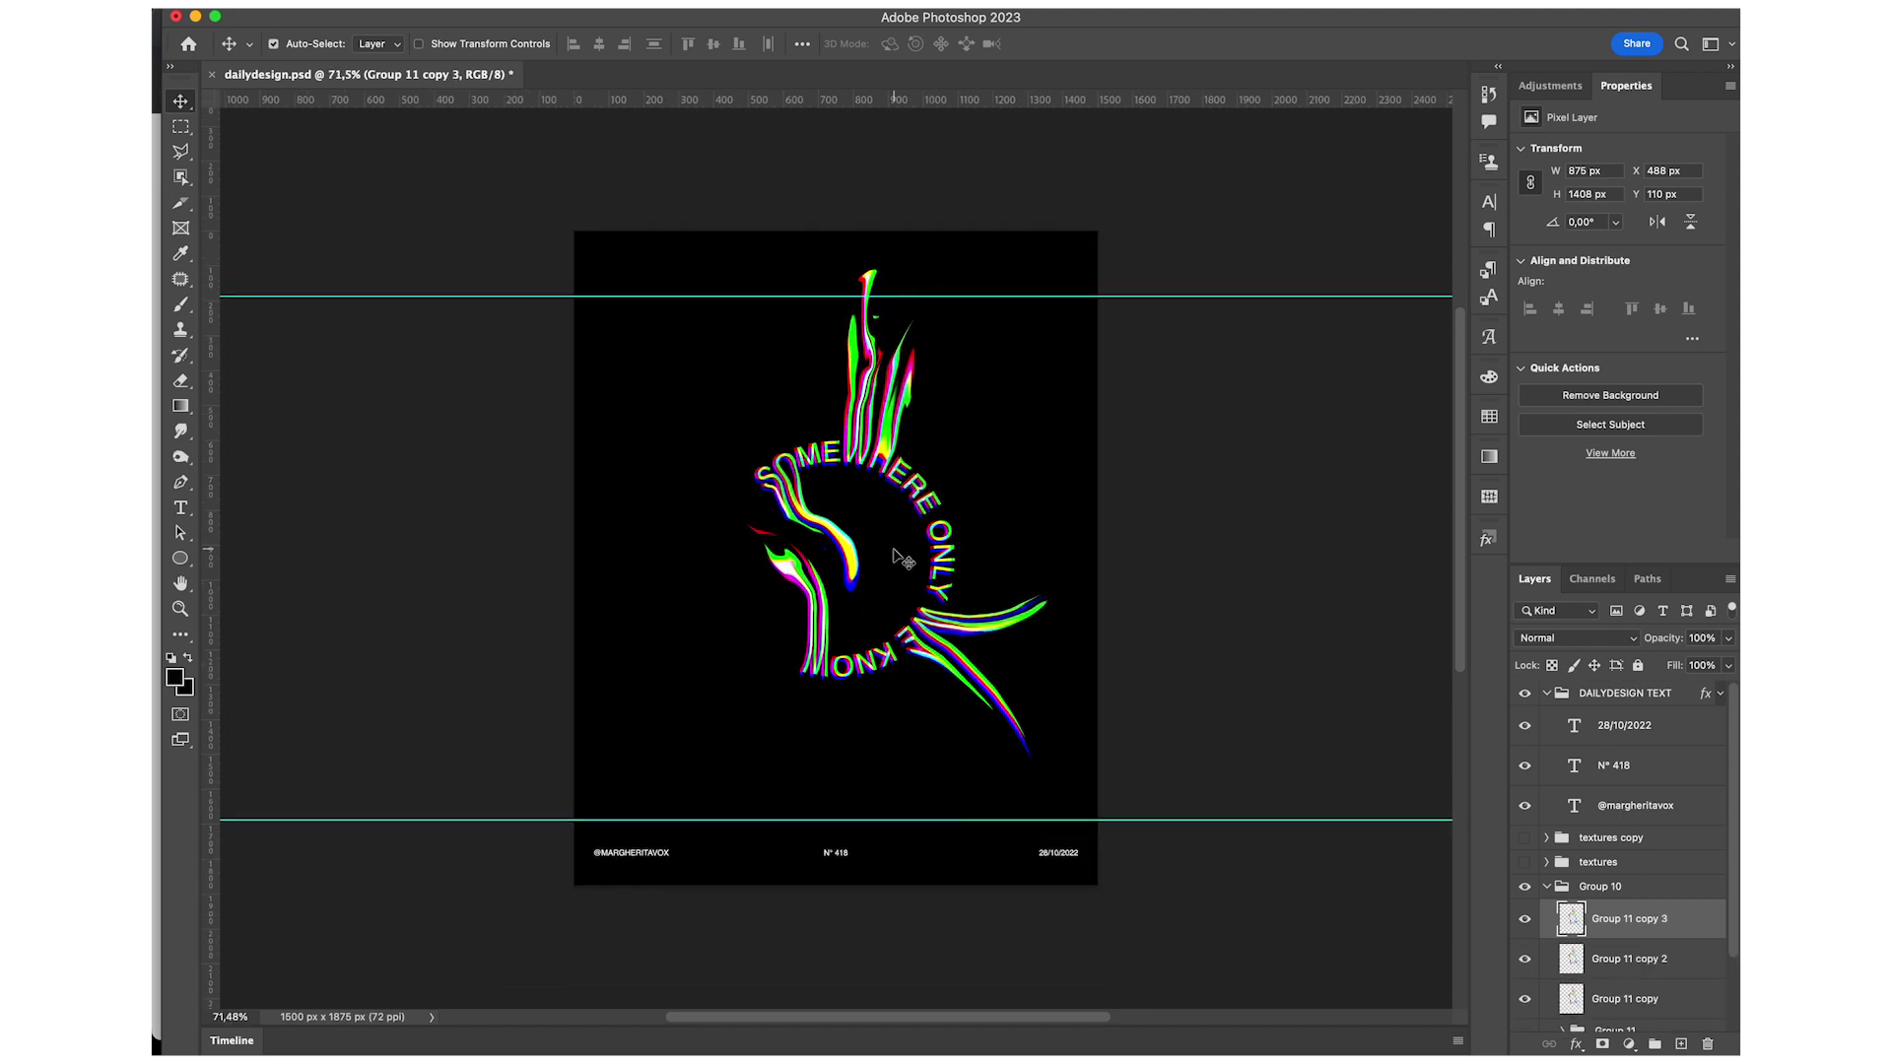
key("BackSpace")
key("BackSpace")
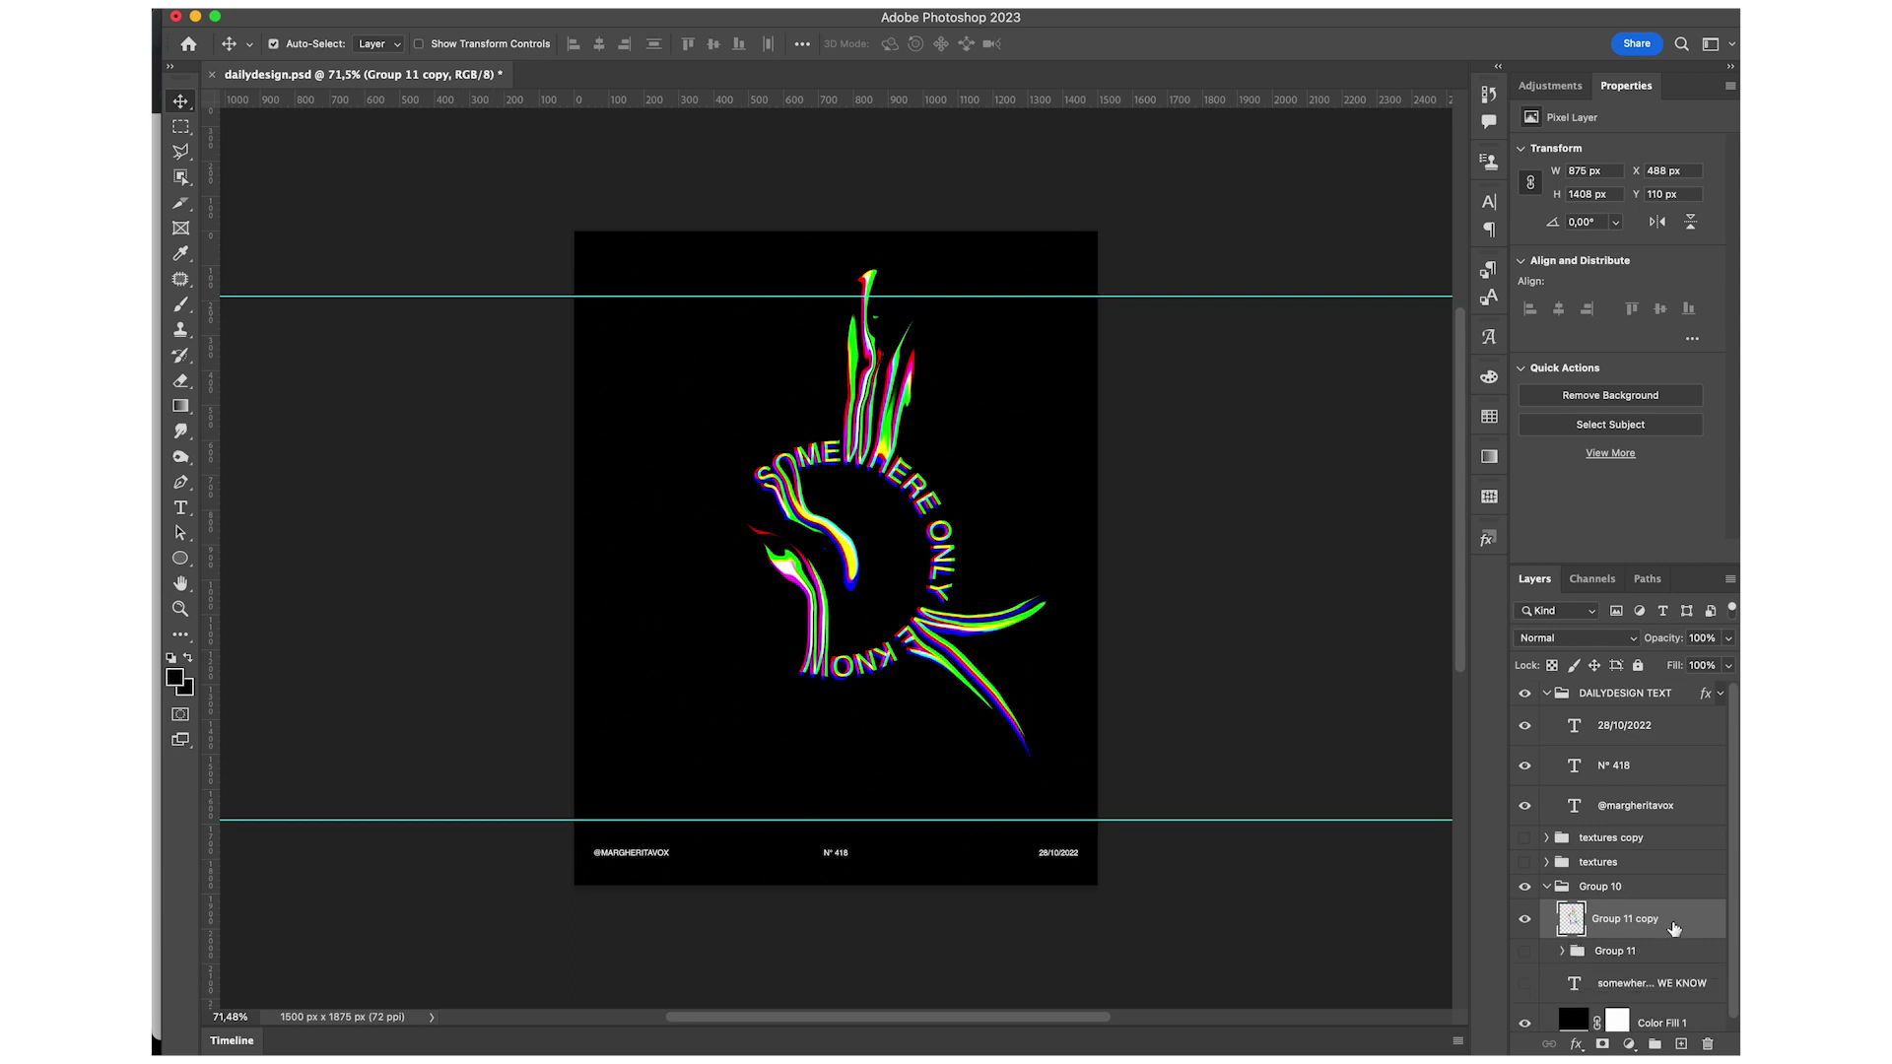
Limit Group 11 copy to the blue channel only, then duplicate it.
double_click(1672, 925)
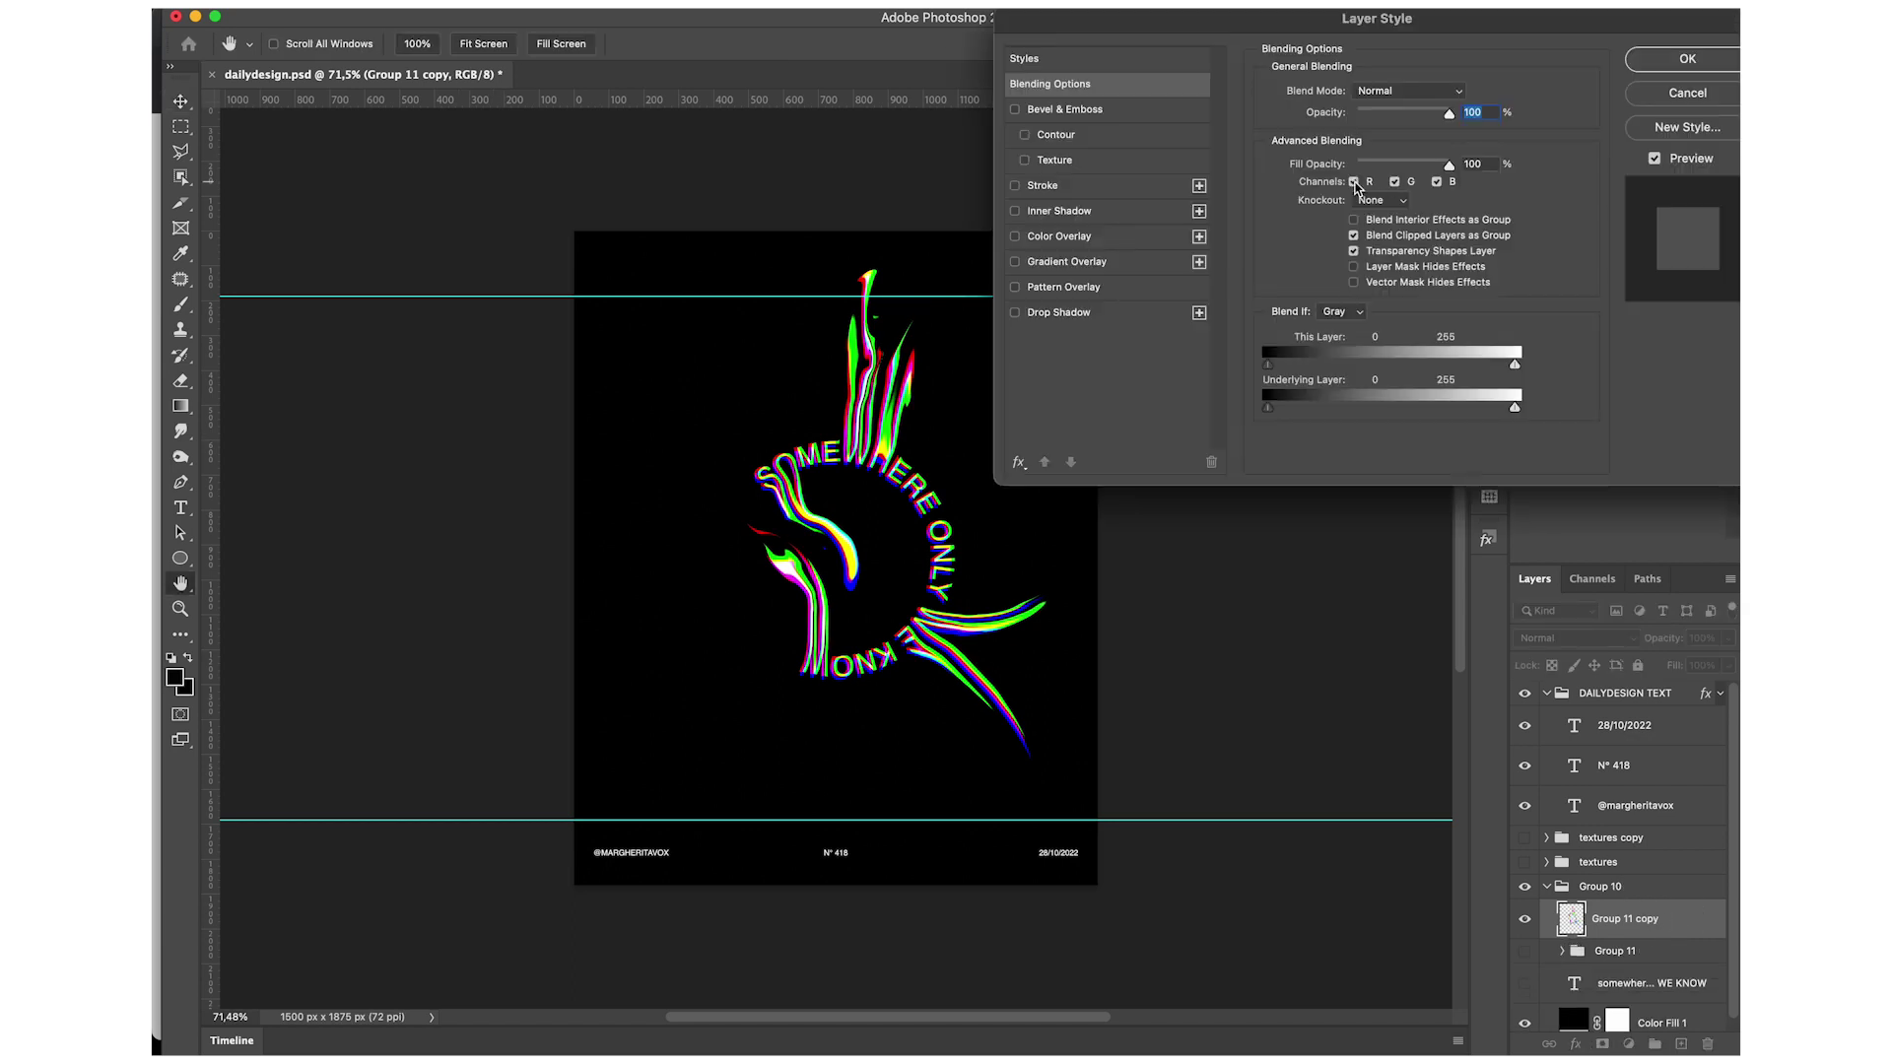
left_click(1354, 182)
left_click(1393, 182)
key("Return")
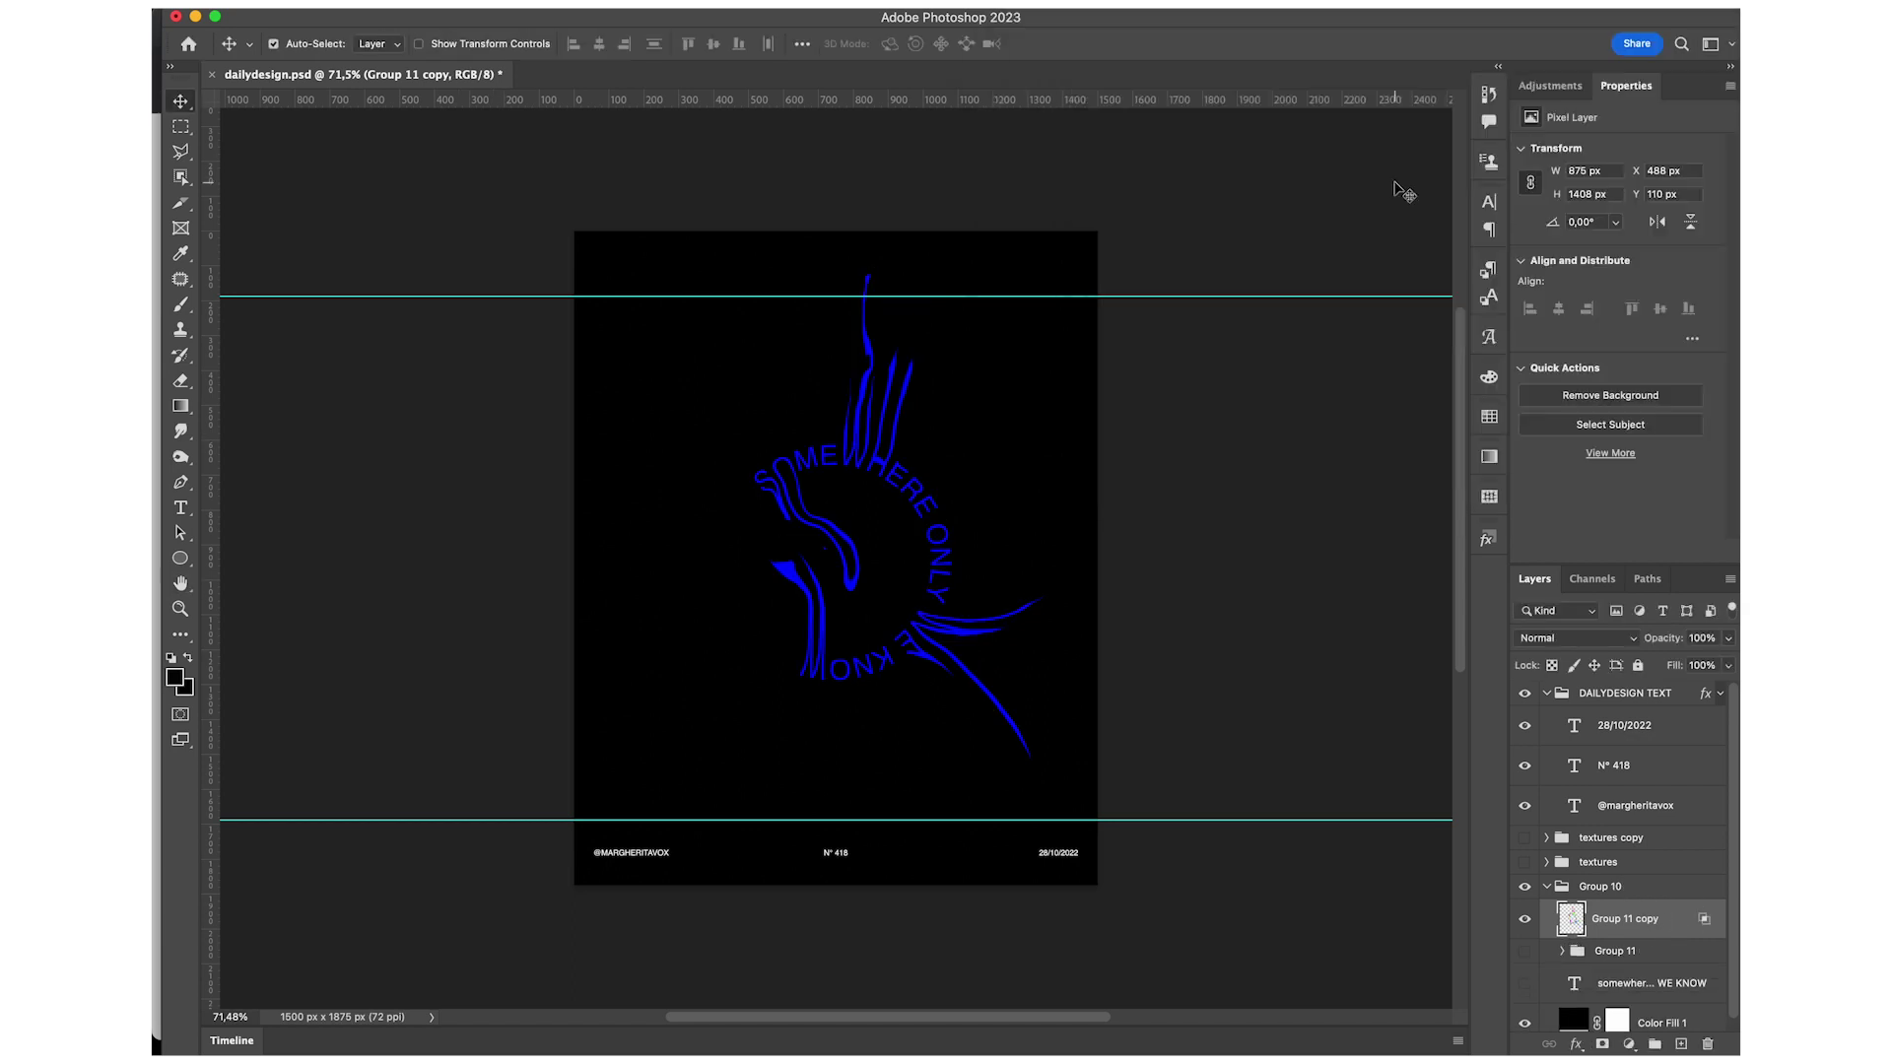
key("ctrl+j")
key("ctrl+j")
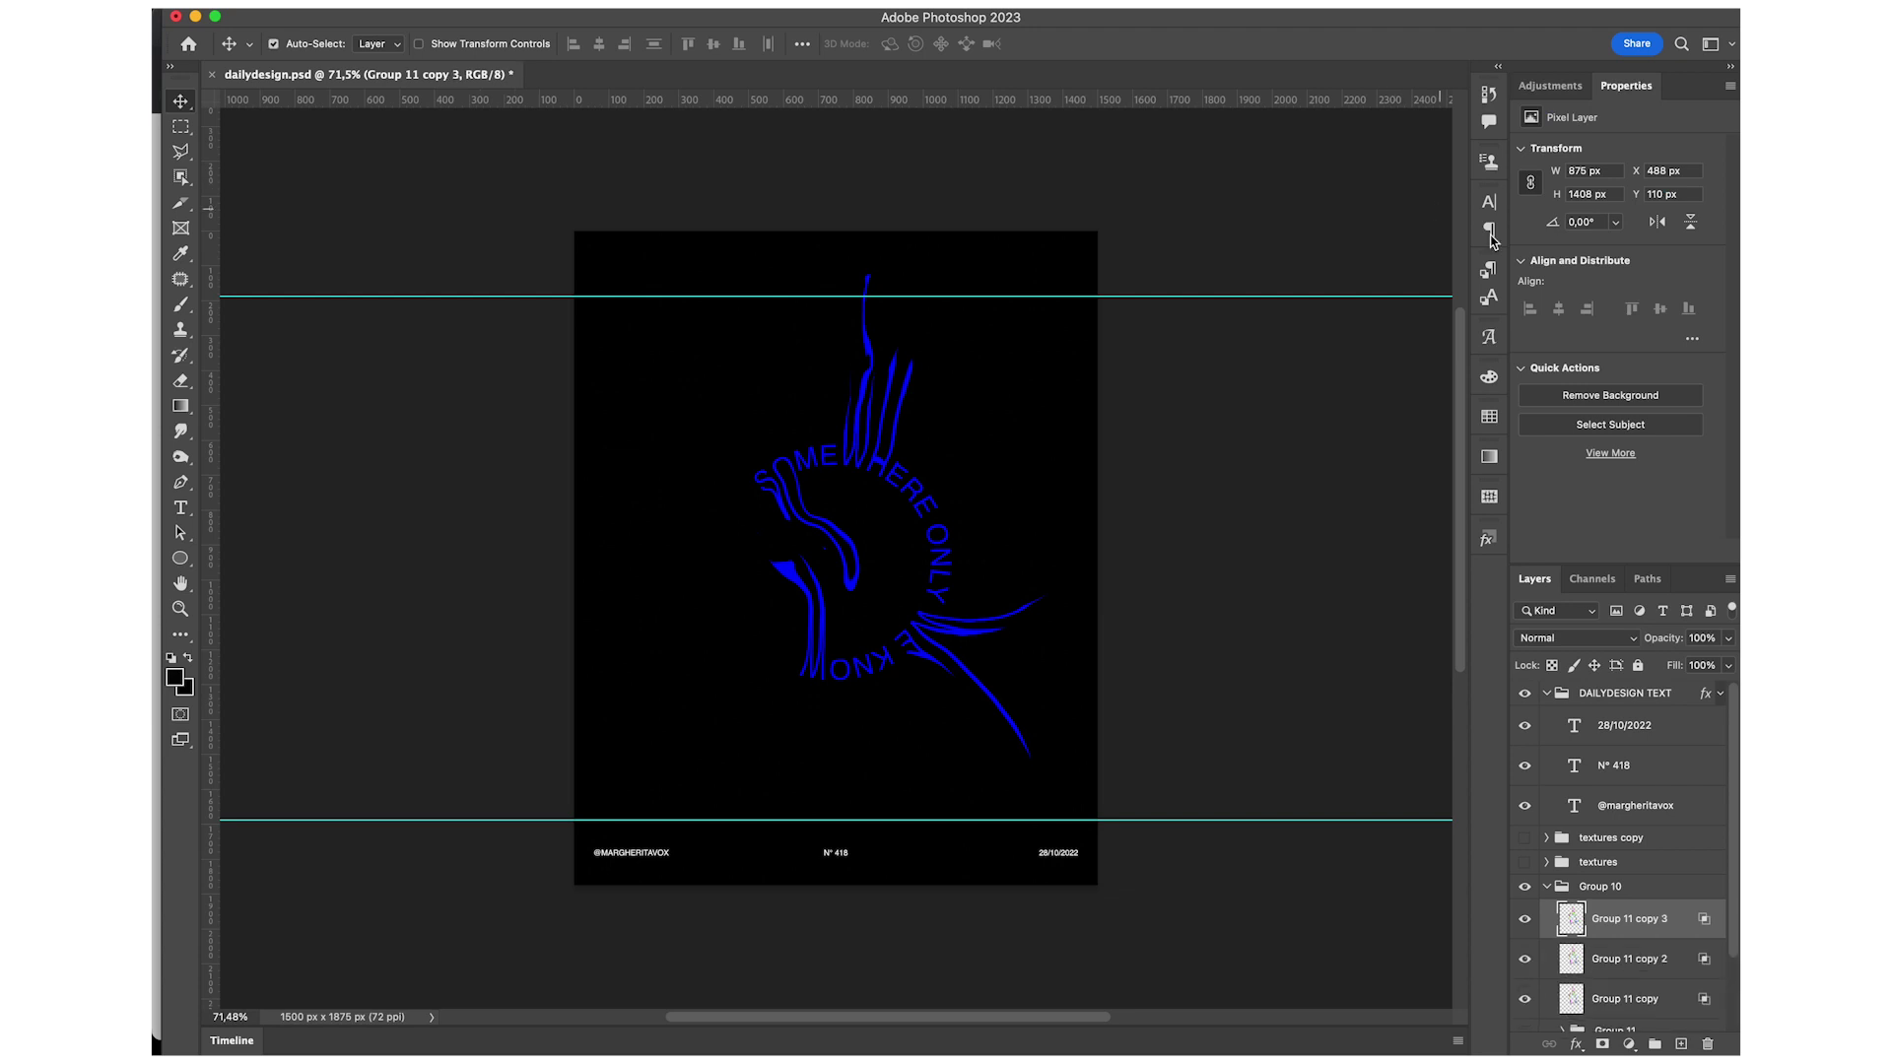
Make Group 11 copy 2 green-only and Group 11 copy 3 red-only in Blending Options.
double_click(1678, 961)
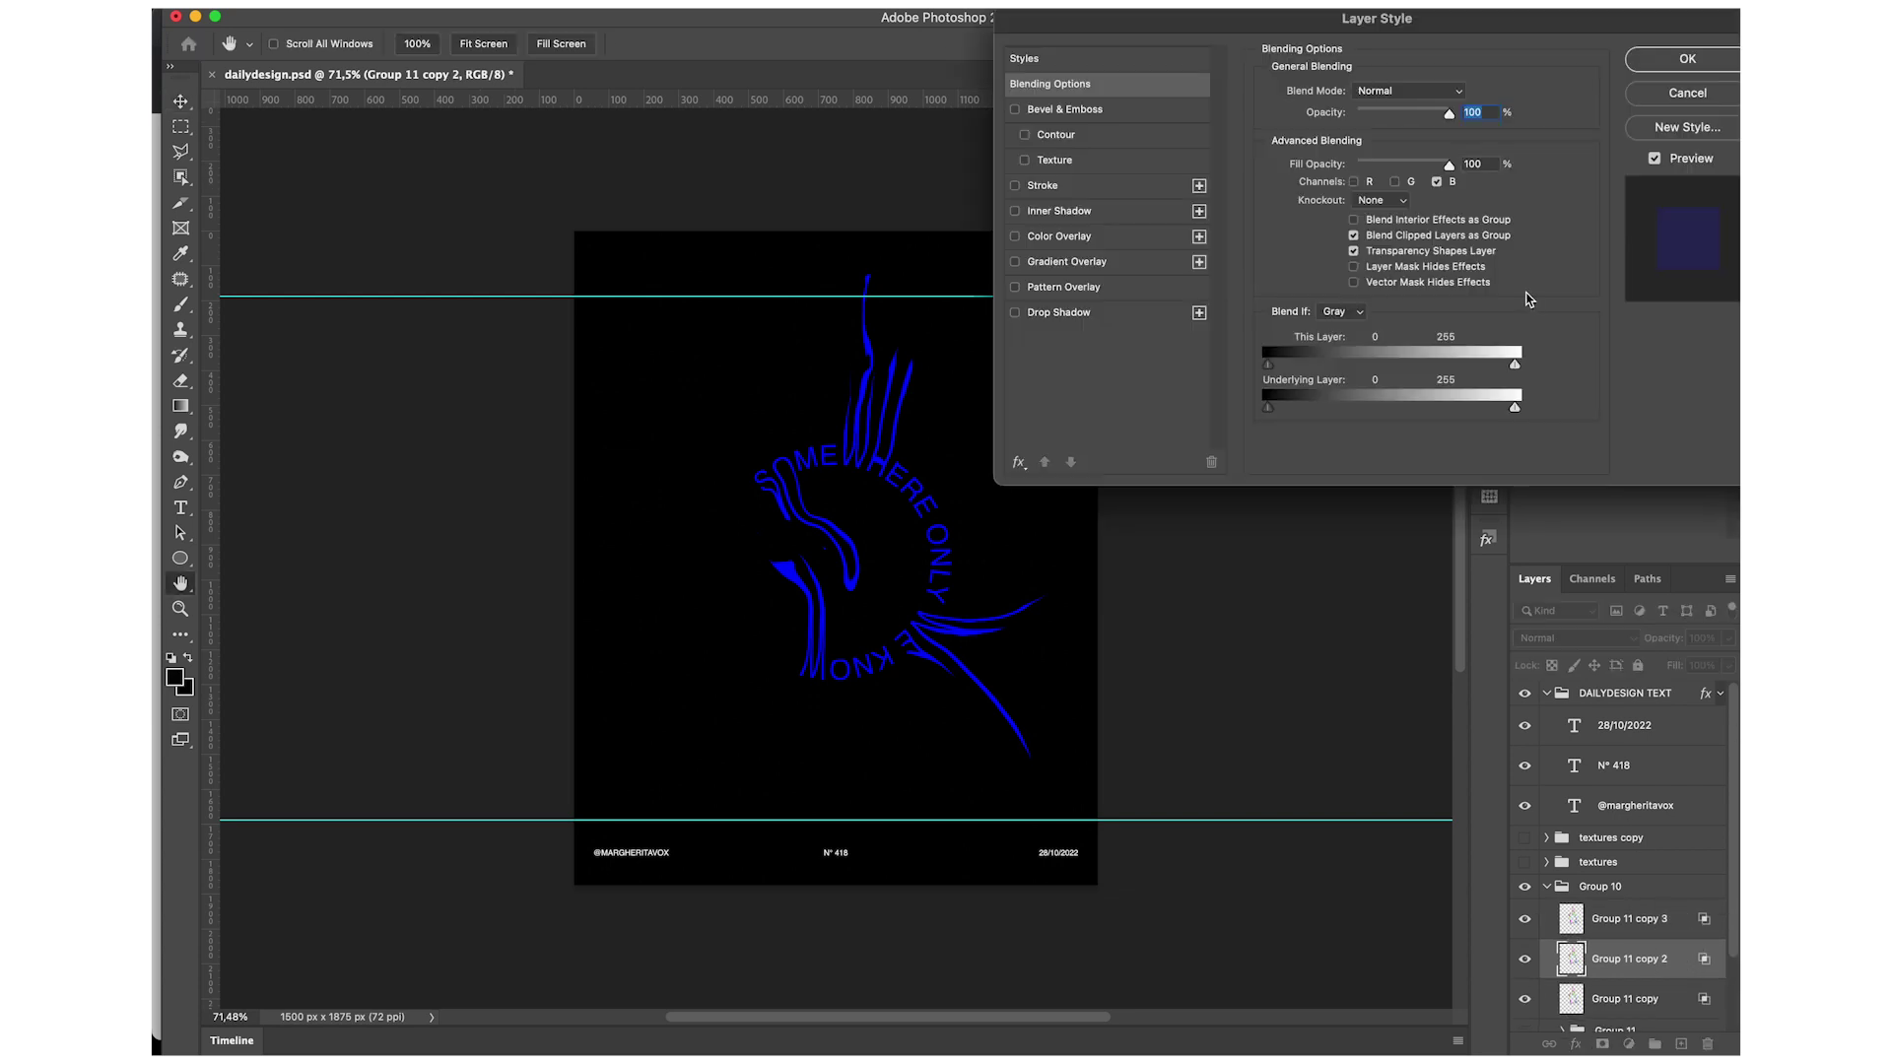
left_click(1395, 182)
left_click(1437, 181)
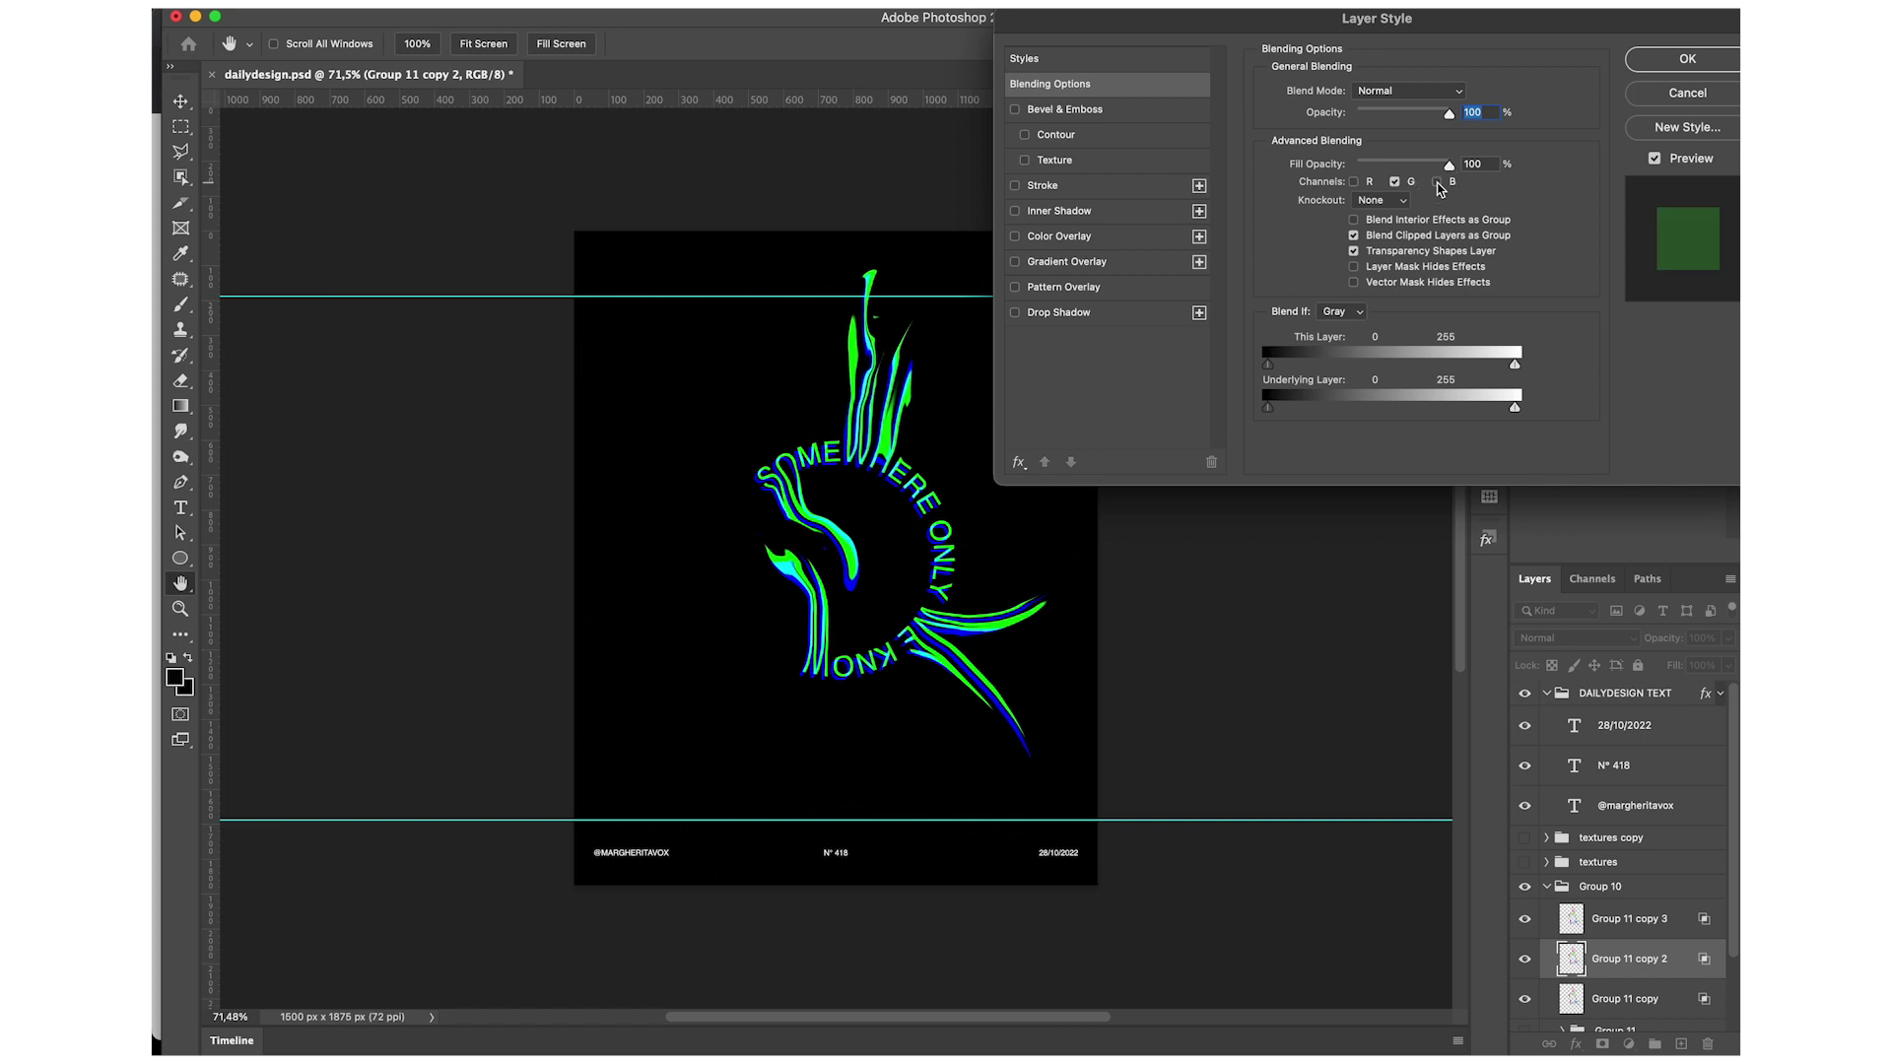
key("Return")
double_click(1689, 919)
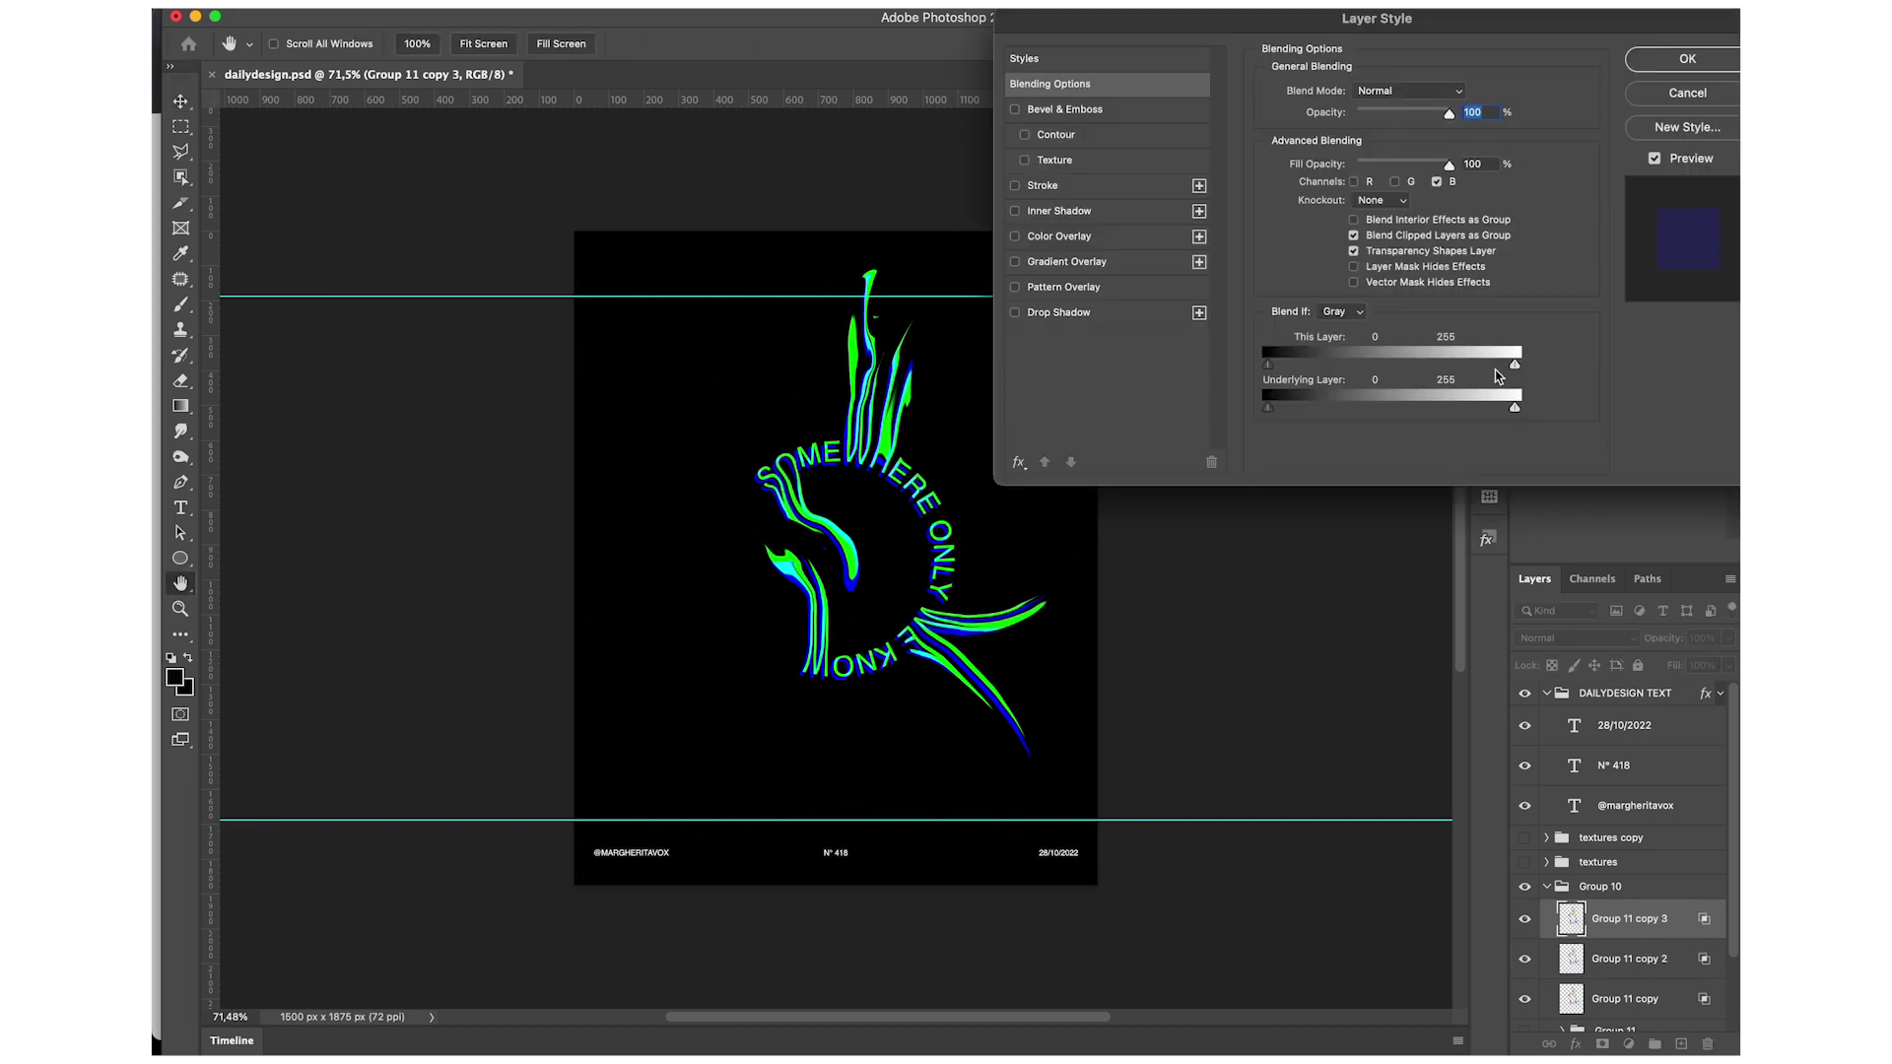
left_click(1354, 182)
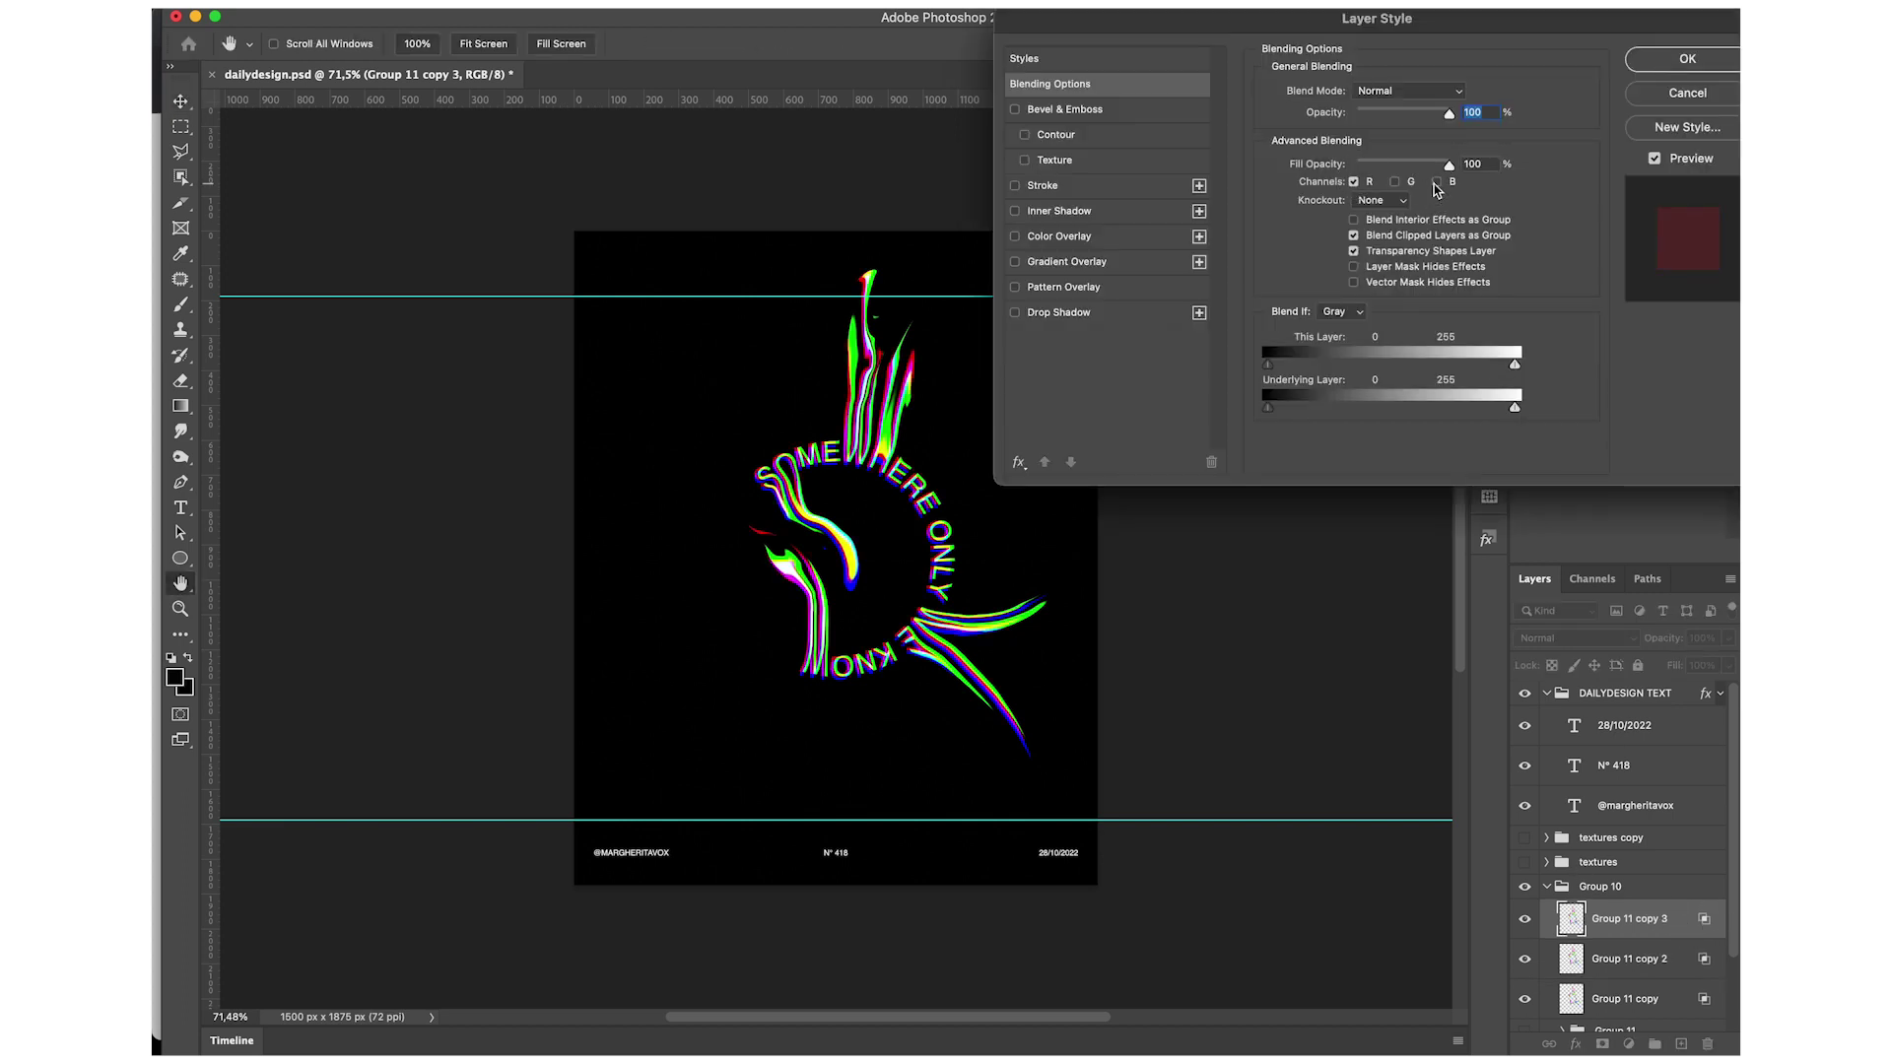
key("Return")
Nudge the red copy left and up, and shift the green copy slightly off-position.
key("shift+Left")
key("shift+Up")
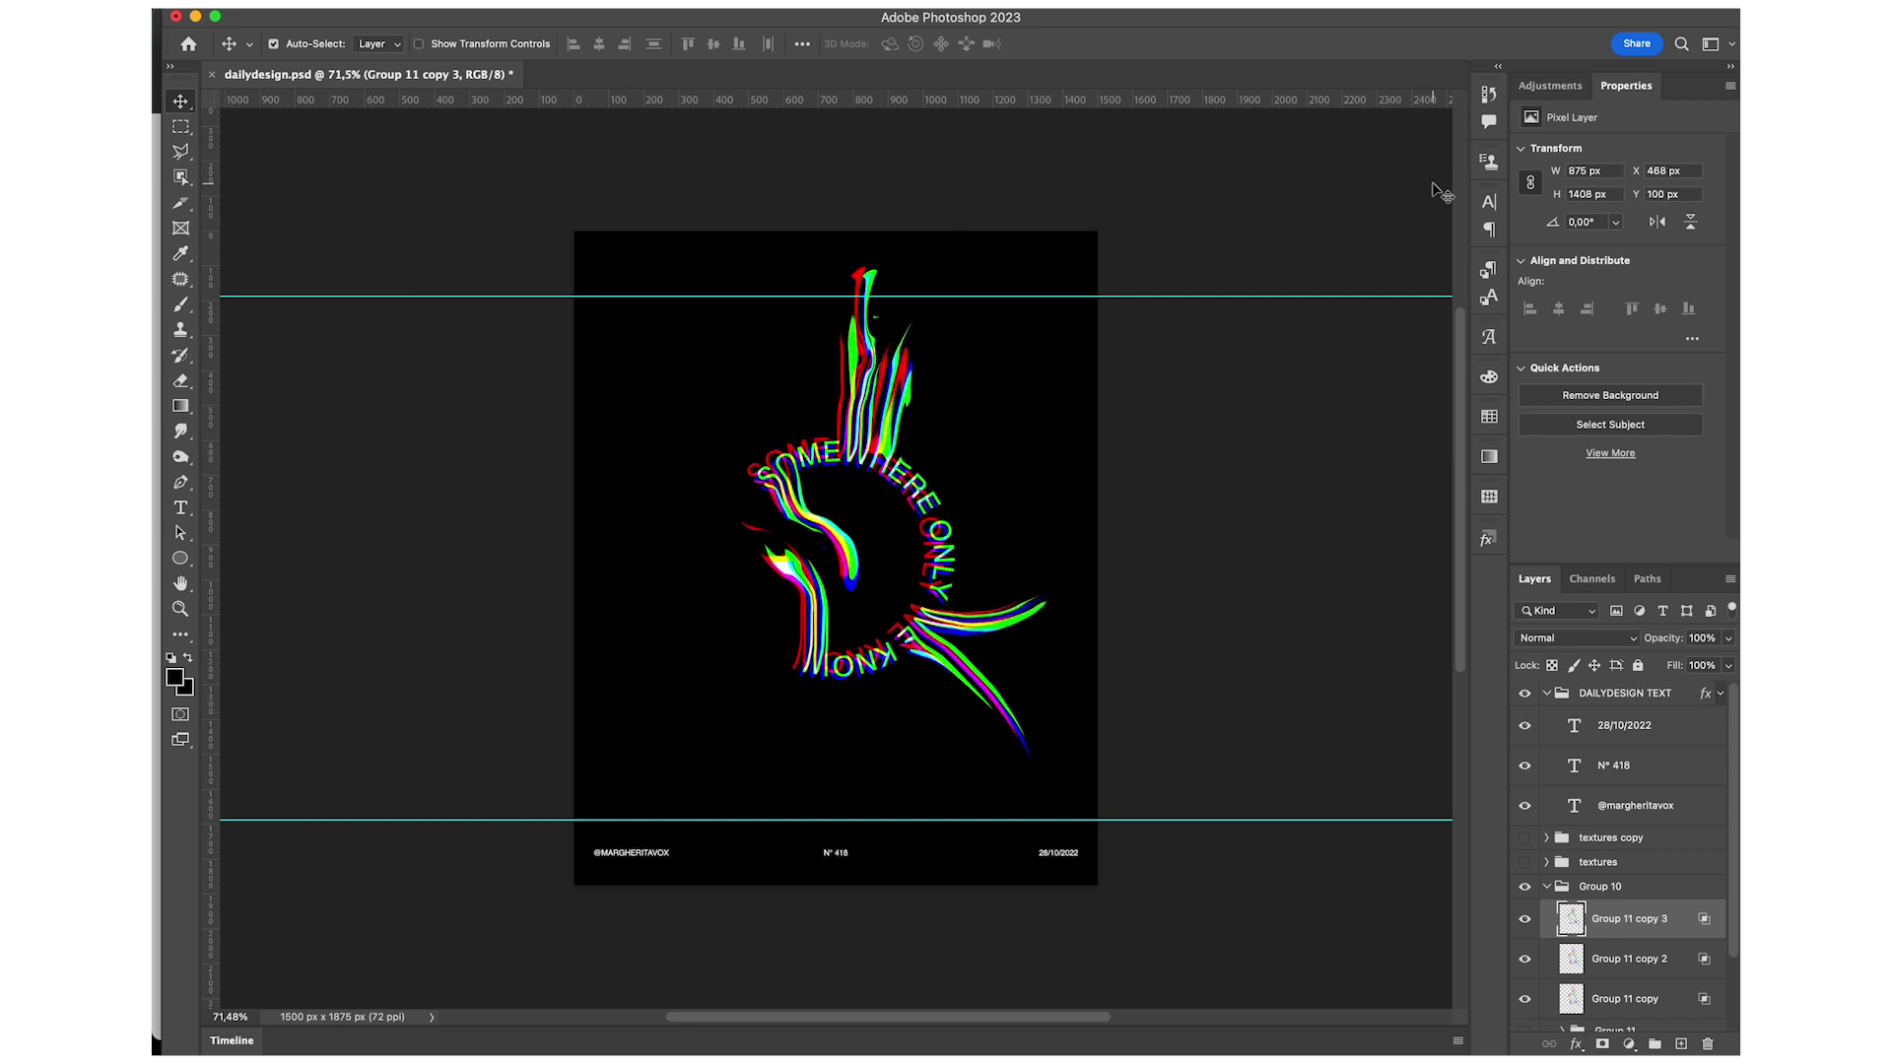
left_click(1631, 958)
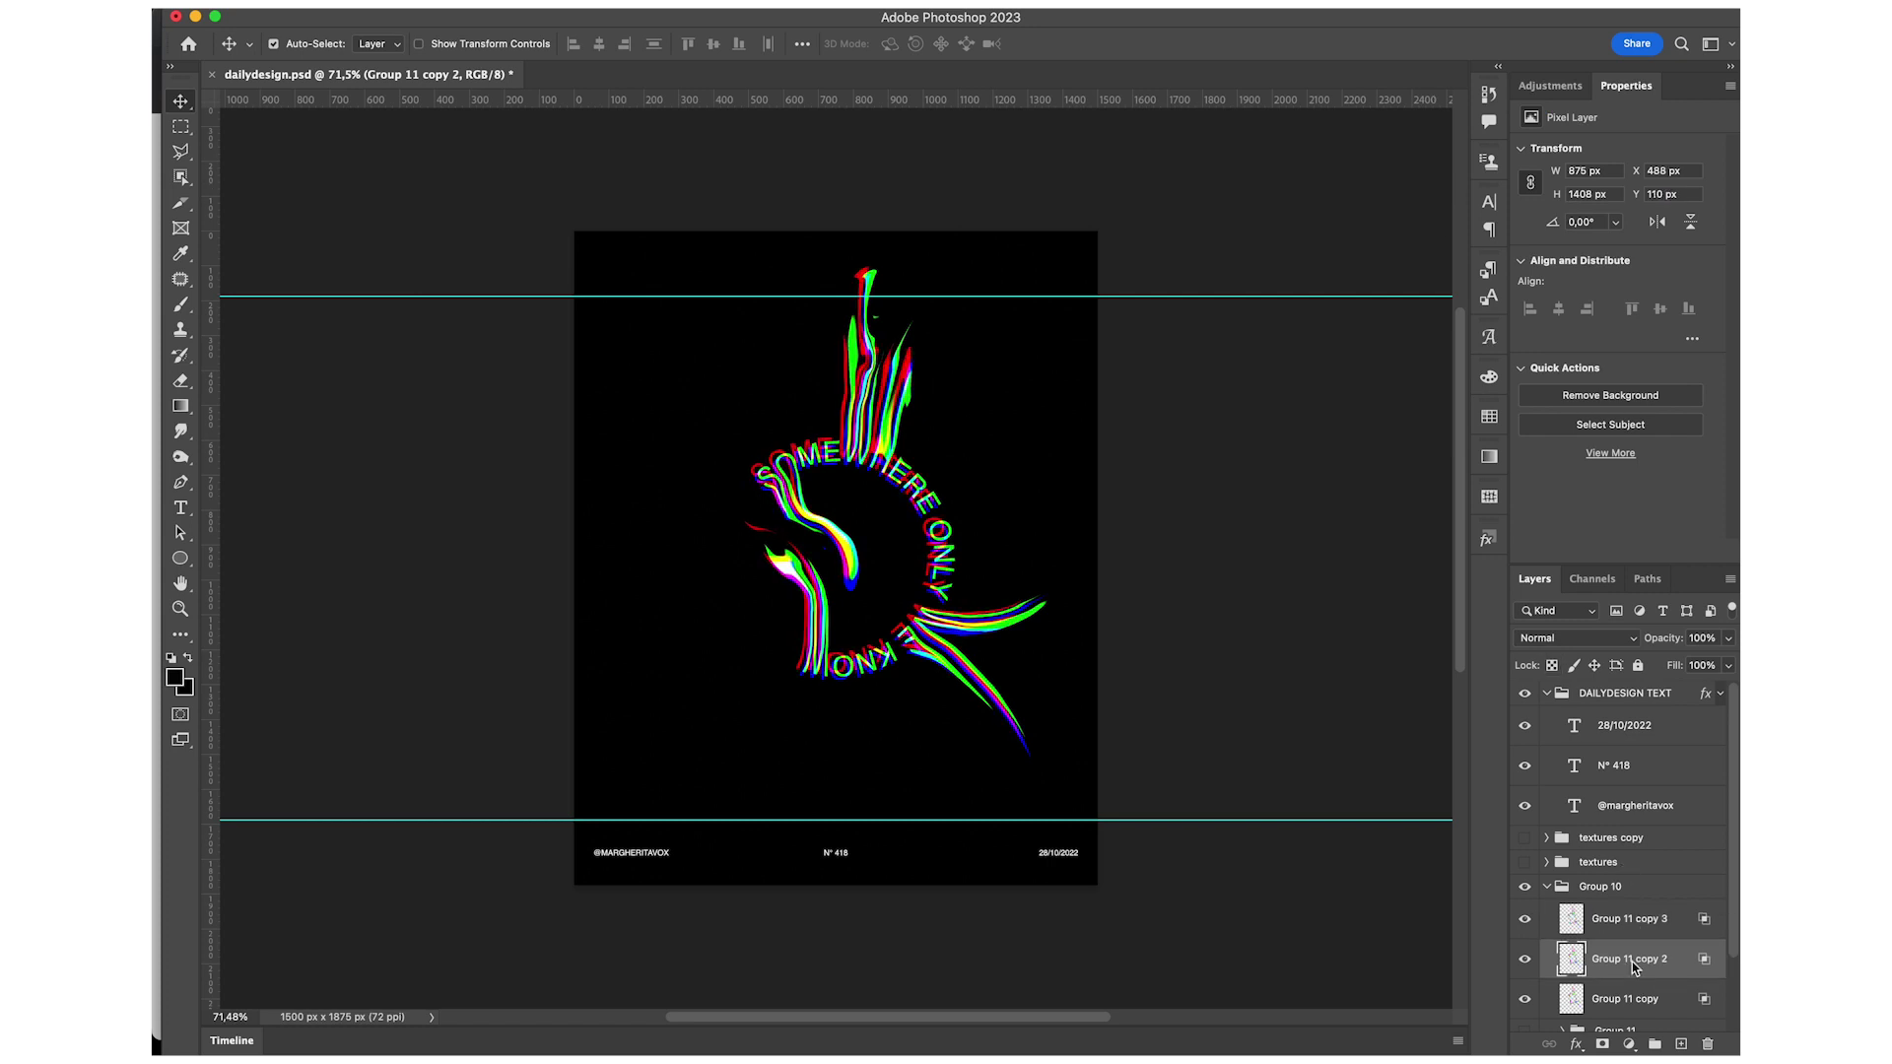
key("shift+Left")
key("shift+Left")
key("Right")
key("Right")
key("Right")
key("Right")
key("Right")
key("Right")
key("Right")
key("Right")
key("Right")
key("Right")
Fine-tune the green and blue copies' offsets with small nudges up and sideways.
key("Left")
key("Left")
key("Left")
key("Left")
key("Left")
key("Left")
key("Left")
key("Left")
key("Left")
key("Left")
key("Right")
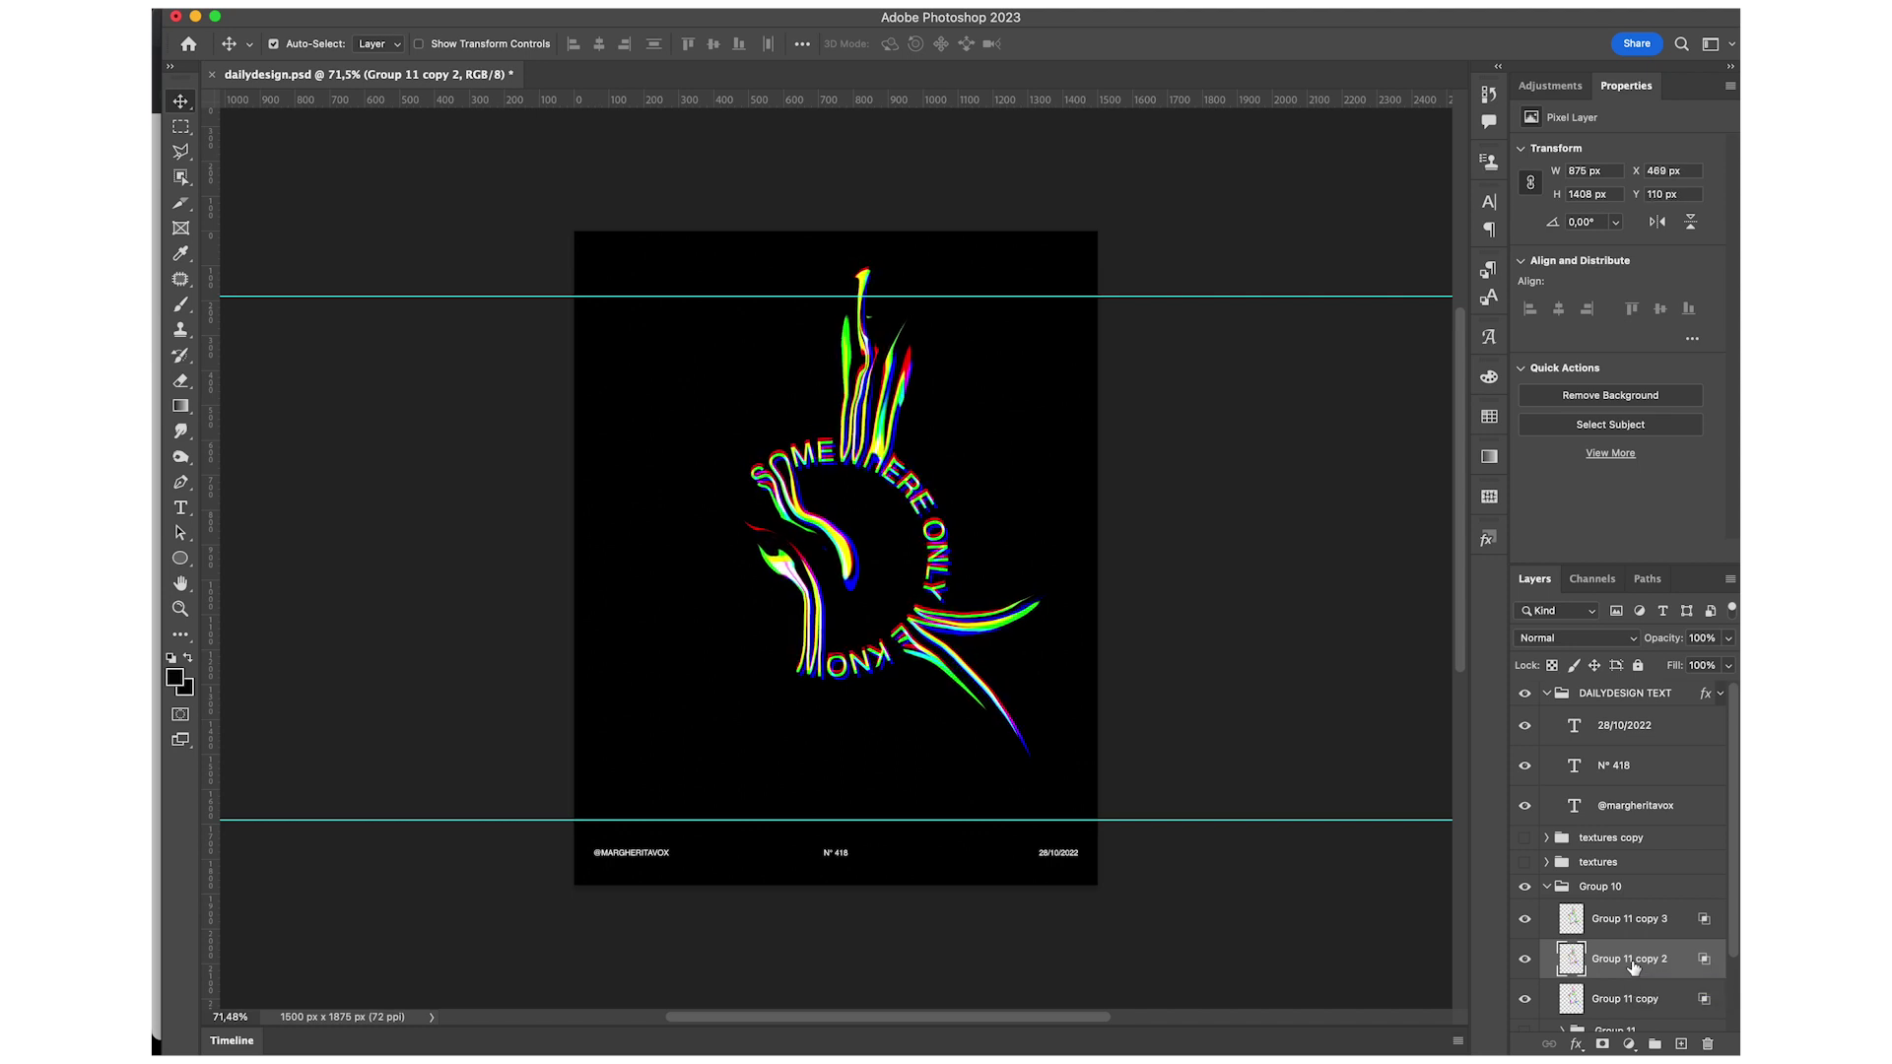
key("Right")
key("Right")
key("Up")
left_click(1659, 1000)
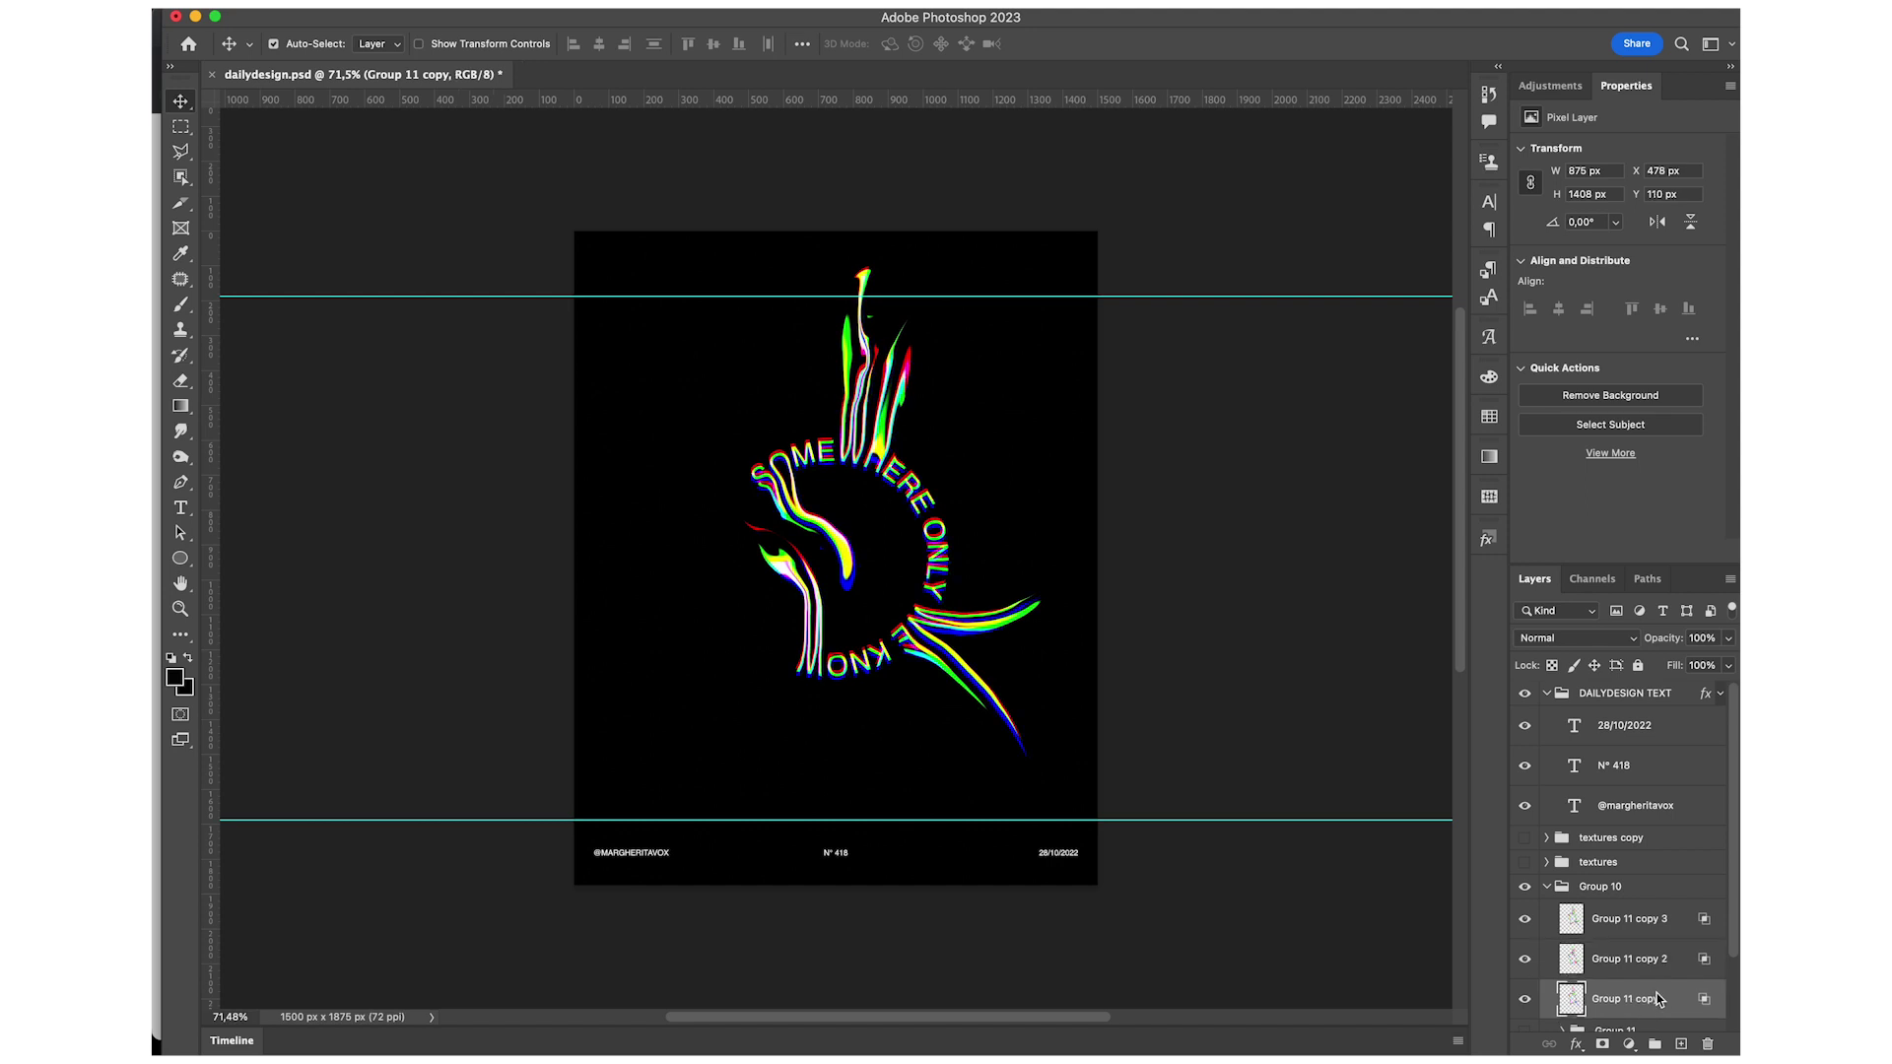
key("Left")
key("Left")
key("Left")
key("Up")
key("Up")
Merge a grouped duplicate into Group 12 copy, hide Group 12, and duplicate the merged layer.
key("ctrl+z")
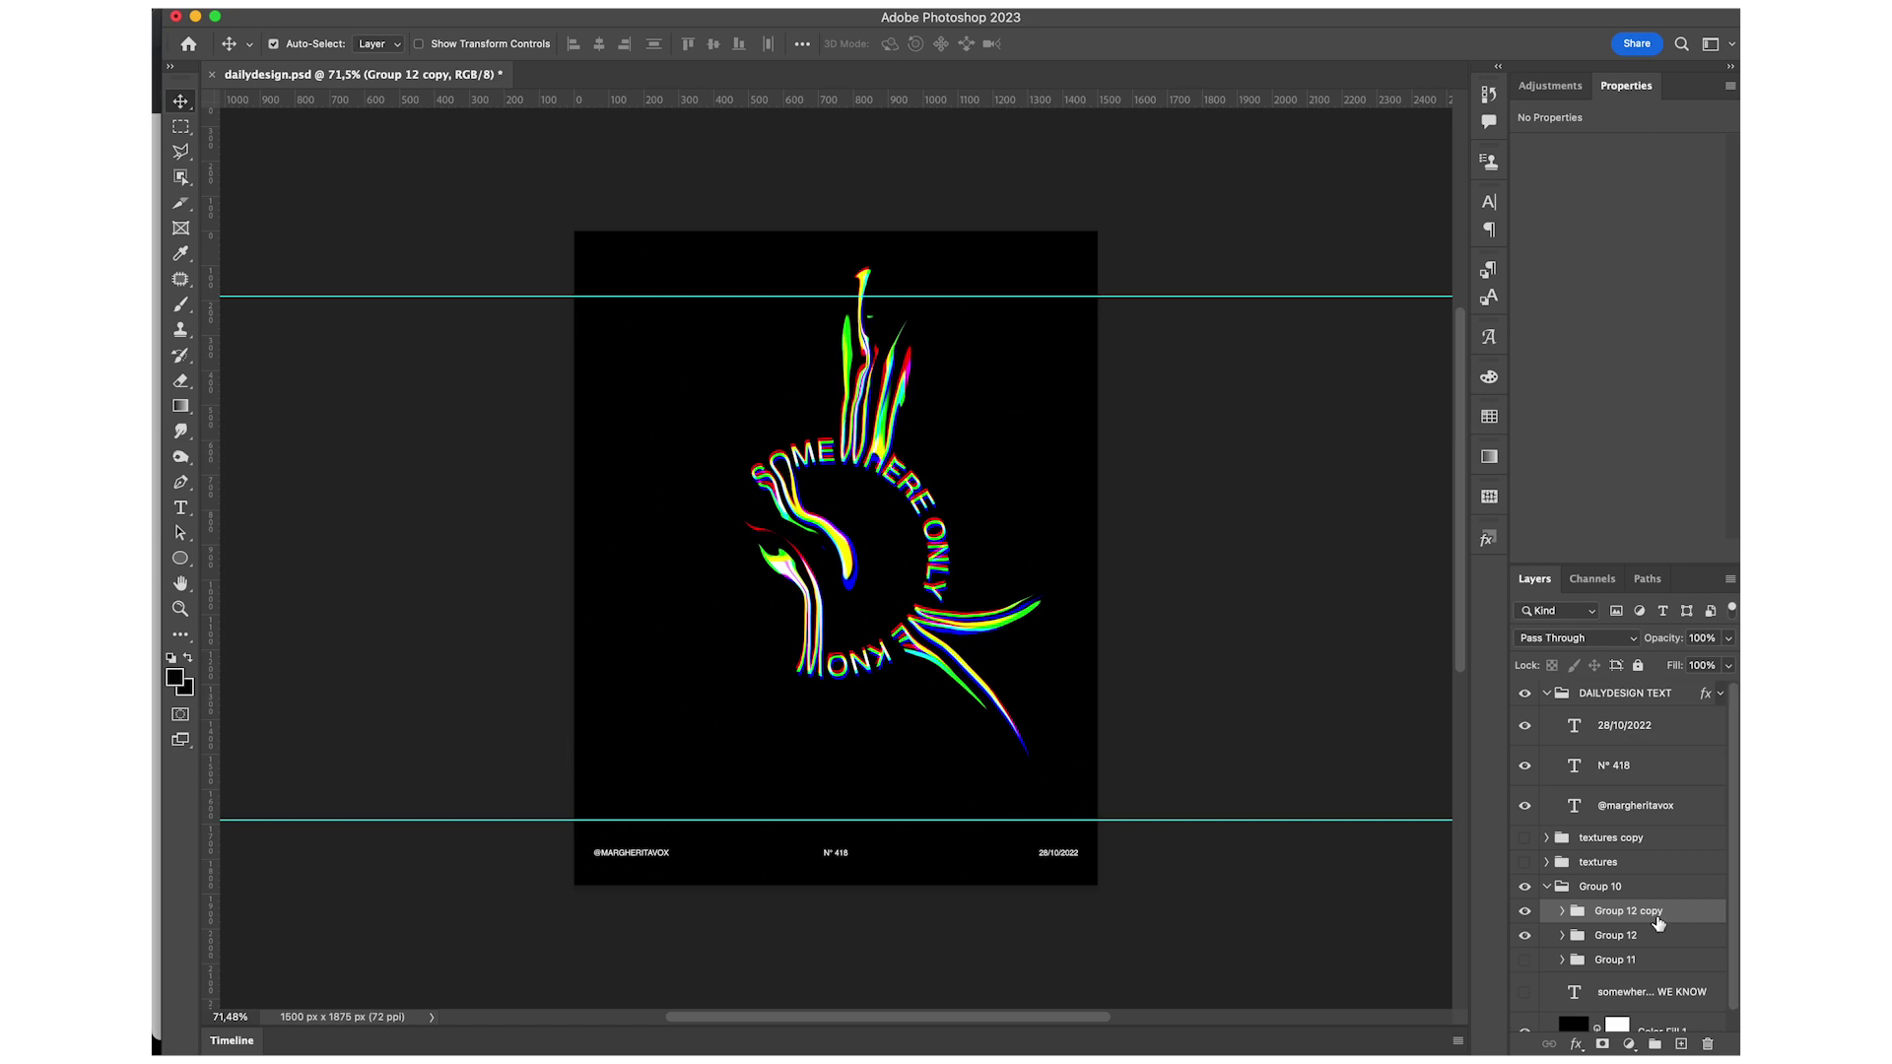
key("ctrl+e")
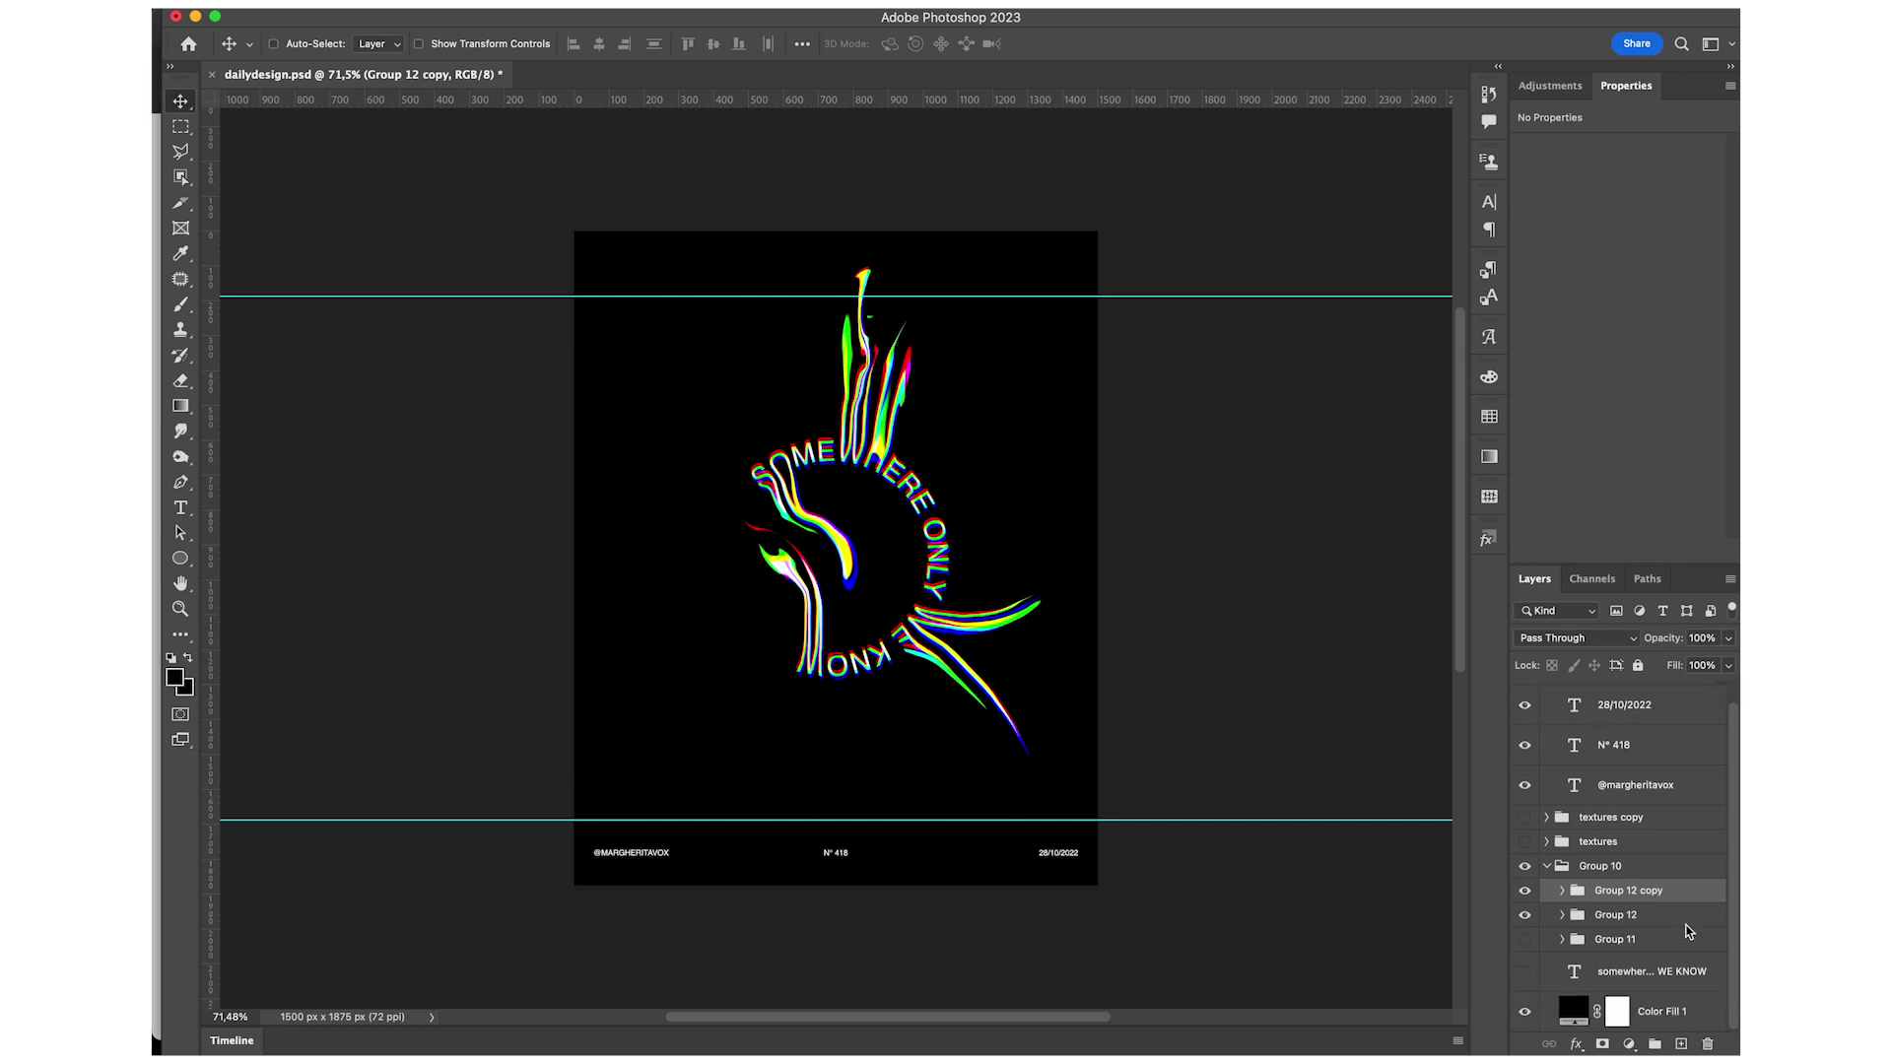
left_click(1526, 931)
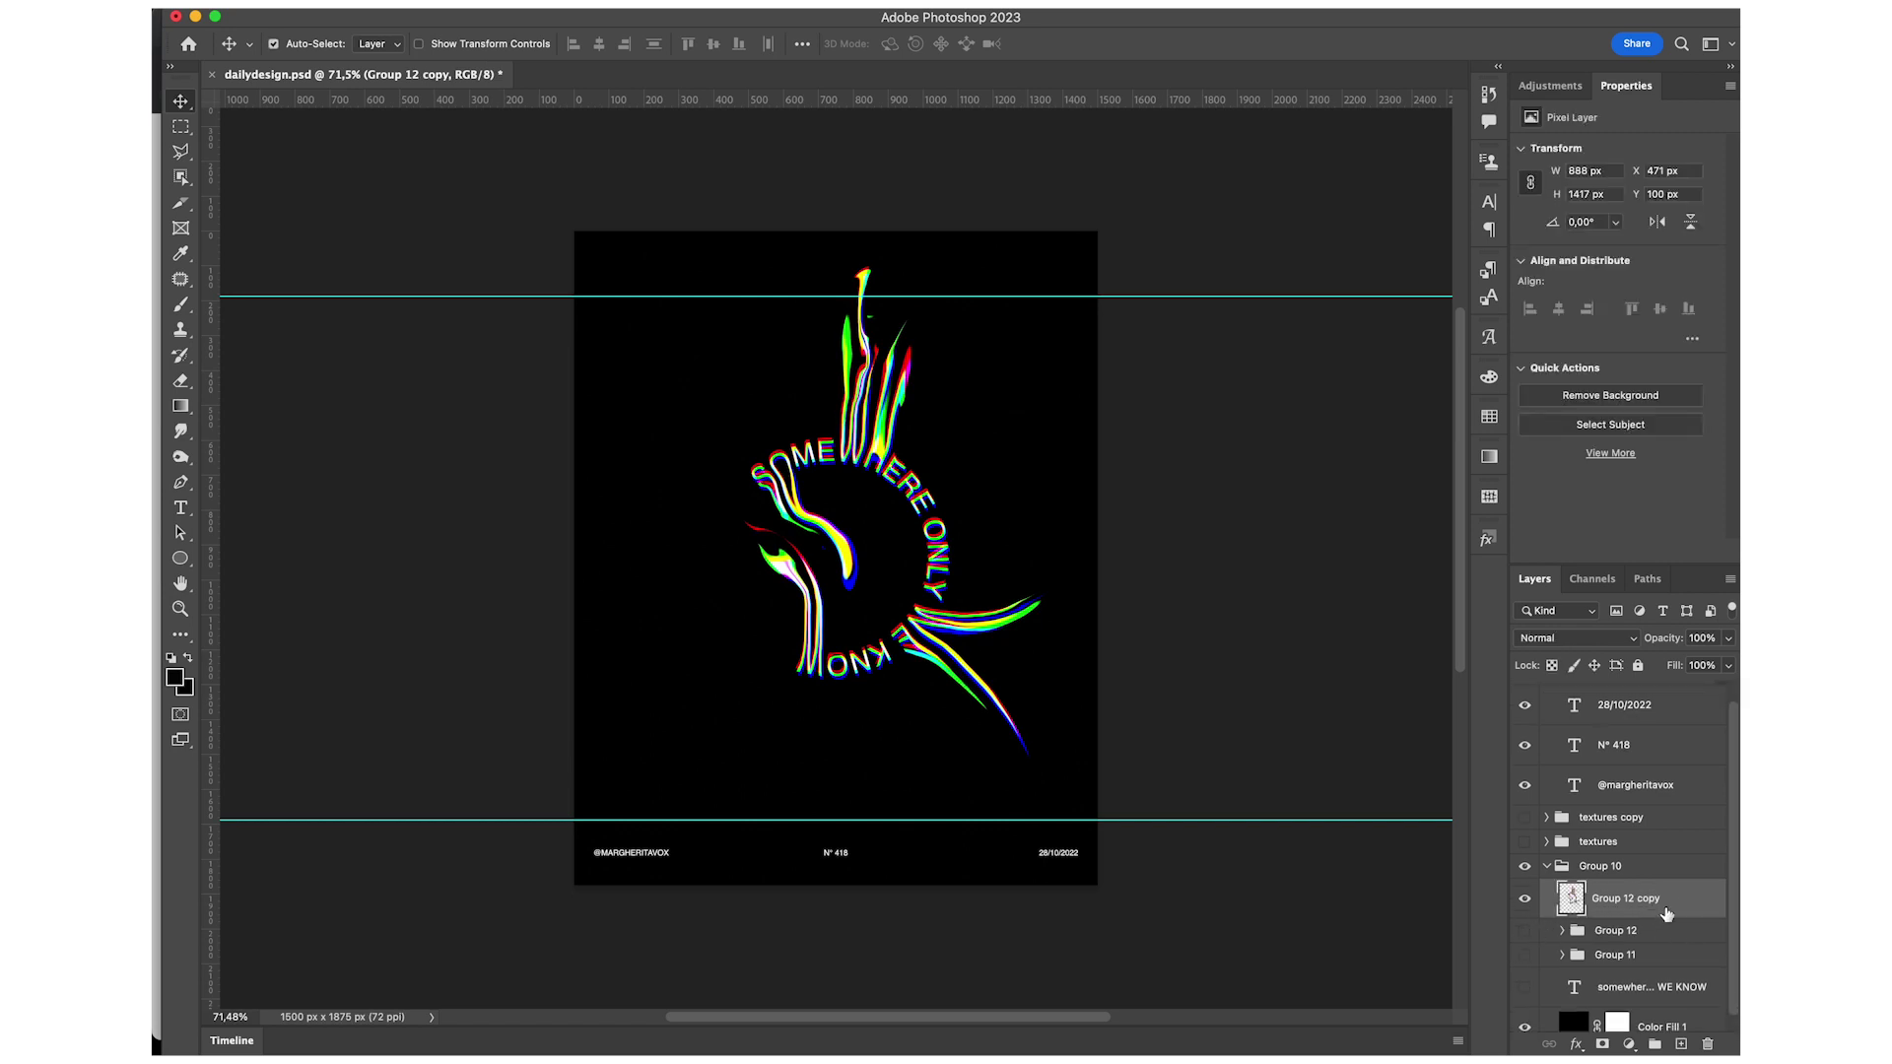
left_click_drag(1666, 914, 1681, 1044)
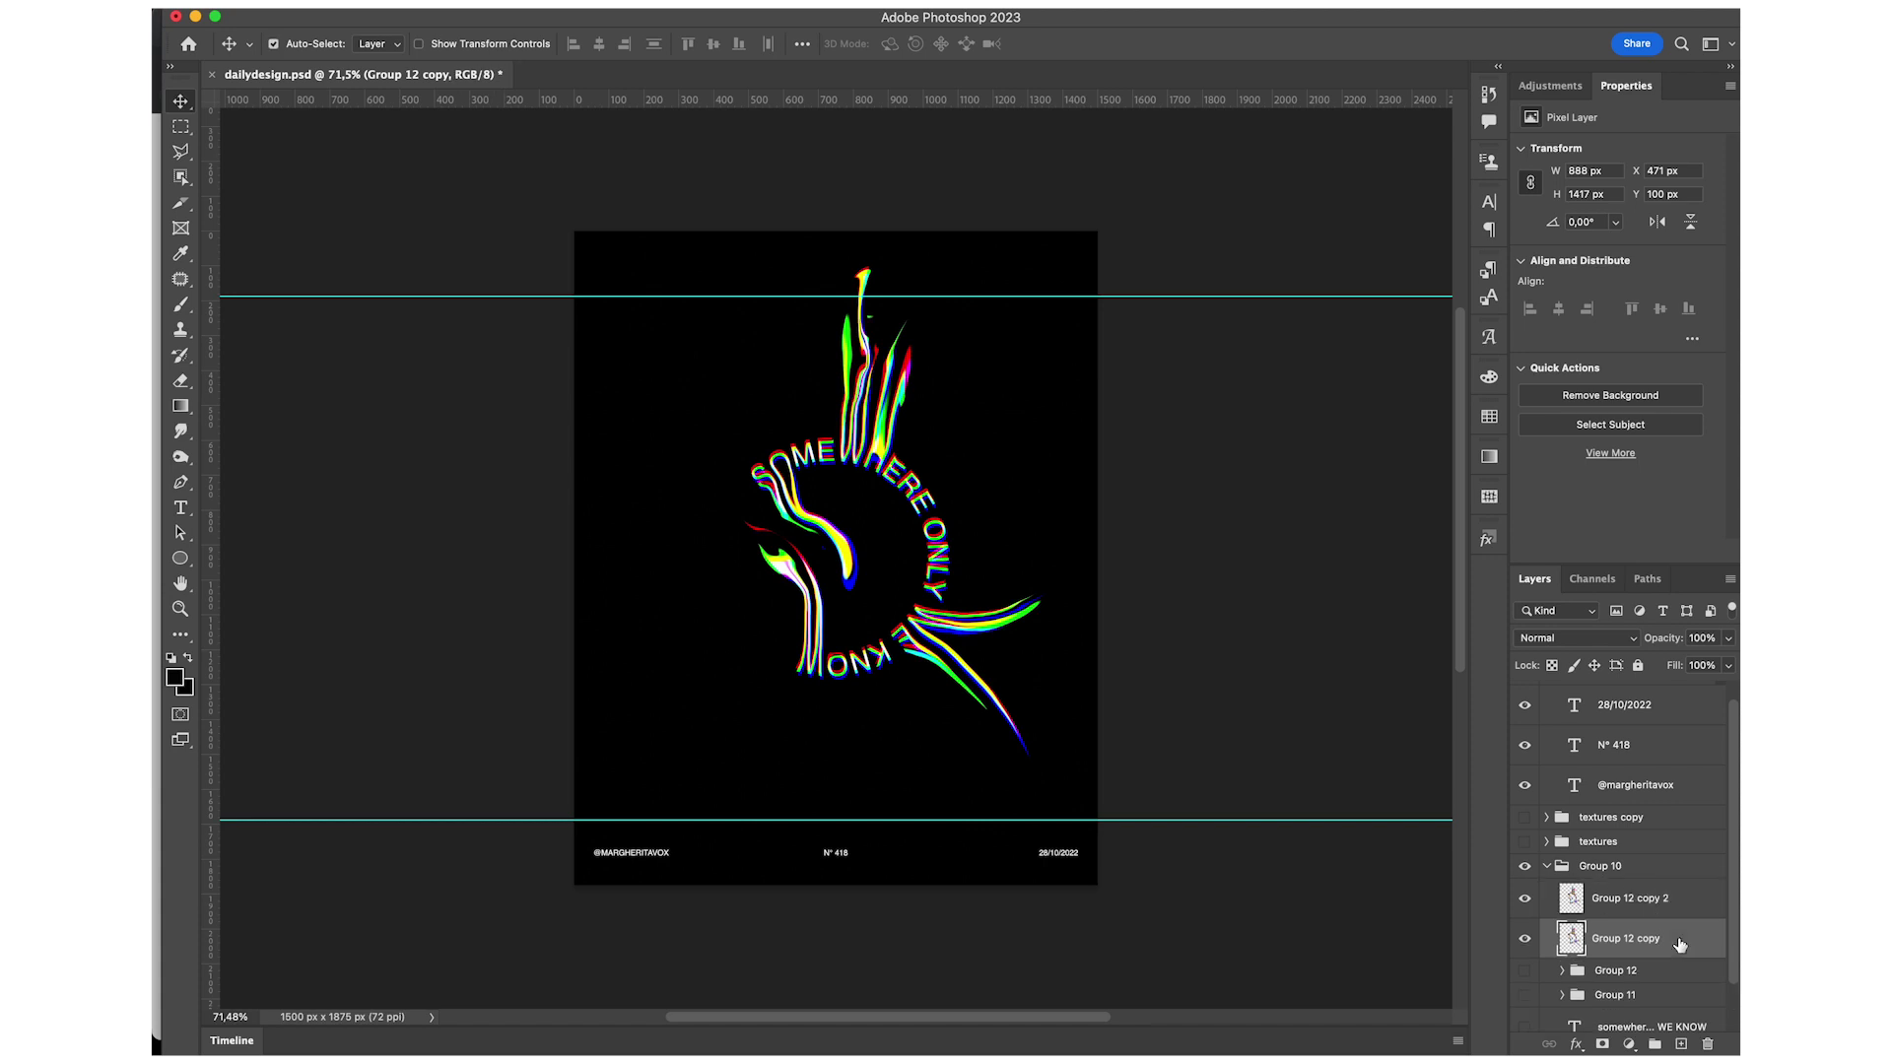
Give Group 12 copy a roughly 4.5-pixel Gaussian Blur and hide the sharp Group 12 copy 2.
left_click(599, 3)
mouse_move(611, 244)
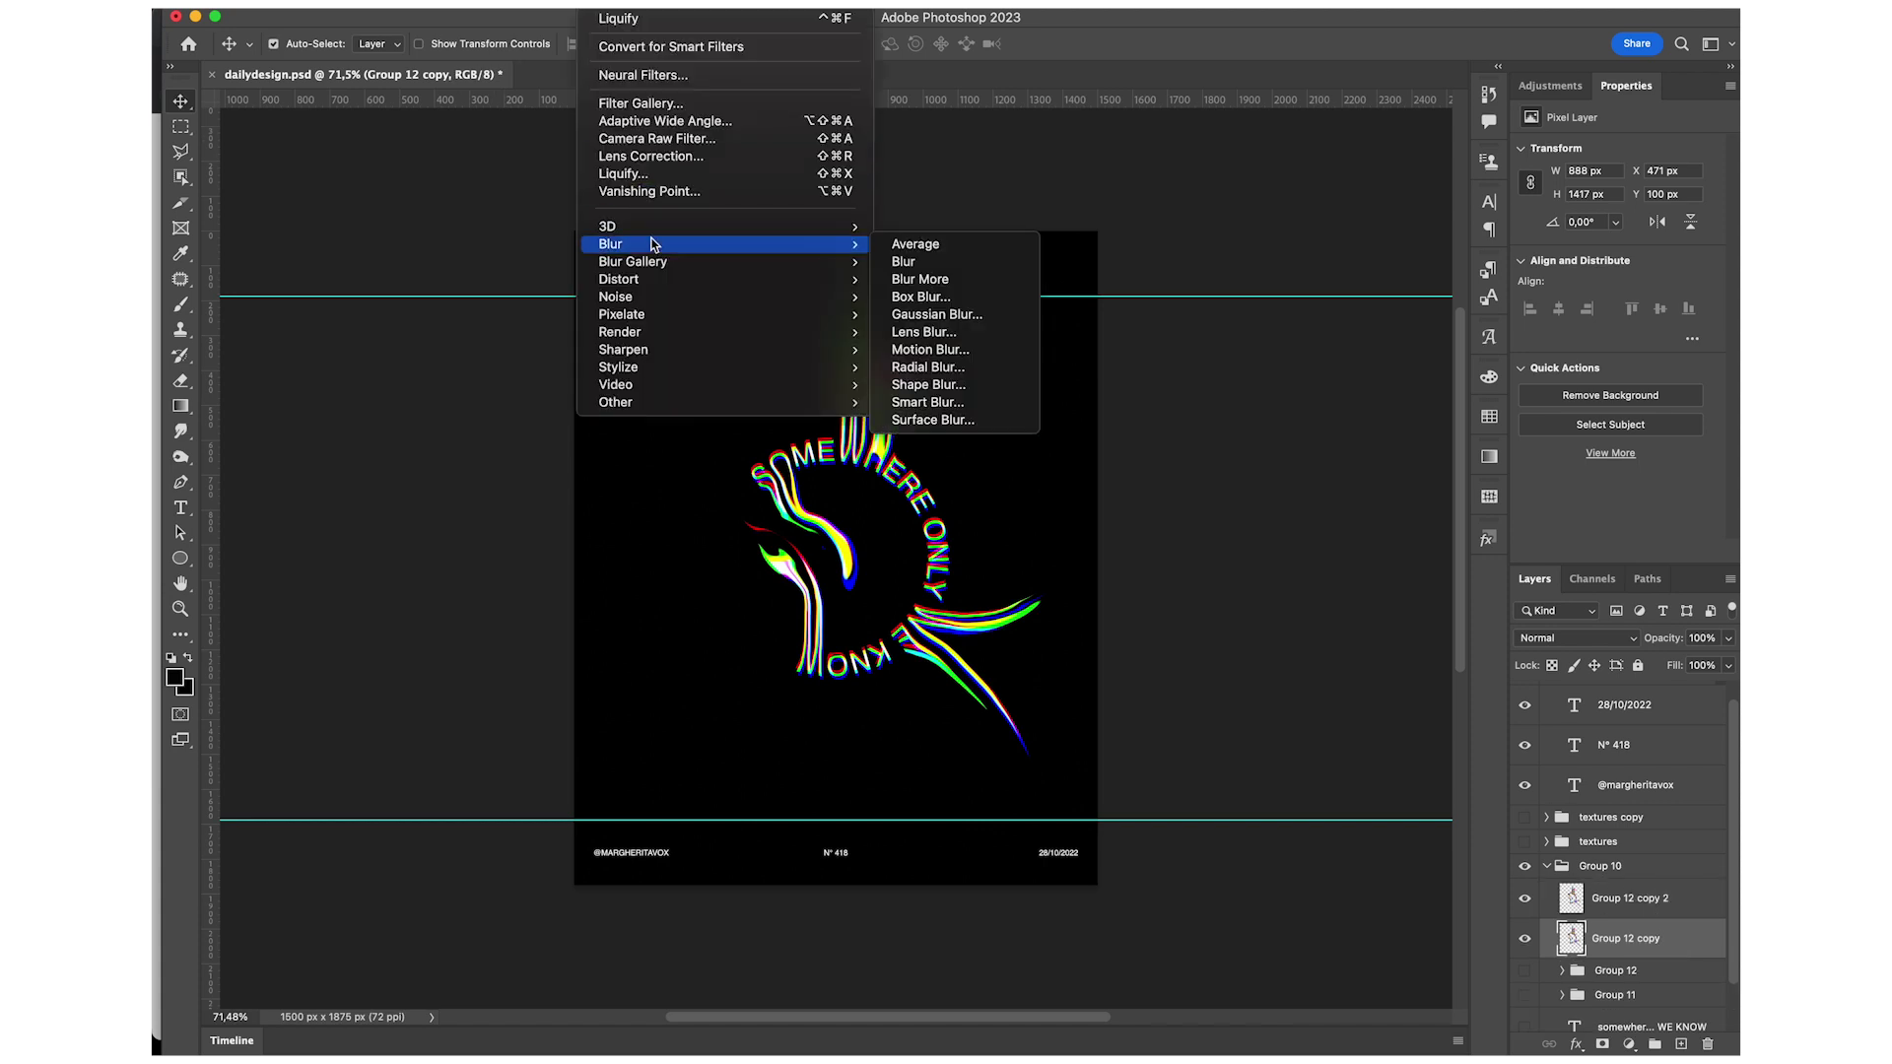
left_click(973, 322)
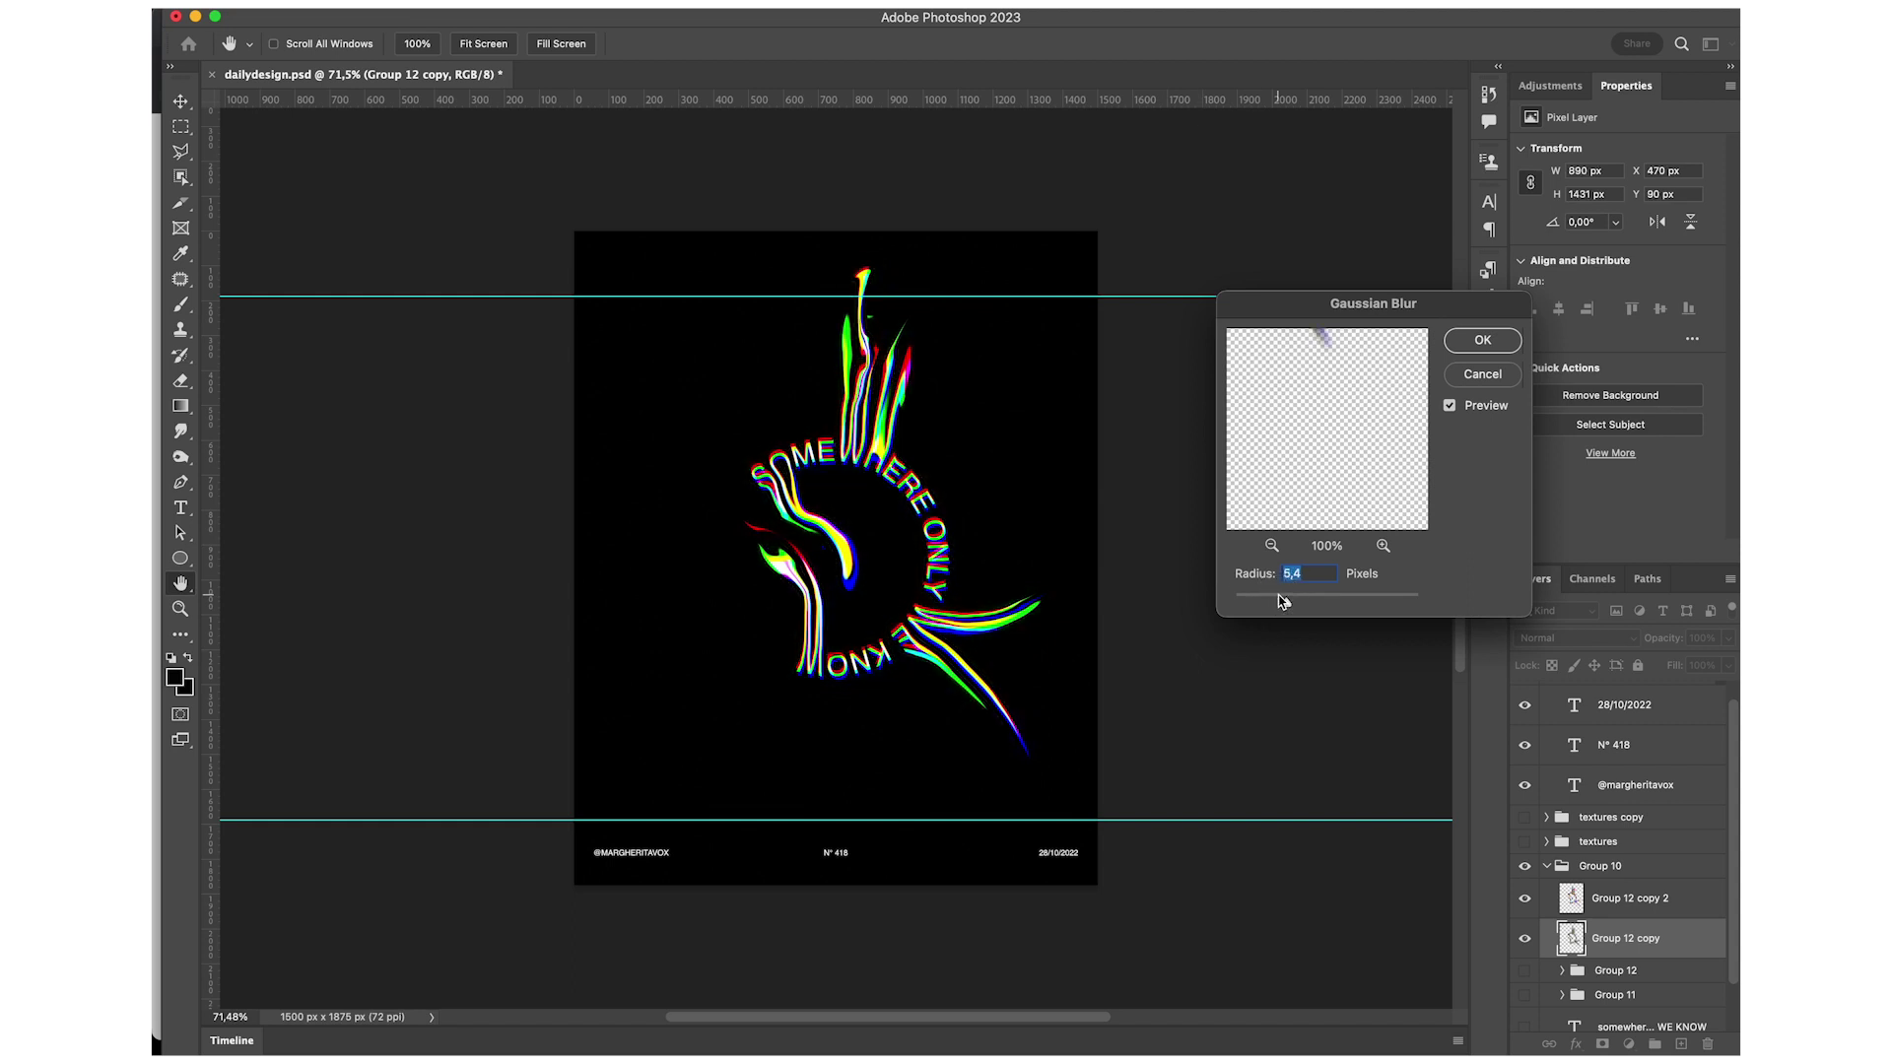
mouse_move(1310, 601)
left_mouse_down()
mouse_move(1392, 608)
mouse_move(1274, 603)
left_mouse_up()
left_click(1481, 341)
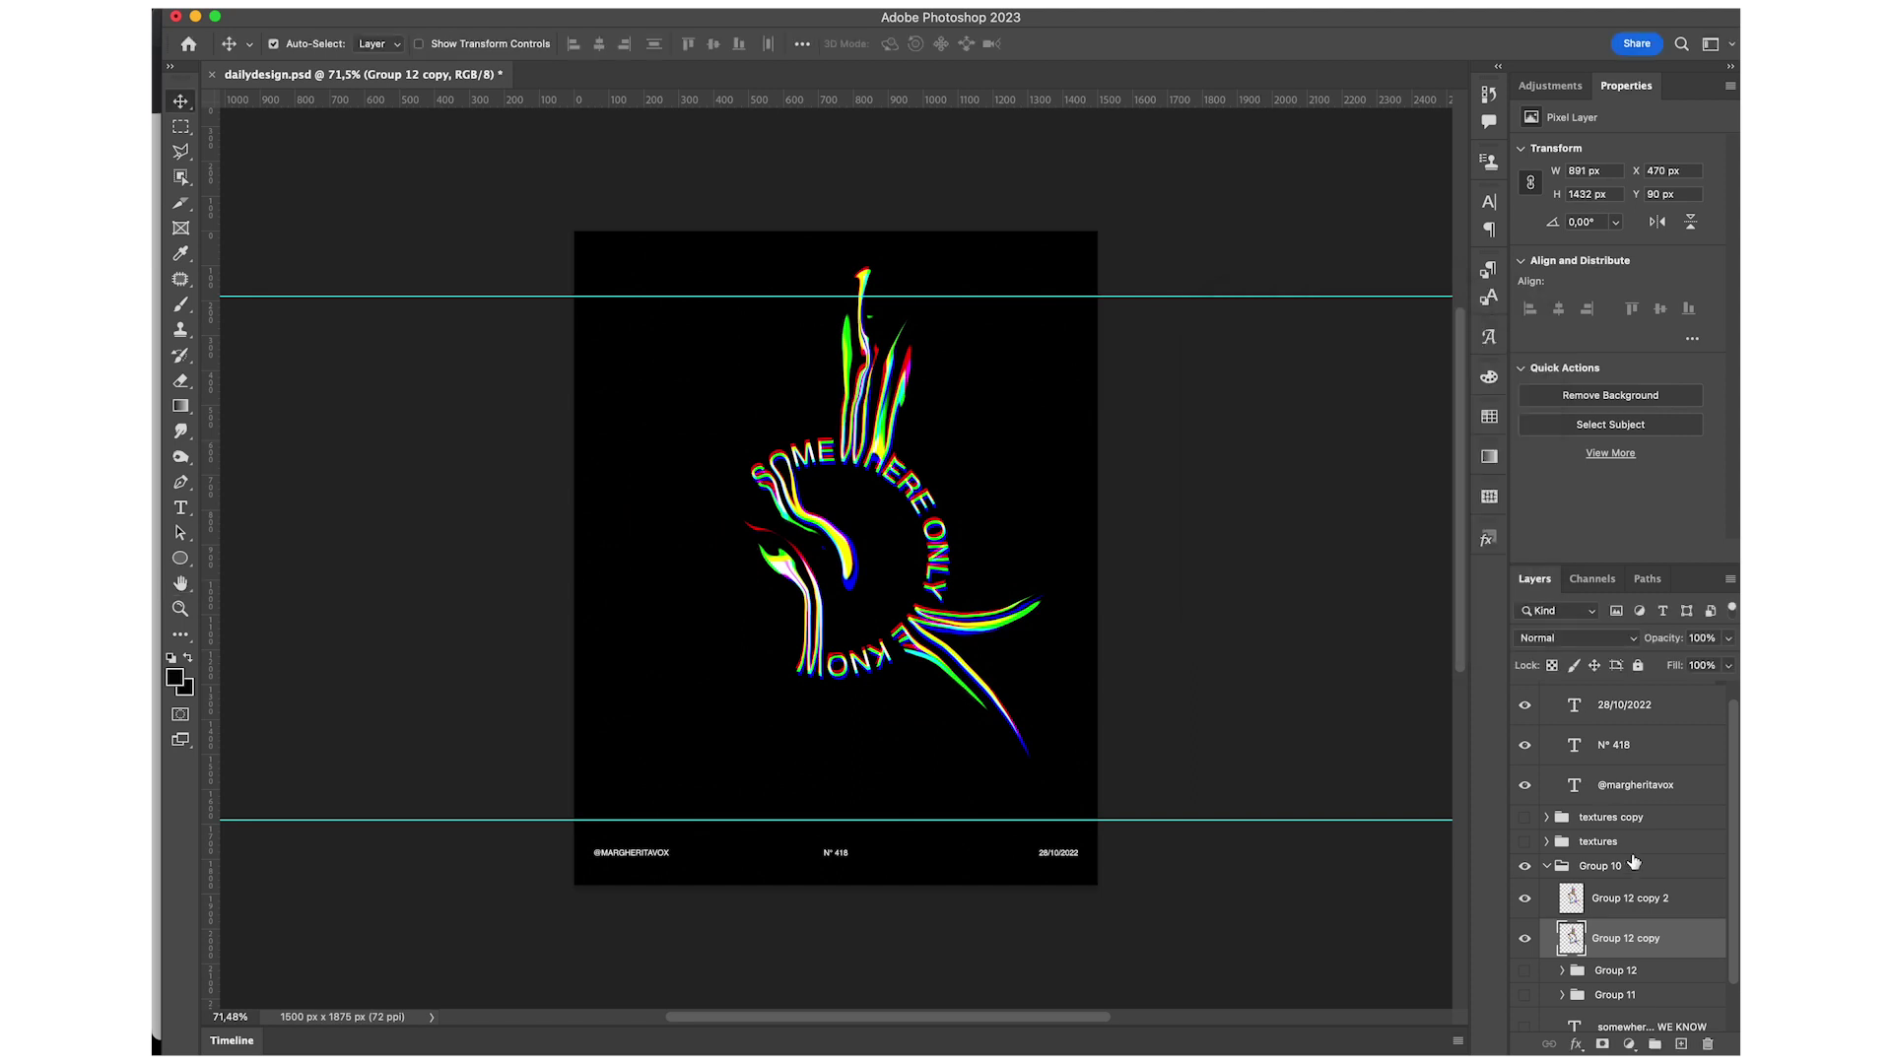
left_click(1522, 945)
left_click(1522, 945)
left_click(1525, 901)
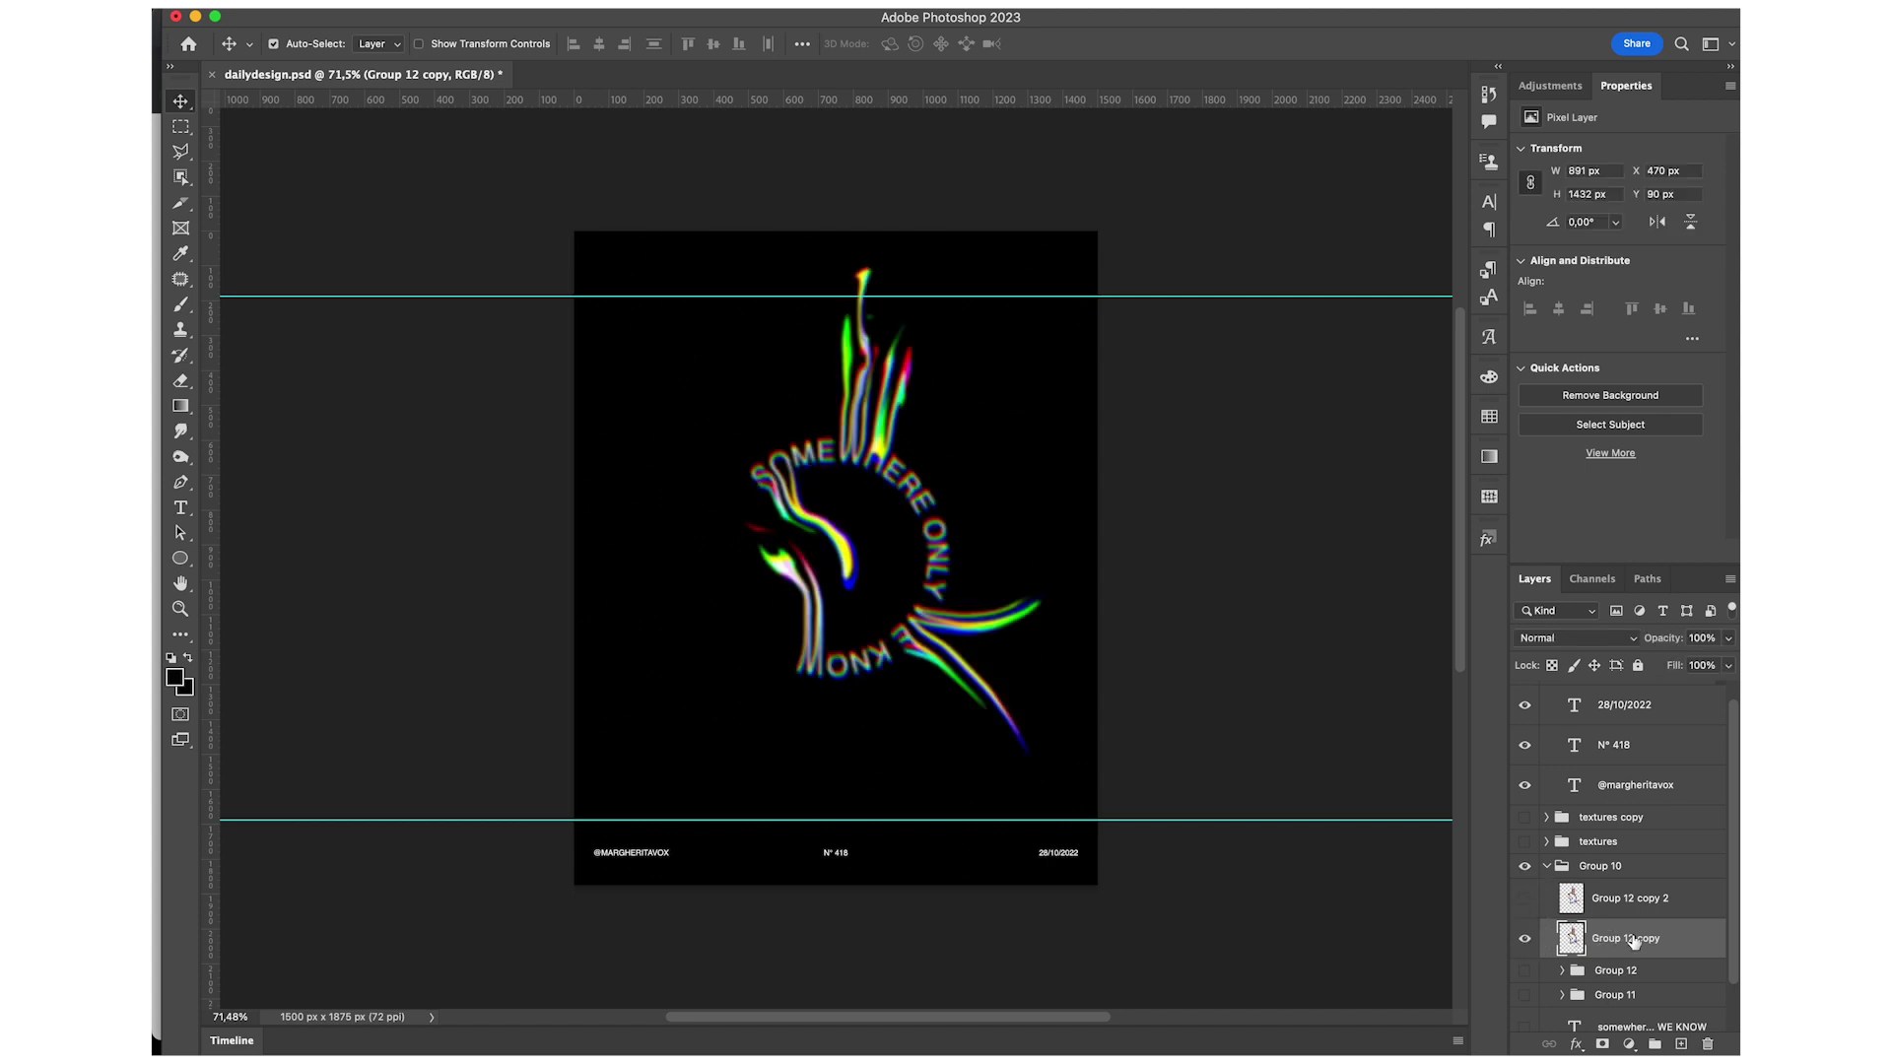
Remove the extra duplicate, show Group 12 copy 2 again, and give it a 1-pixel Gaussian Blur.
key("ctrl+j")
key("ctrl+j")
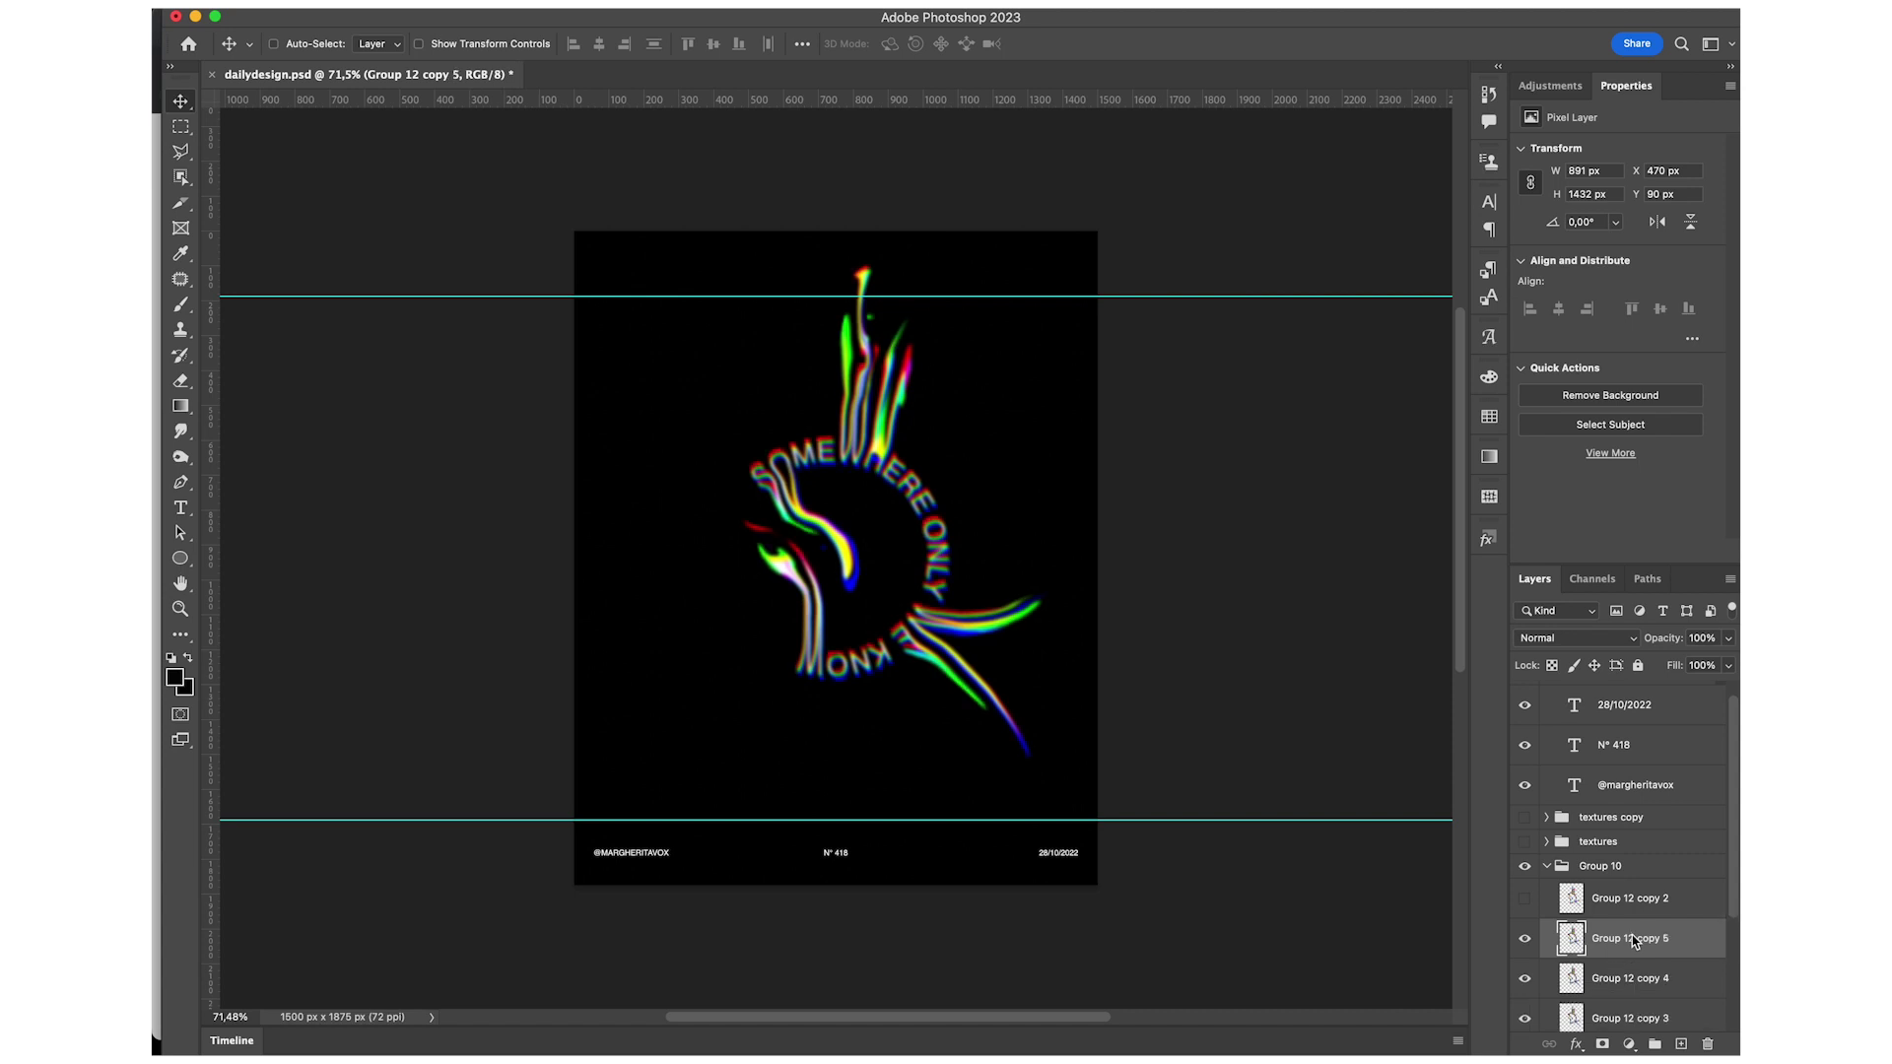
key("BackSpace")
key("BackSpace")
key("BackSpace")
left_click(1636, 907)
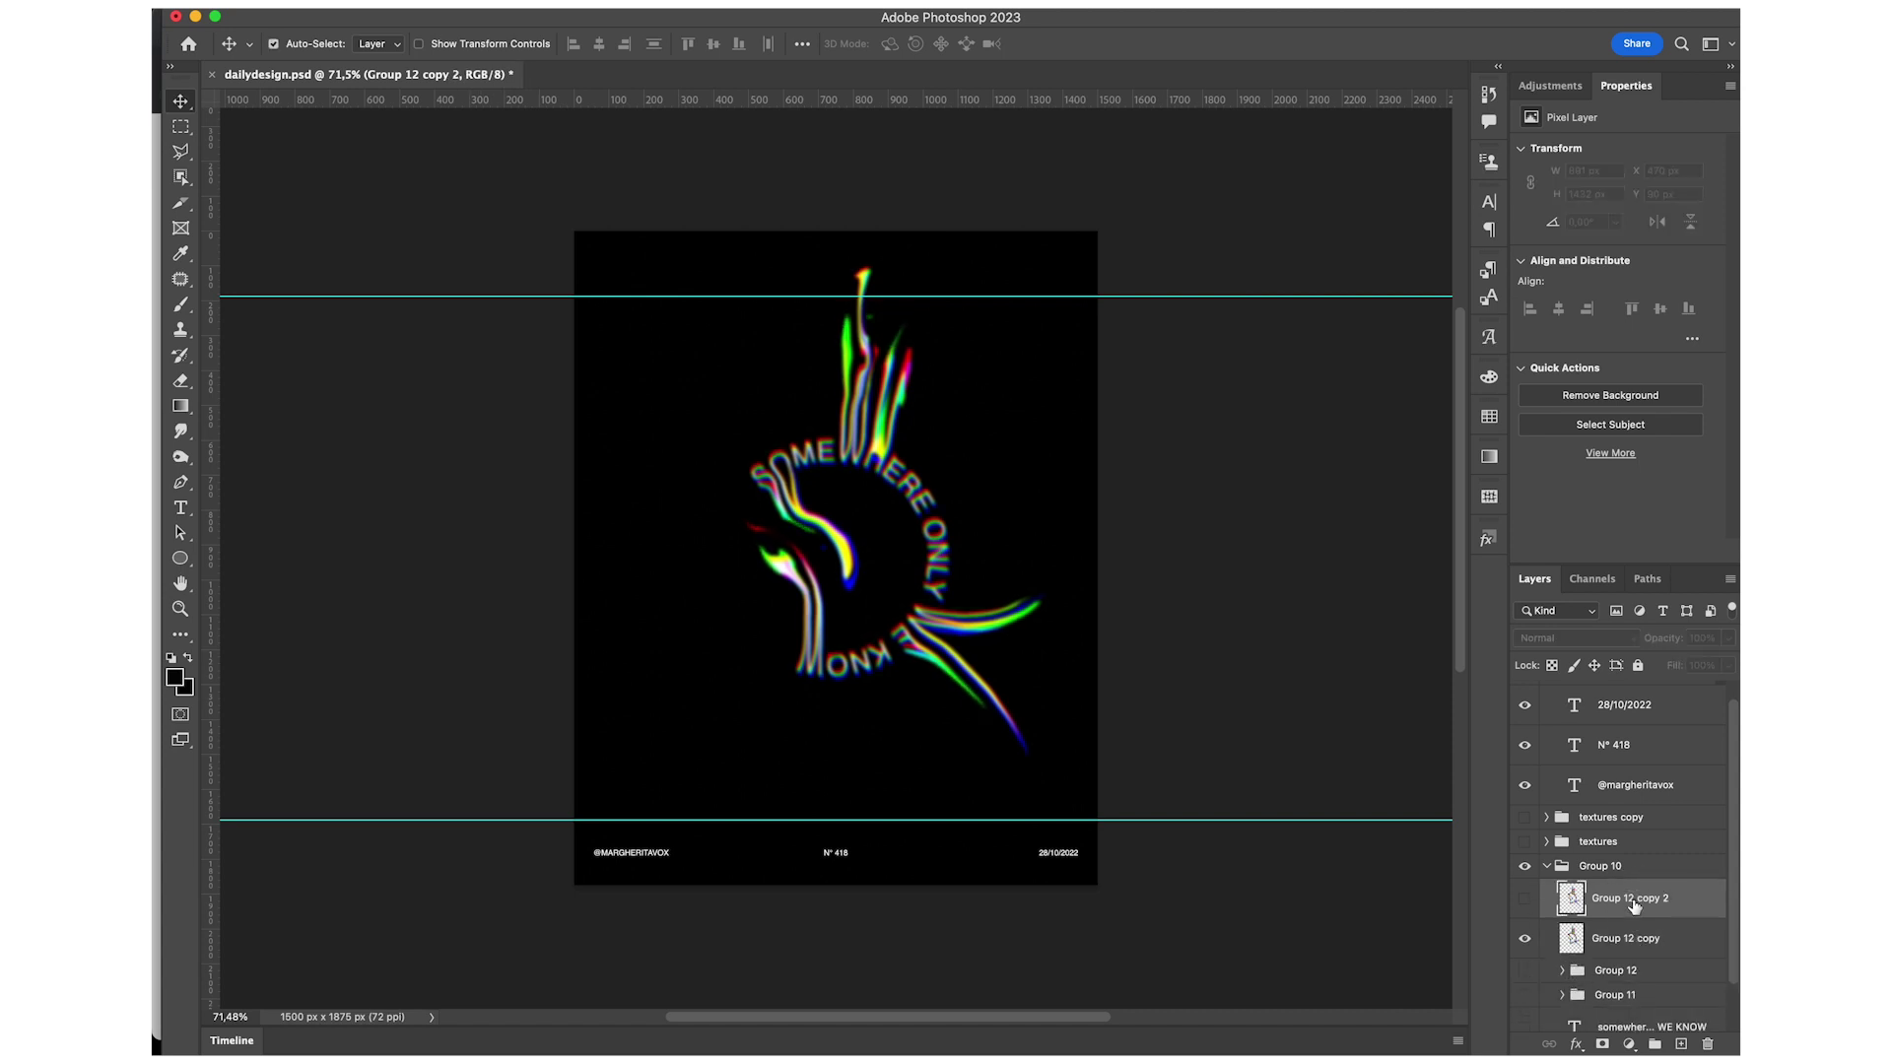
left_click(1525, 901)
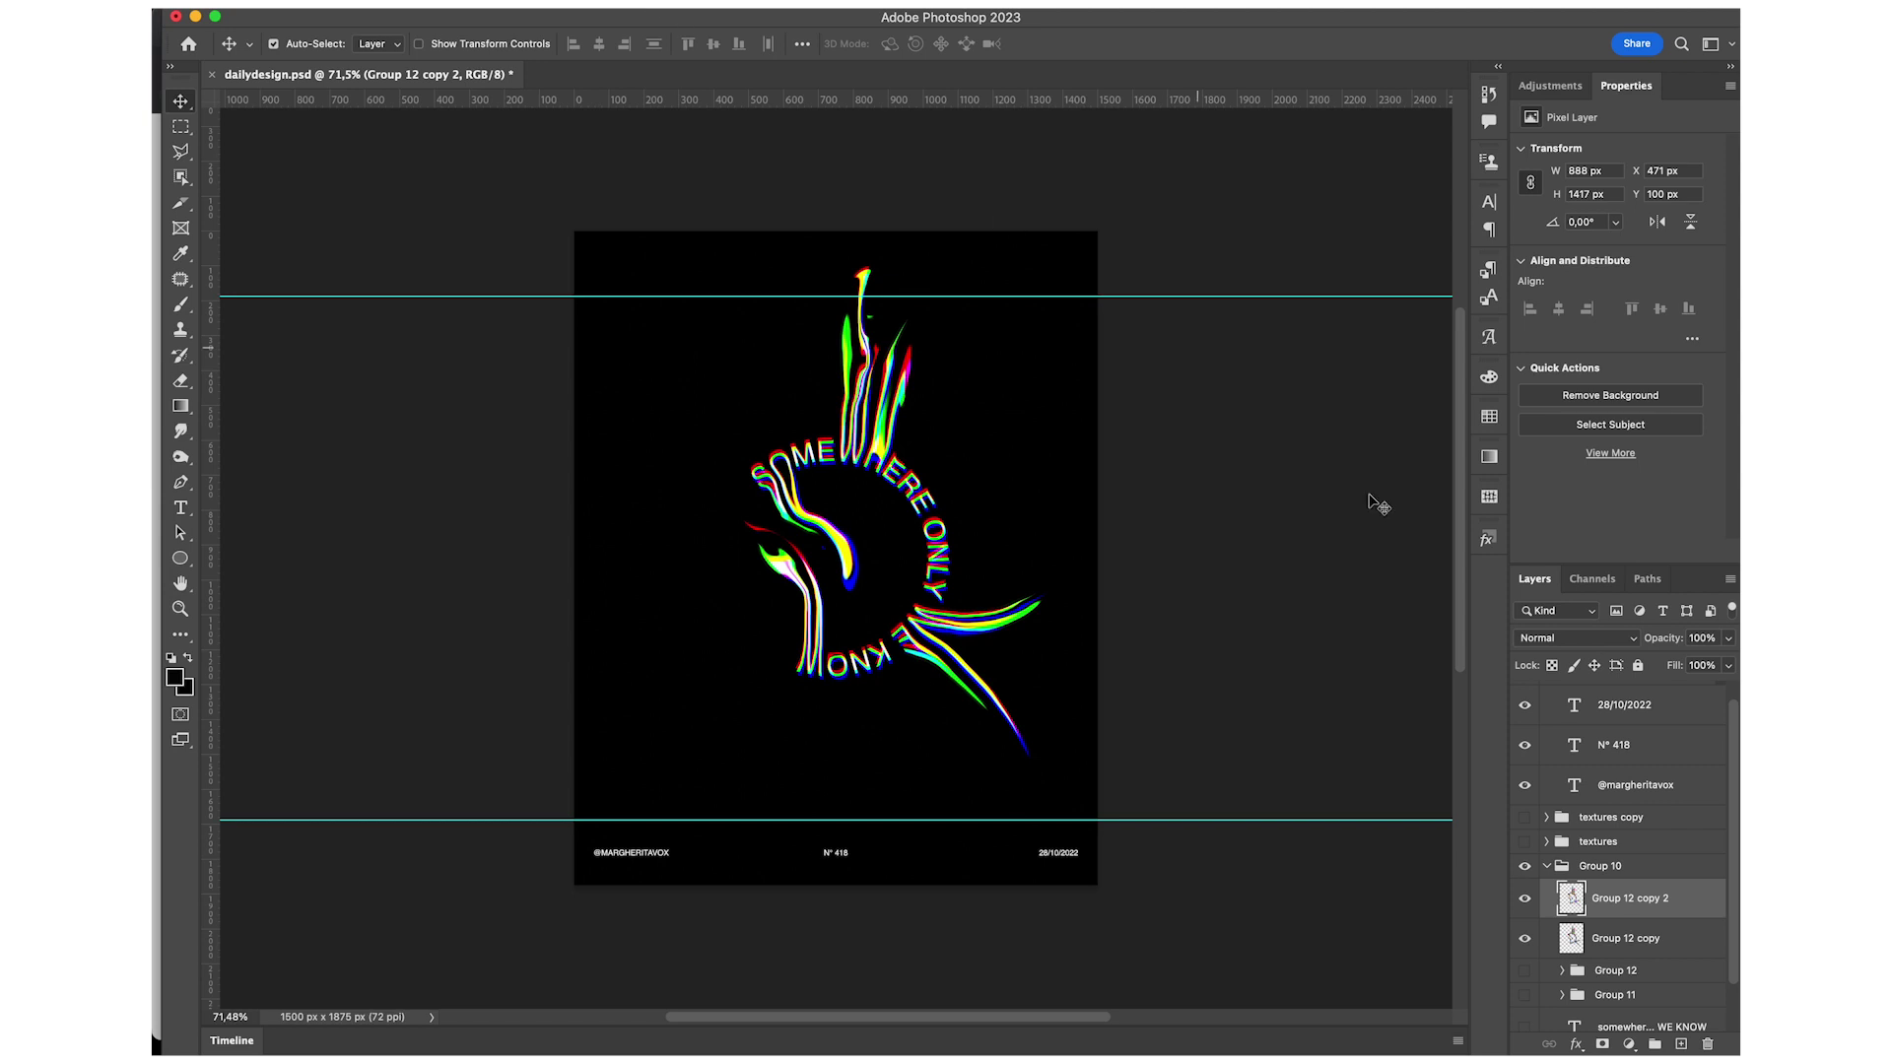
left_click(604, 10)
mouse_move(612, 244)
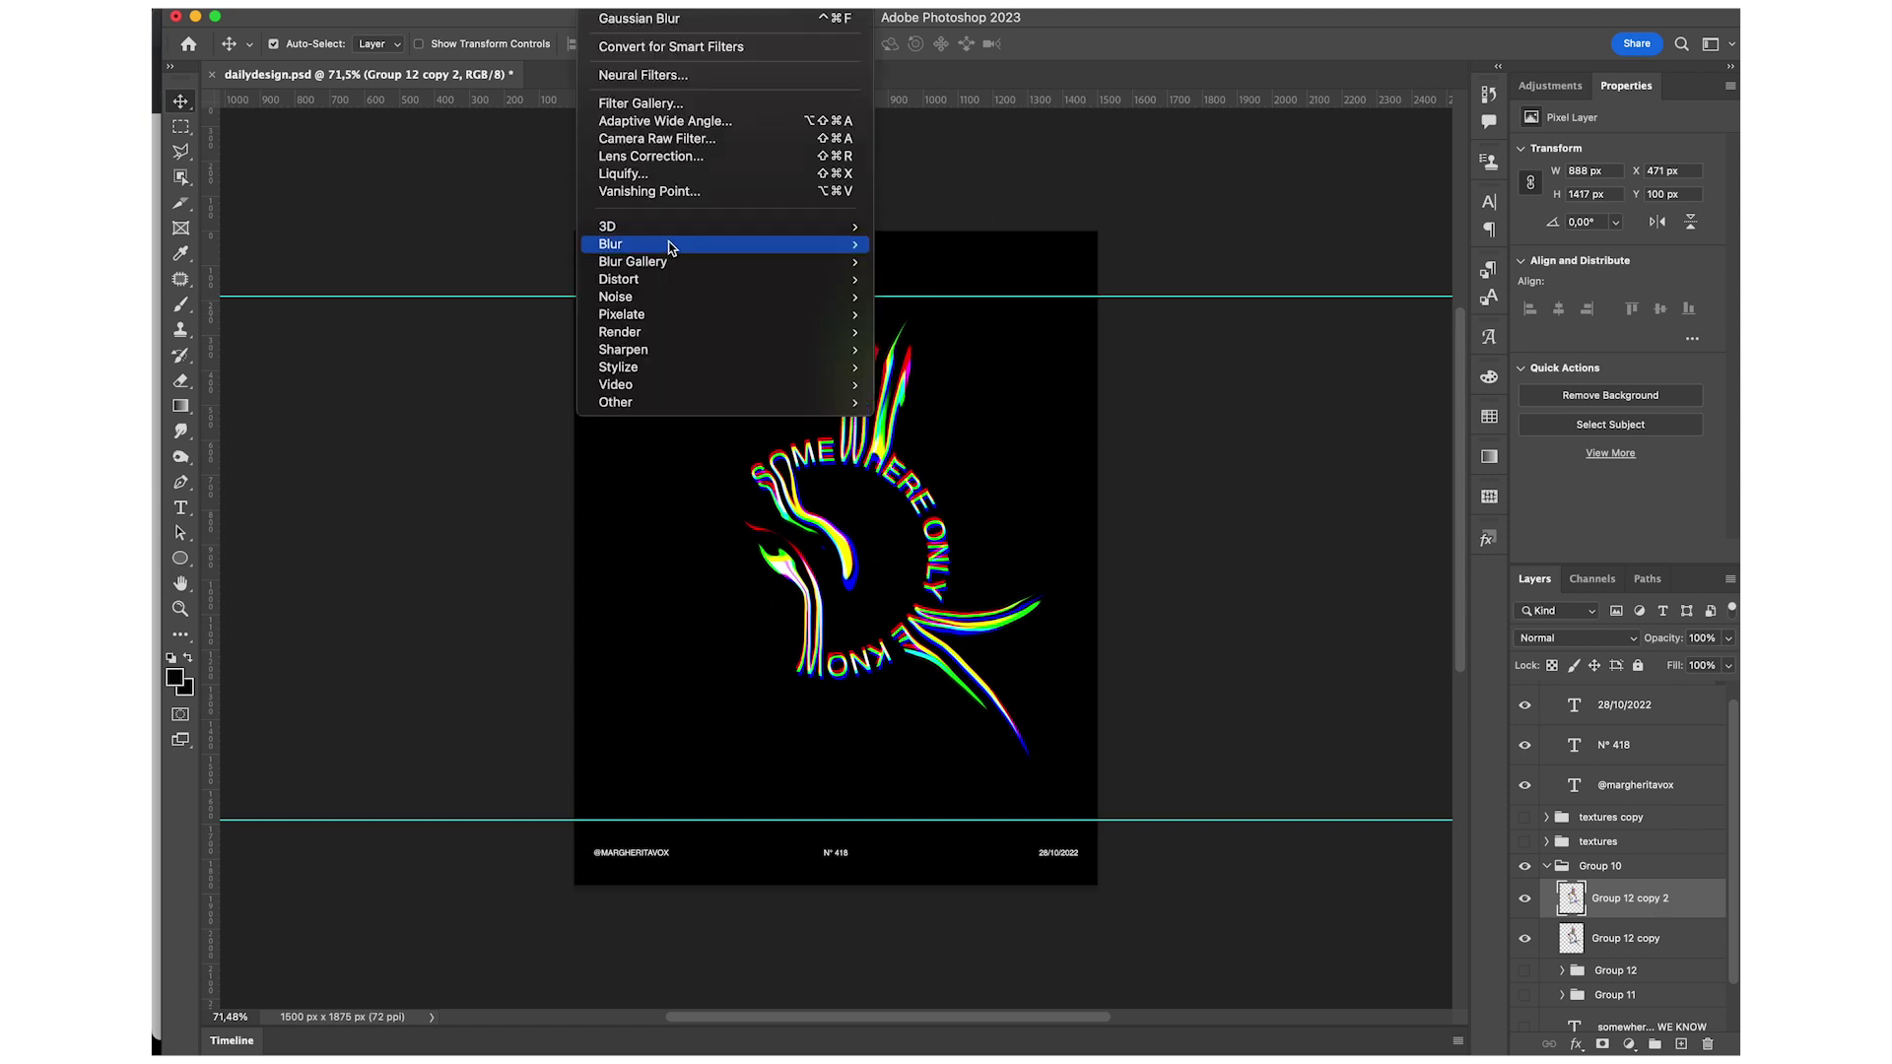
left_click(1025, 320)
type("1")
key("Return")
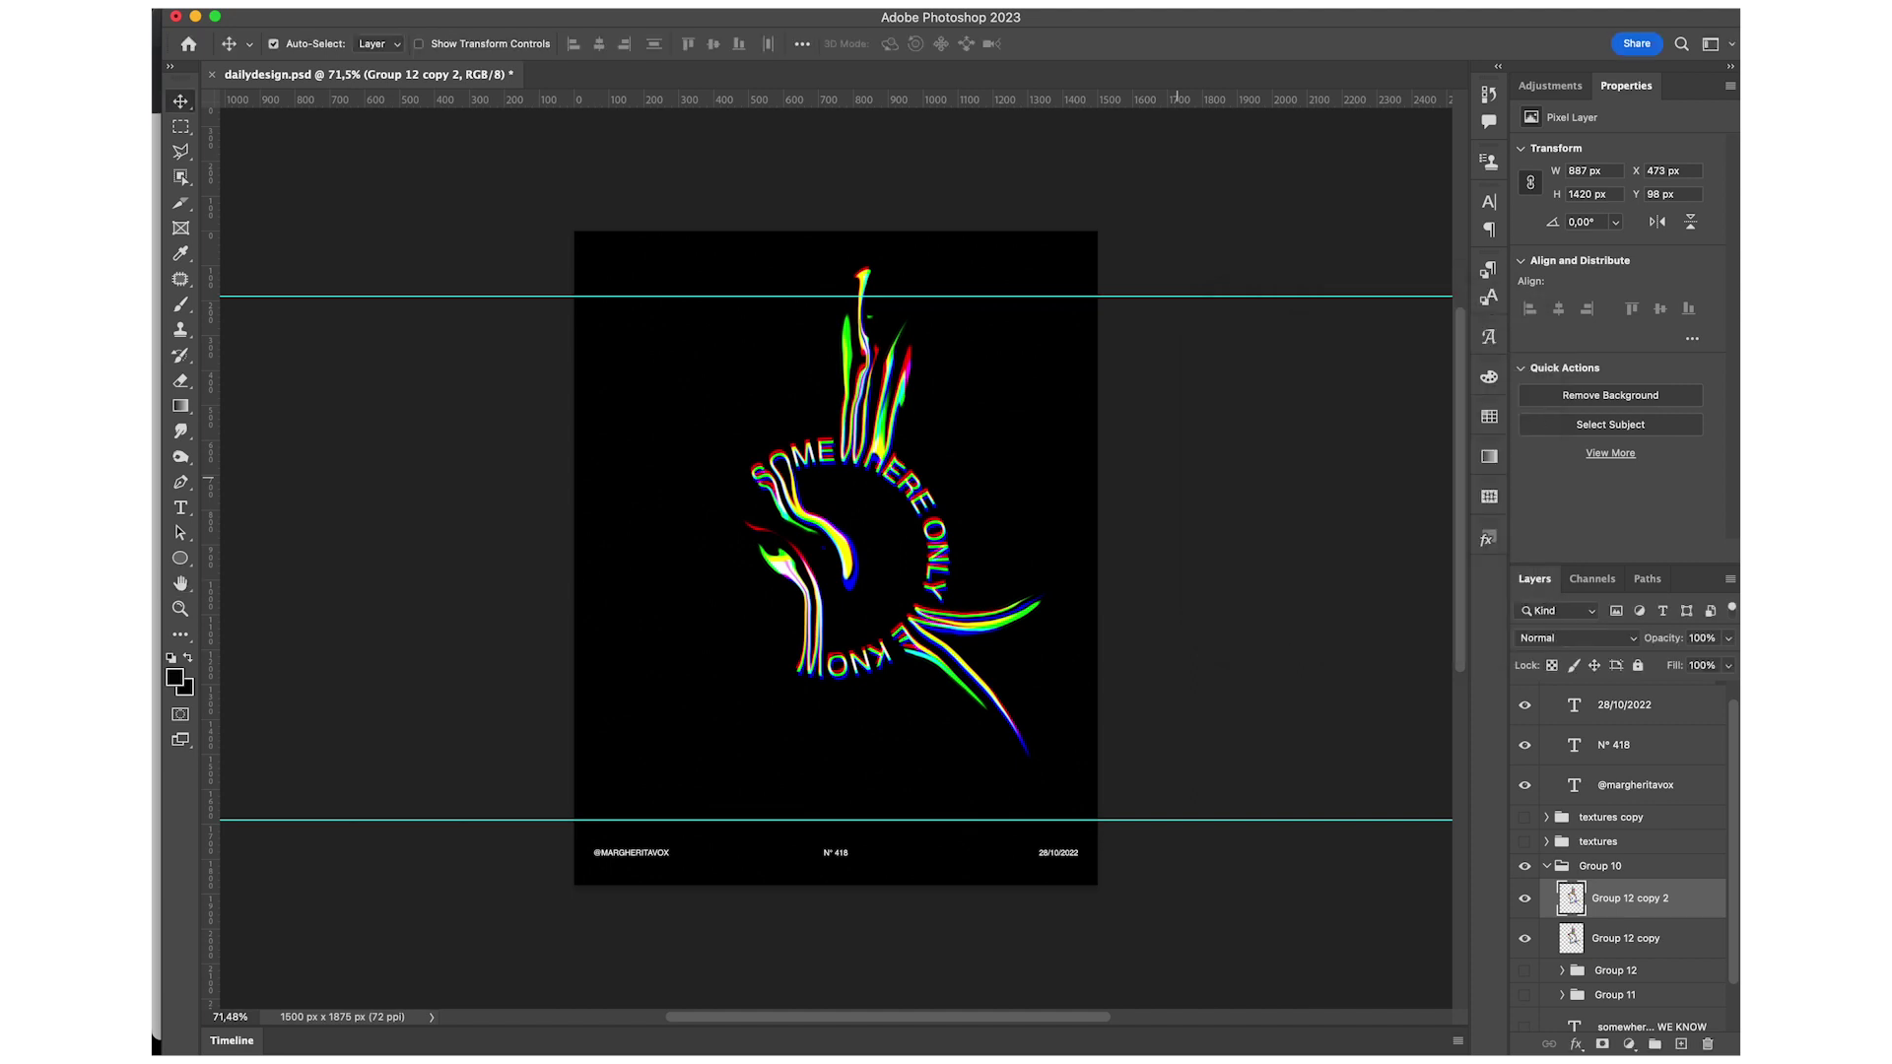
Create Group 12 copy 3 with a 1-pixel blur, placed below Group 12 copy 2.
key("ctrl+j")
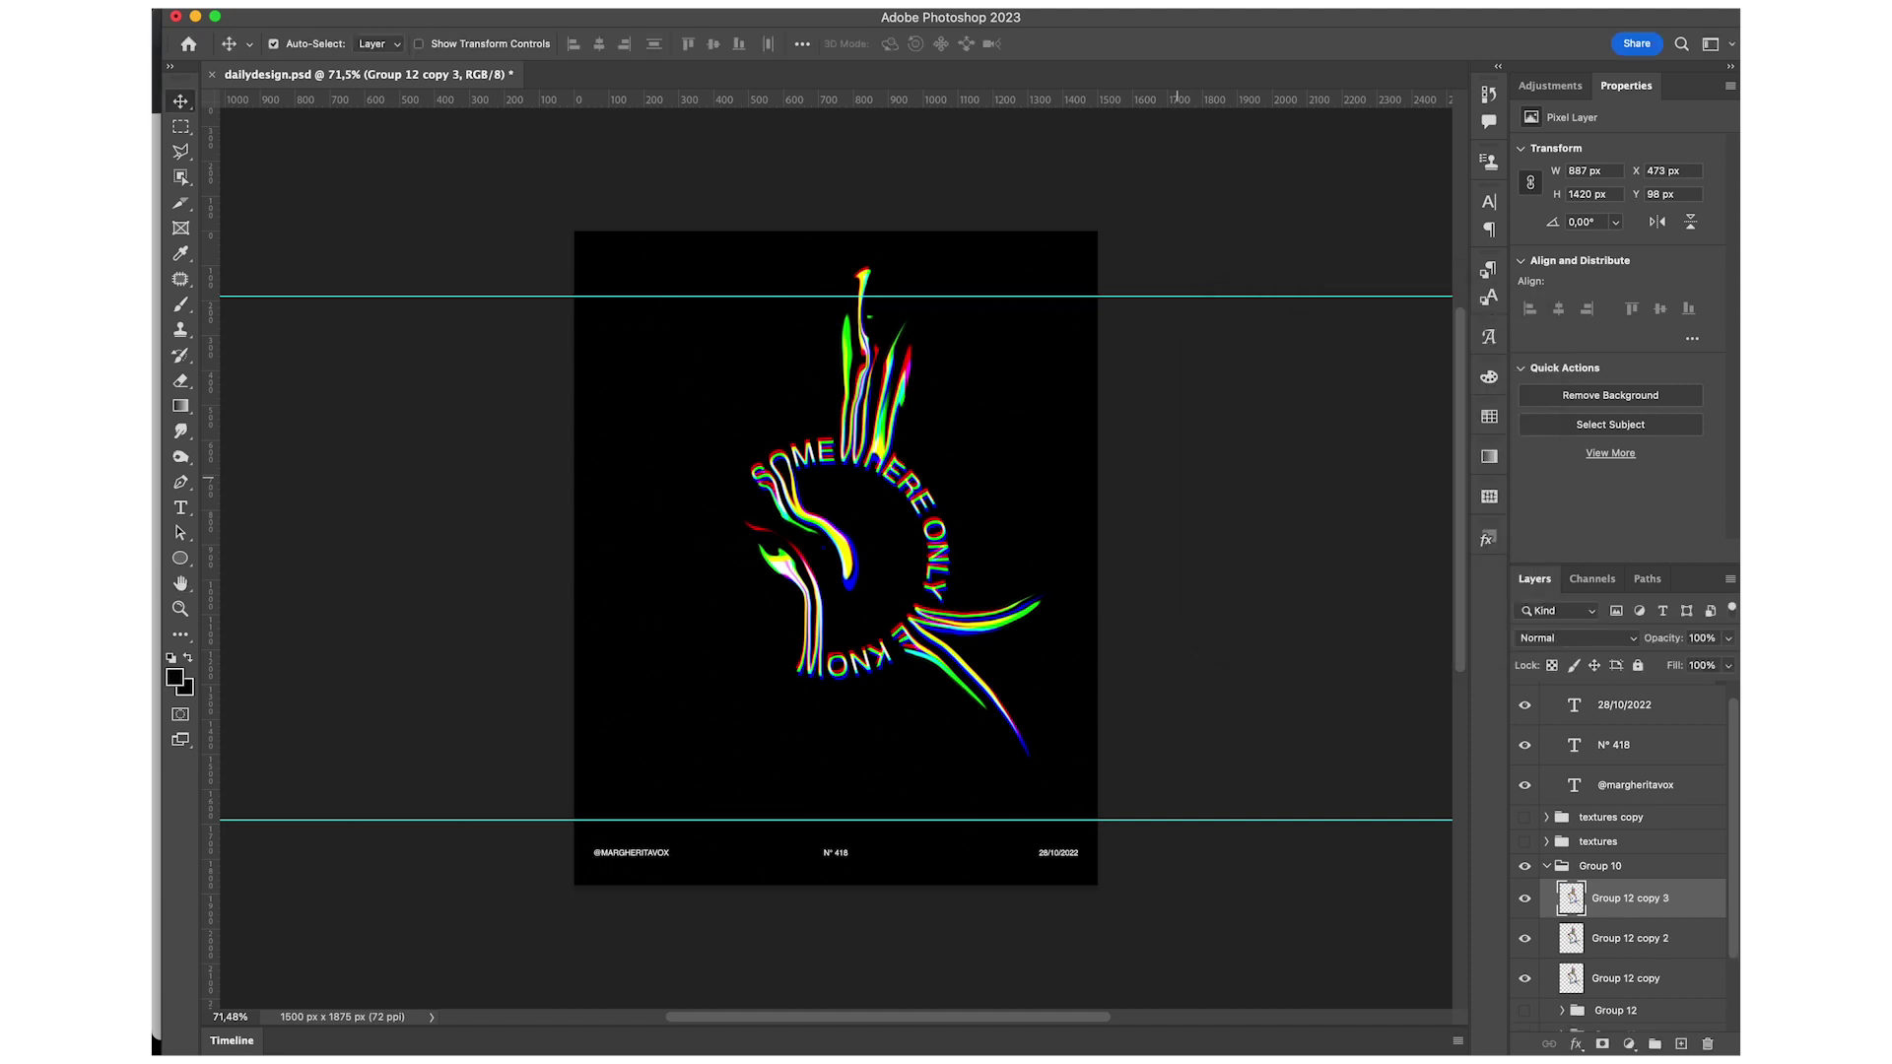
left_click(597, 5)
mouse_move(611, 244)
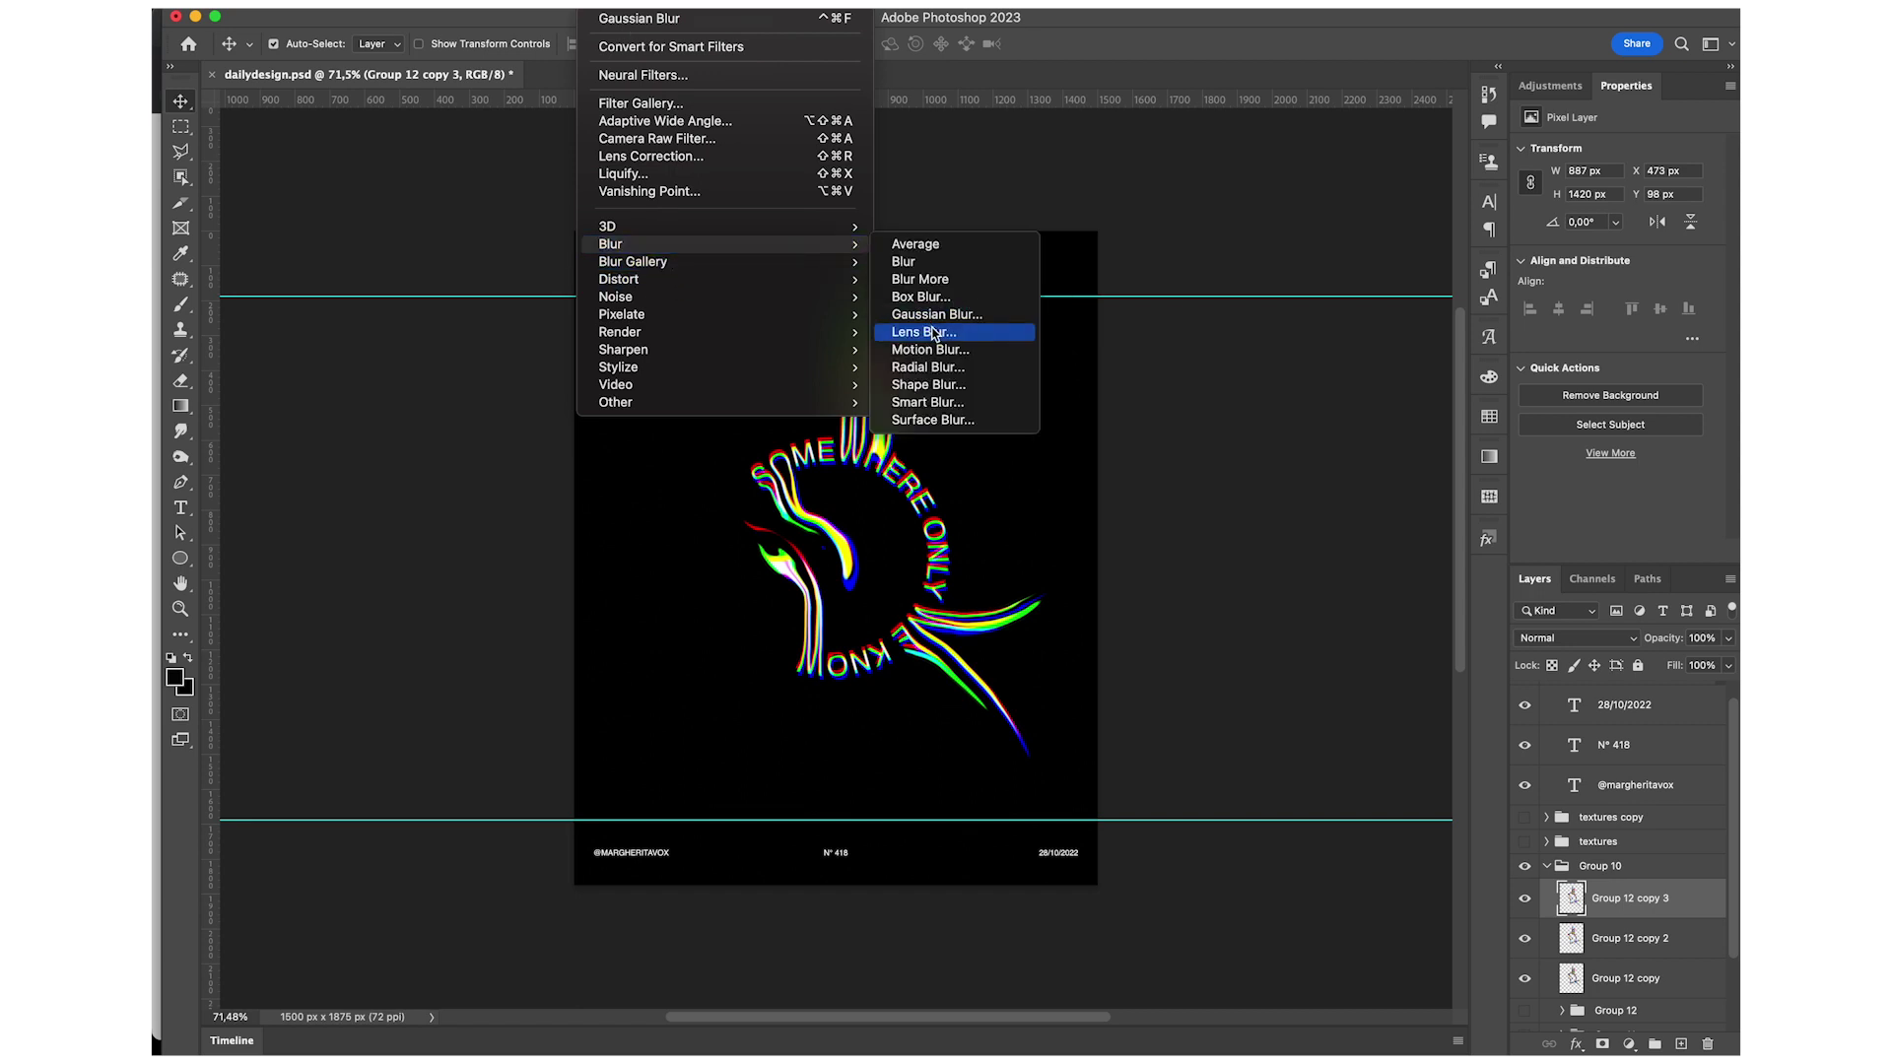
left_click(931, 316)
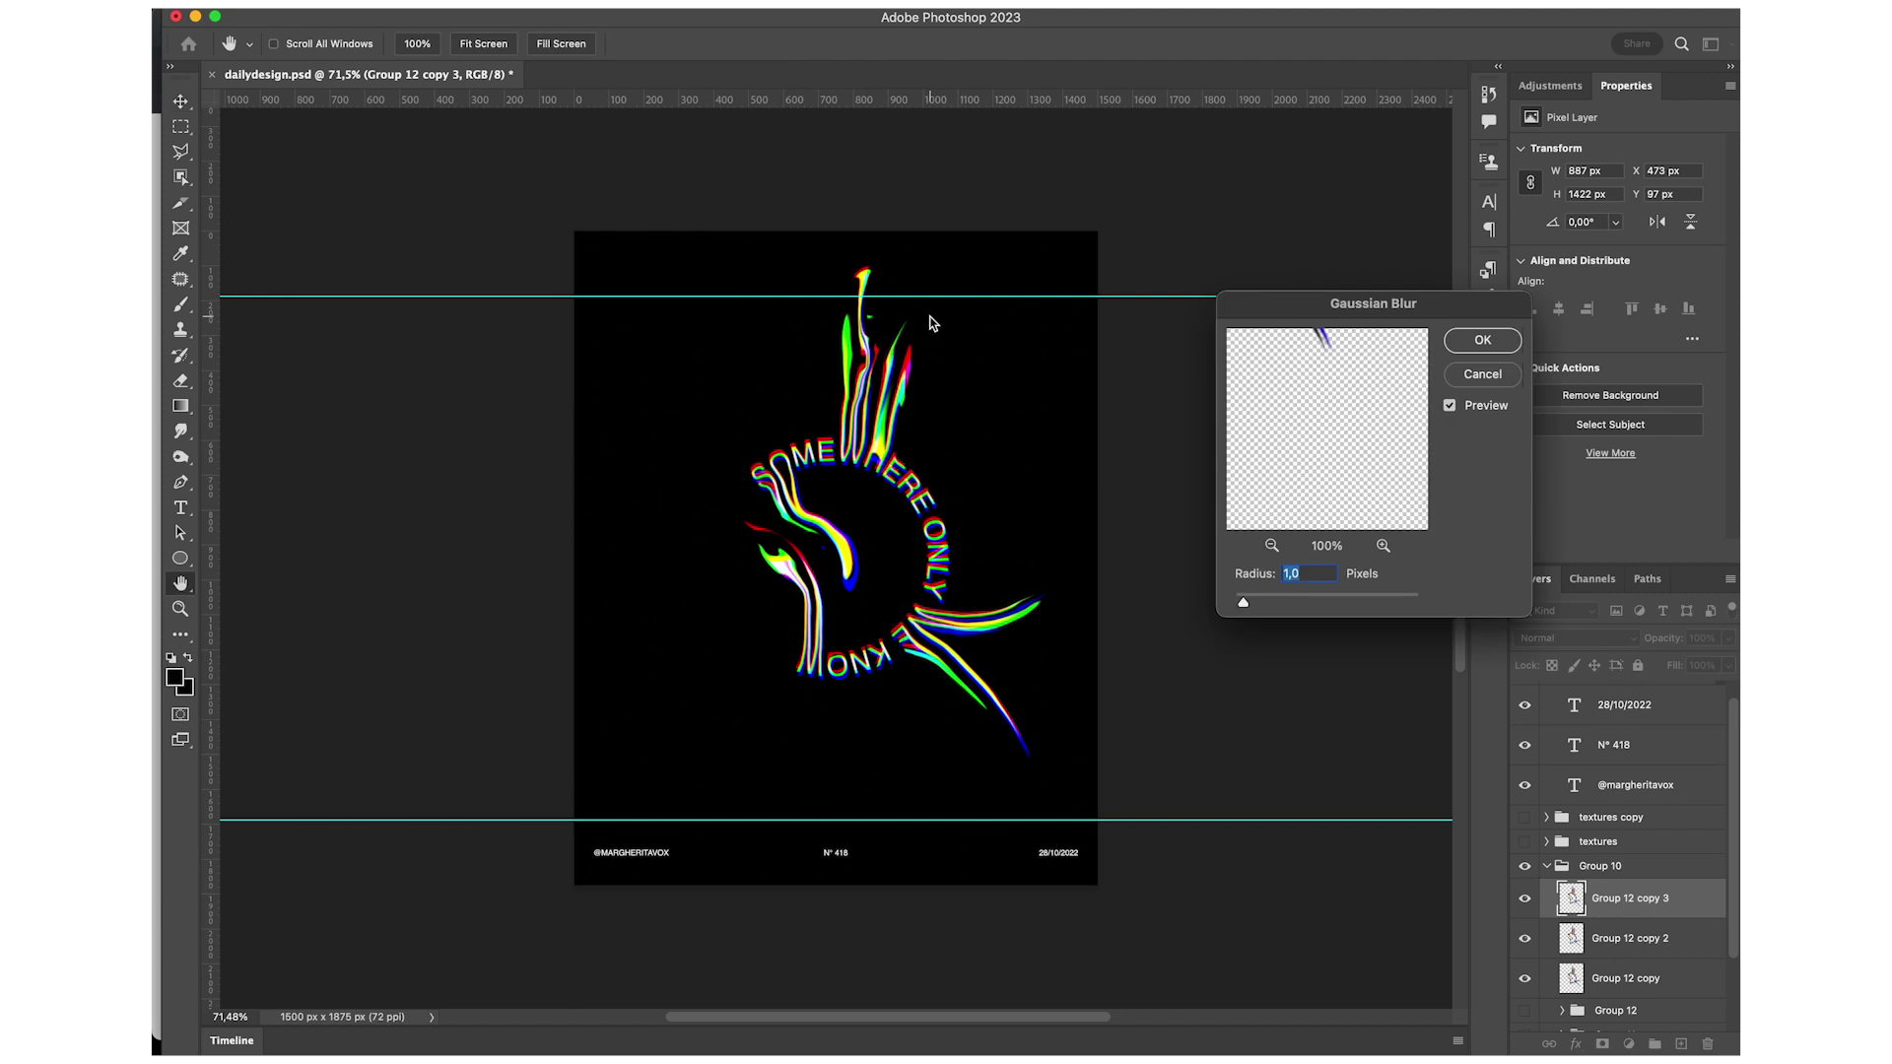
key("Return")
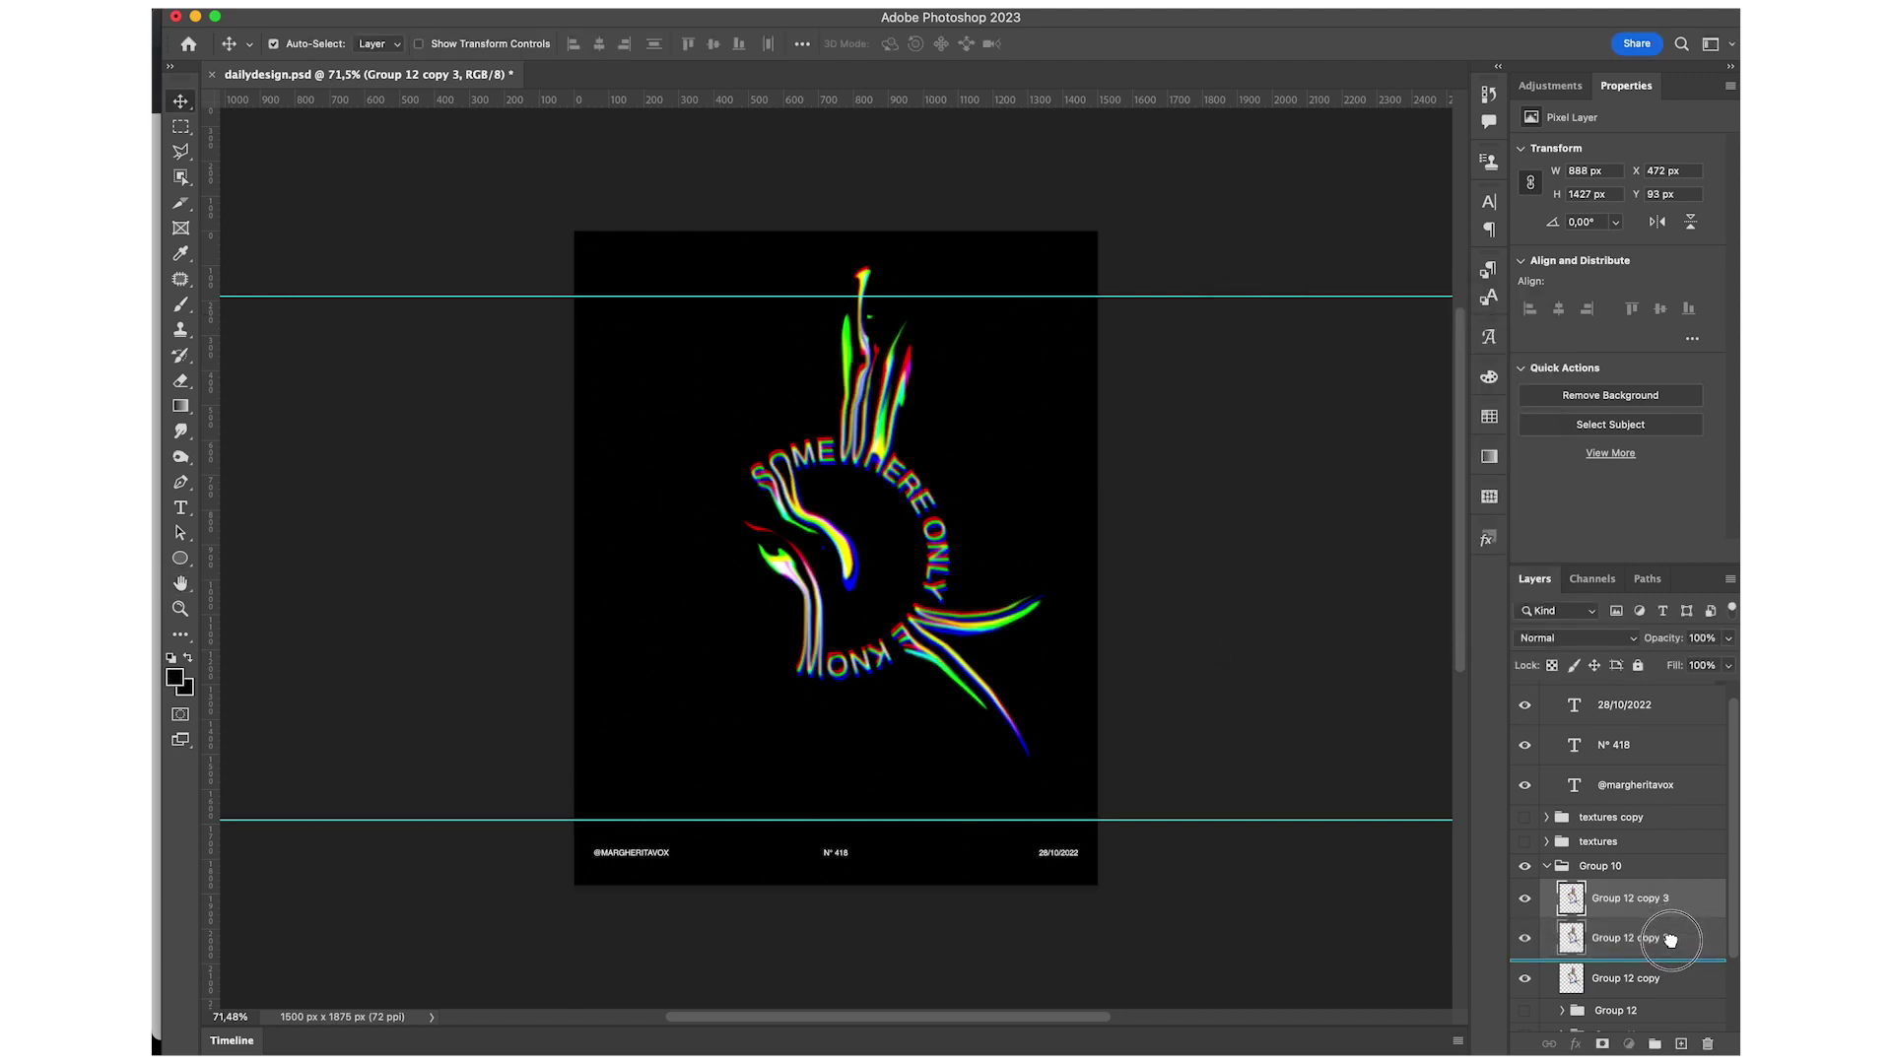
left_click_drag(1675, 907, 1674, 951)
left_click(1524, 939)
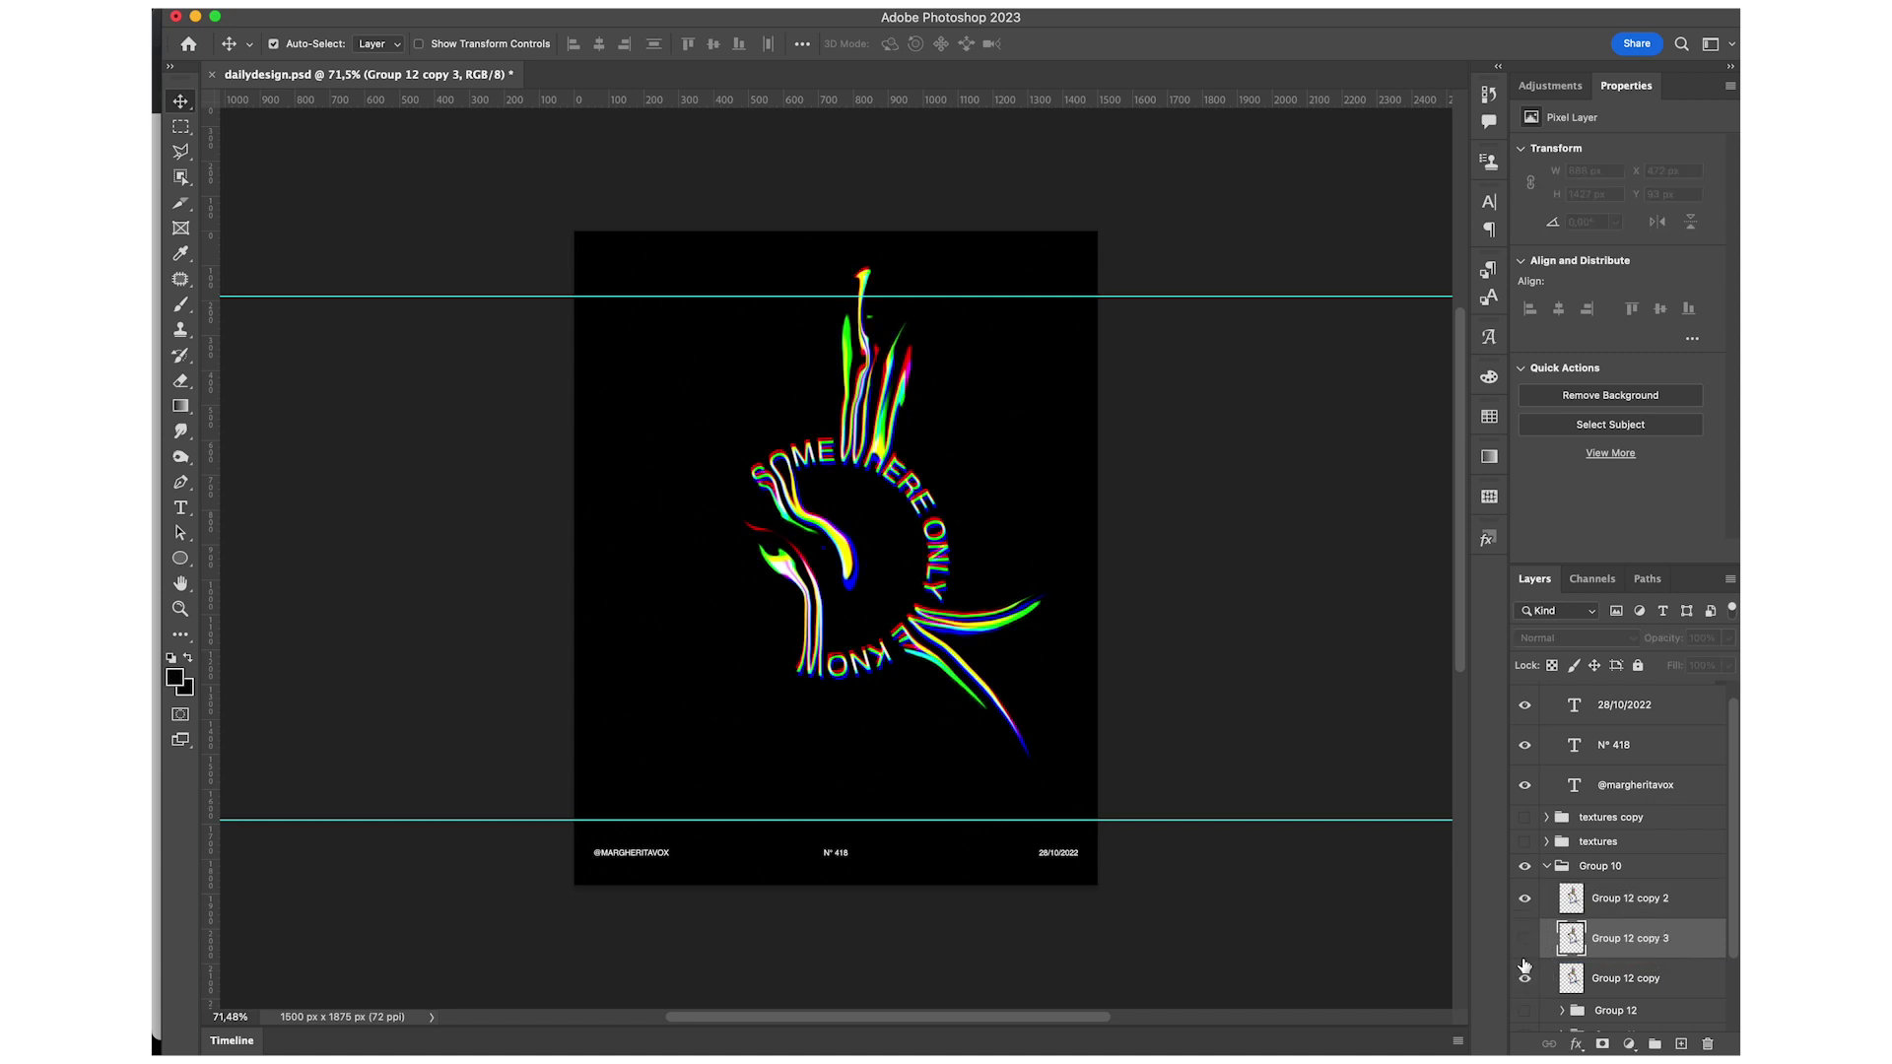
Show Group 12 copy 3 again and open the selected lettering layer in Liquify.
left_click(1526, 940)
left_click(1654, 977)
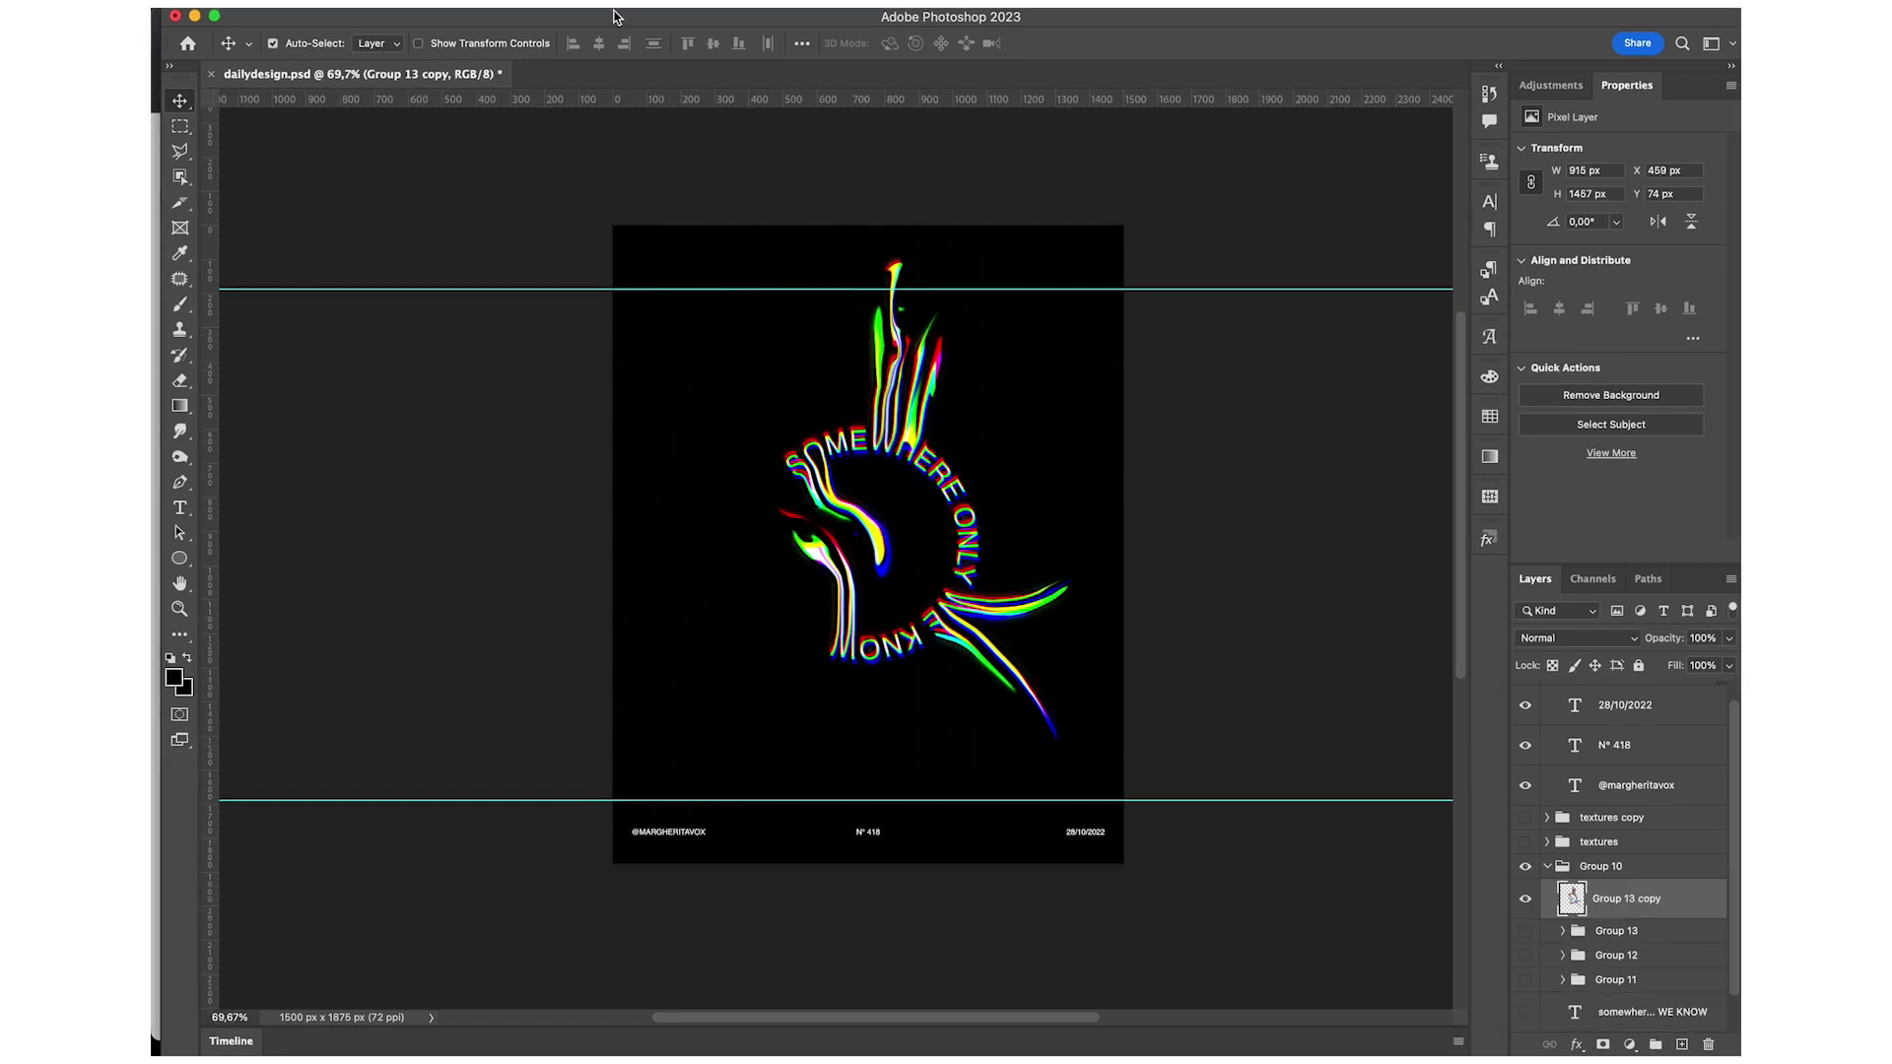
left_click(618, 8)
mouse_move(617, 295)
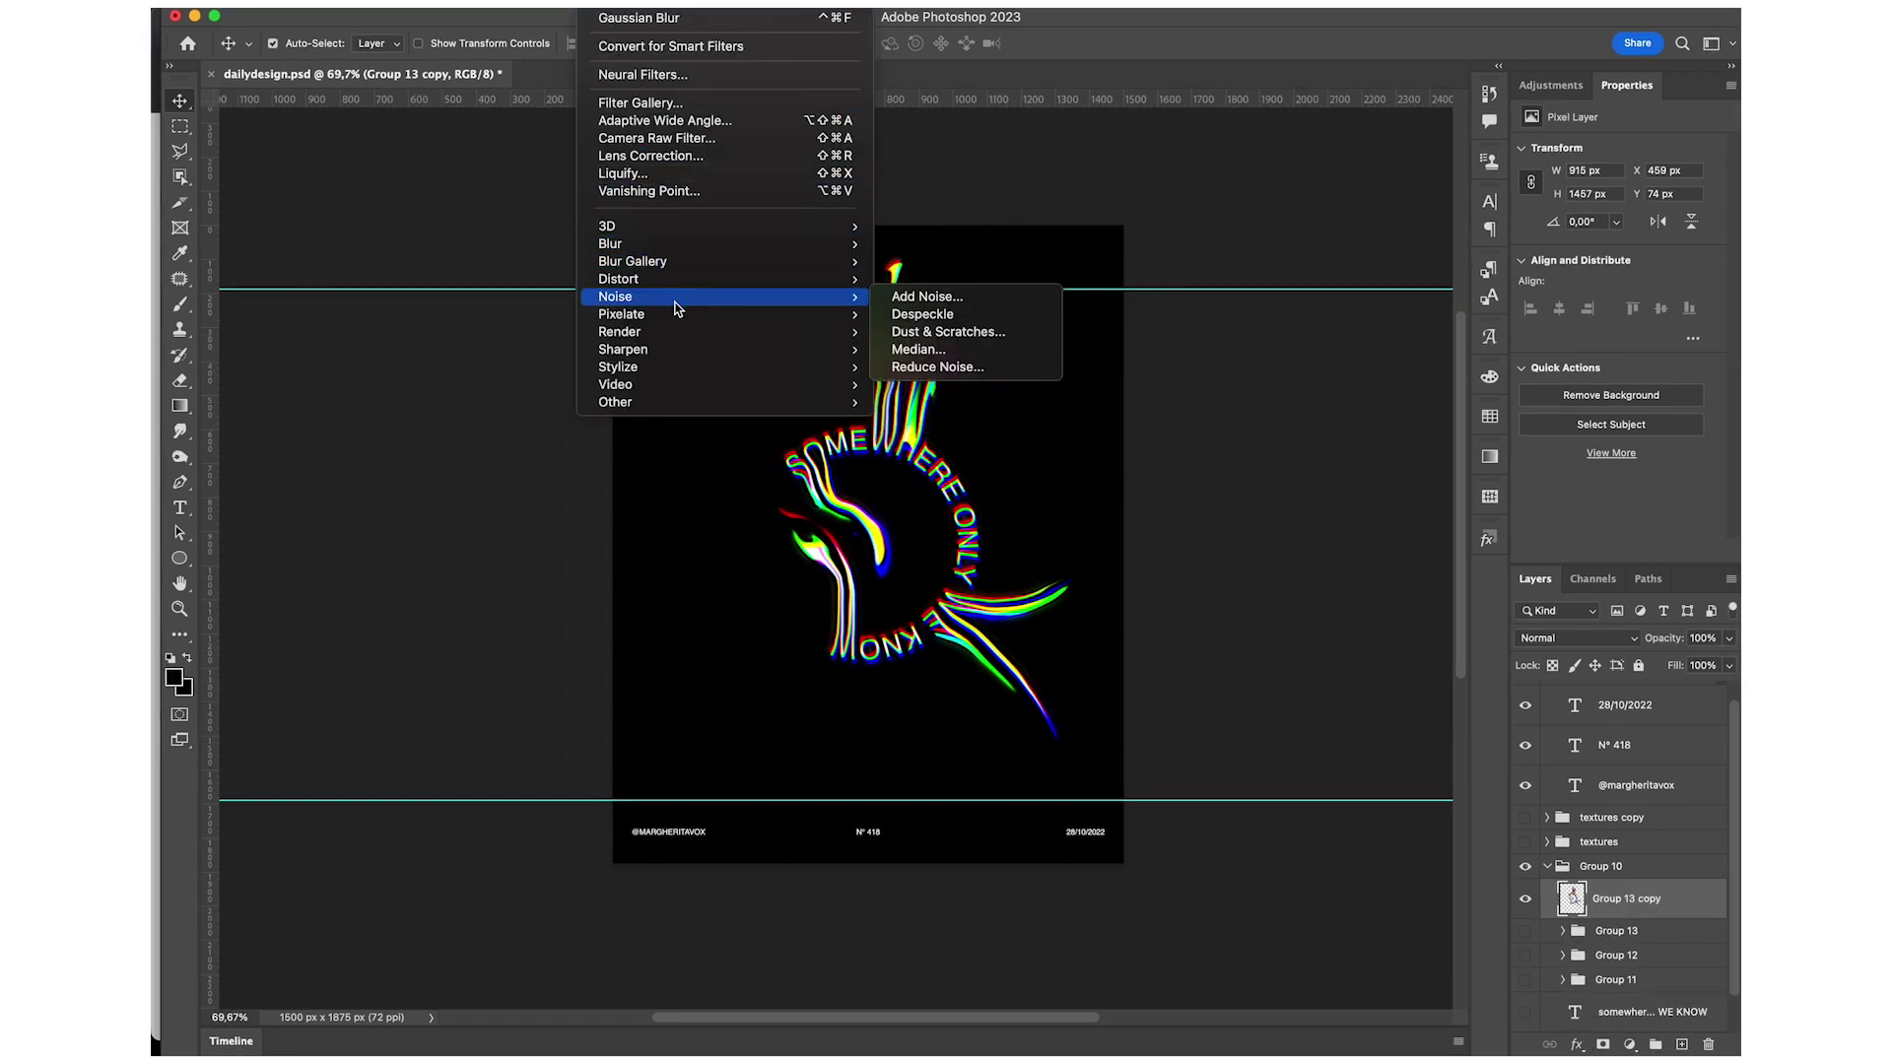
left_click(631, 173)
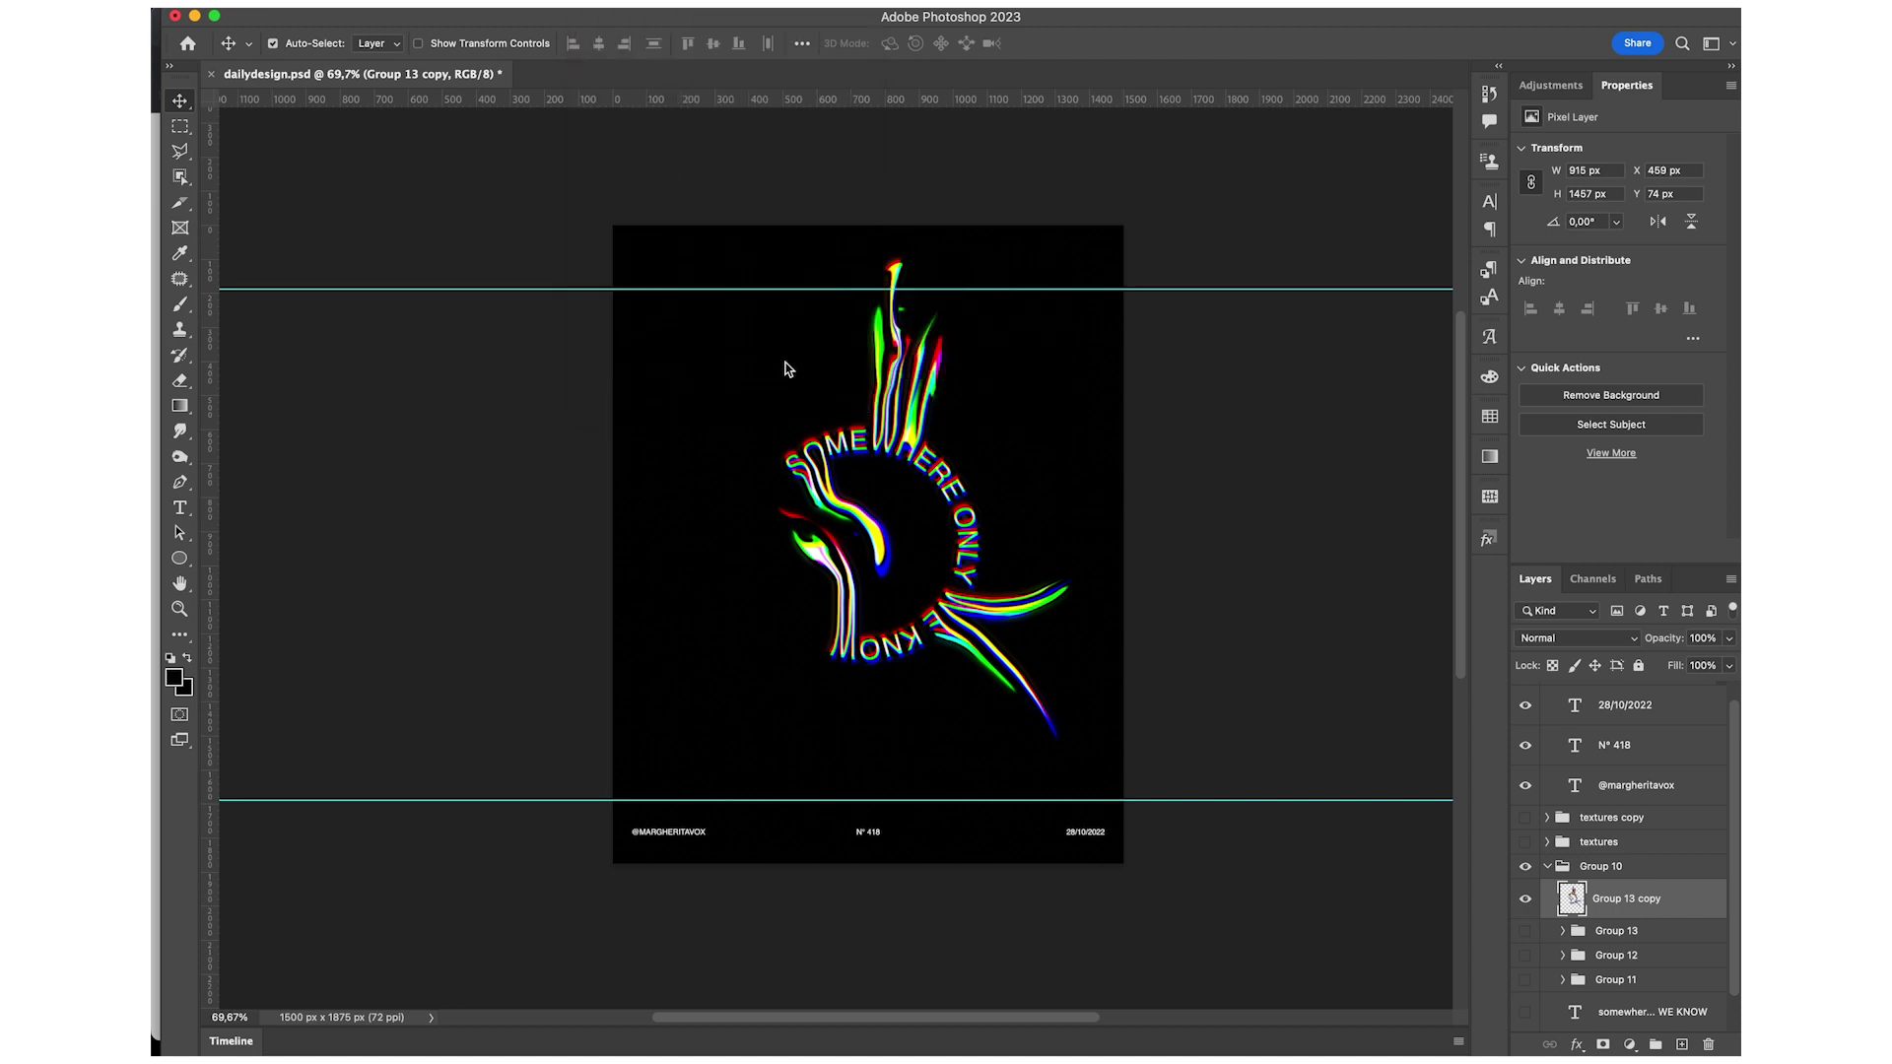
Zoom the Liquify preview to 50% and set up Forward Warp with brush size 285.
key("z")
left_click(853, 508, "alt")
left_click(854, 508, "alt")
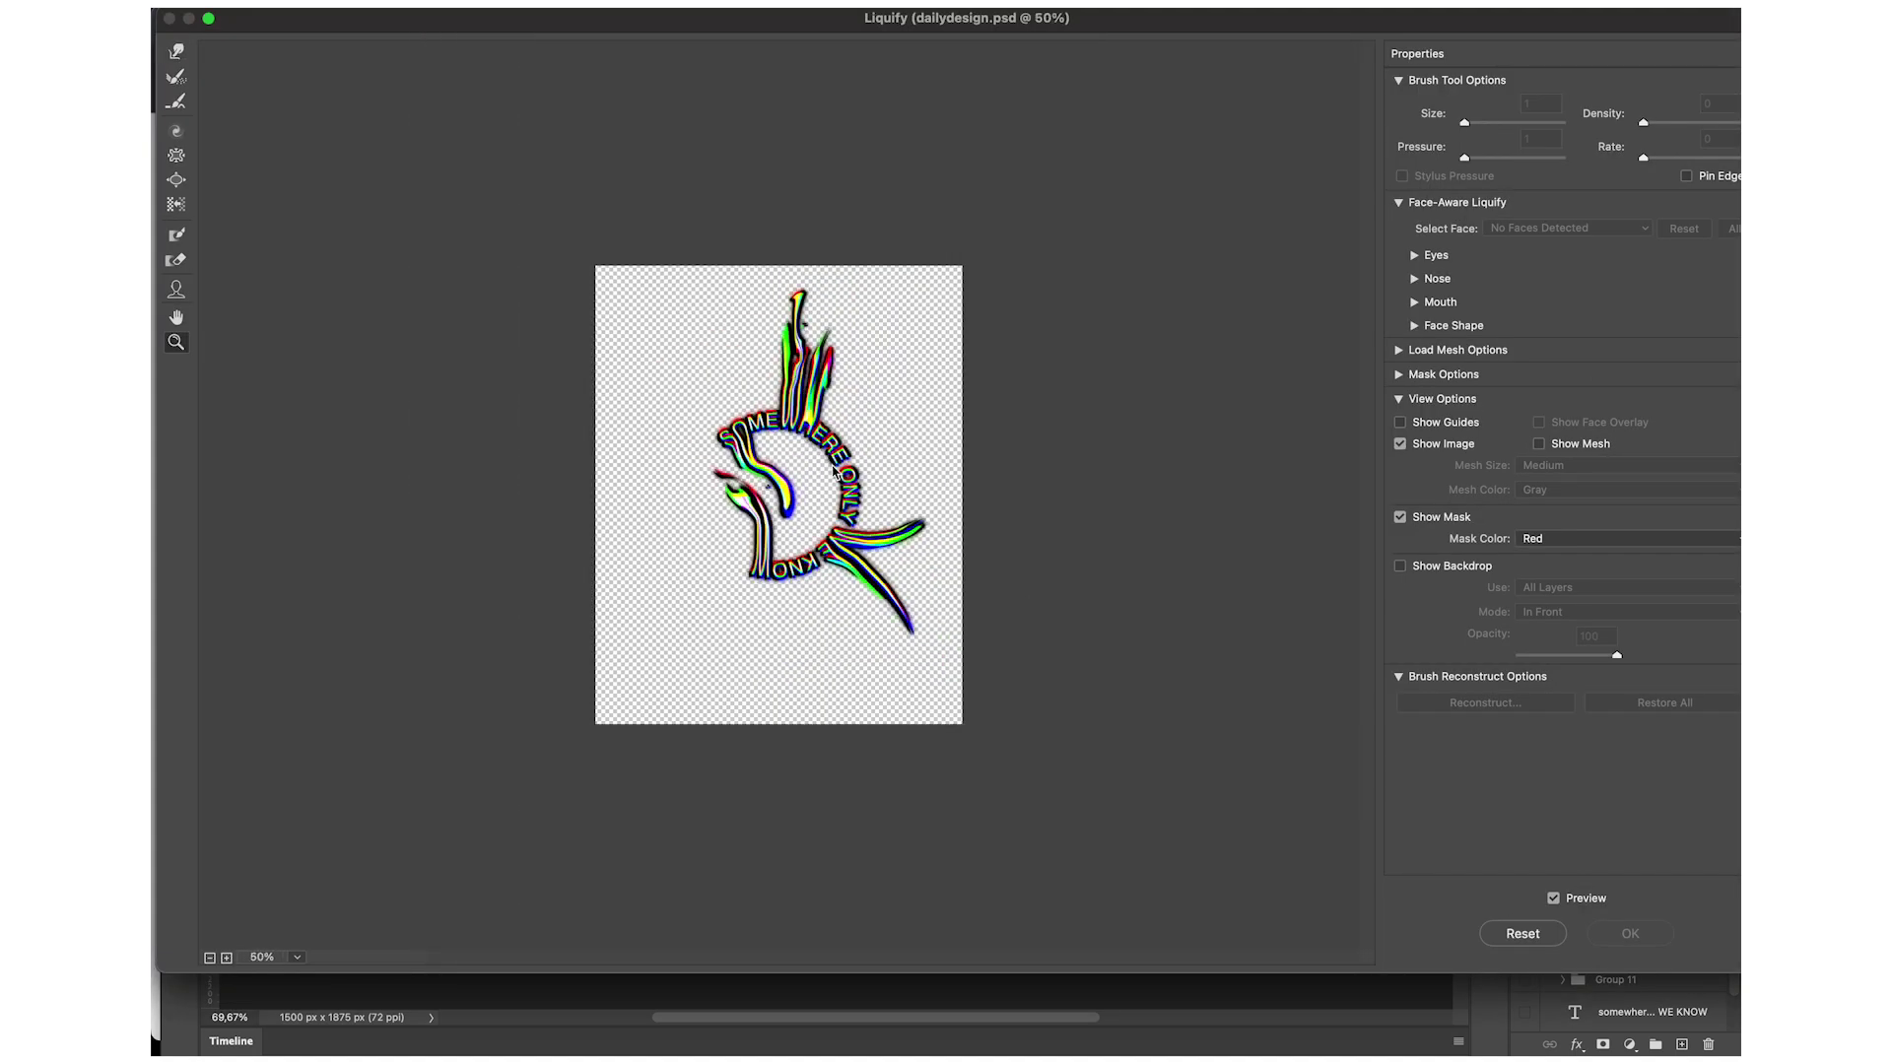
left_click(179, 55)
left_click_drag(671, 389, 741, 388)
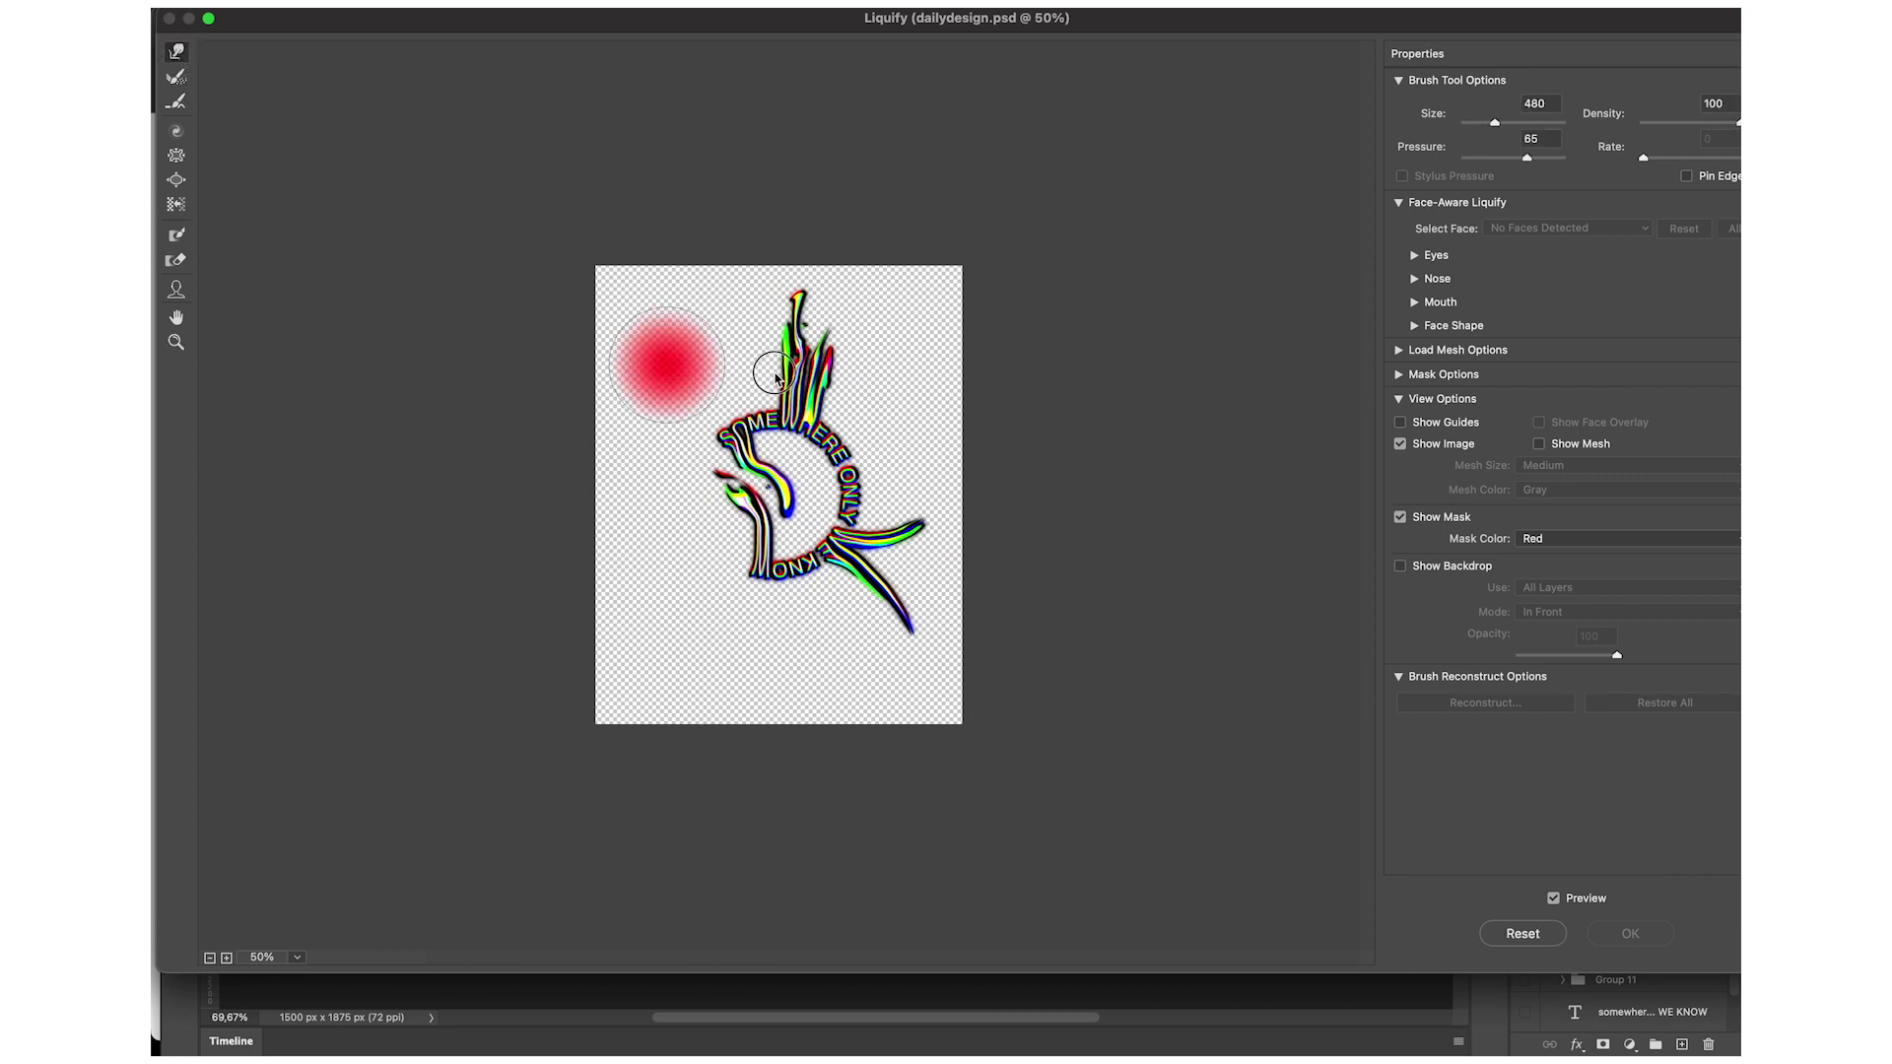
Push the upper colour strands up into a broad swirl toward the top-right.
mouse_move(721, 427)
left_mouse_down()
mouse_move(767, 388)
mouse_move(838, 378)
mouse_move(803, 211)
left_mouse_up()
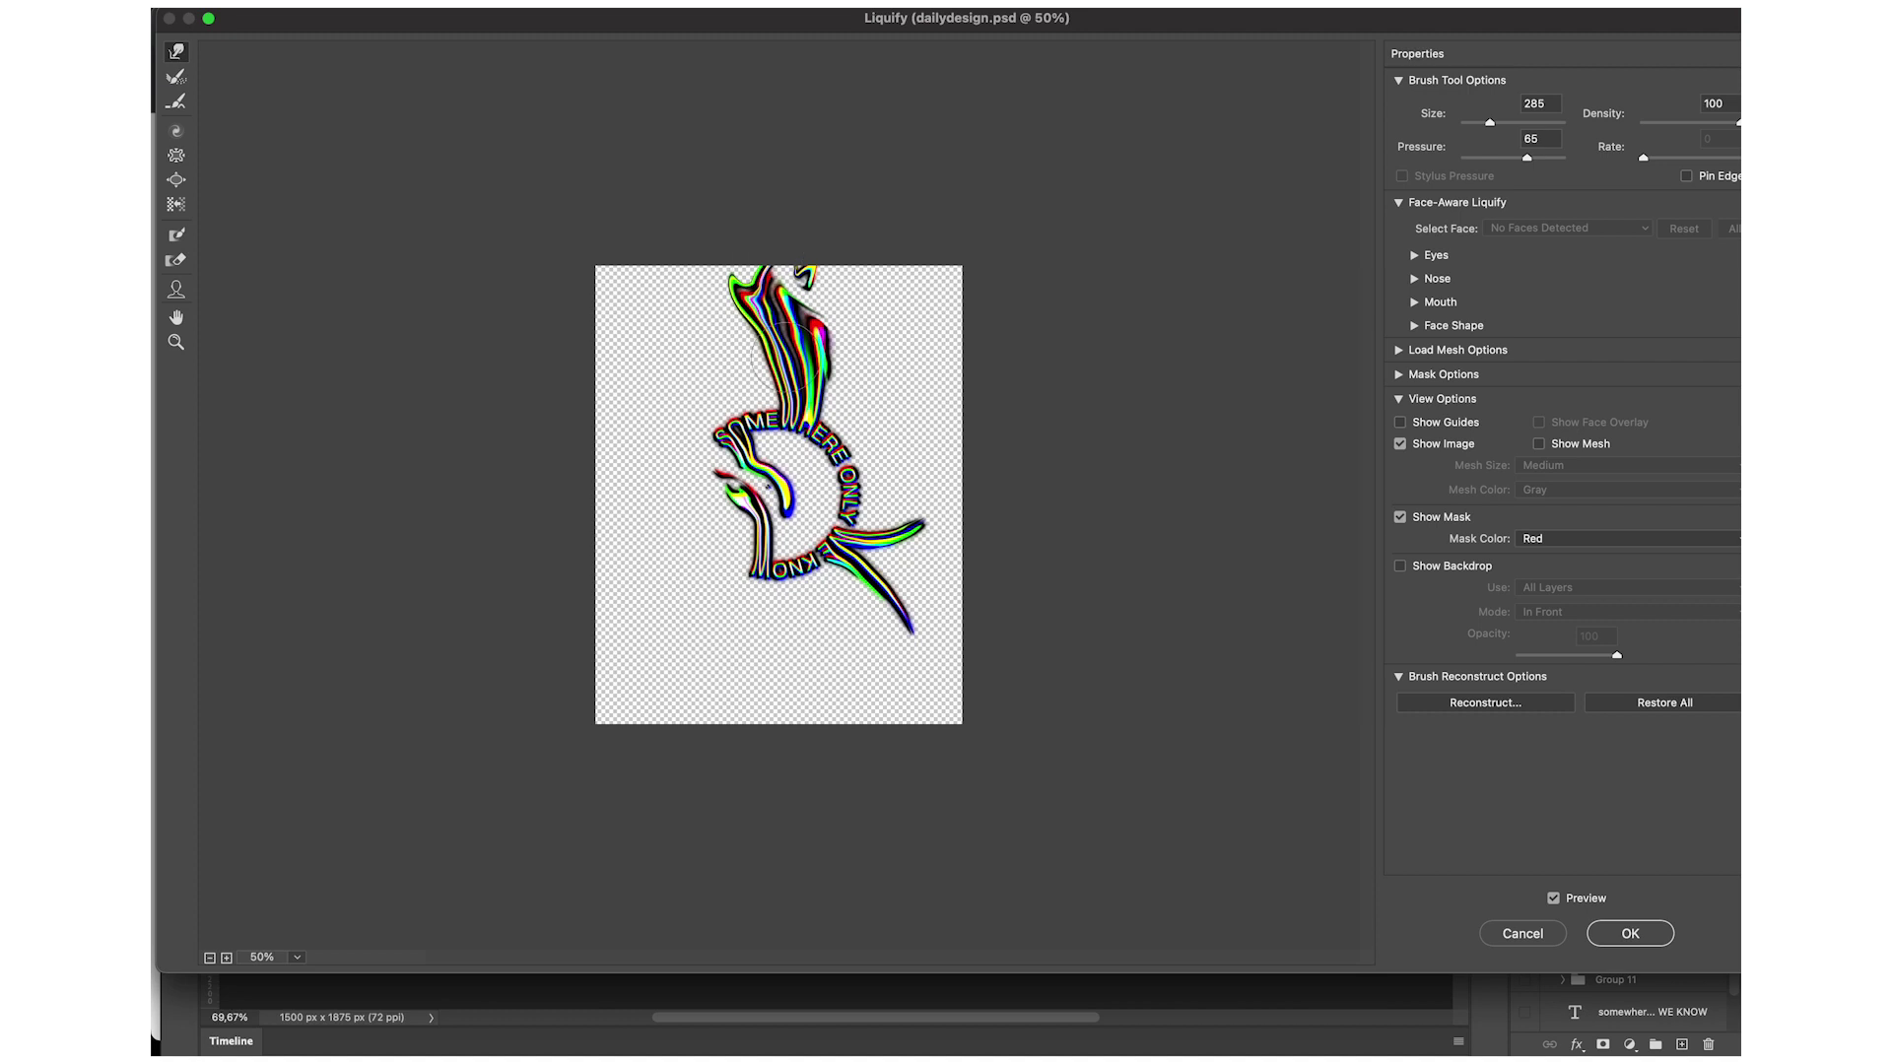
left_click_drag(759, 350, 634, 194)
left_click_drag(820, 318, 778, 211)
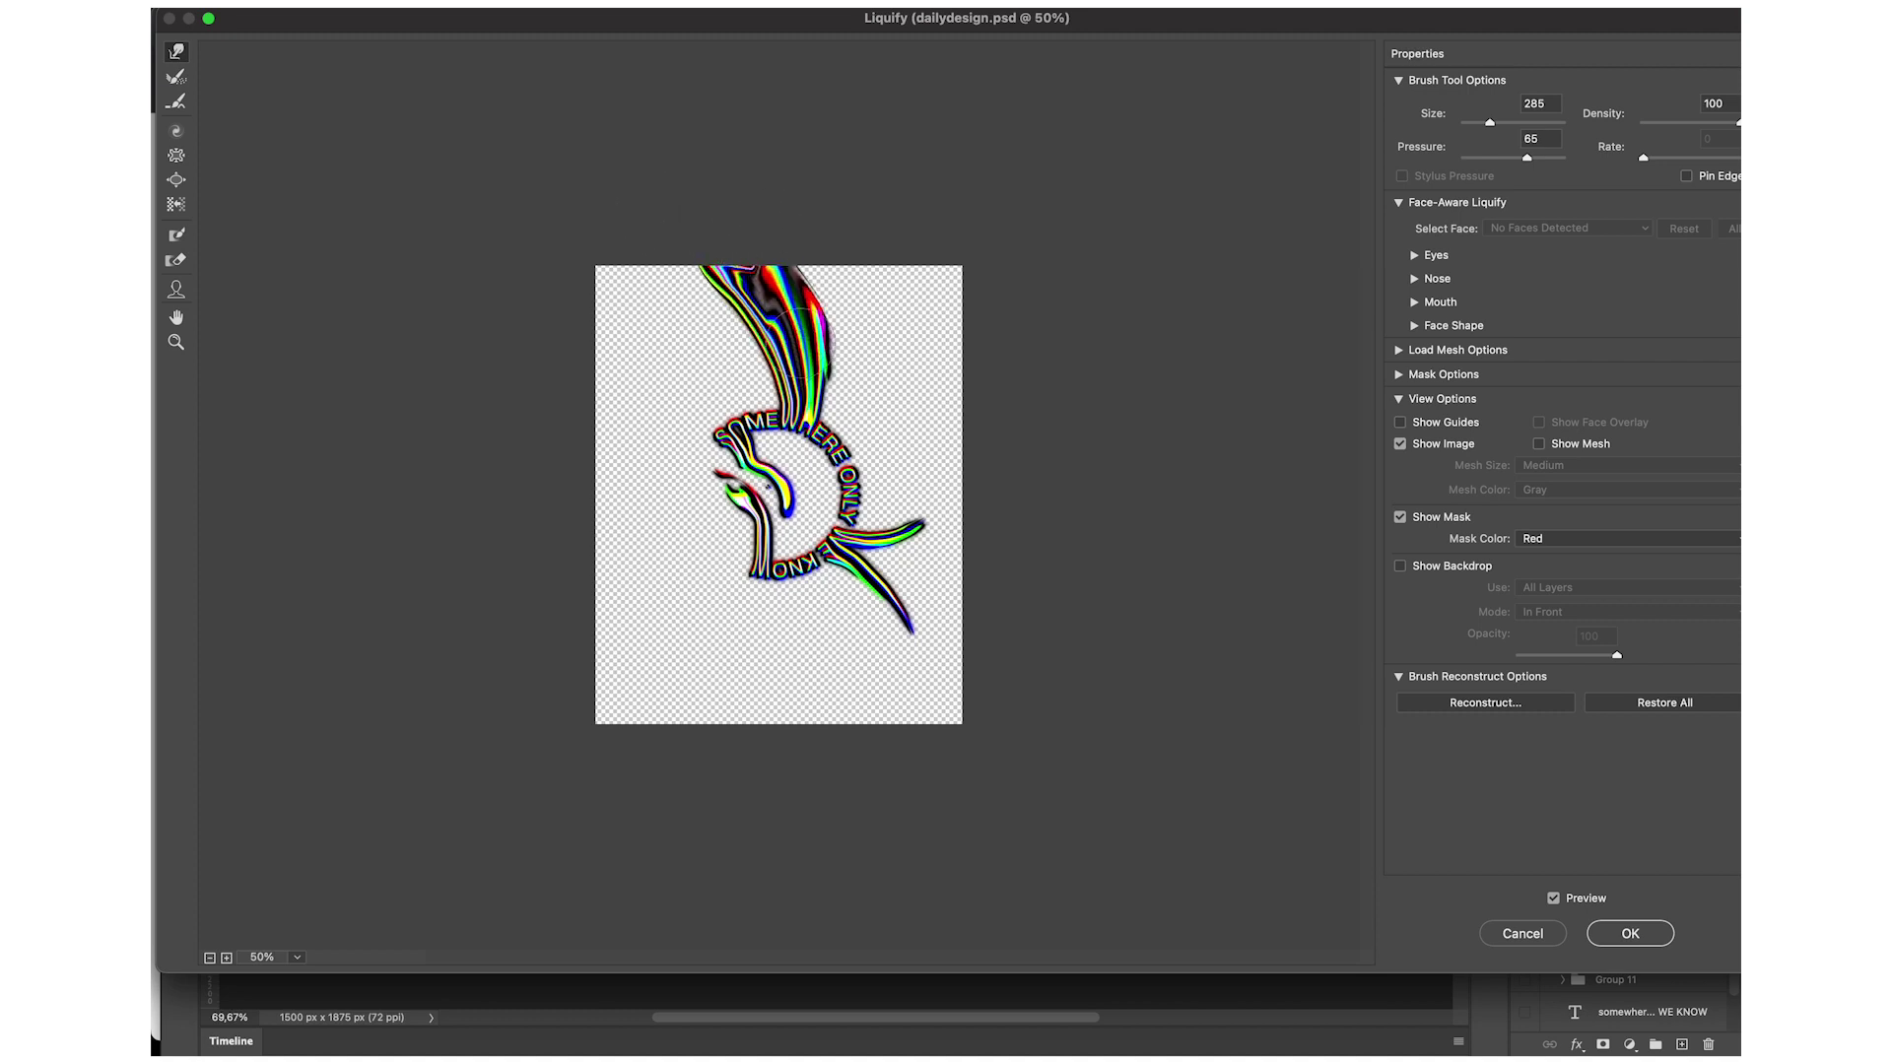
left_click_drag(799, 360, 896, 219)
left_click_drag(808, 335, 936, 223)
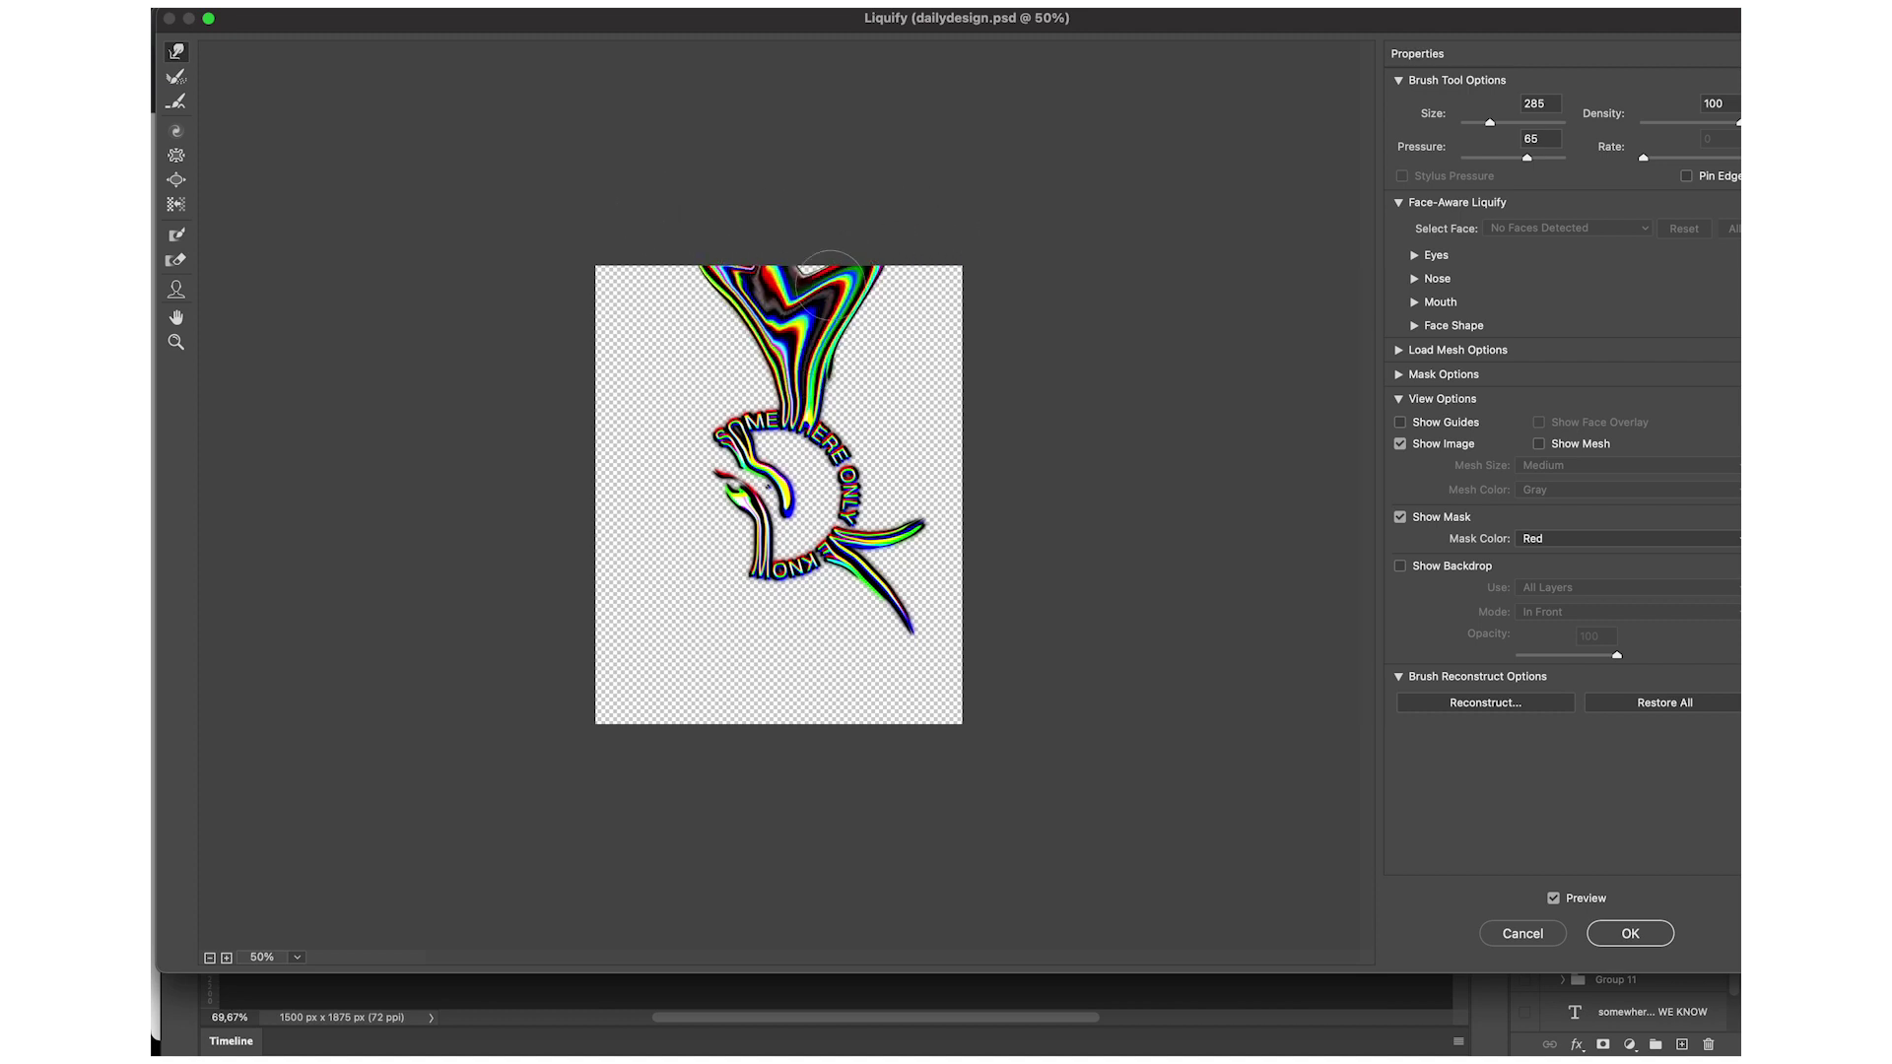
left_click_drag(798, 301, 866, 181)
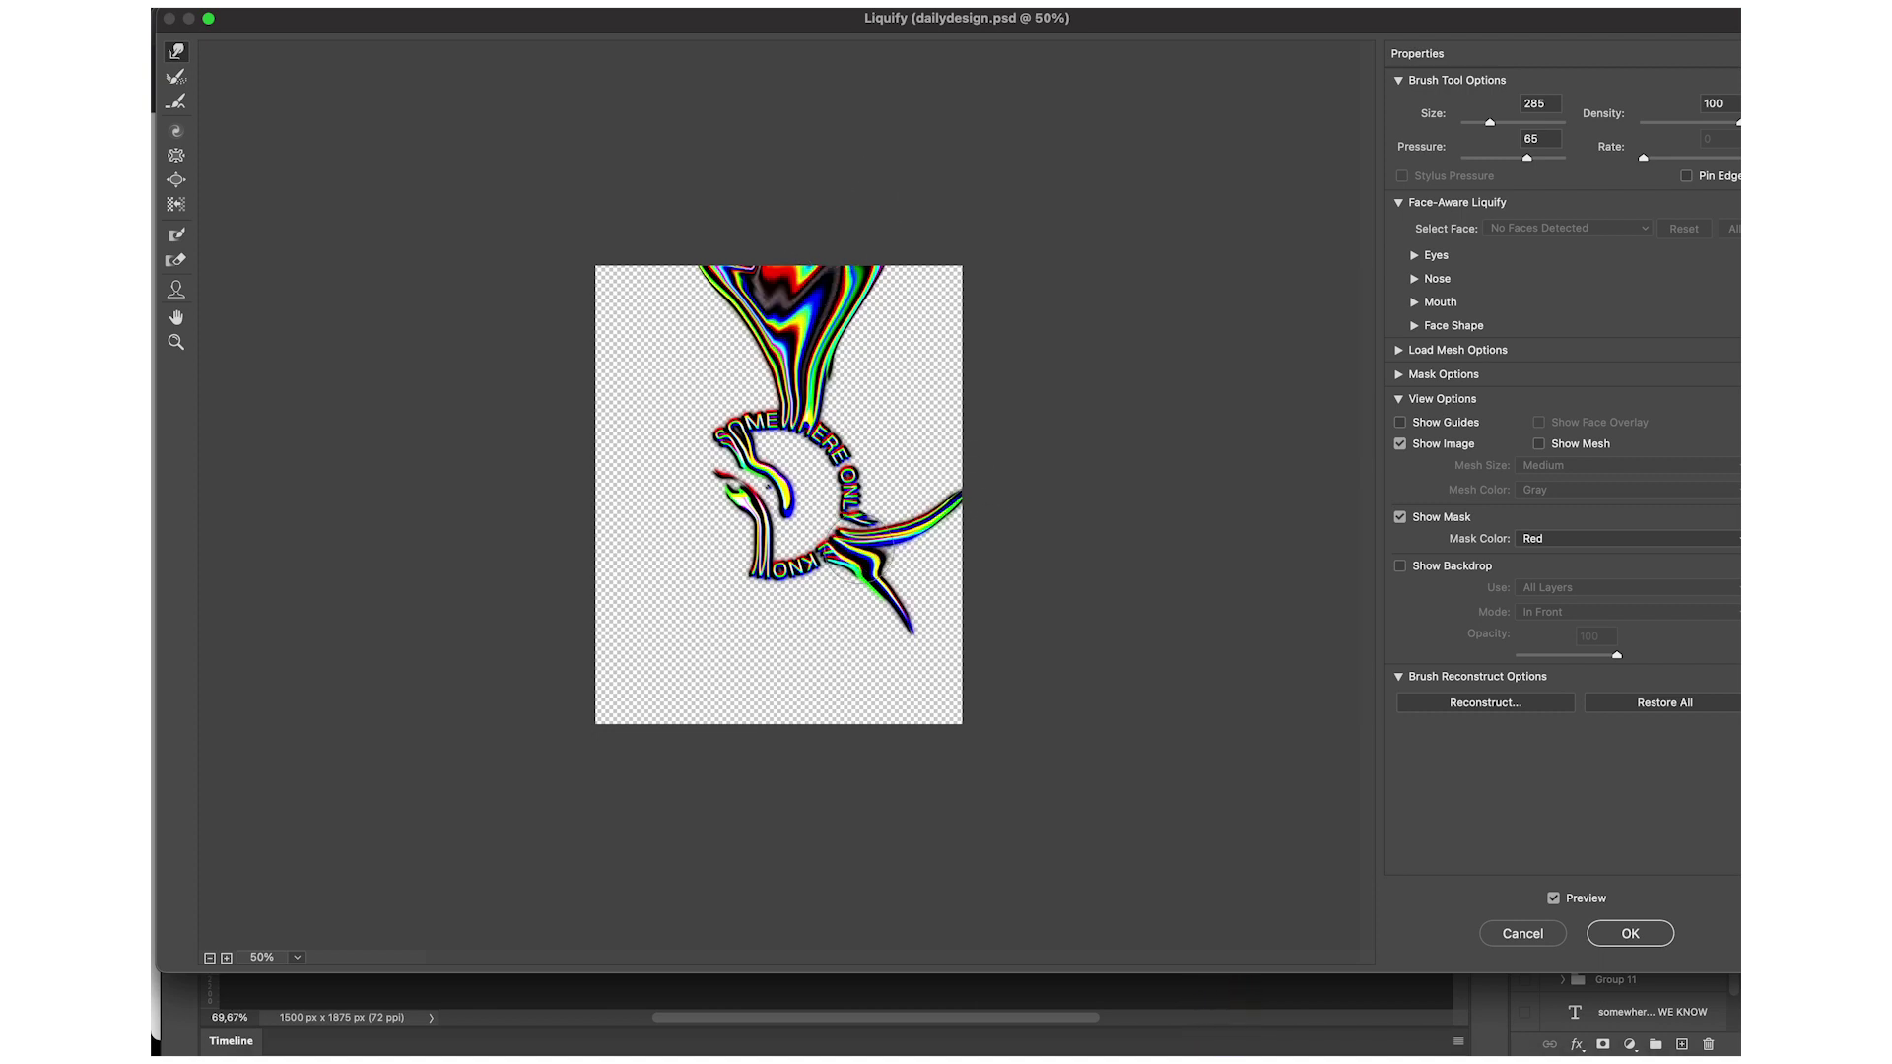
Stretch the lower-right and lower strands toward the right edge, undoing a left-strand hook.
left_click_drag(854, 542, 1014, 412)
left_click_drag(943, 498, 986, 404)
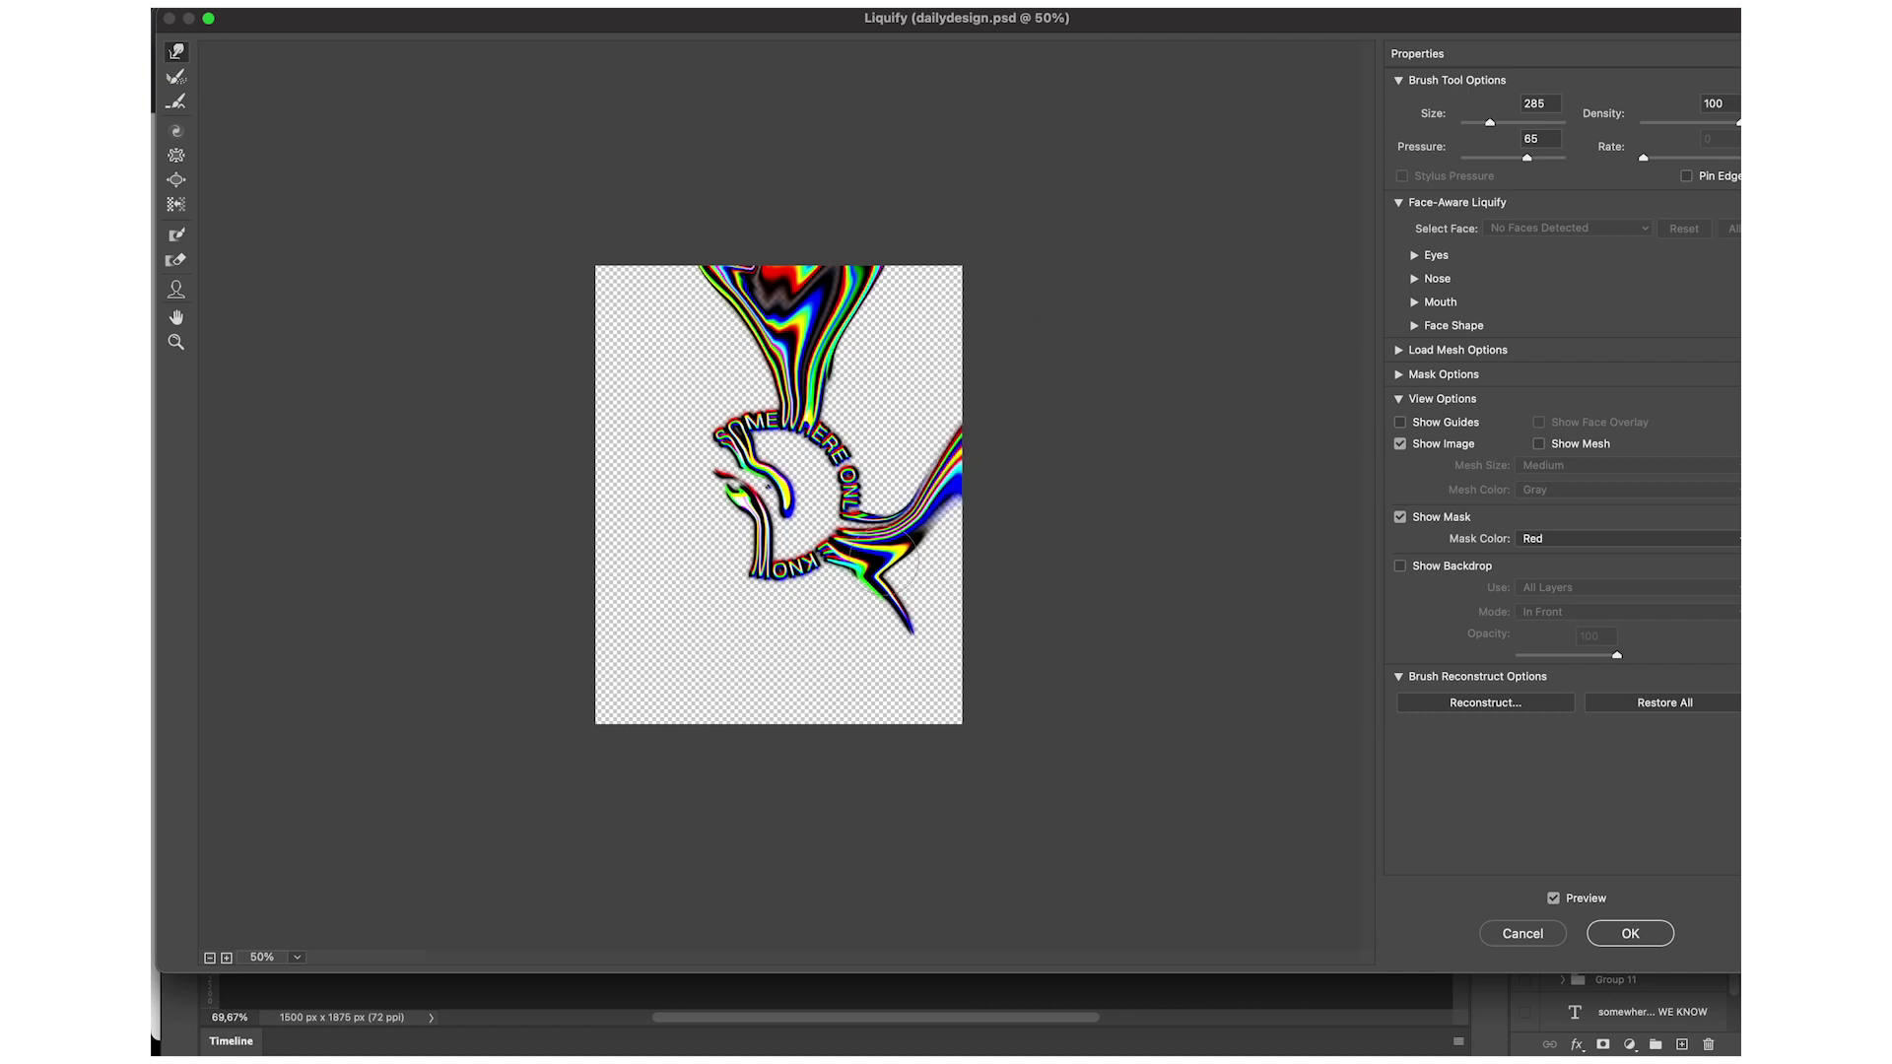
left_click_drag(867, 557, 1005, 581)
left_click_drag(887, 537, 1025, 488)
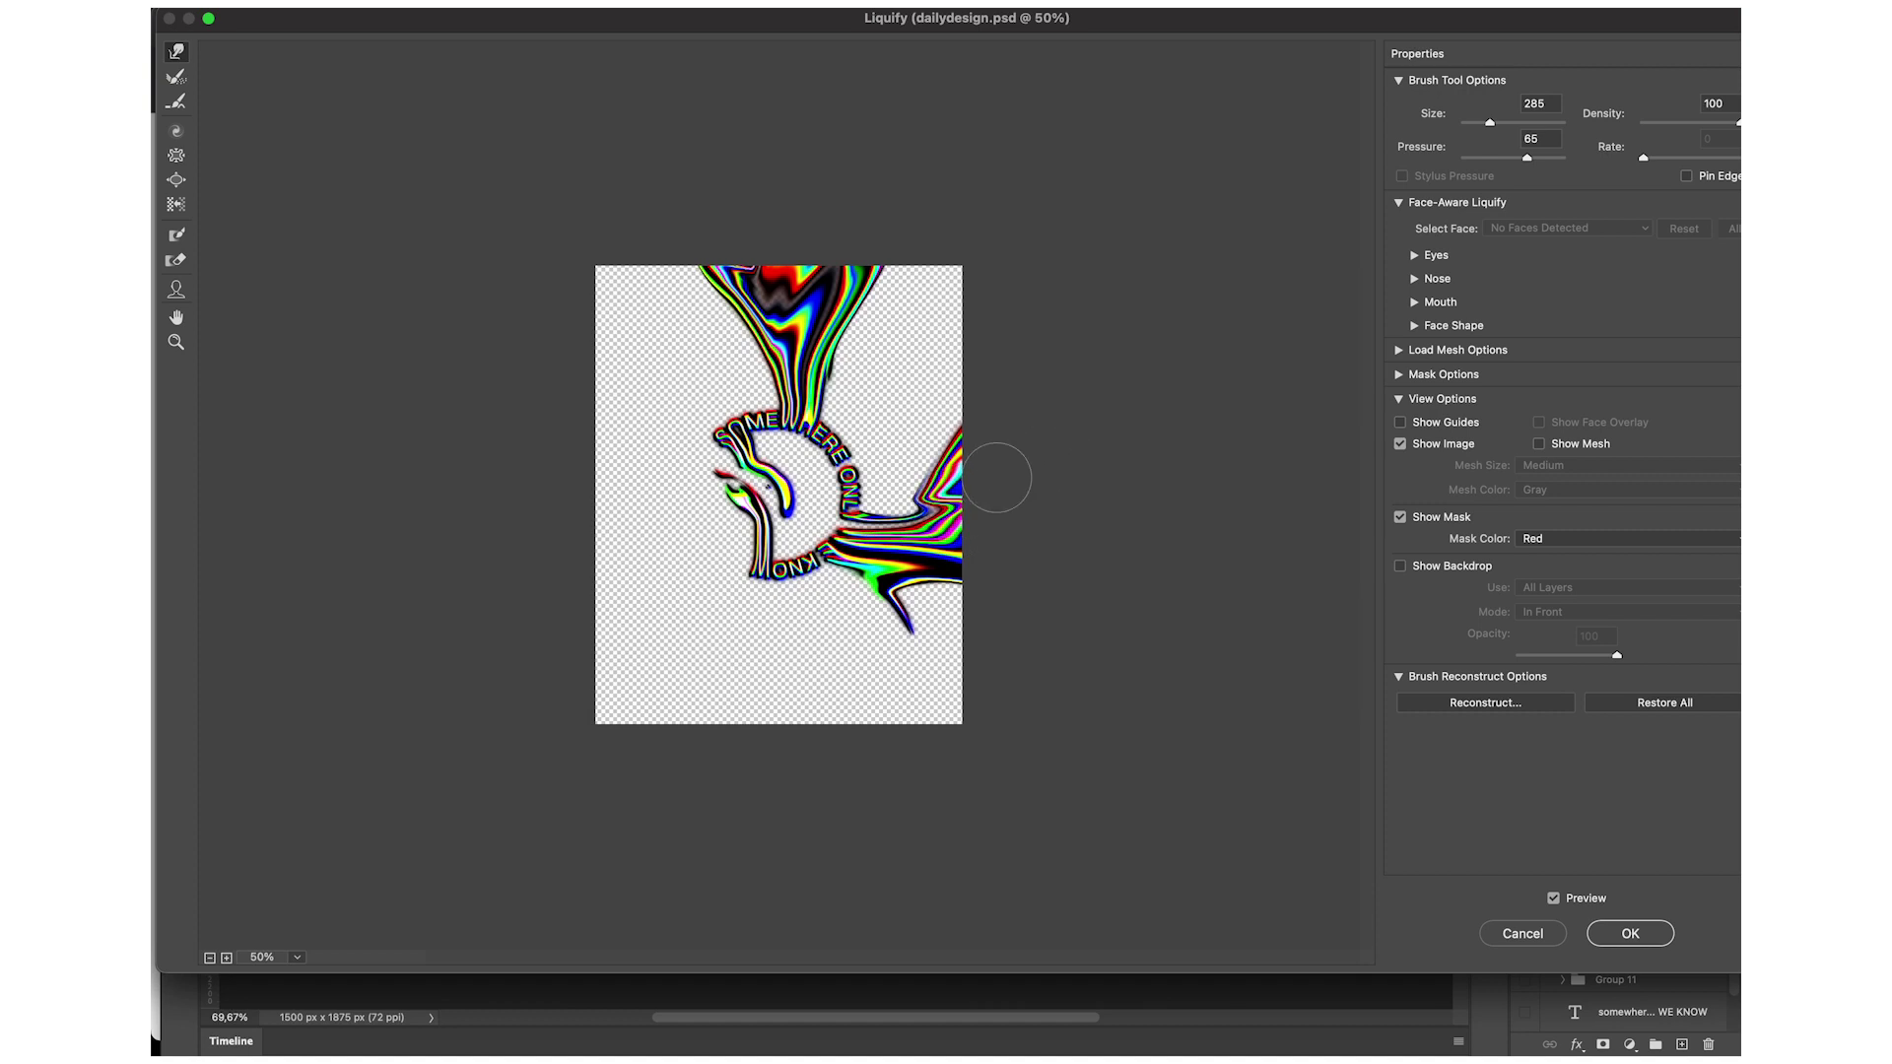
left_click_drag(902, 572, 929, 774)
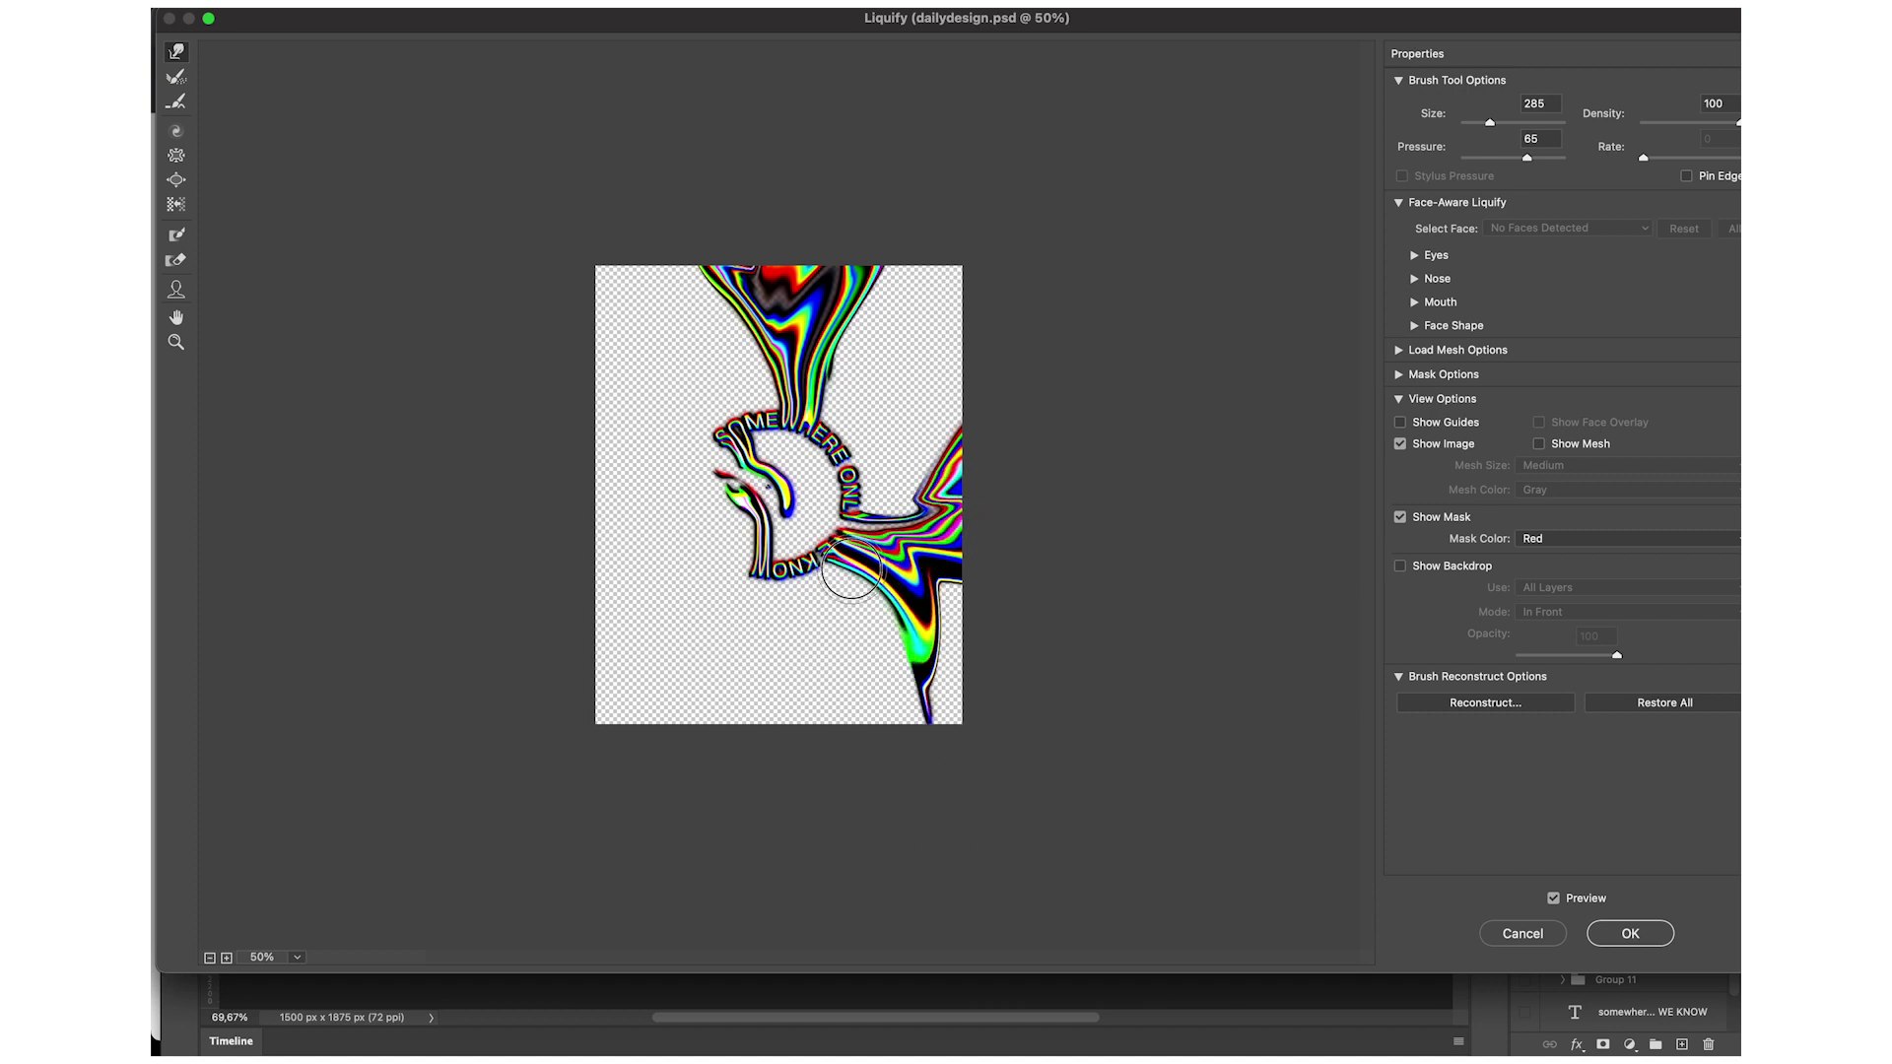
left_click_drag(867, 557, 891, 680)
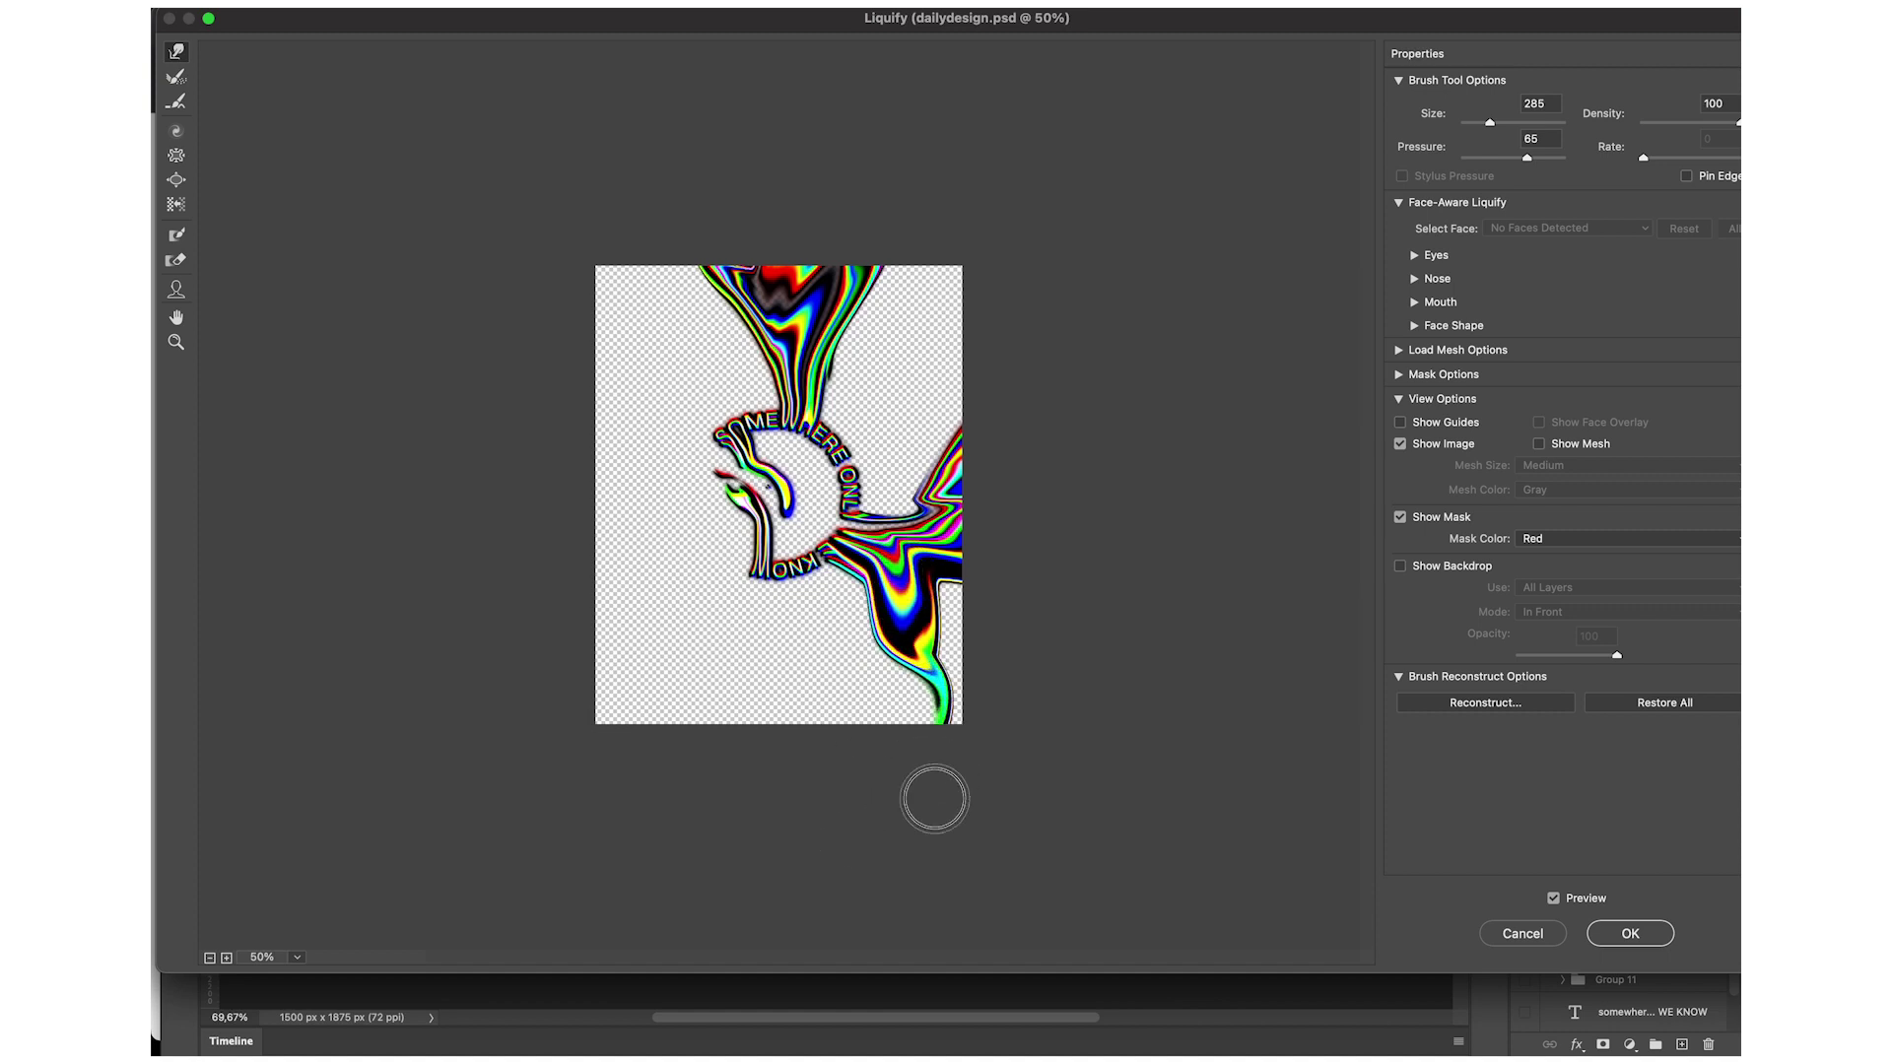
left_click_drag(921, 577, 995, 683)
mouse_move(926, 577)
left_mouse_down()
mouse_move(996, 634)
mouse_move(991, 766)
left_mouse_up()
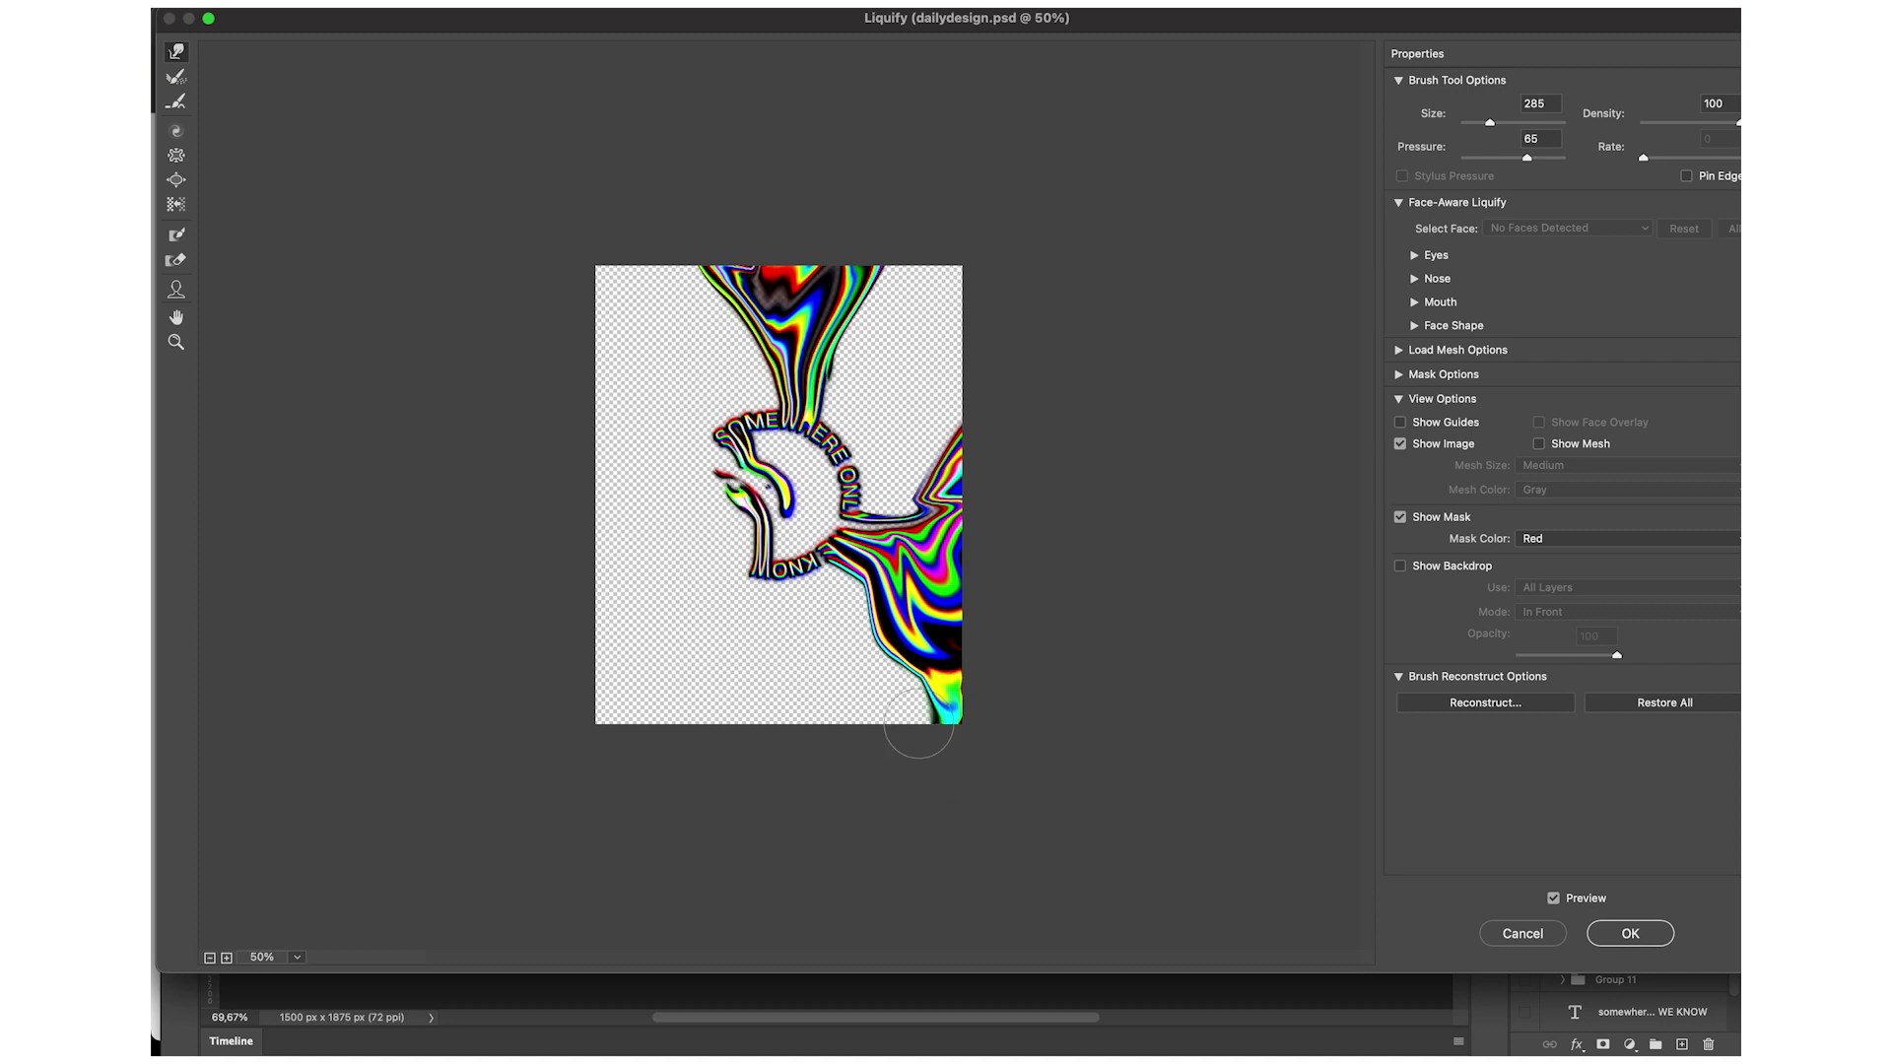
mouse_move(725, 517)
left_mouse_down()
mouse_move(647, 443)
mouse_move(625, 528)
mouse_move(576, 552)
left_mouse_up()
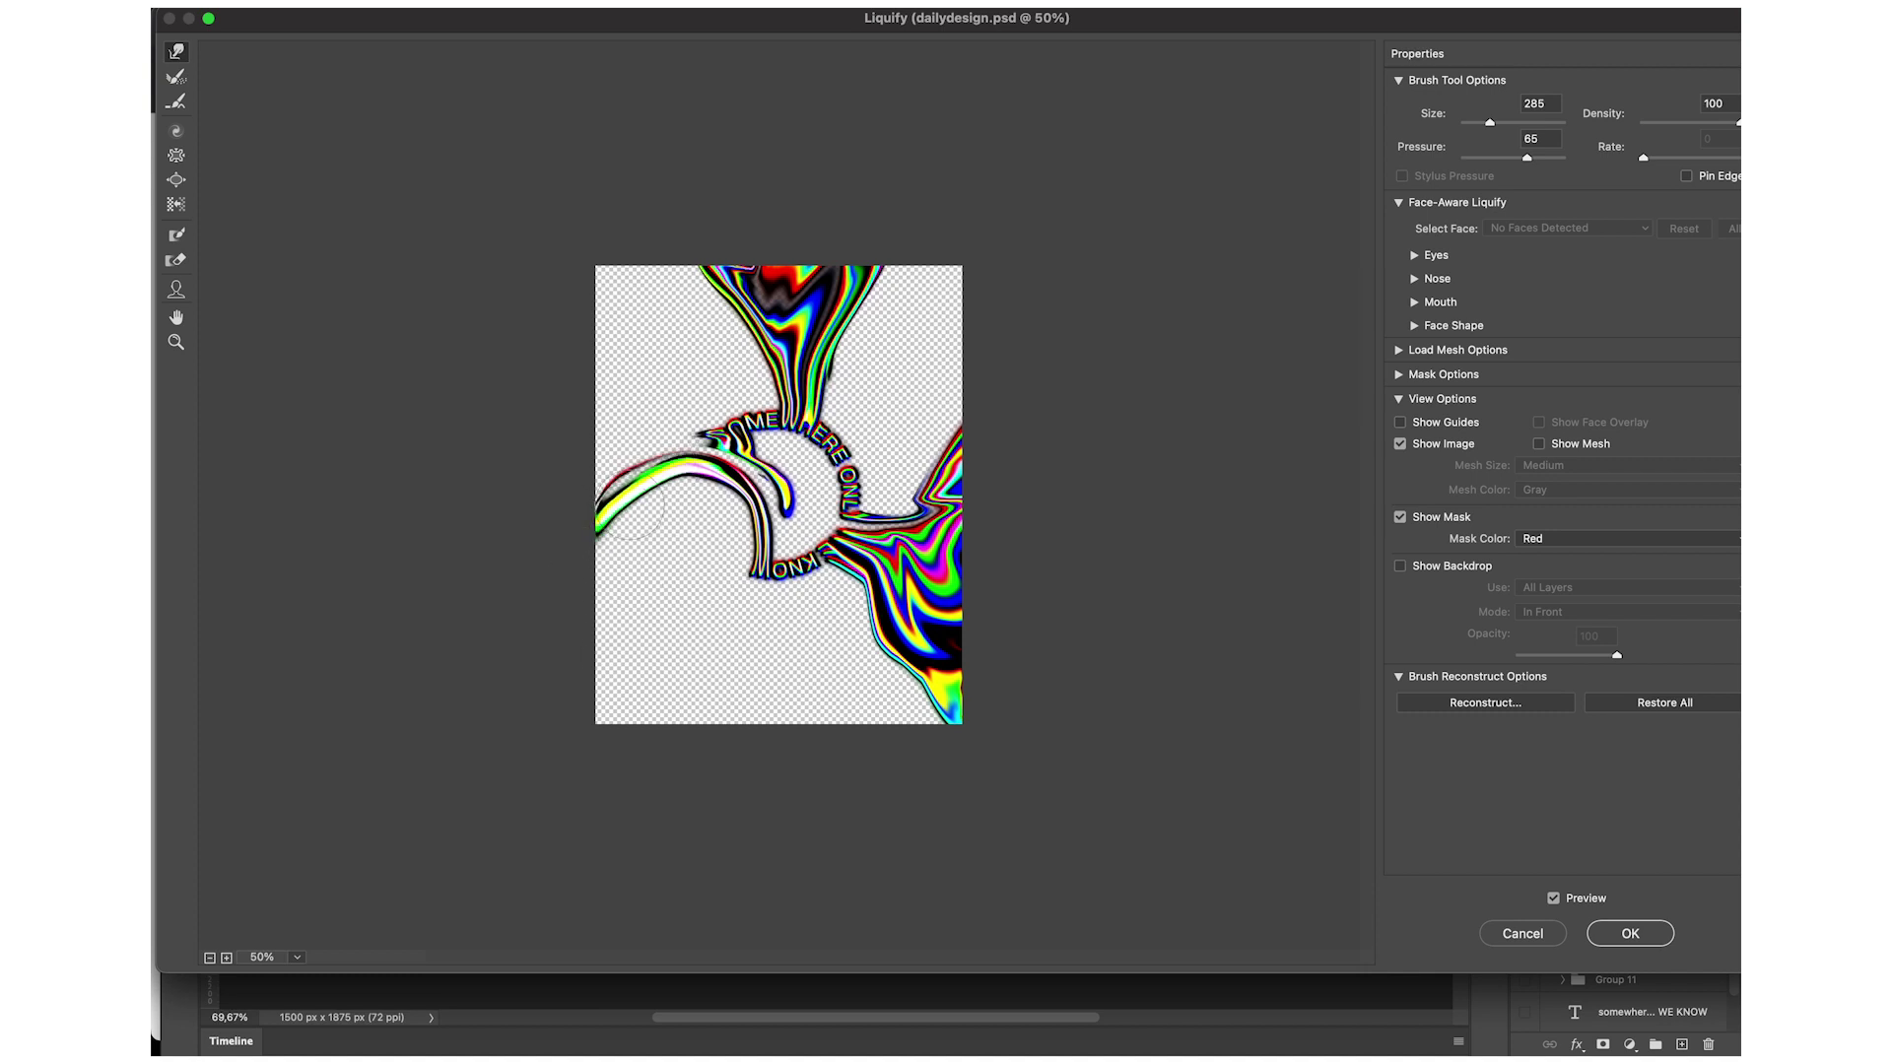
mouse_move(680, 475)
left_mouse_down()
mouse_move(591, 562)
mouse_move(700, 567)
mouse_move(684, 535)
left_mouse_up()
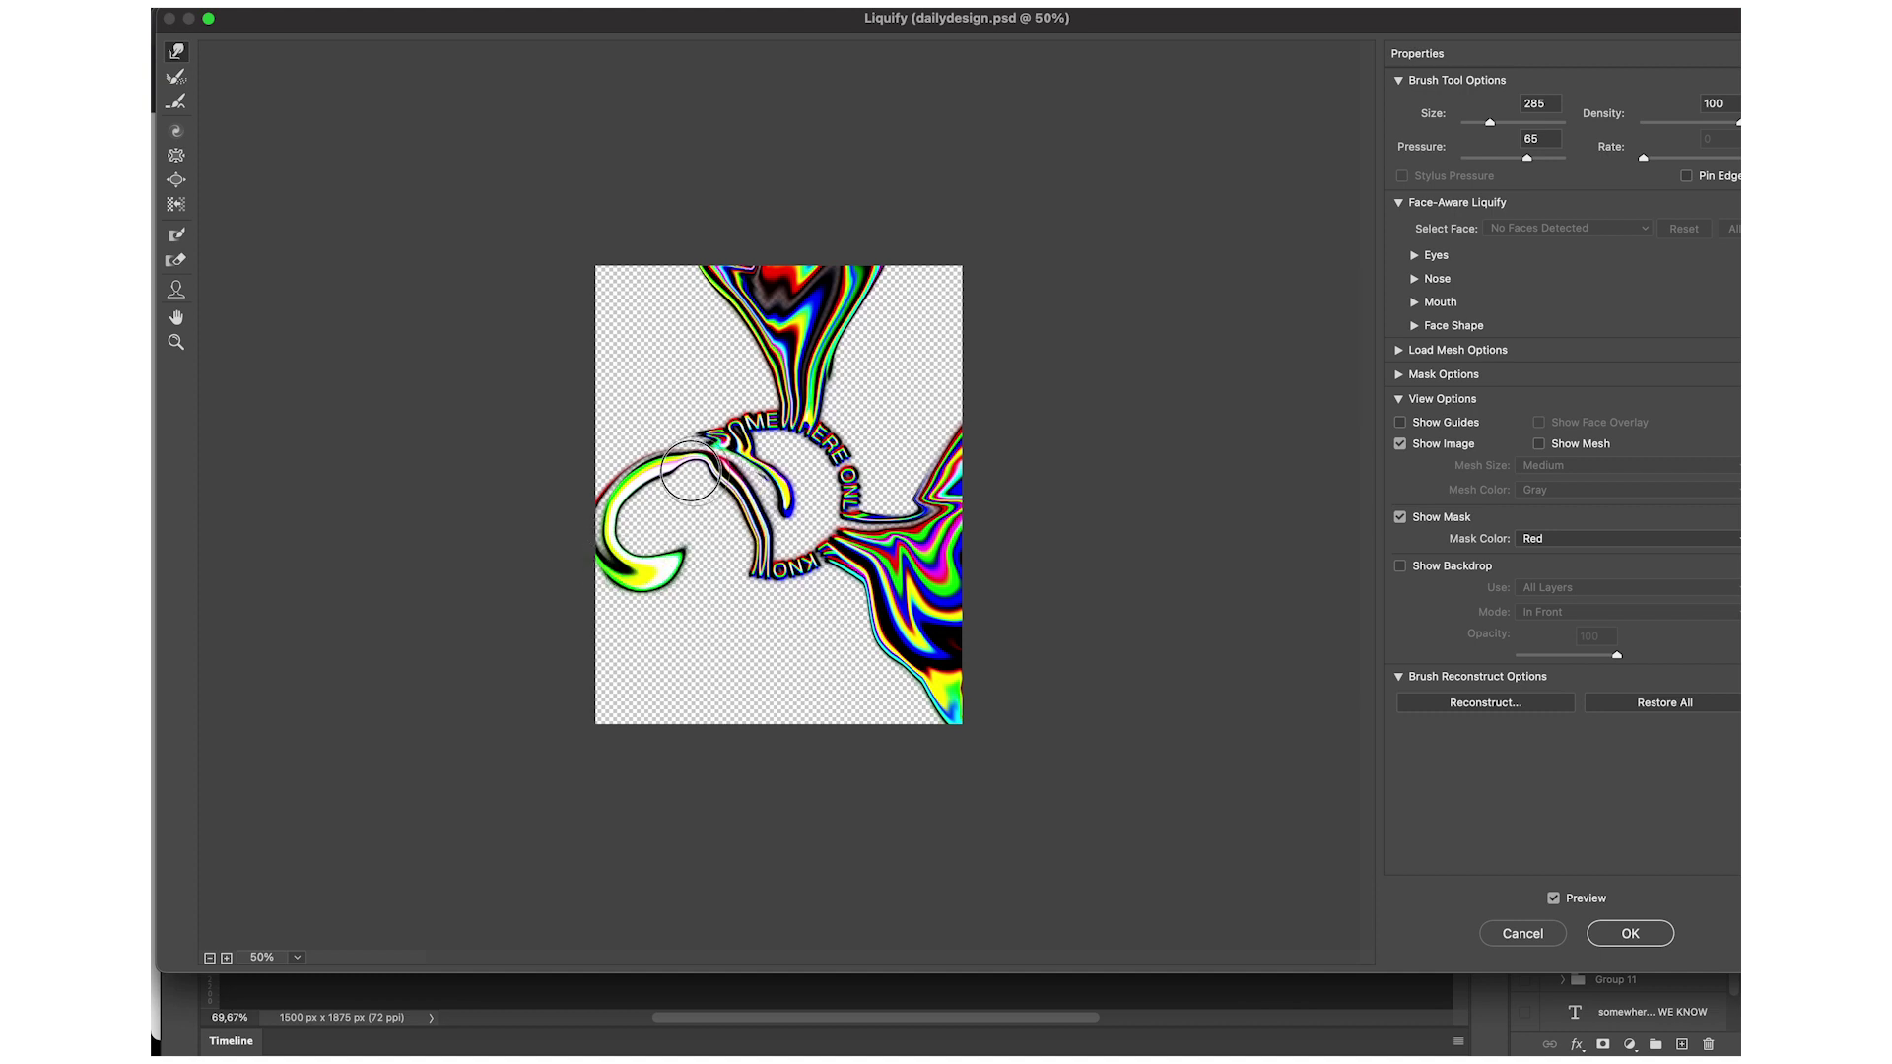
key("ctrl+alt+z")
key("ctrl+alt+z")
key("ctrl+alt+z")
key("ctrl+alt+z")
key("ctrl+alt+z")
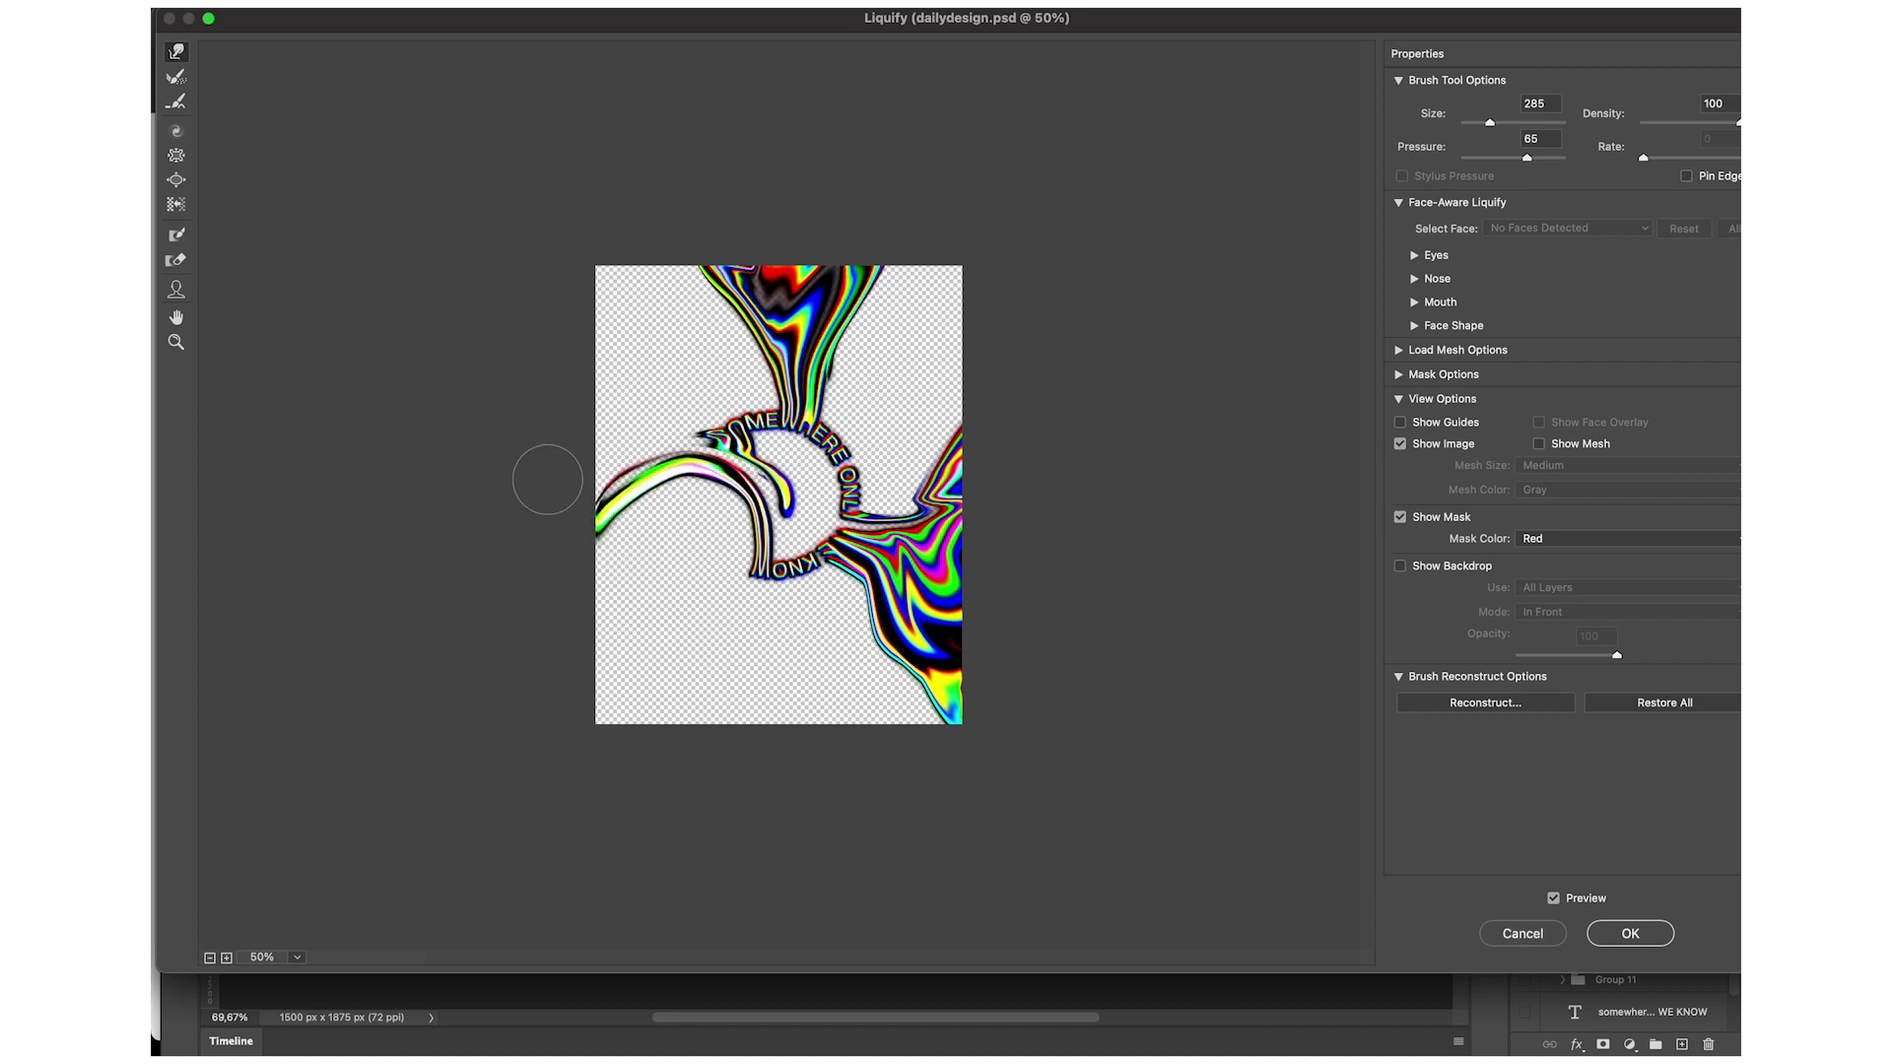
Set up the Twirl tool with brush size 361 and twirl rate 64.
left_click(176, 133)
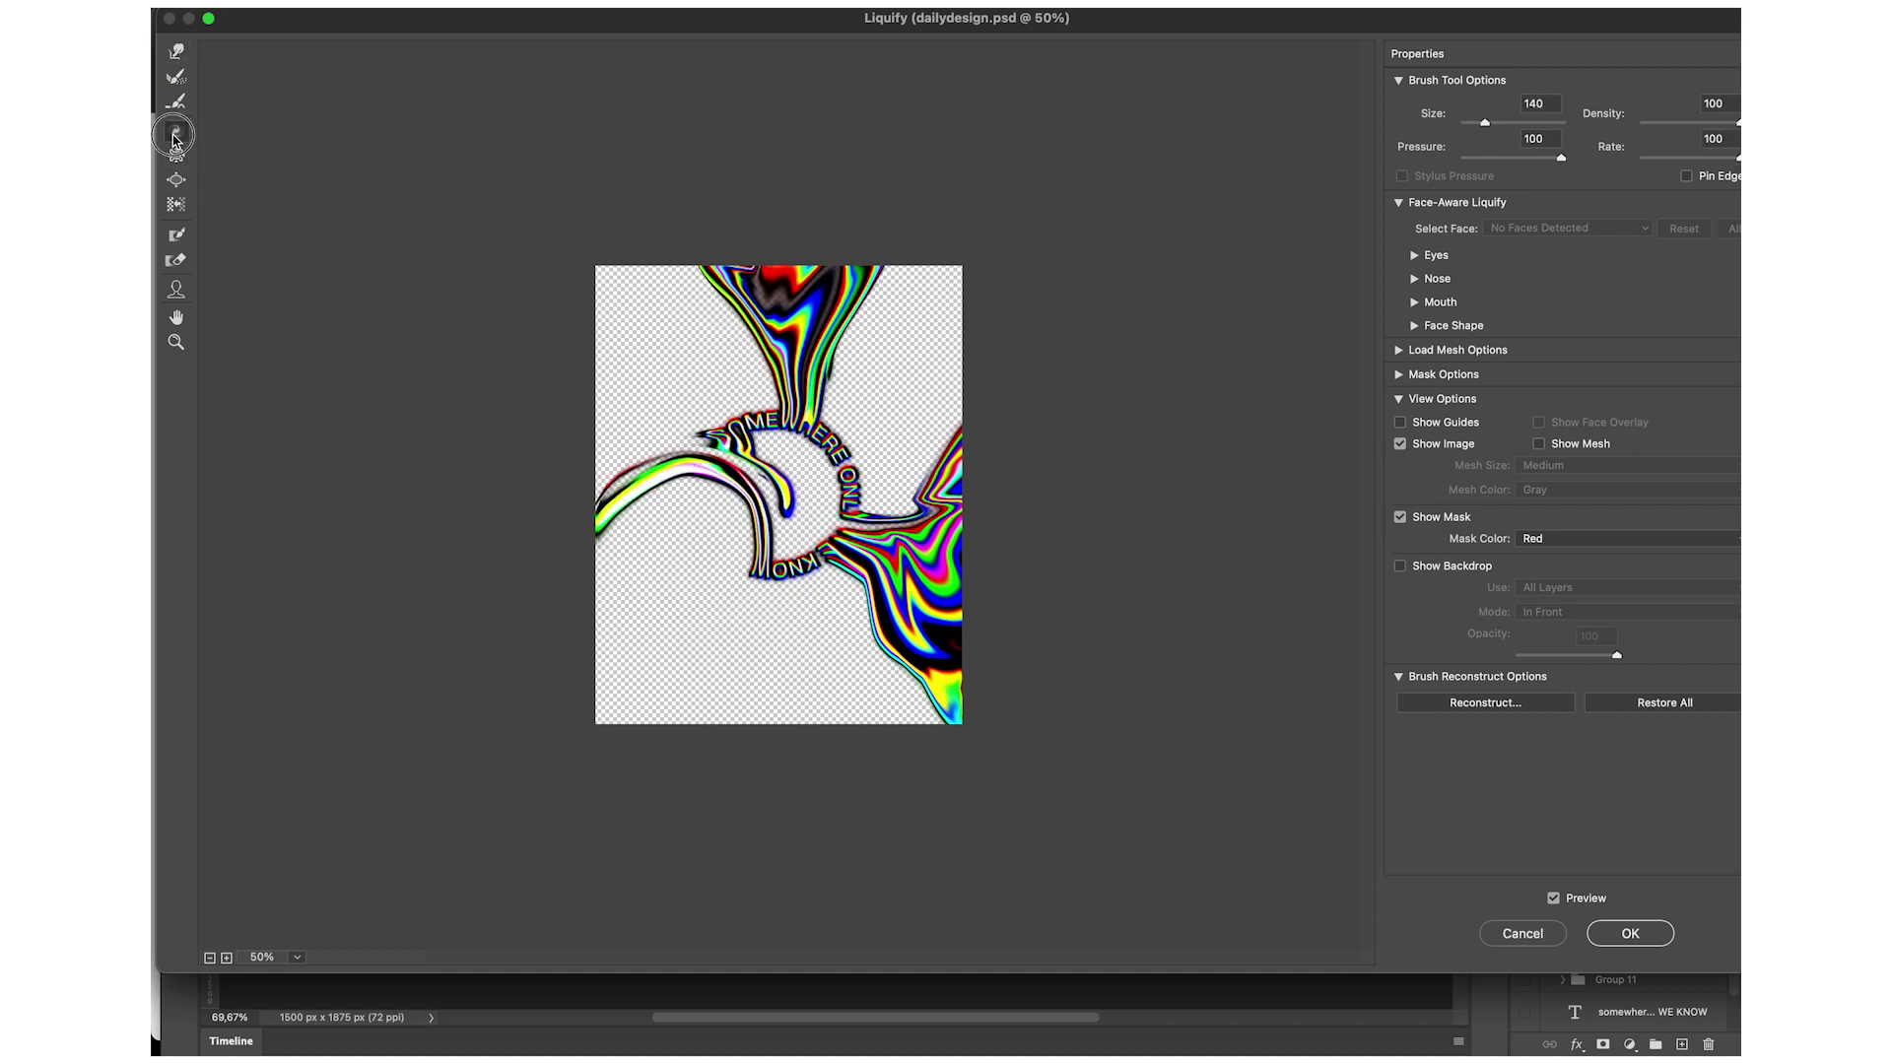
mouse_move(651, 522)
left_mouse_down()
mouse_move(710, 522)
mouse_move(656, 532)
left_mouse_up()
left_click(661, 537)
left_click_drag(750, 318, 654, 330)
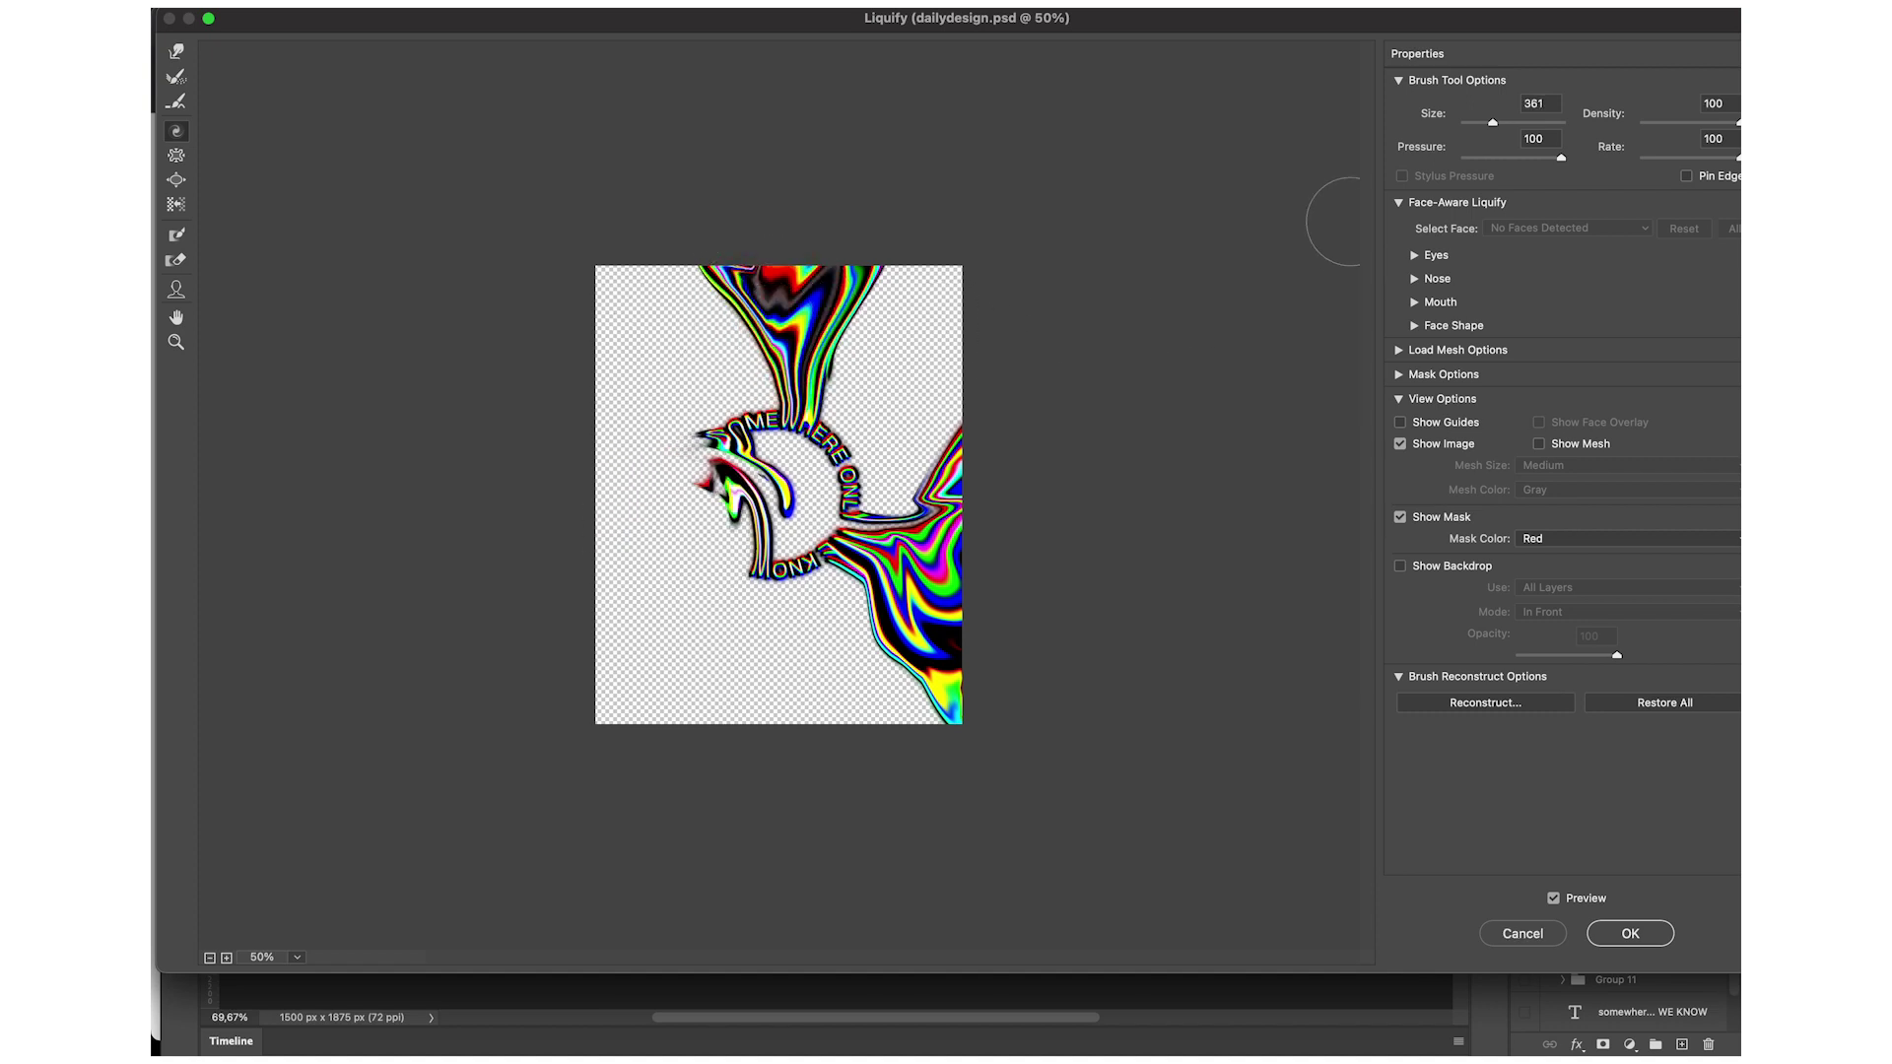
left_click_drag(1697, 158, 1706, 158)
Twirl the left green spike into a spiral, undoing a twirl on the top red blob.
left_click_drag(736, 501, 701, 517)
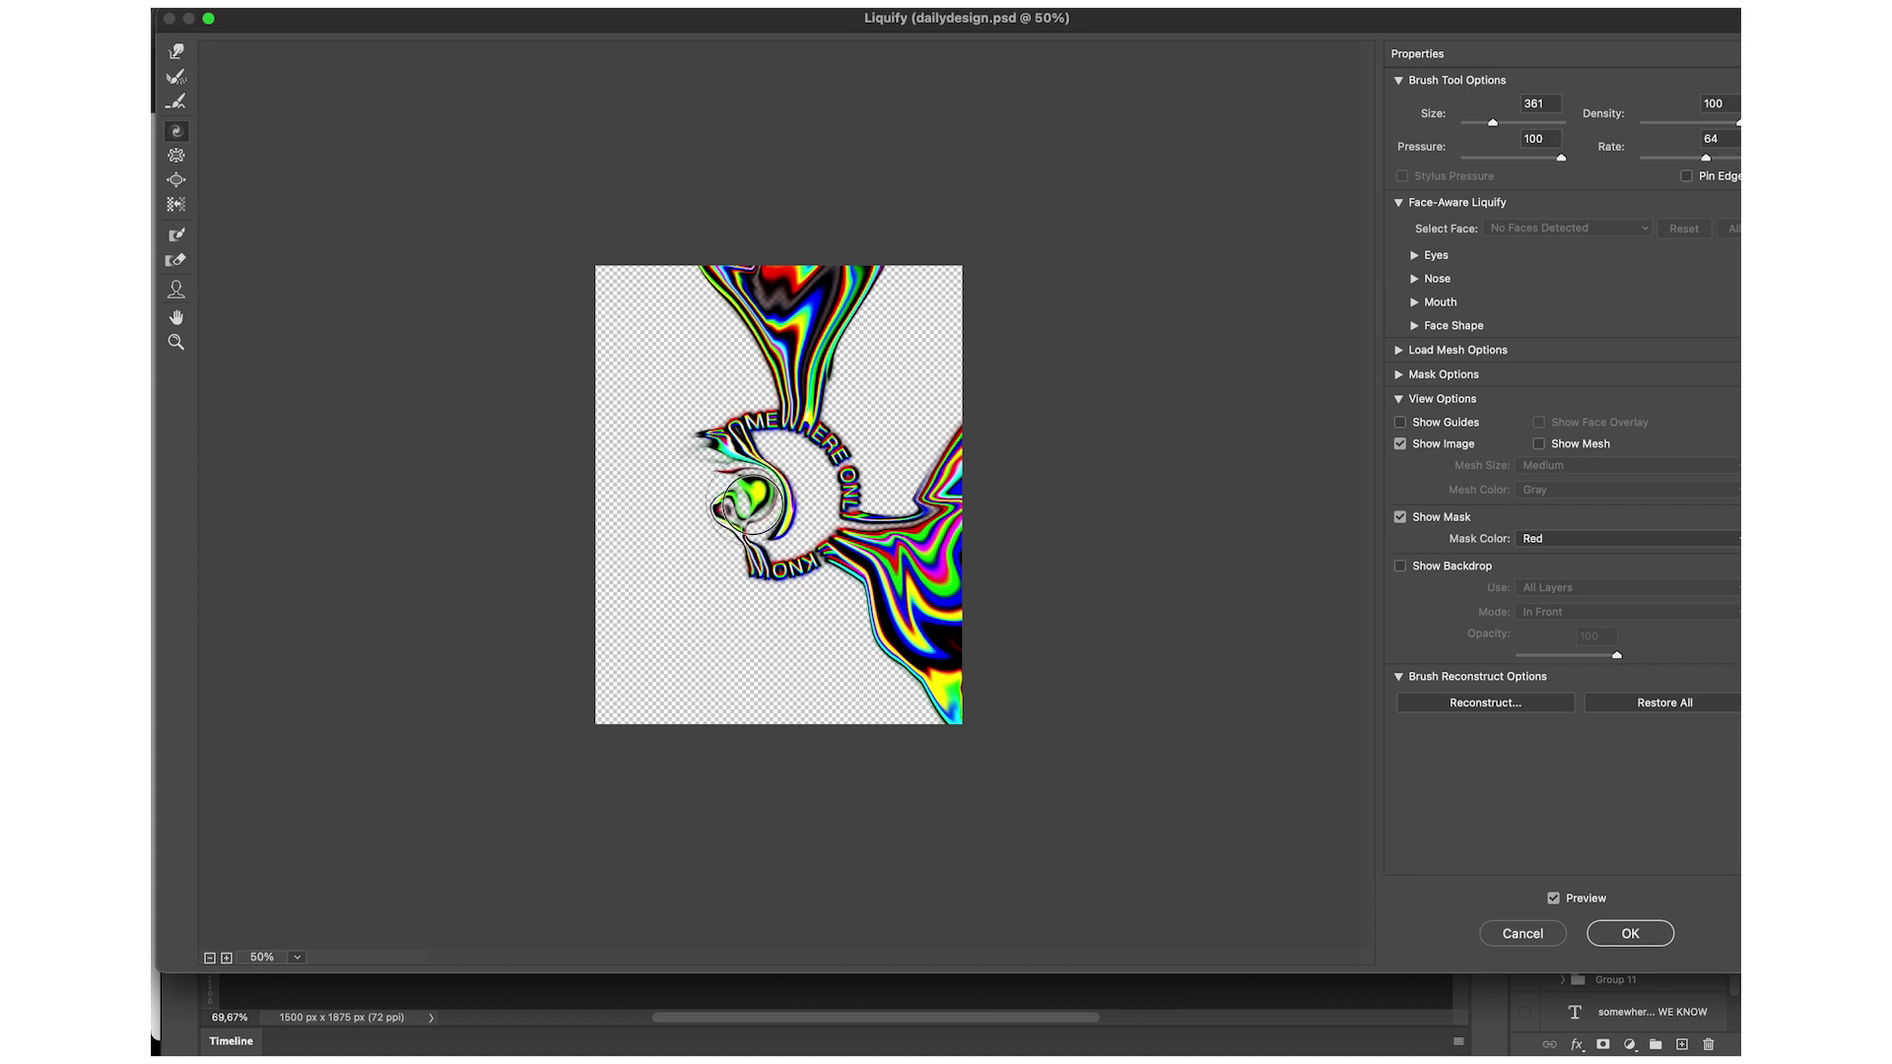
left_click_drag(700, 517, 747, 491)
left_click_drag(798, 325, 651, 247)
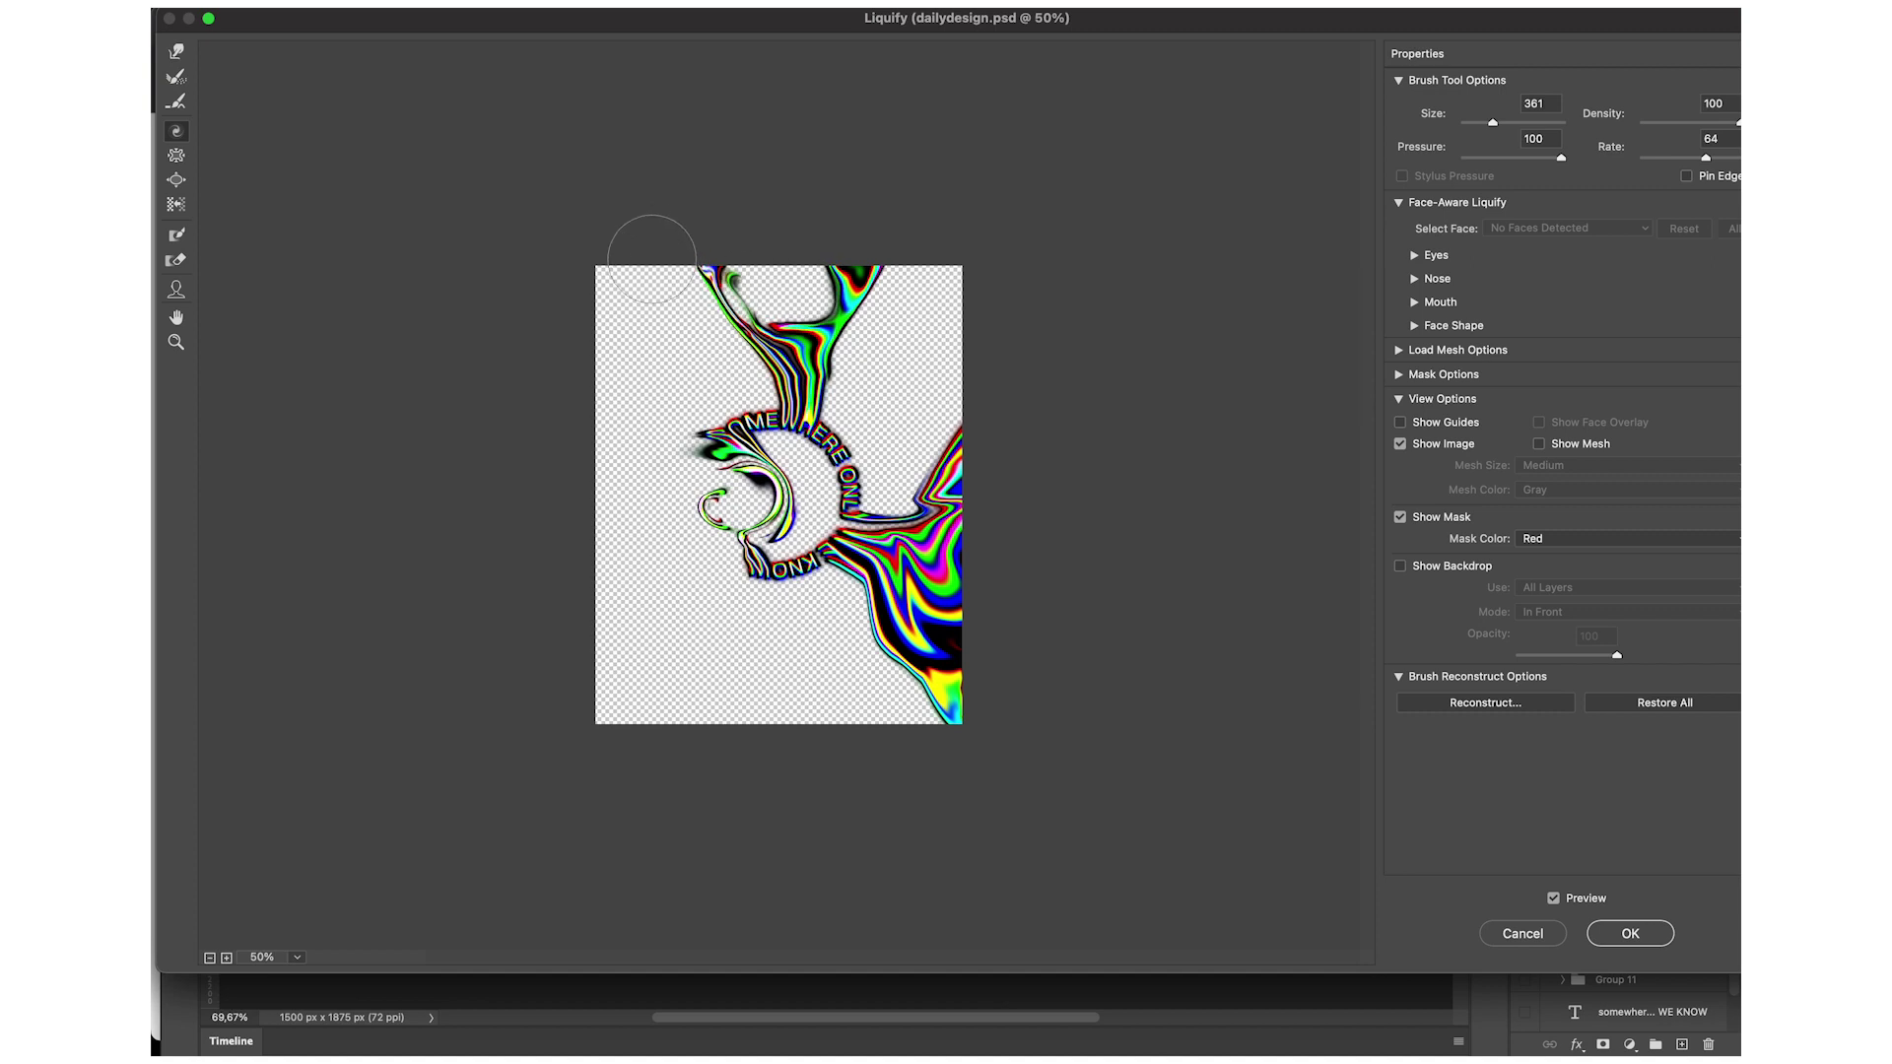
key("super+z")
With rate 40, pressure 64 and density 77, swirl the colours along the top and right.
left_click_drag(1704, 158, 1682, 158)
left_click_drag(1561, 158, 1526, 158)
left_click_drag(1739, 122, 1719, 122)
mouse_move(789, 317)
left_mouse_down()
mouse_move(760, 350)
mouse_move(676, 304)
mouse_move(831, 340)
mouse_move(788, 296)
mouse_move(676, 295)
mouse_move(760, 241)
mouse_move(748, 269)
mouse_move(778, 325)
mouse_move(726, 262)
mouse_move(749, 335)
mouse_move(683, 349)
mouse_move(739, 345)
mouse_move(697, 308)
mouse_move(689, 245)
mouse_move(794, 340)
mouse_move(763, 365)
mouse_move(804, 414)
mouse_move(779, 592)
mouse_move(788, 464)
mouse_move(983, 604)
mouse_move(1013, 720)
left_mouse_up()
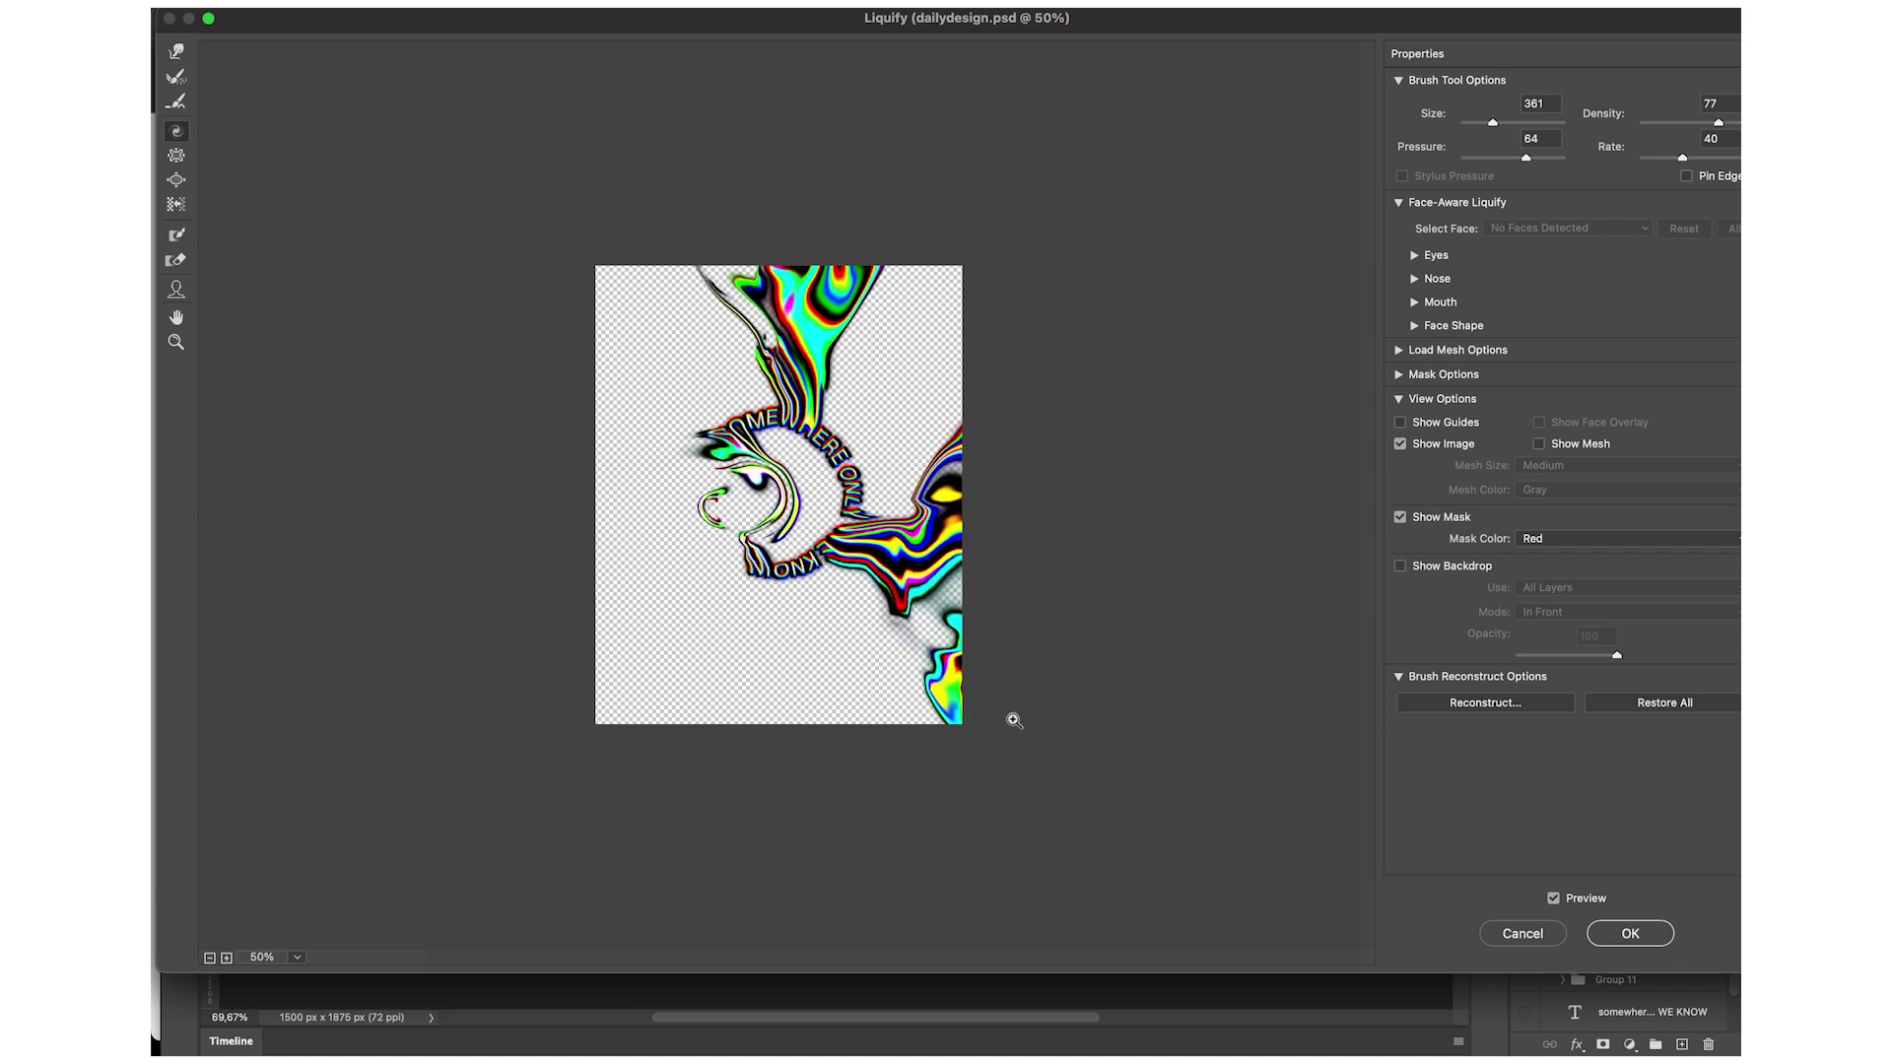
mouse_move(955, 493)
left_mouse_down()
mouse_move(905, 372)
mouse_move(887, 552)
mouse_move(867, 552)
mouse_move(963, 603)
mouse_move(749, 547)
mouse_move(625, 435)
mouse_move(895, 435)
left_mouse_up()
mouse_move(673, 273)
left_mouse_down()
mouse_move(845, 358)
mouse_move(886, 165)
left_mouse_up()
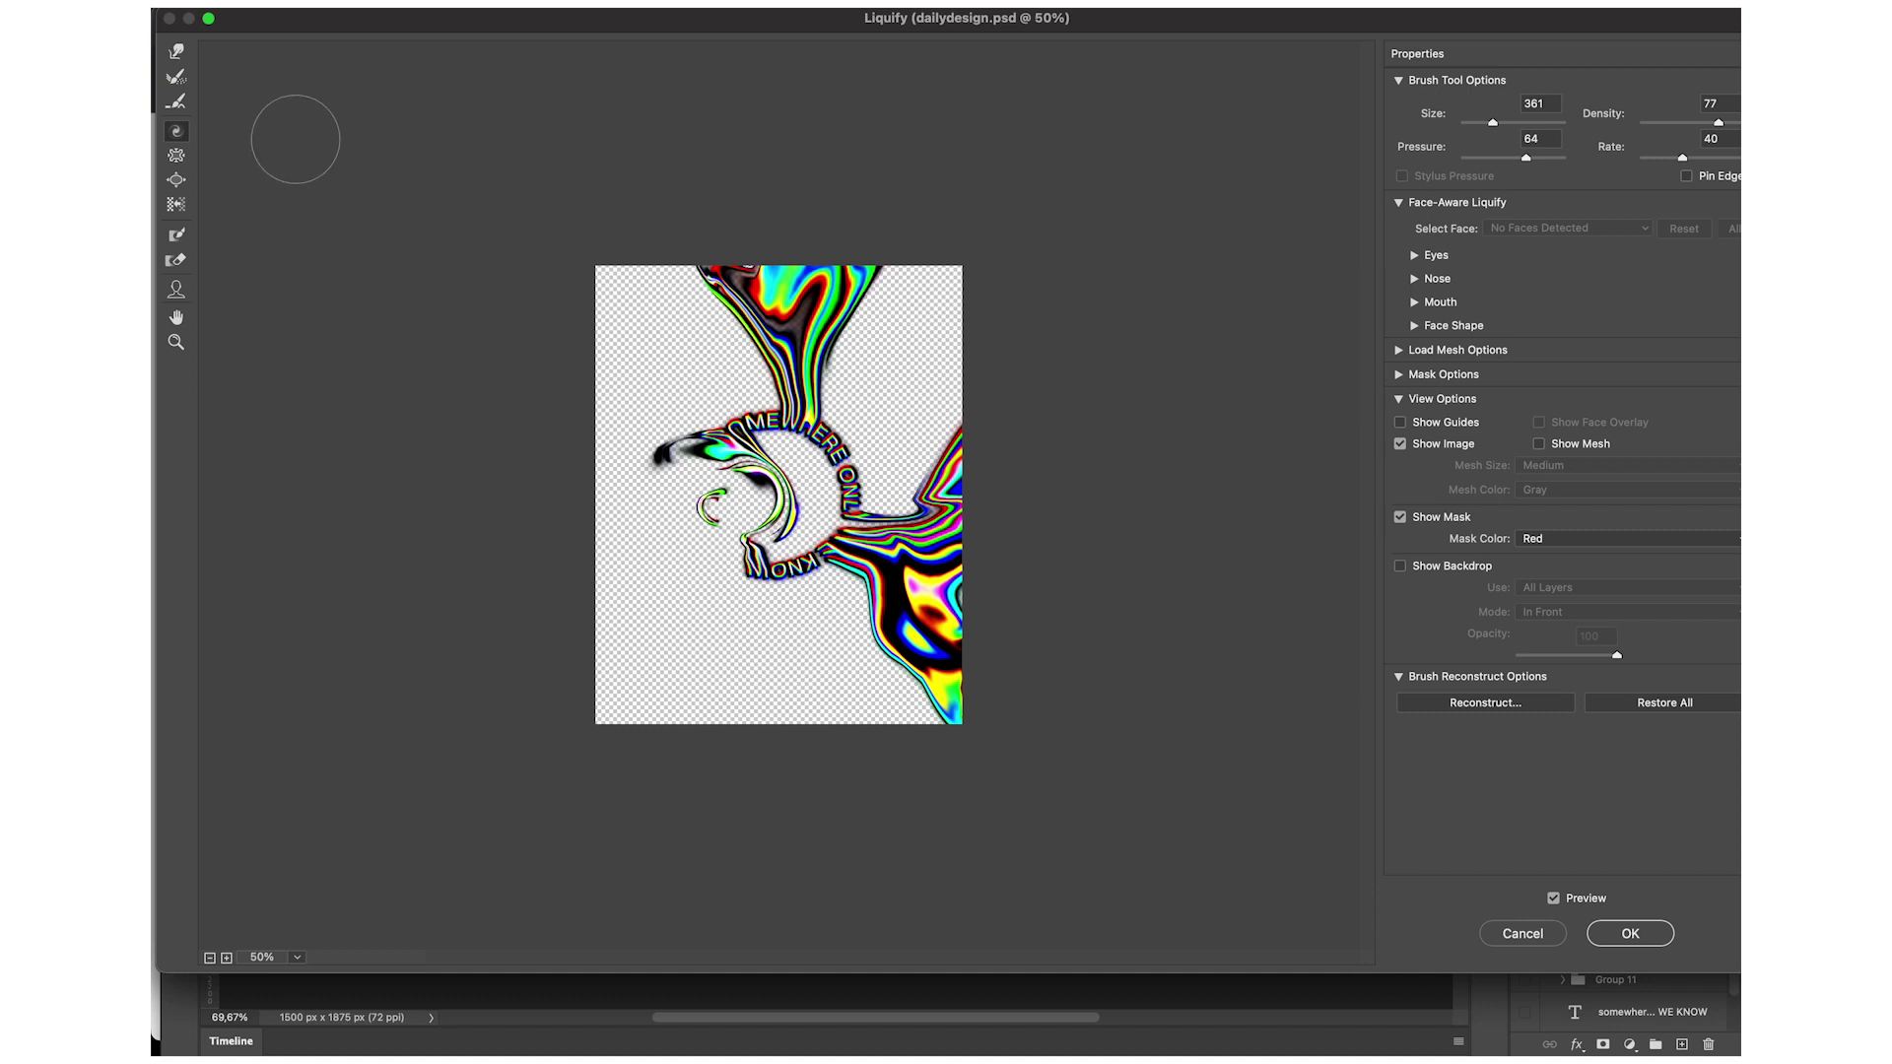
left_click(175, 179)
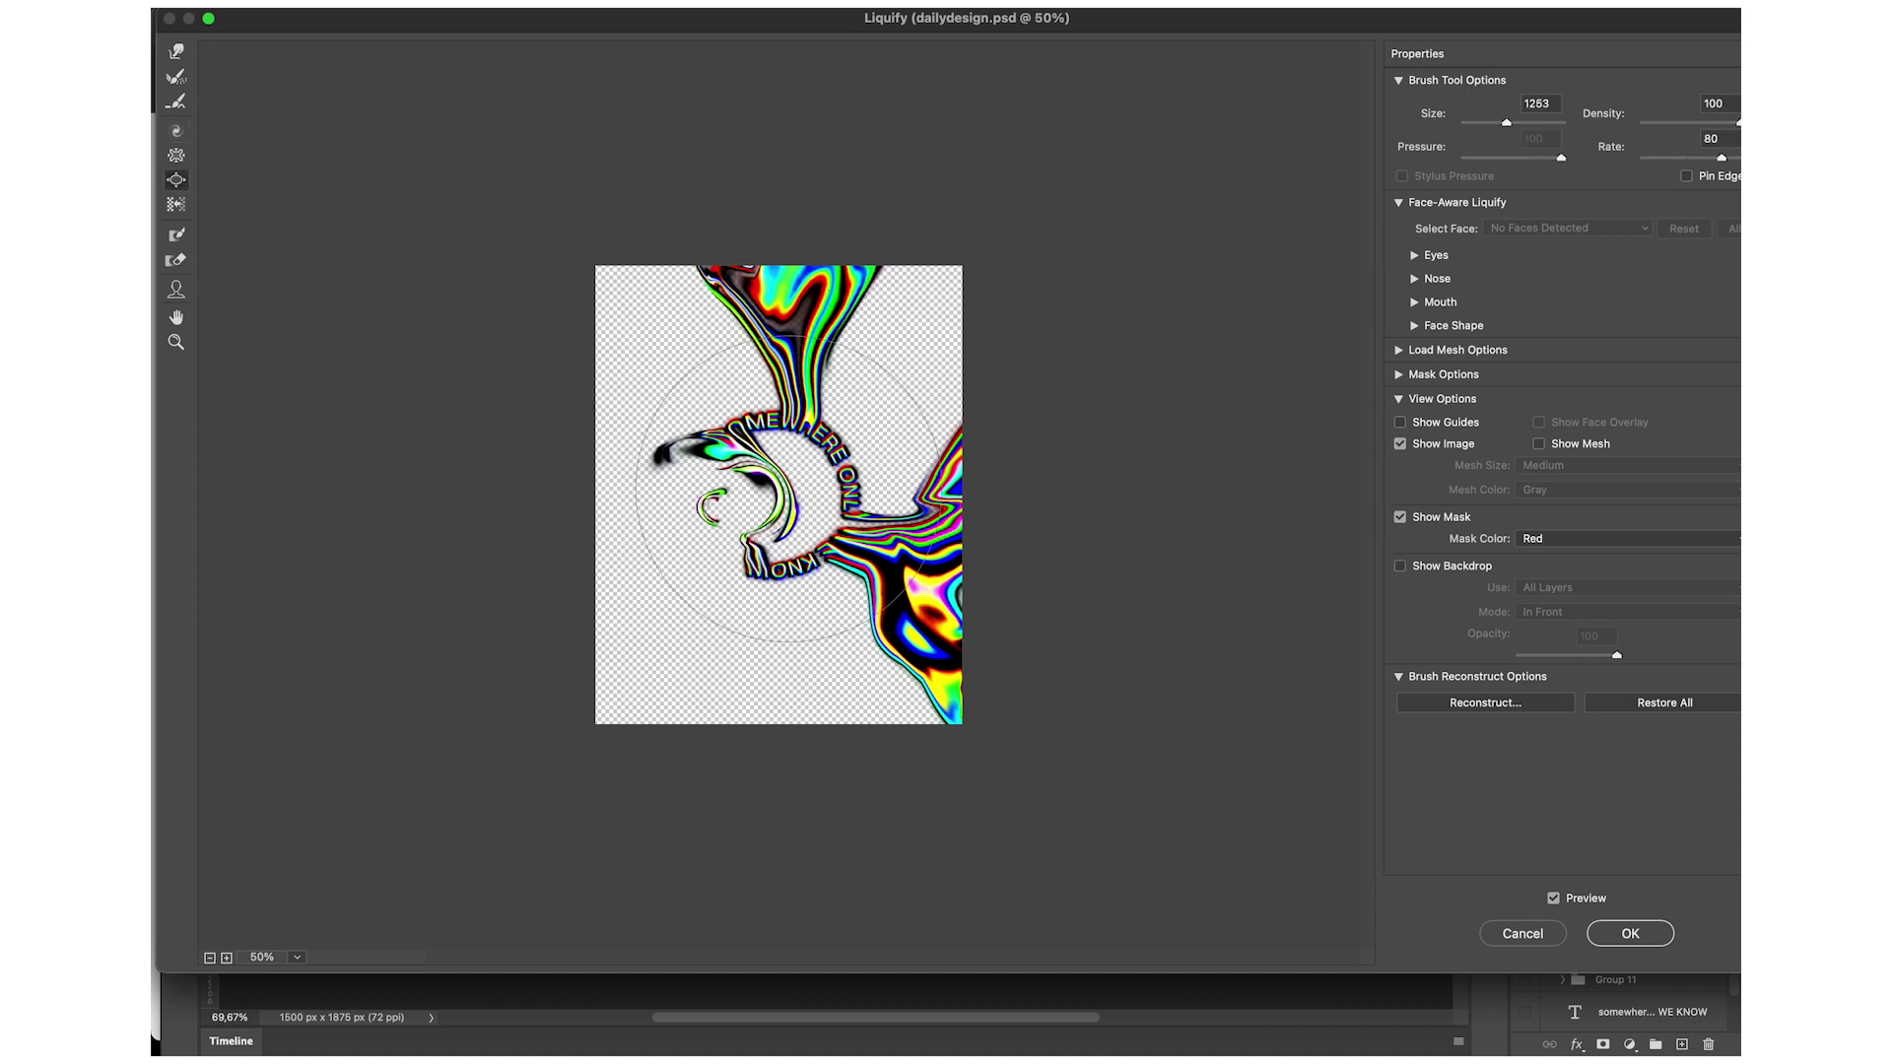
mouse_move(782, 287)
left_mouse_down()
mouse_move(793, 230)
mouse_move(663, 240)
left_mouse_up()
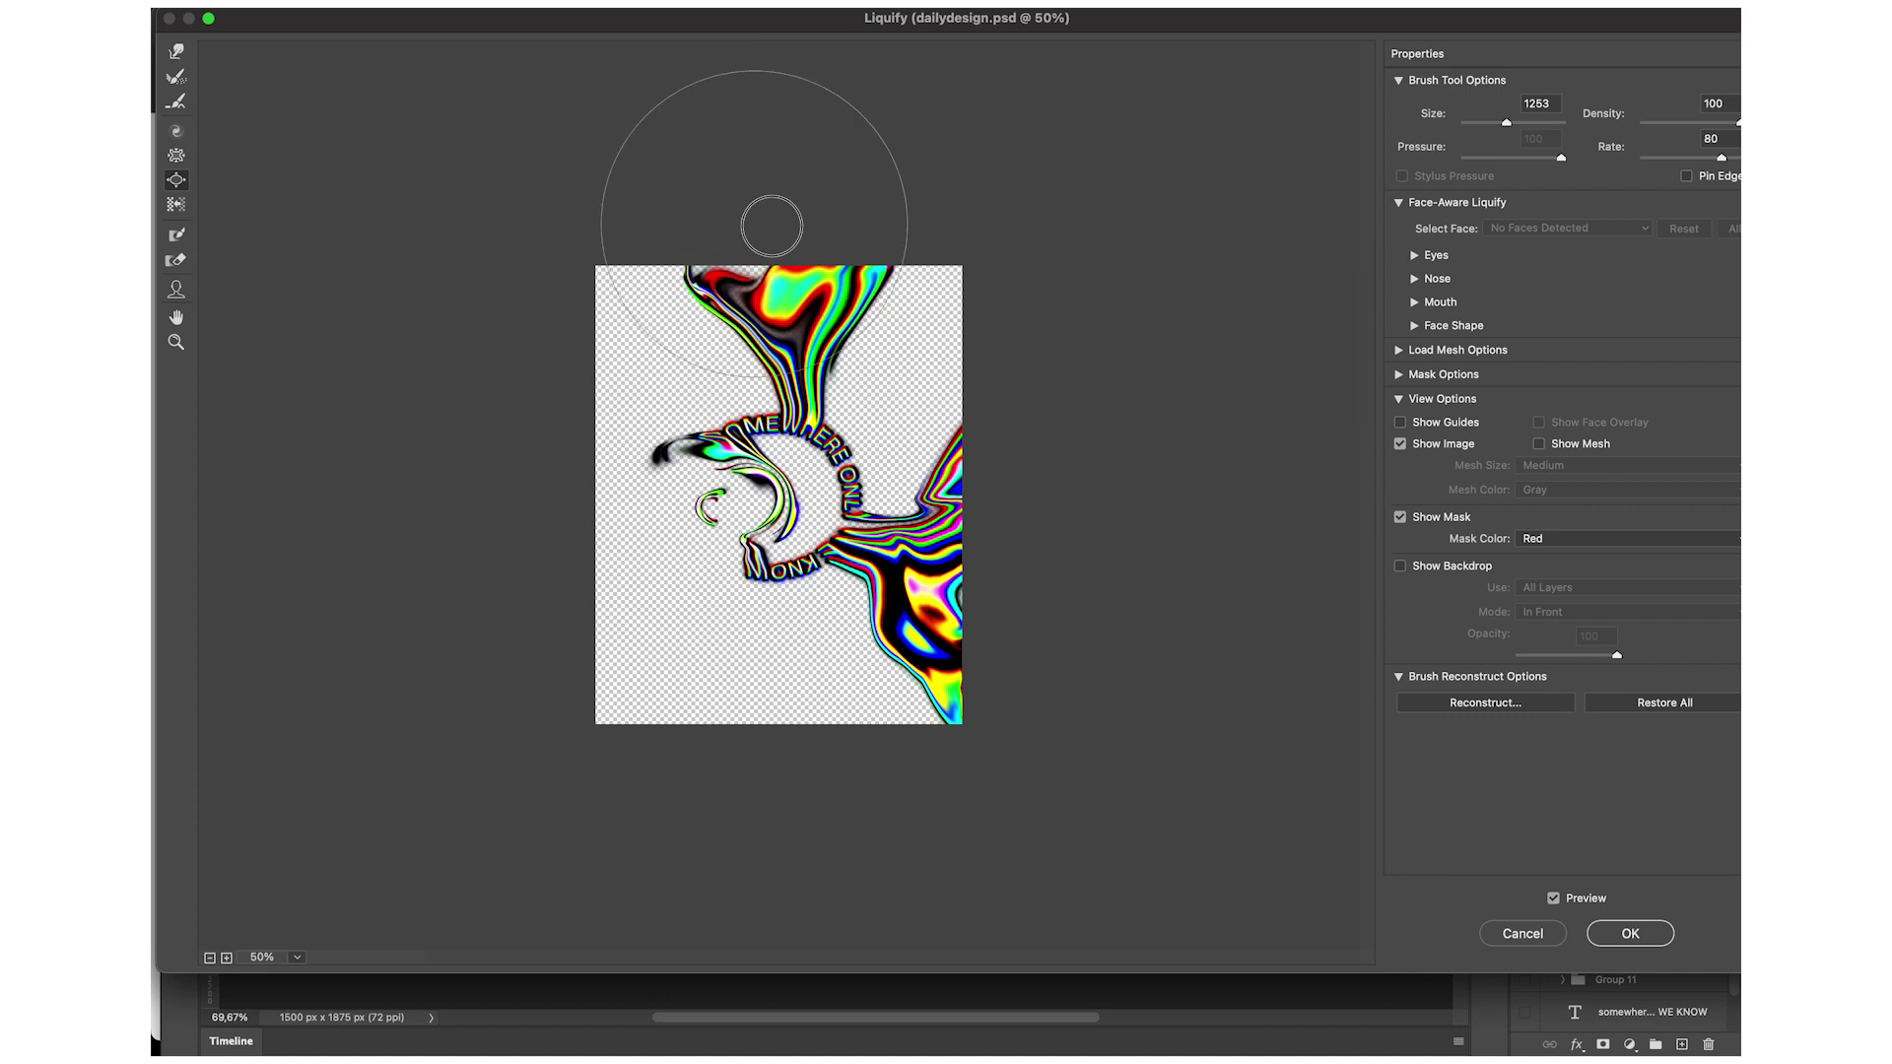
left_click_drag(912, 594, 707, 601)
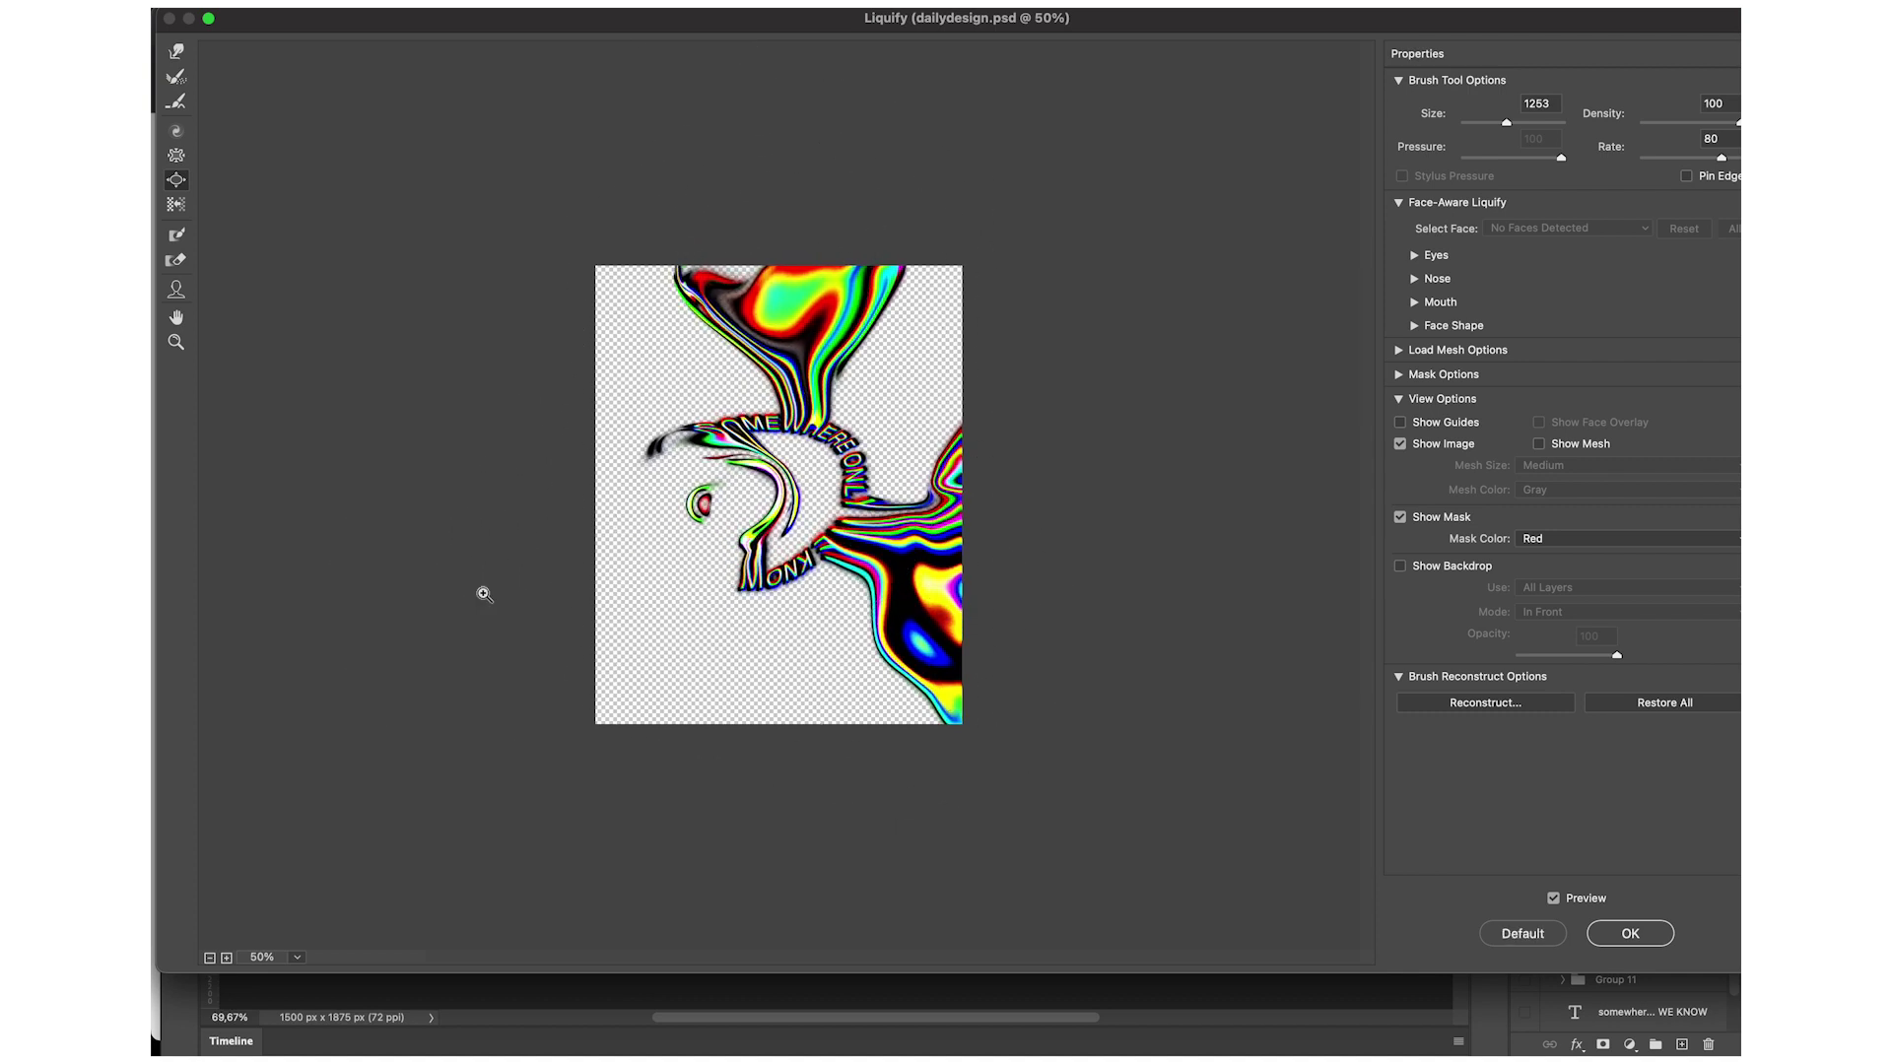
key("ctrl+alt+z")
key("ctrl+alt+z")
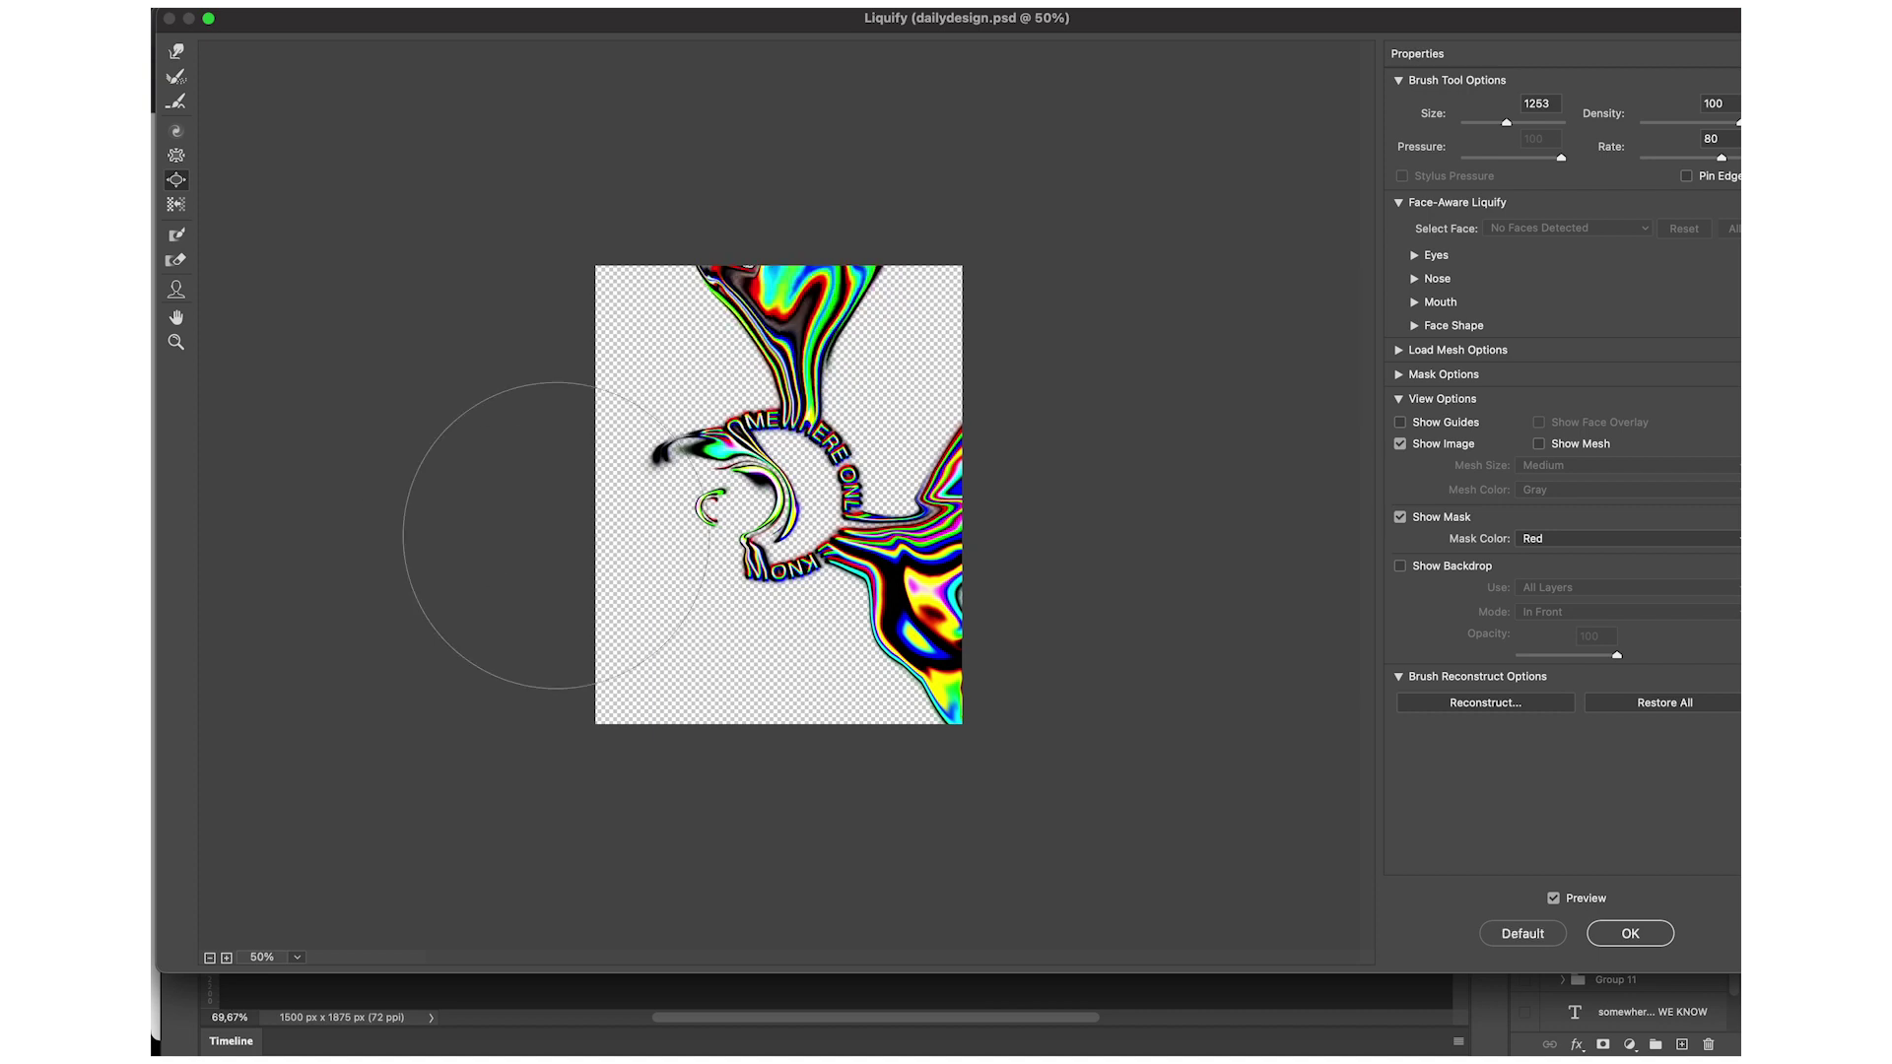
key("ctrl+alt+z")
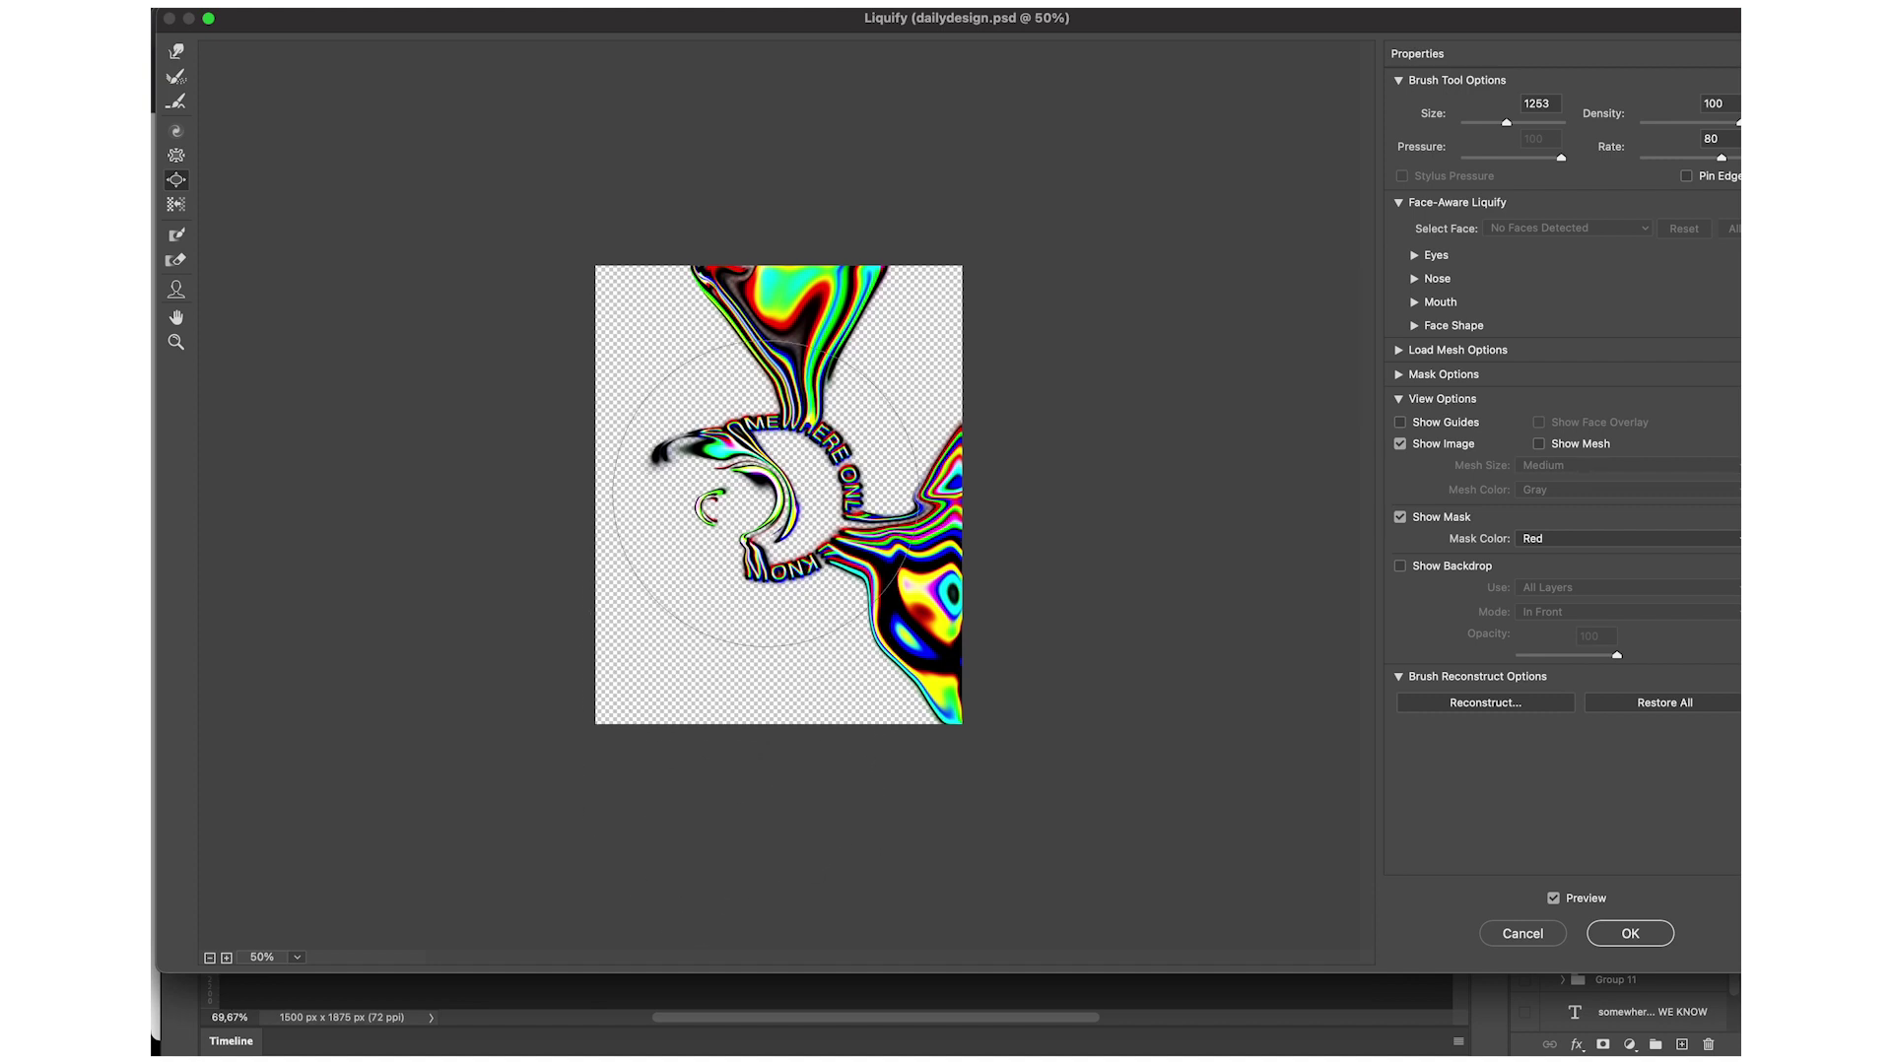
left_click(732, 505, "alt")
left_click_drag(810, 475, 640, 473)
key("z")
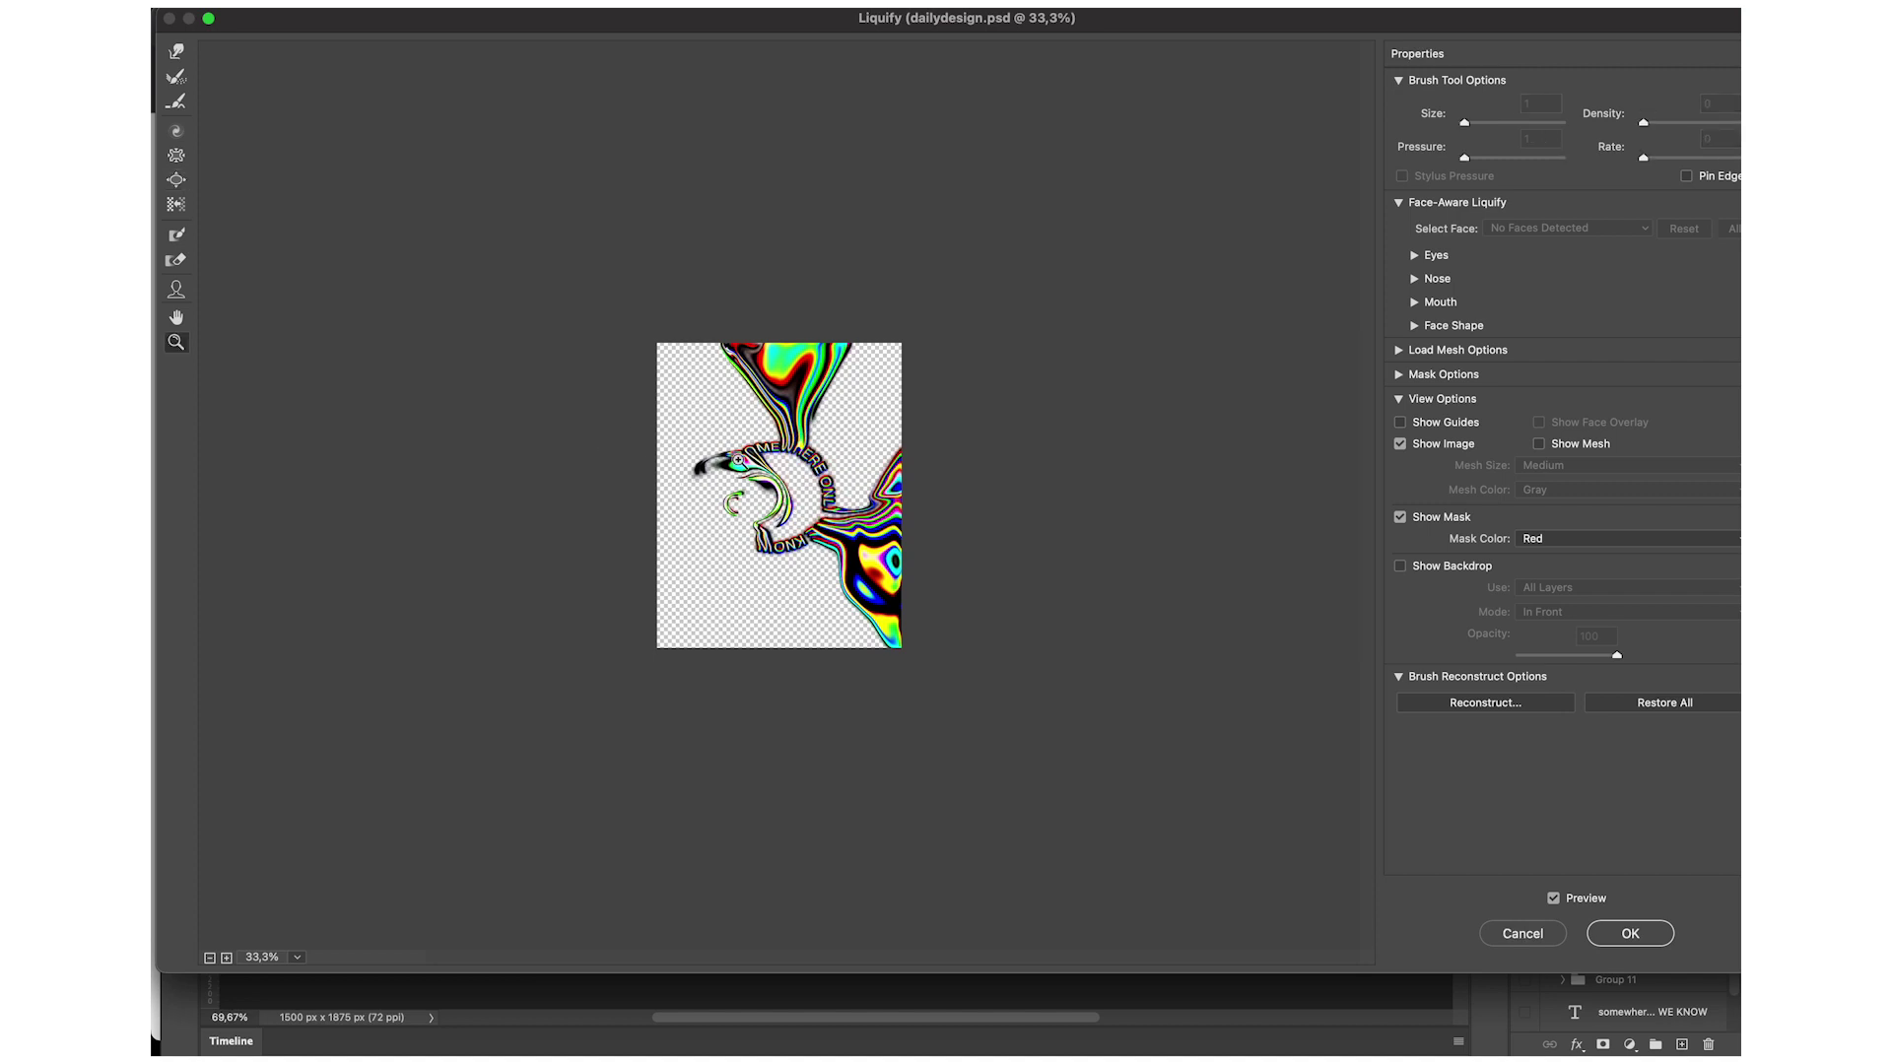
left_click(739, 460)
left_click(176, 180)
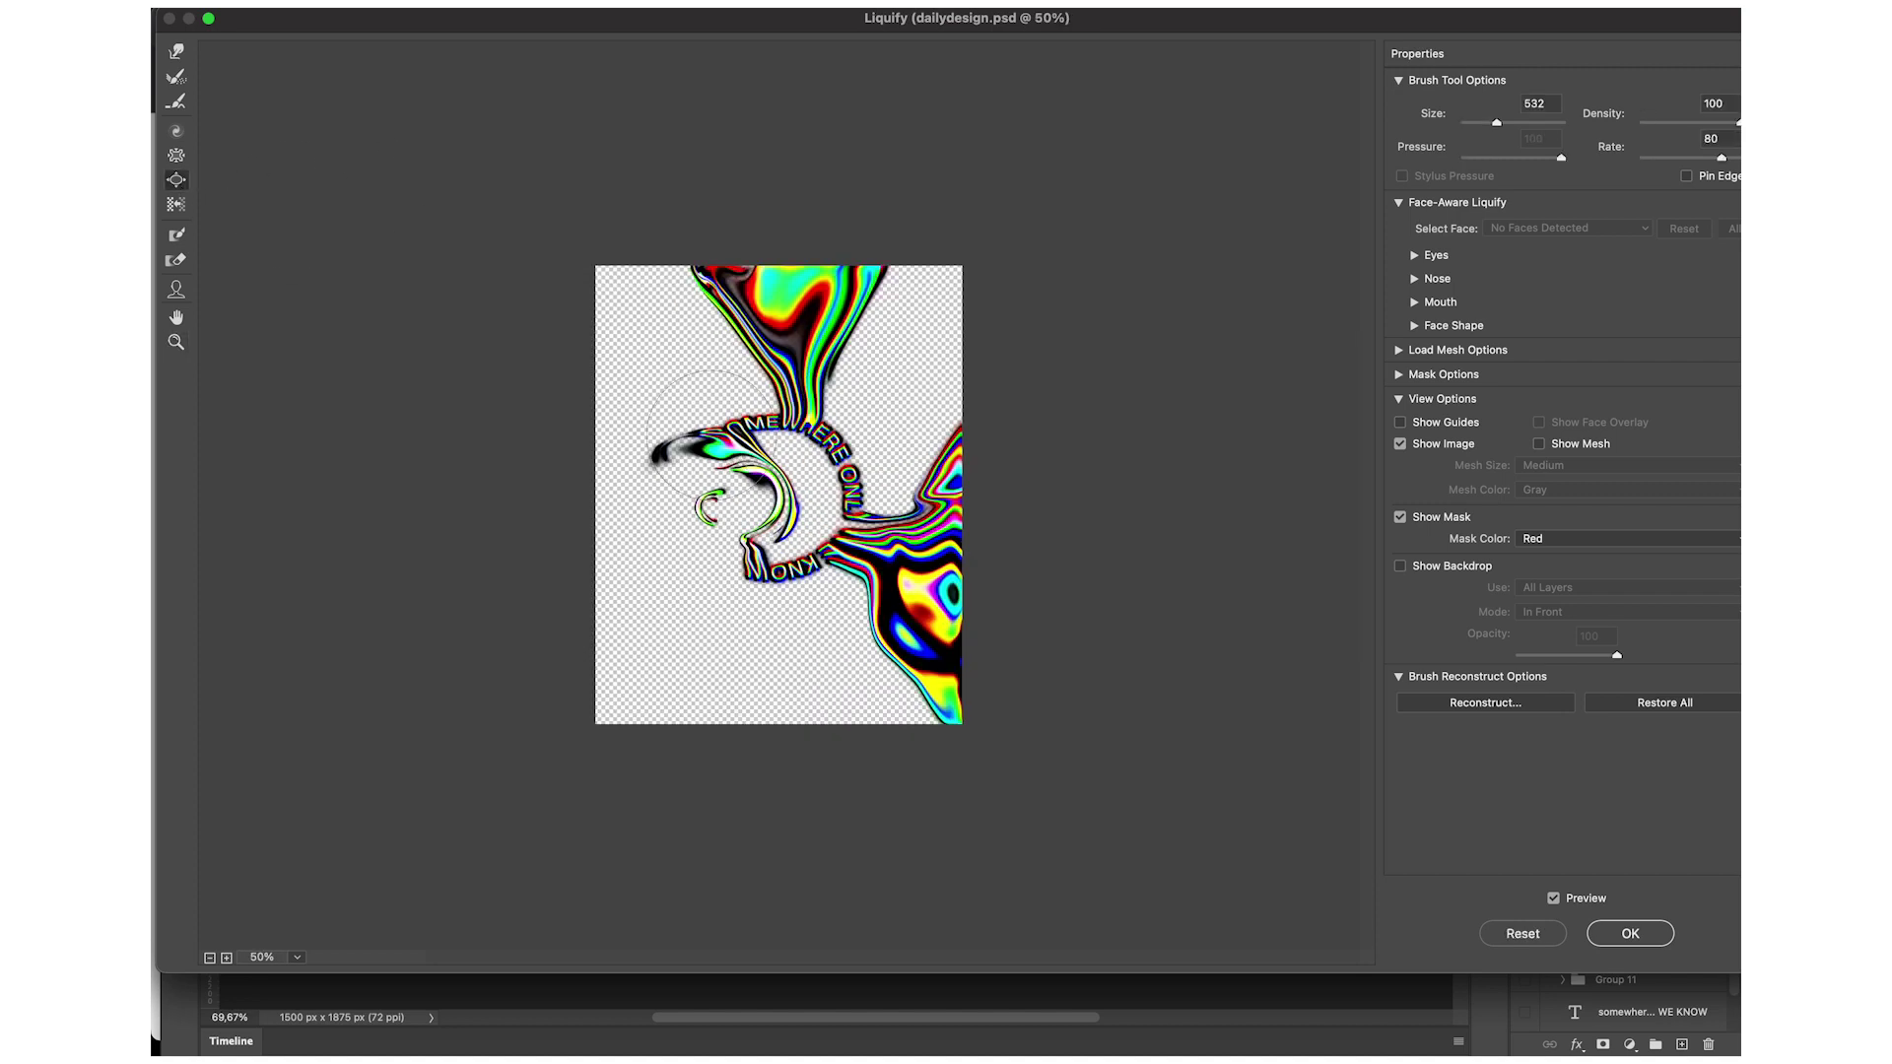
mouse_move(749, 493)
left_mouse_down()
mouse_move(683, 495)
mouse_move(741, 483)
mouse_move(730, 463)
mouse_move(670, 547)
mouse_move(676, 591)
left_mouse_up()
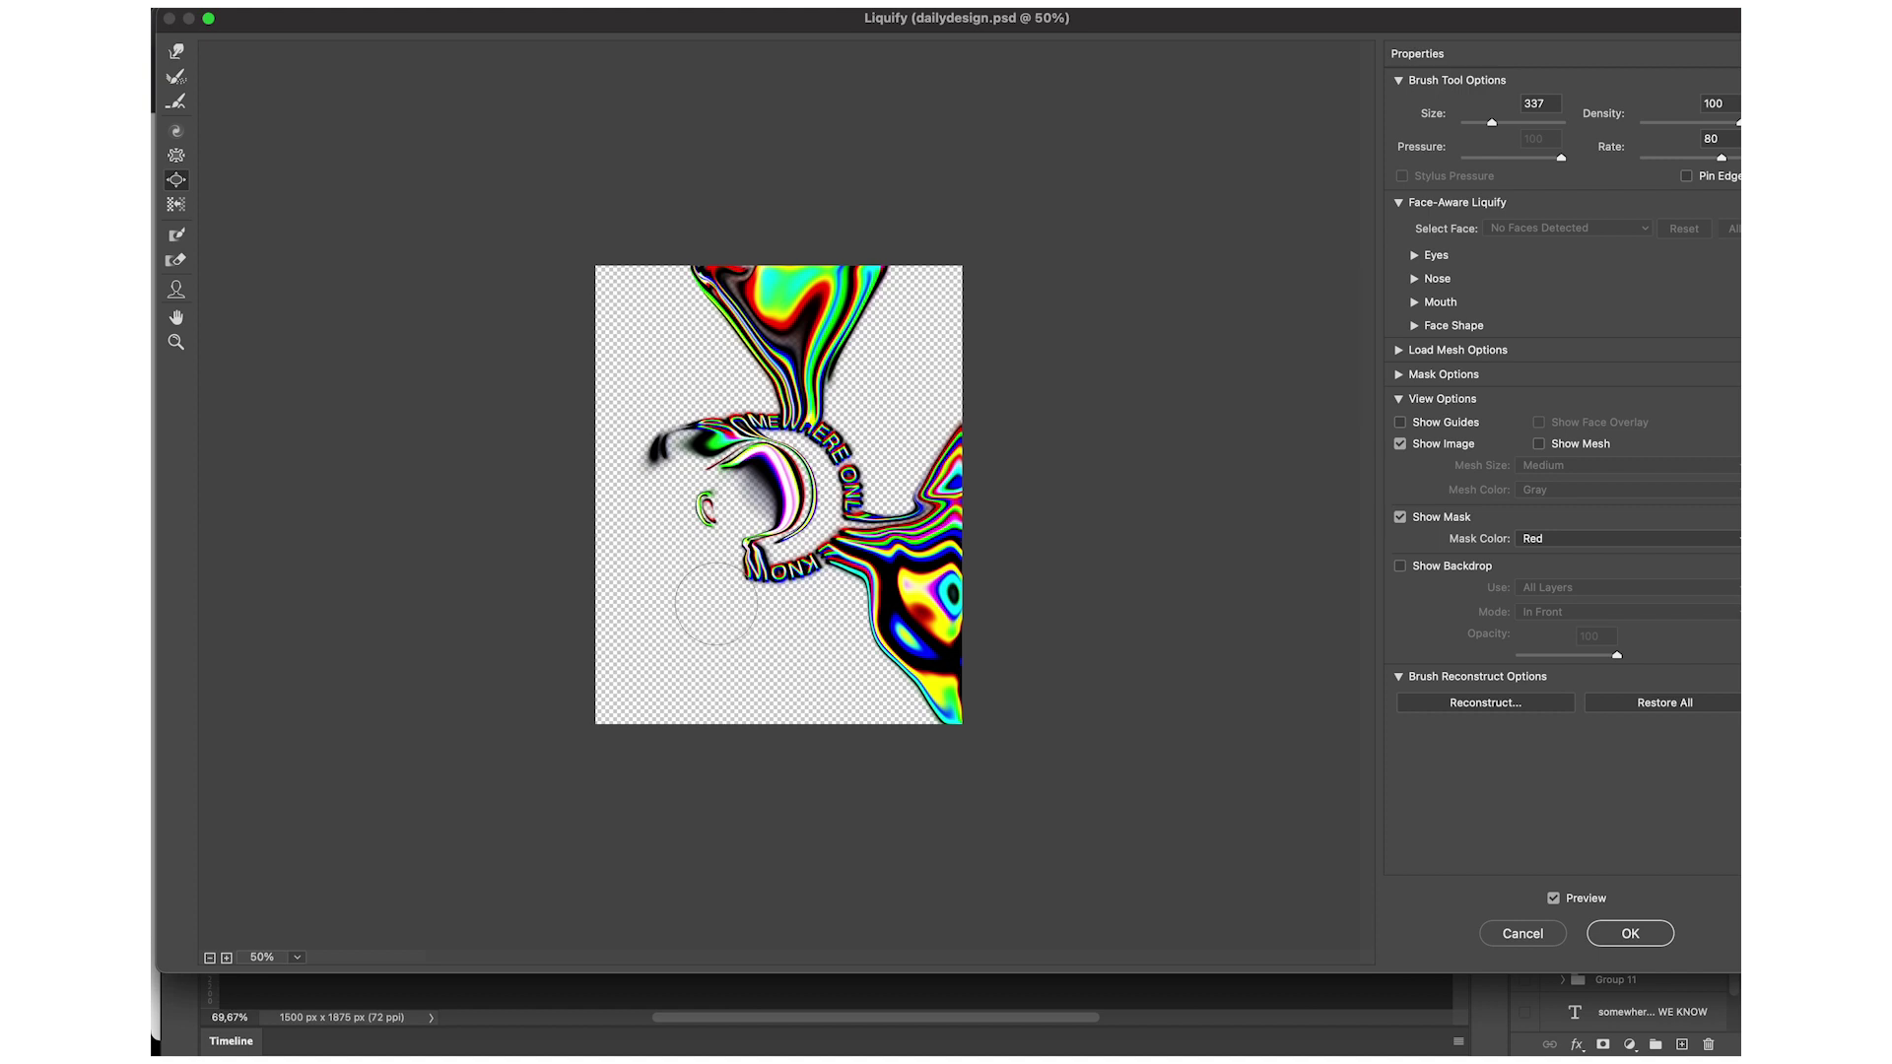
key("ctrl+z")
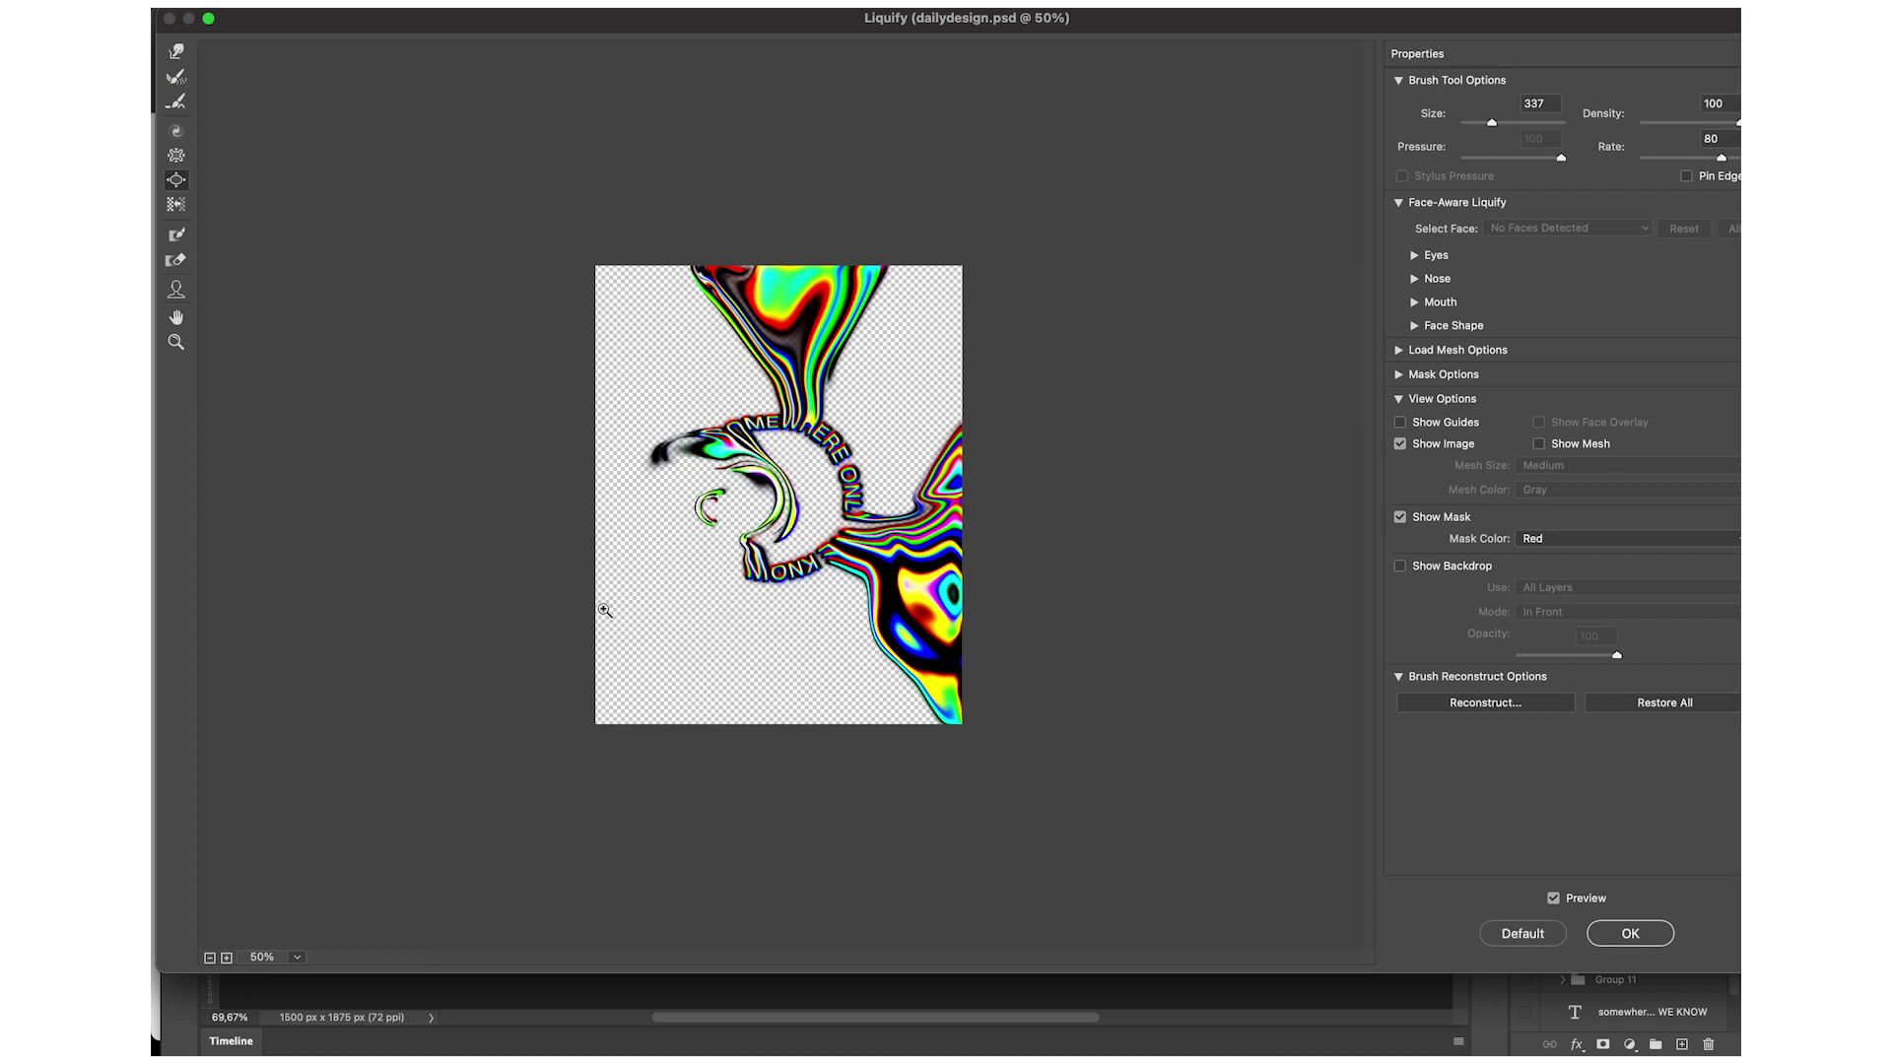
With Forward Warp, drag the swirl bands left of the text ring out to the left edge.
left_click(177, 51)
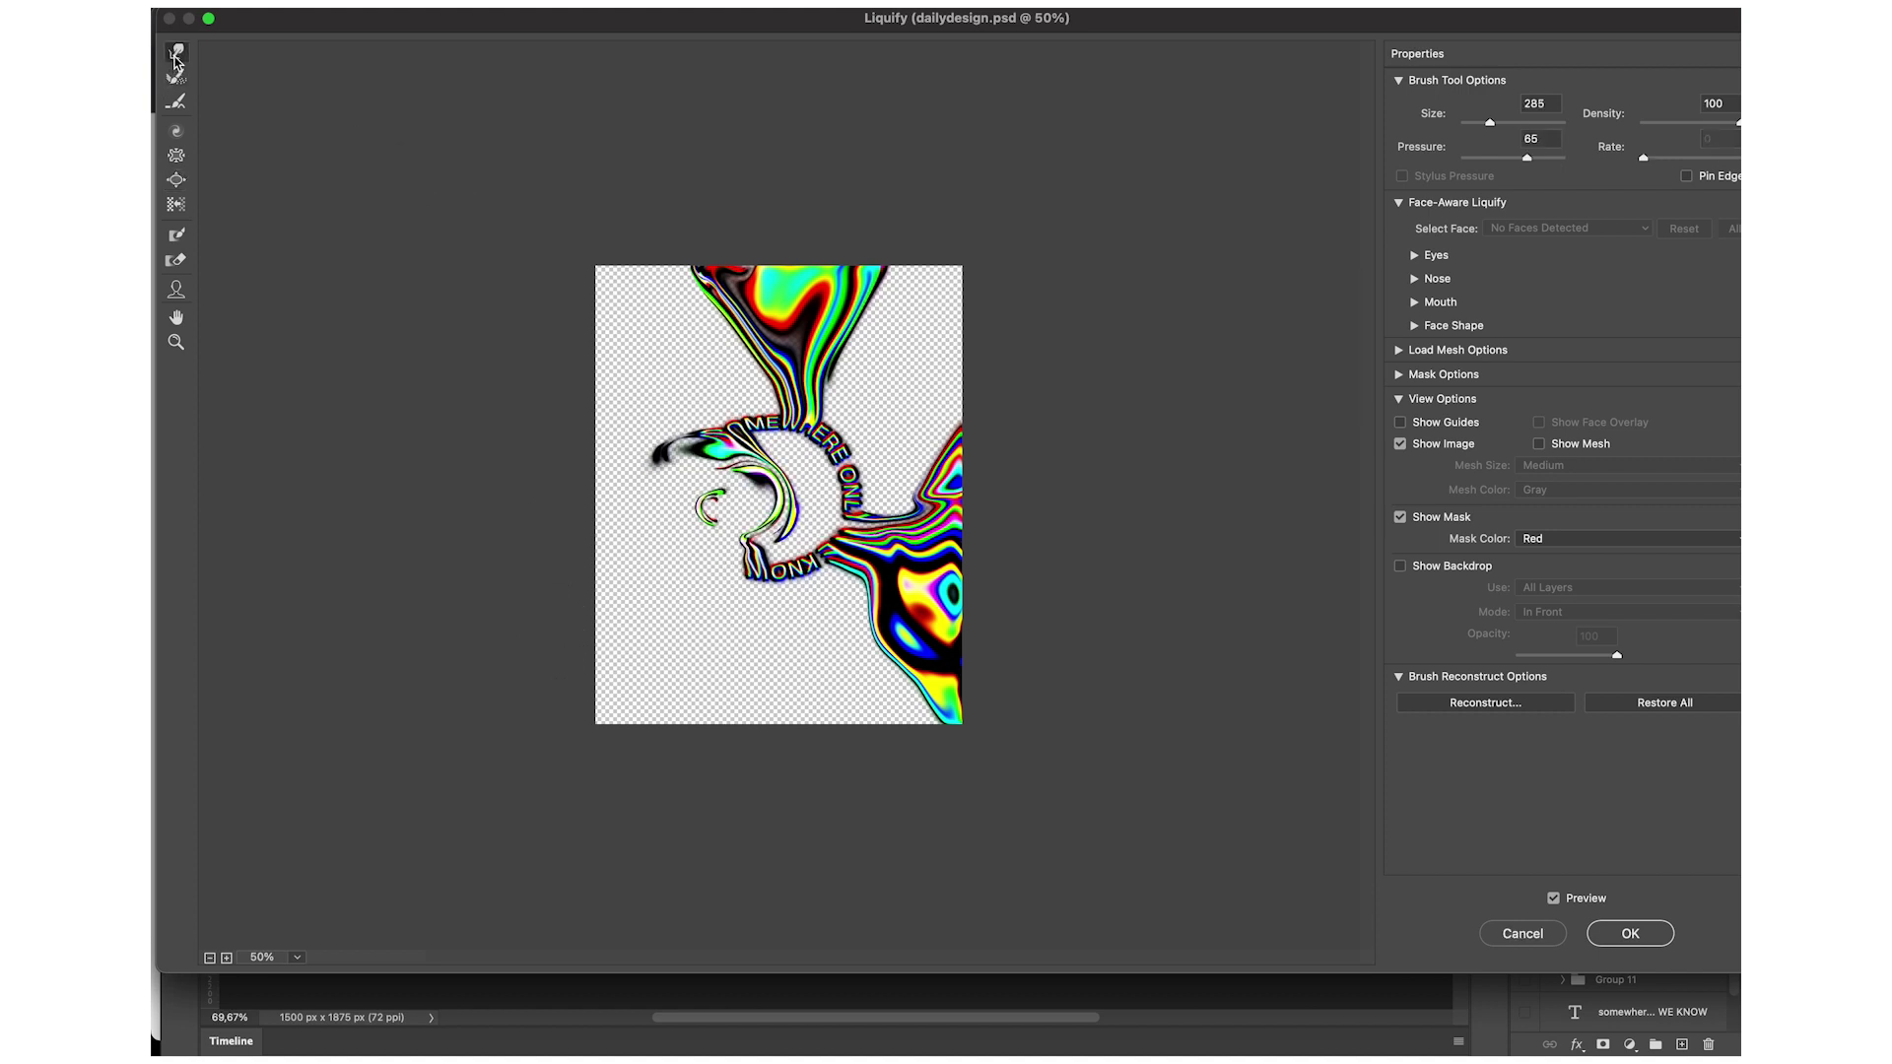
mouse_move(779, 498)
left_mouse_down()
mouse_move(708, 481)
mouse_move(714, 547)
mouse_move(695, 520)
mouse_move(570, 499)
mouse_move(634, 558)
mouse_move(639, 529)
mouse_move(492, 497)
left_mouse_up()
mouse_move(676, 532)
left_mouse_down()
mouse_move(783, 468)
mouse_move(739, 498)
mouse_move(581, 513)
left_mouse_up()
left_click_drag(749, 453, 591, 513)
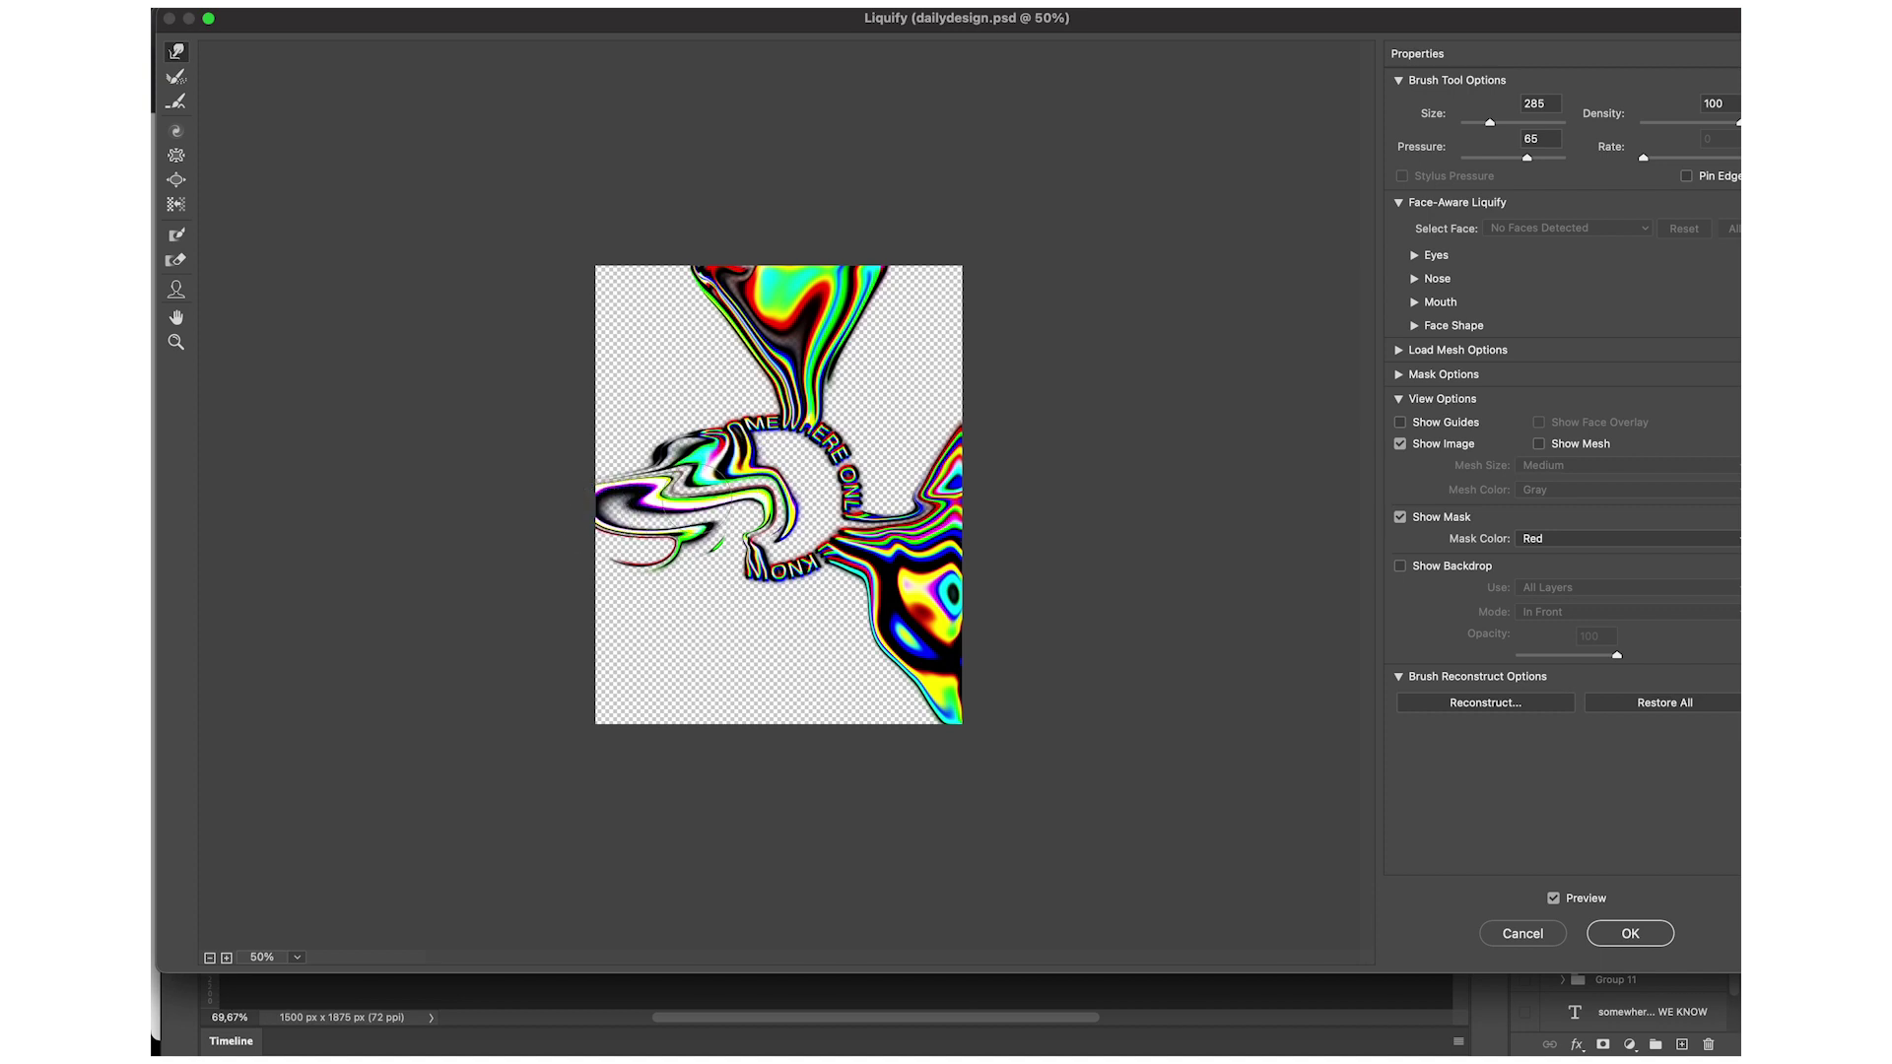
left_click_drag(739, 473, 549, 506)
left_click_drag(729, 482, 532, 483)
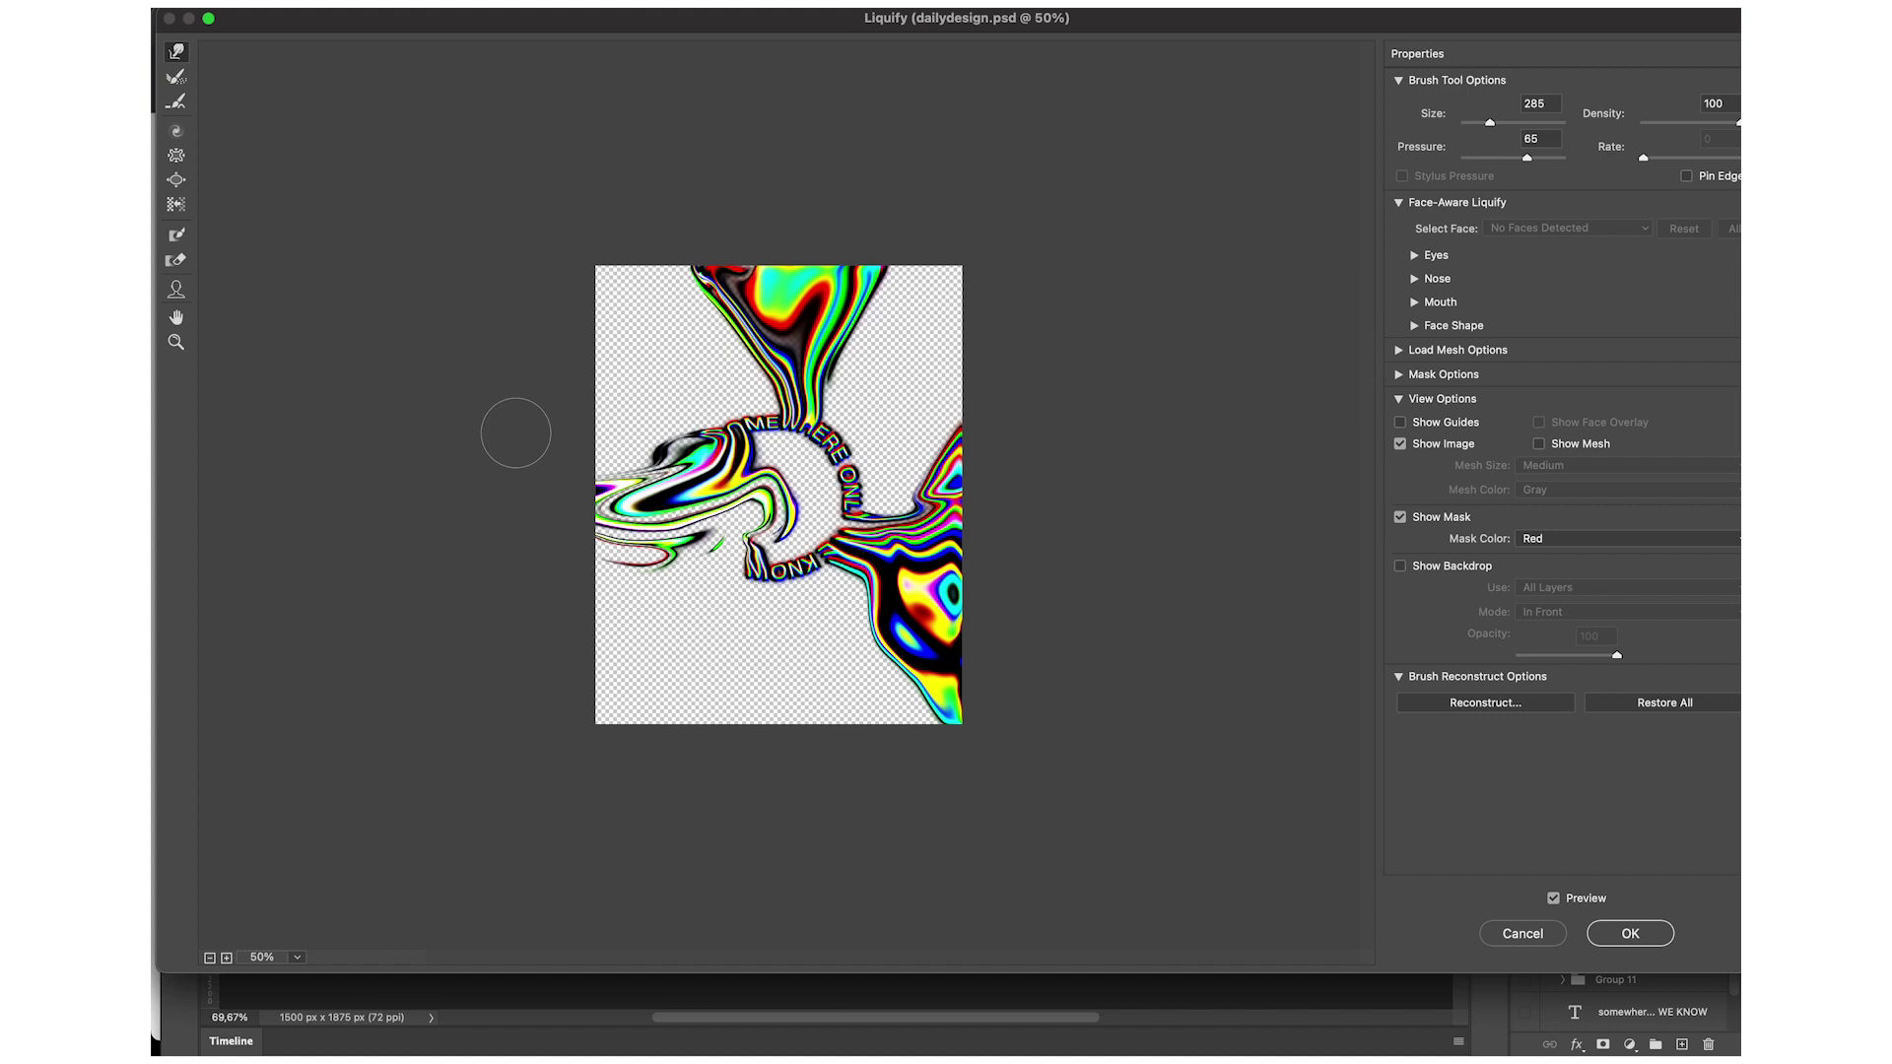
left_click_drag(680, 493, 536, 388)
left_click_drag(710, 482, 571, 410)
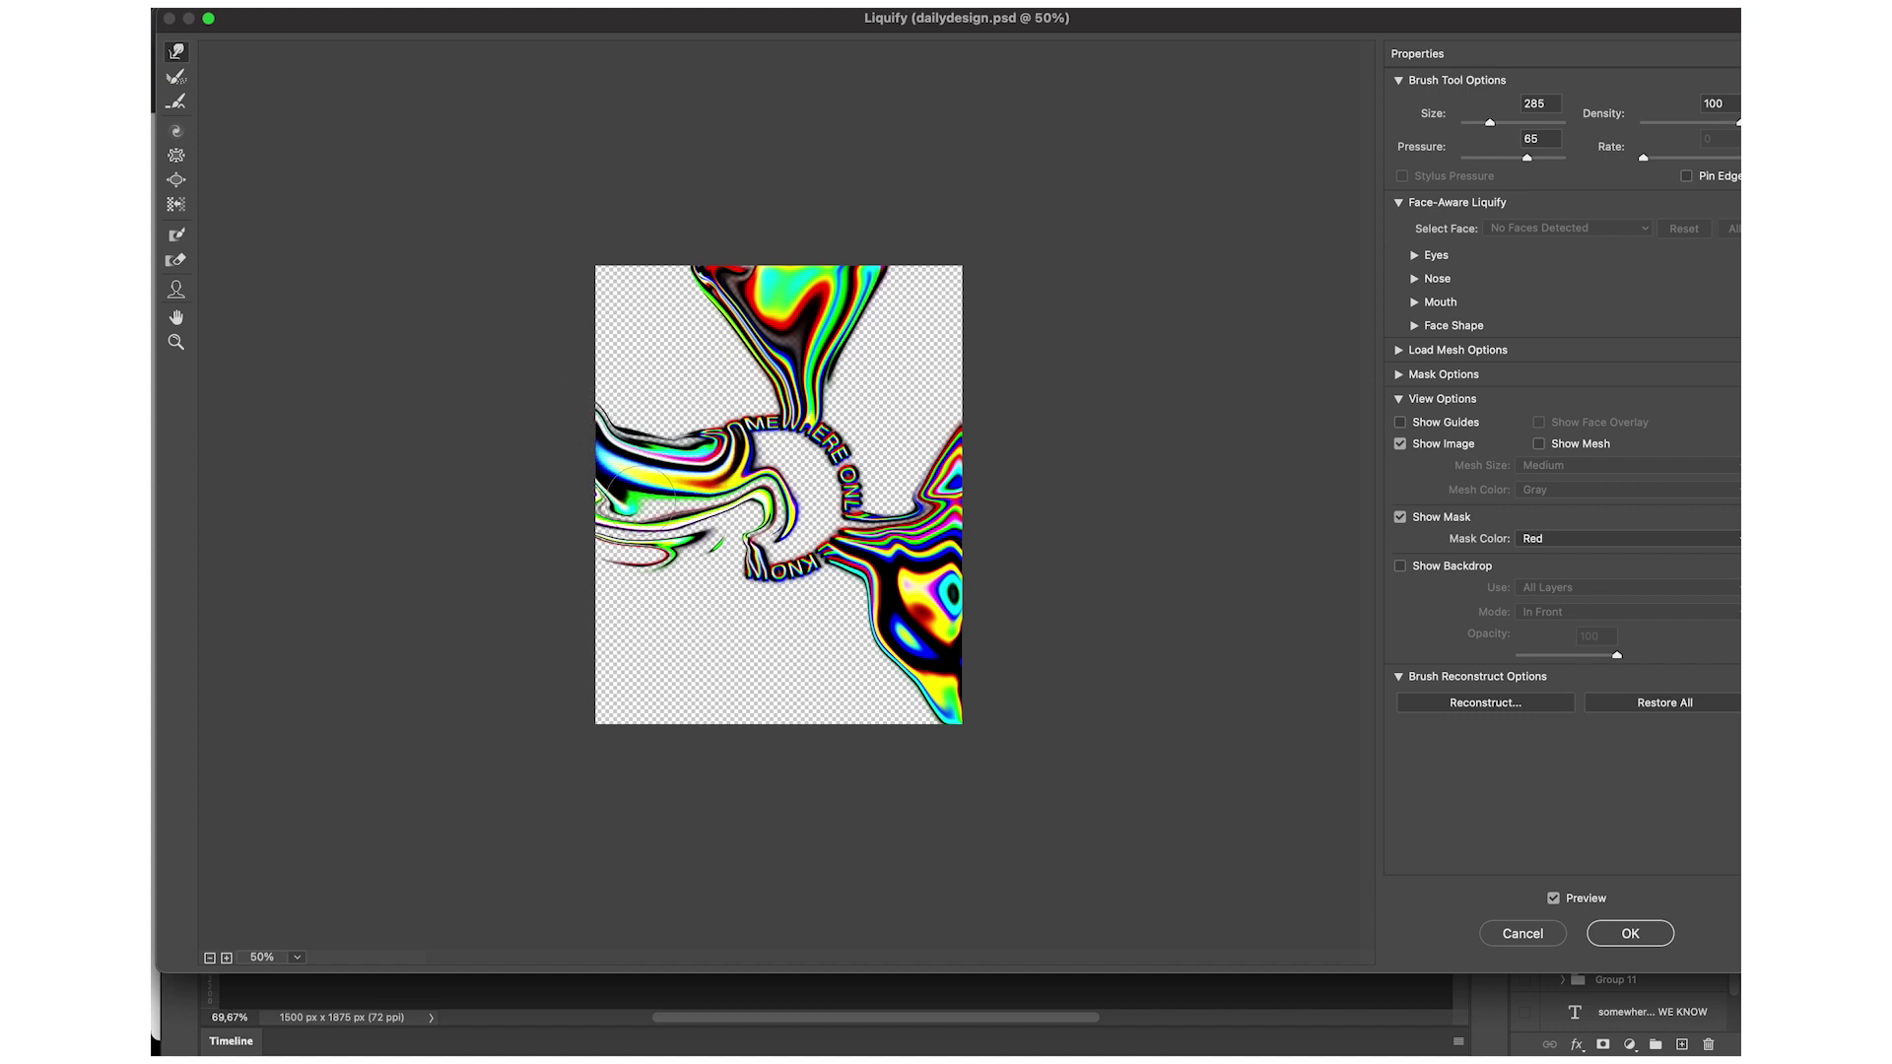
left_click_drag(637, 490, 490, 507)
mouse_move(660, 453)
left_mouse_down()
mouse_move(611, 414)
mouse_move(578, 279)
left_mouse_up()
left_click_drag(591, 388, 523, 240)
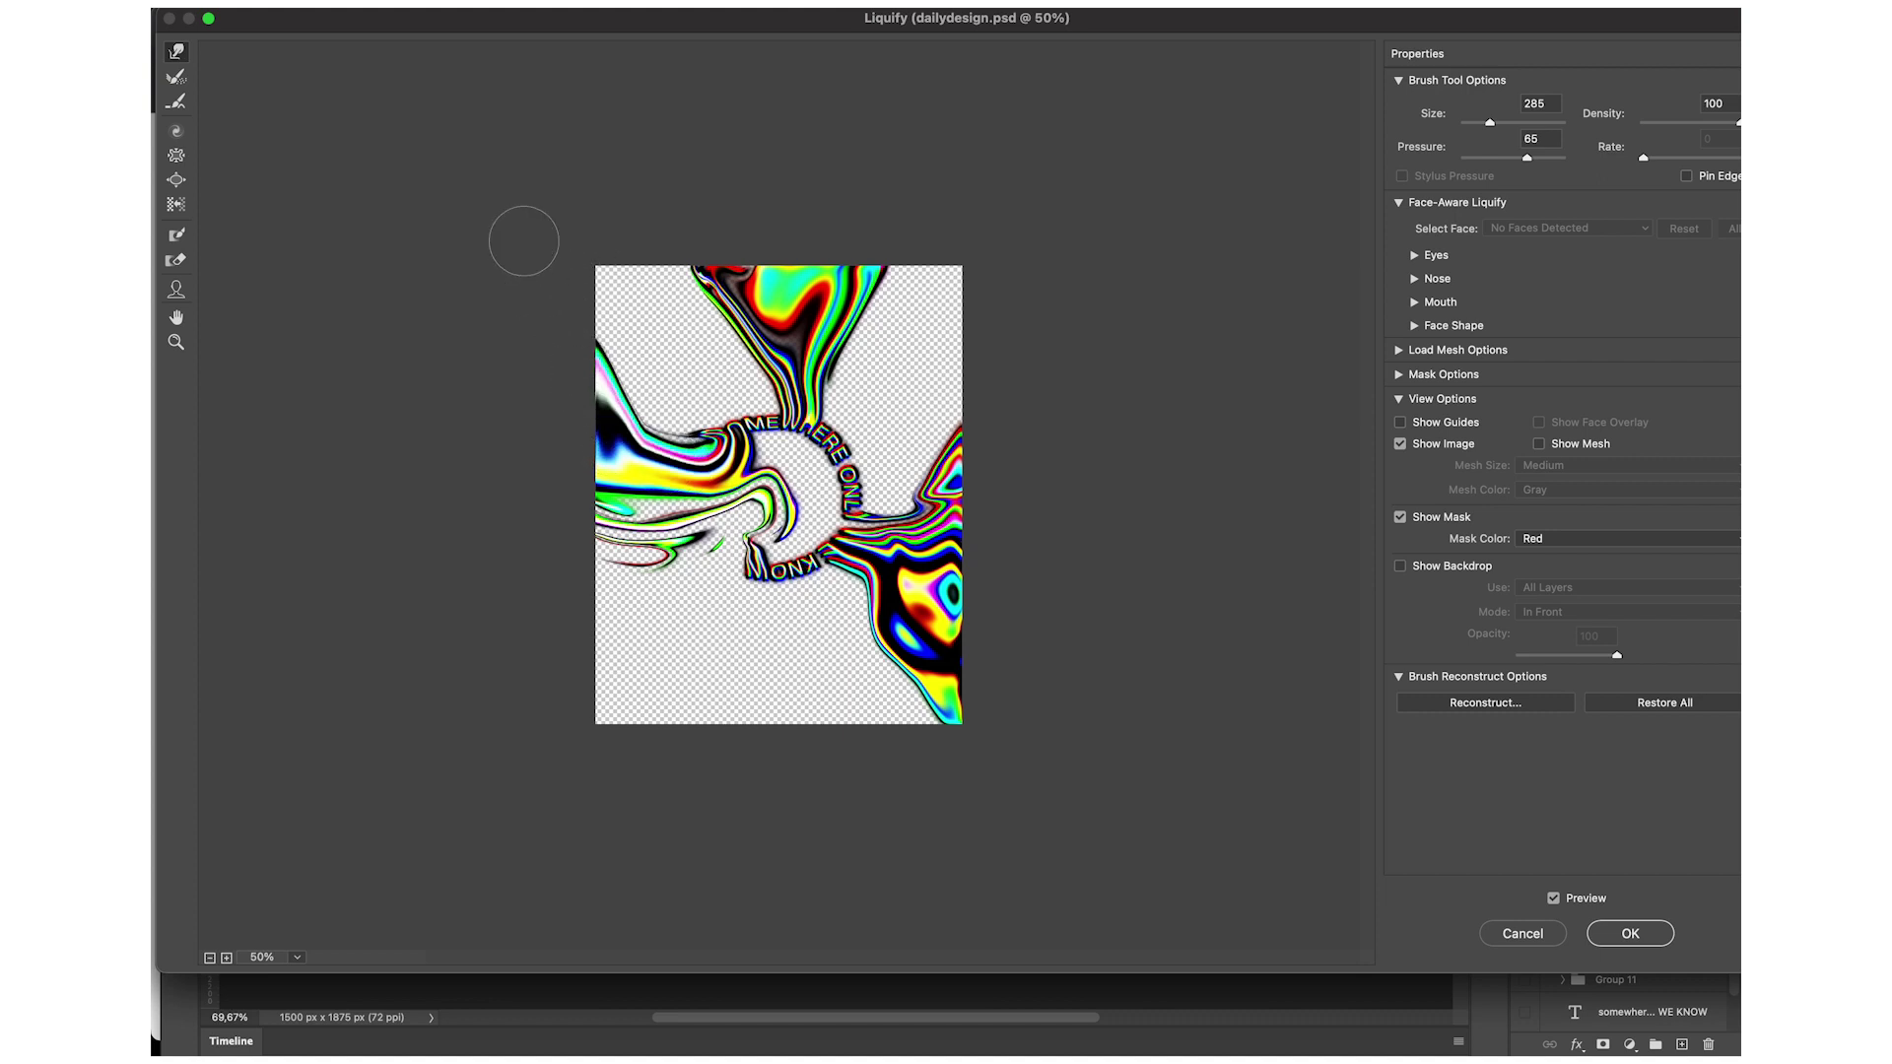
Apply the Liquify warp, then duplicate Group 10 and merge it into Group 10 copy.
key("Return")
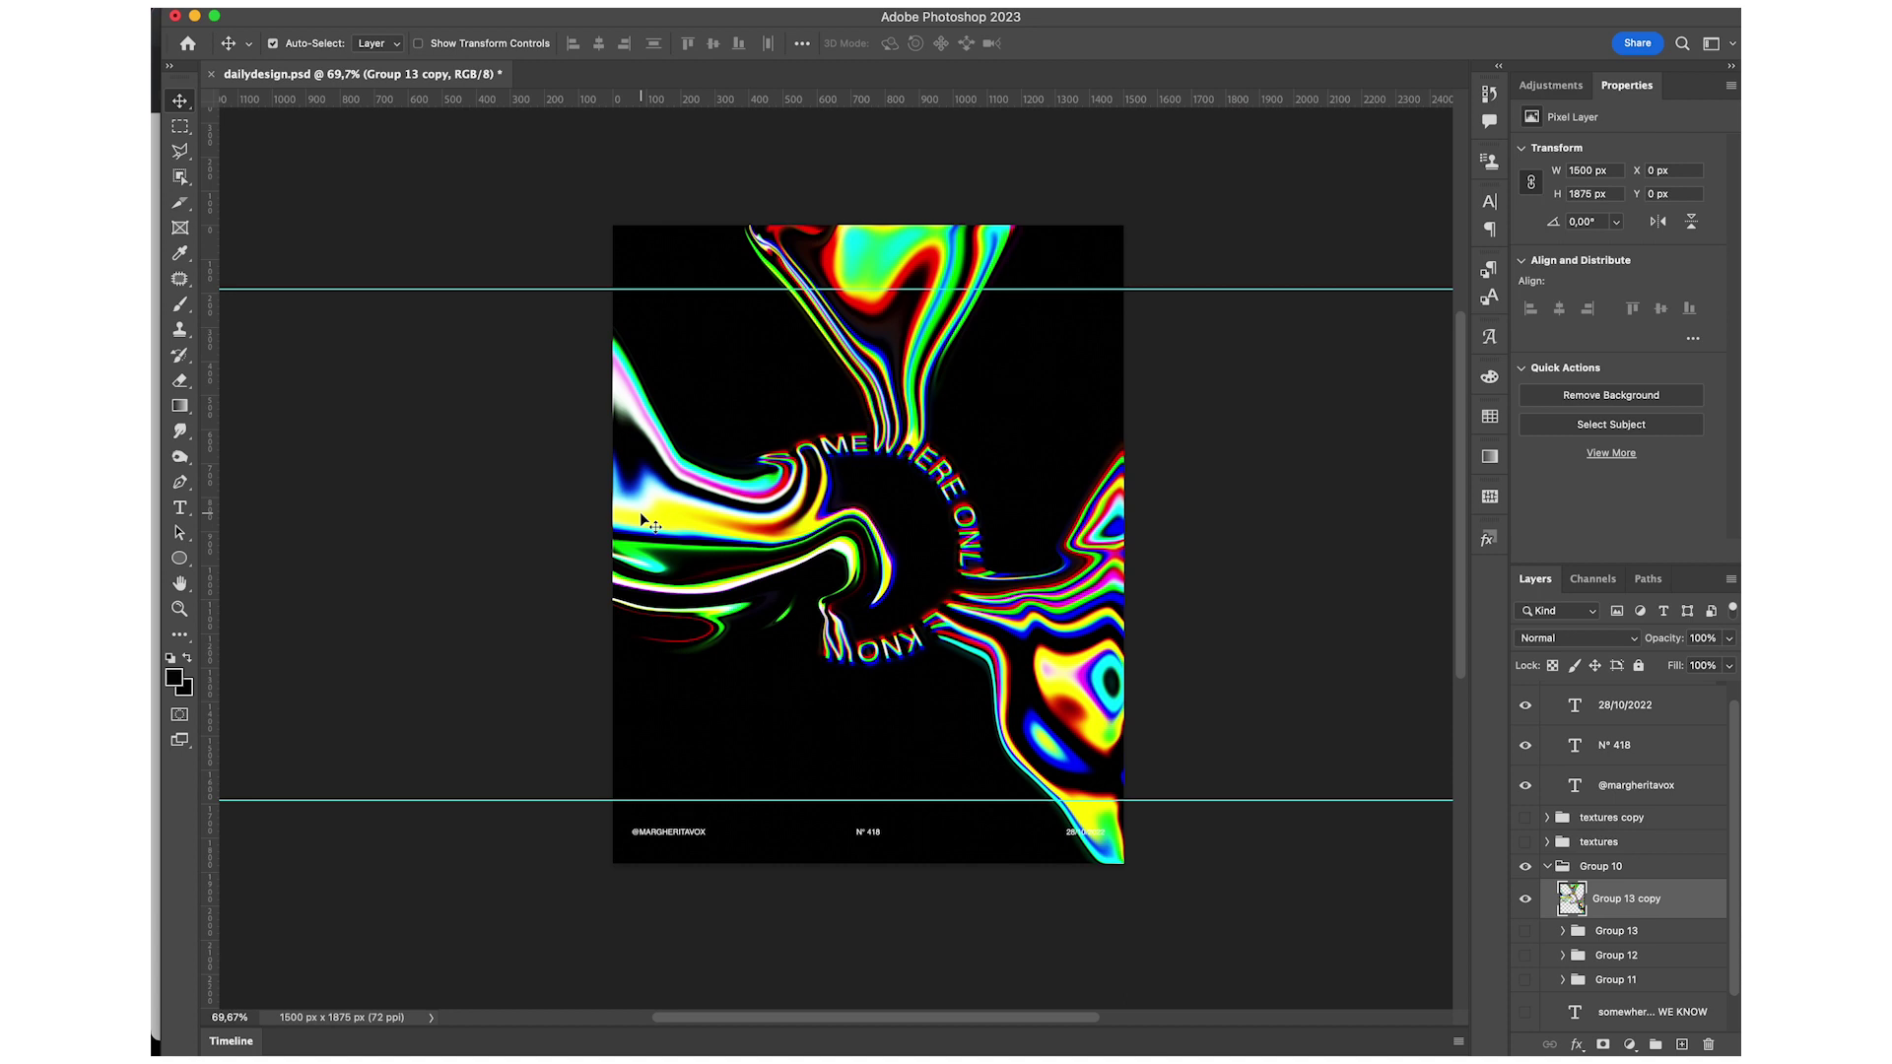
left_click(1548, 867)
key("ctrl+j")
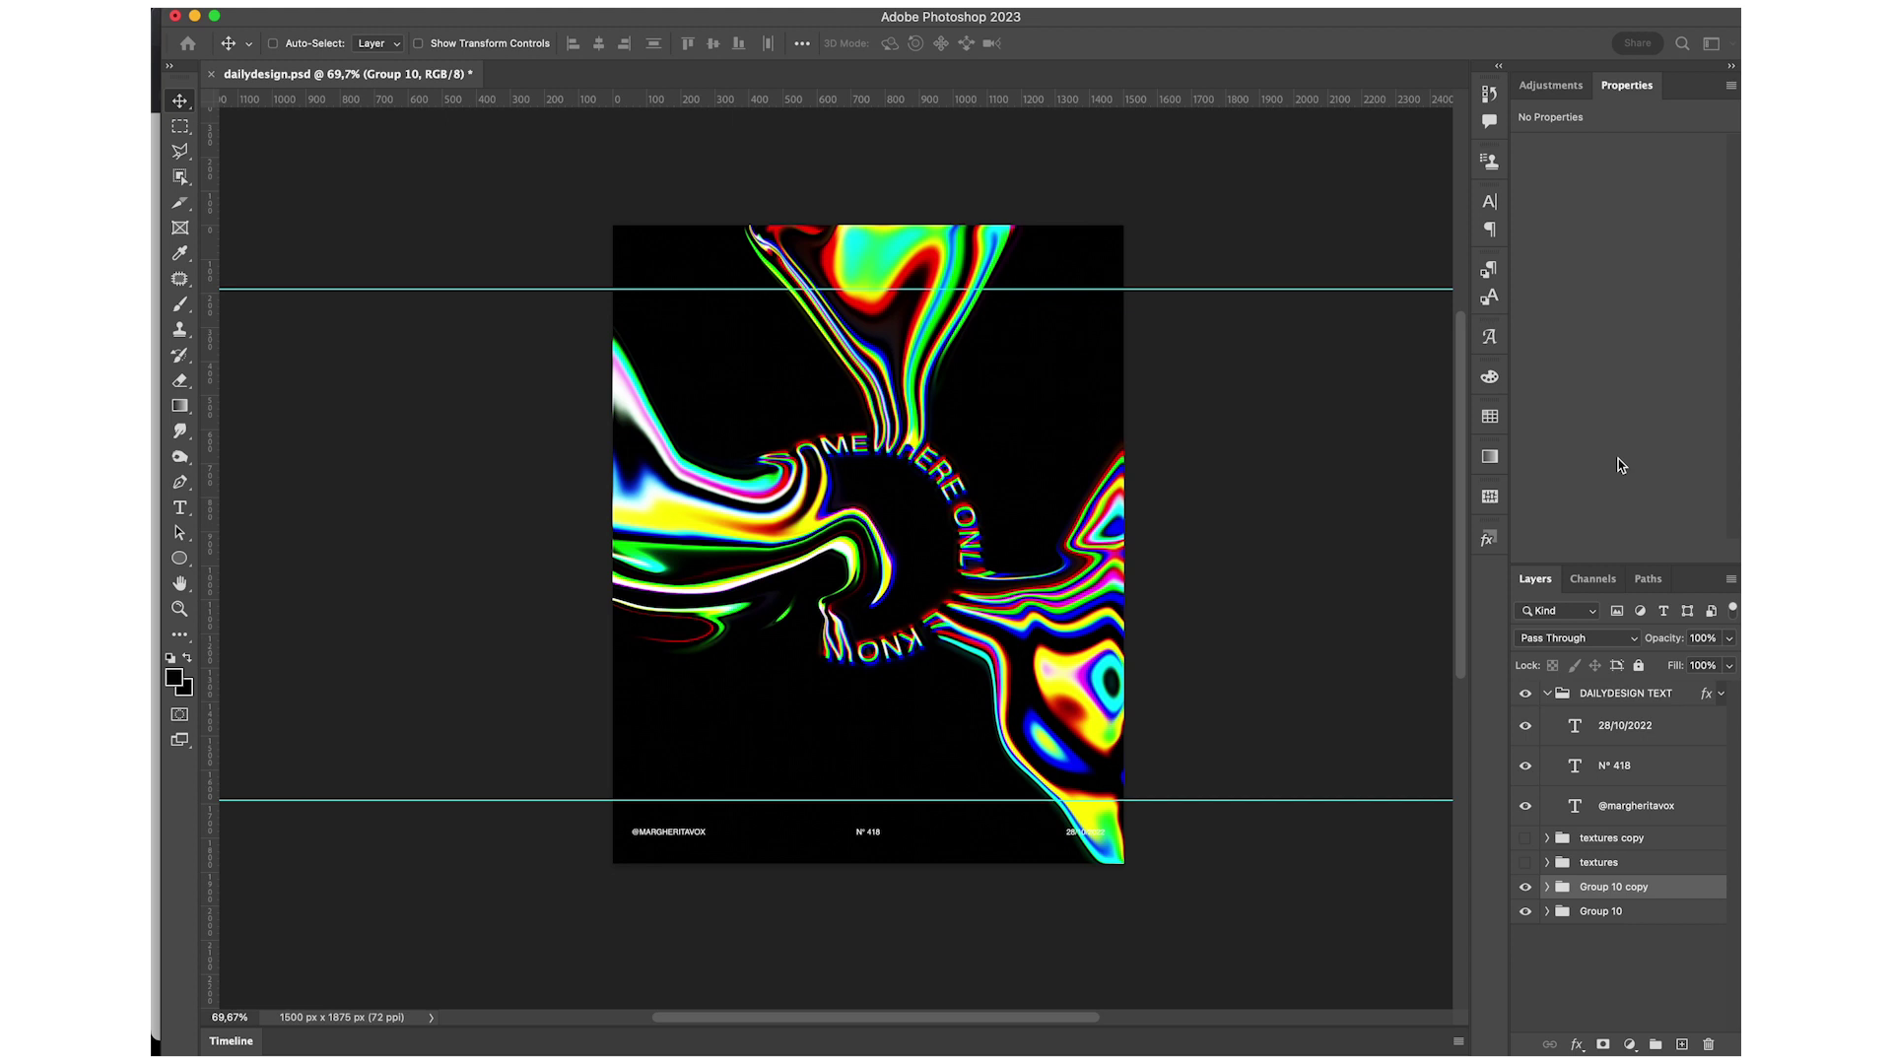
key("ctrl+e")
Try a Color Balance adjustment shifting the midtones toward blue and yellow, then delete it.
left_click(1550, 85)
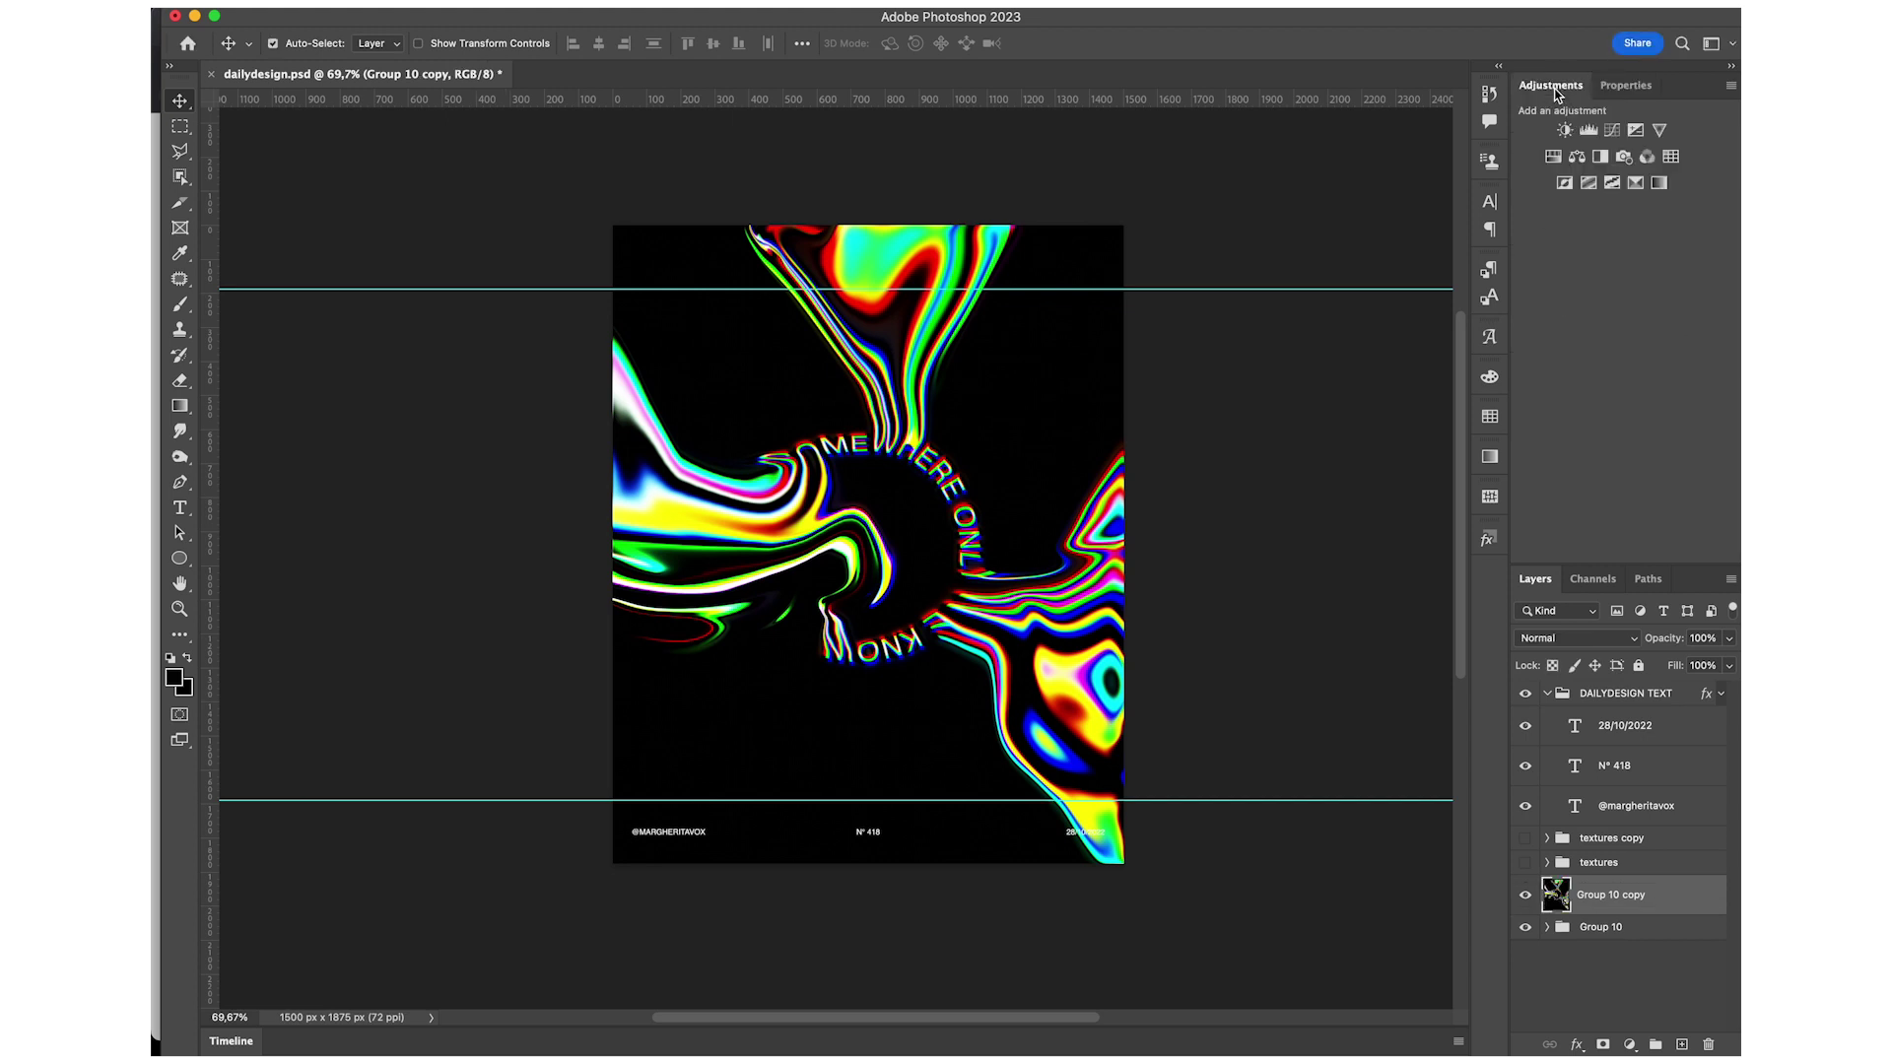
left_click(1578, 157)
mouse_move(1593, 194)
left_mouse_down()
mouse_move(1493, 192)
mouse_move(1644, 197)
mouse_move(1490, 222)
left_mouse_up()
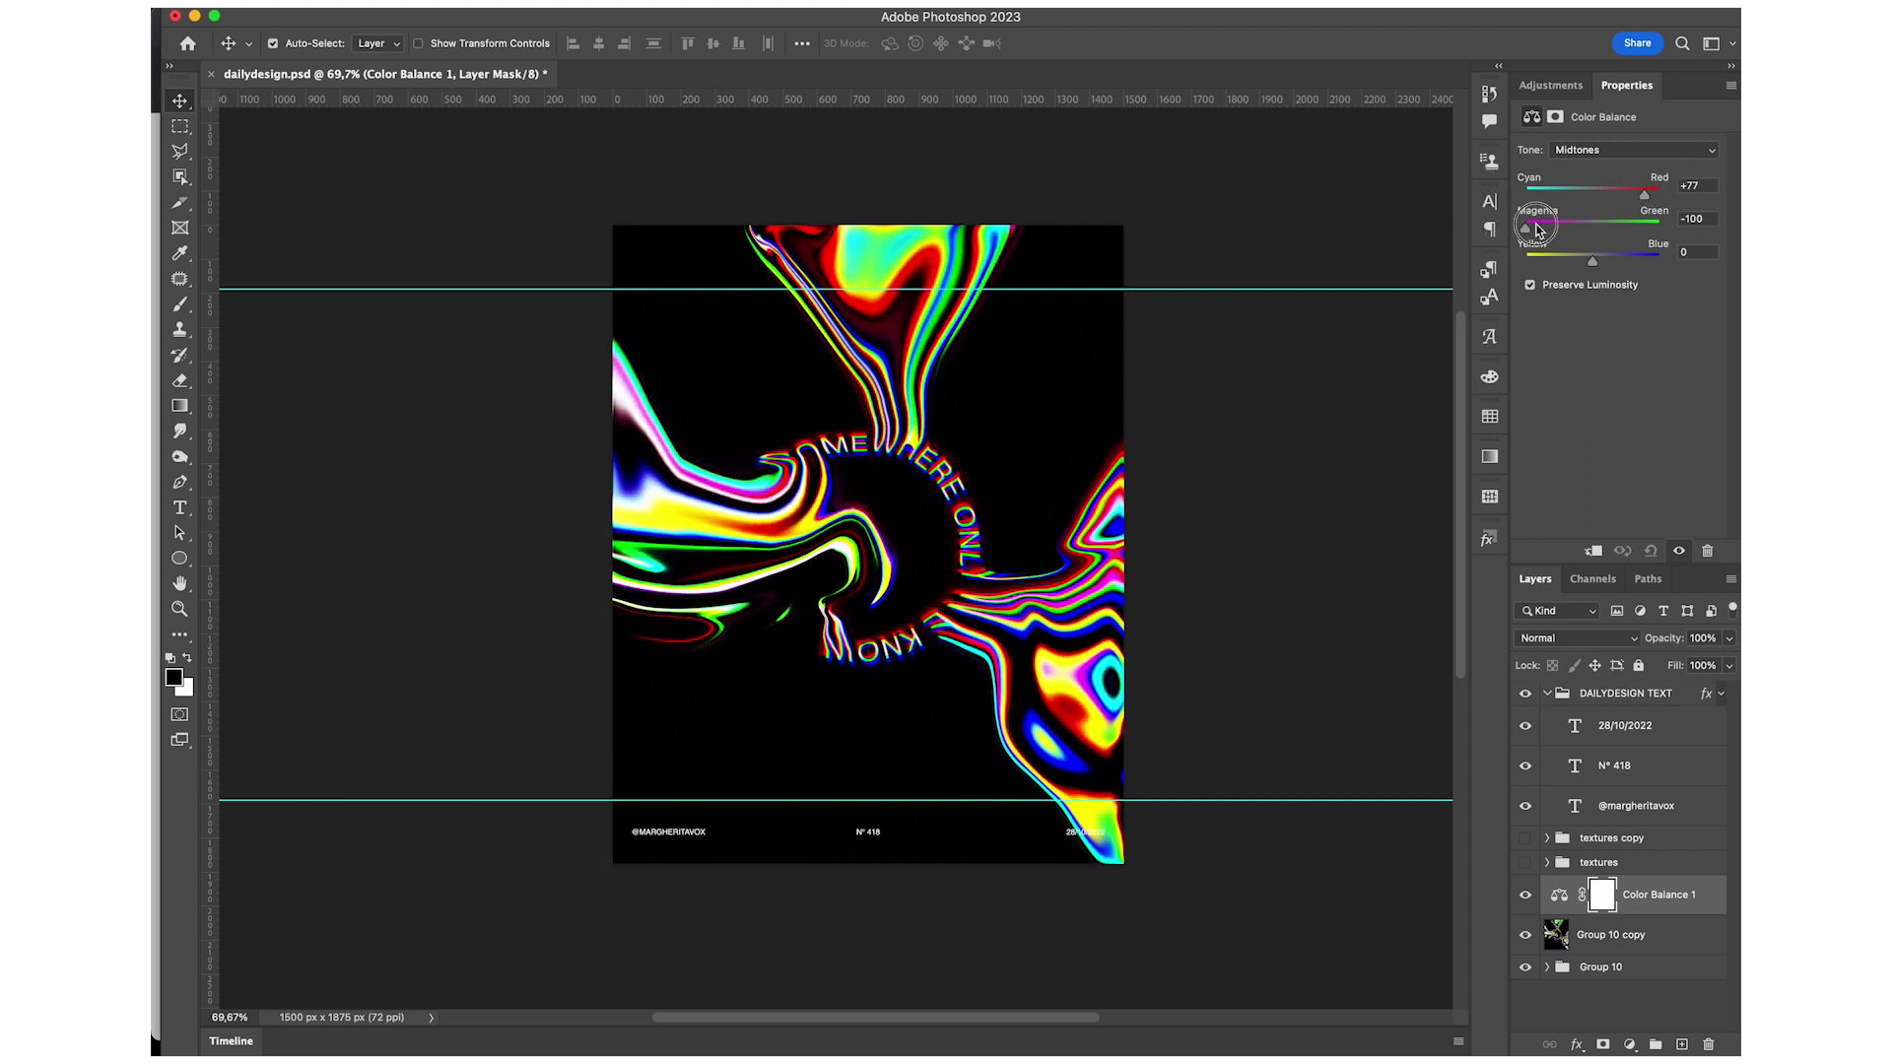
left_click_drag(1593, 266, 1729, 241)
left_click_drag(1720, 237, 1564, 225)
key("Delete")
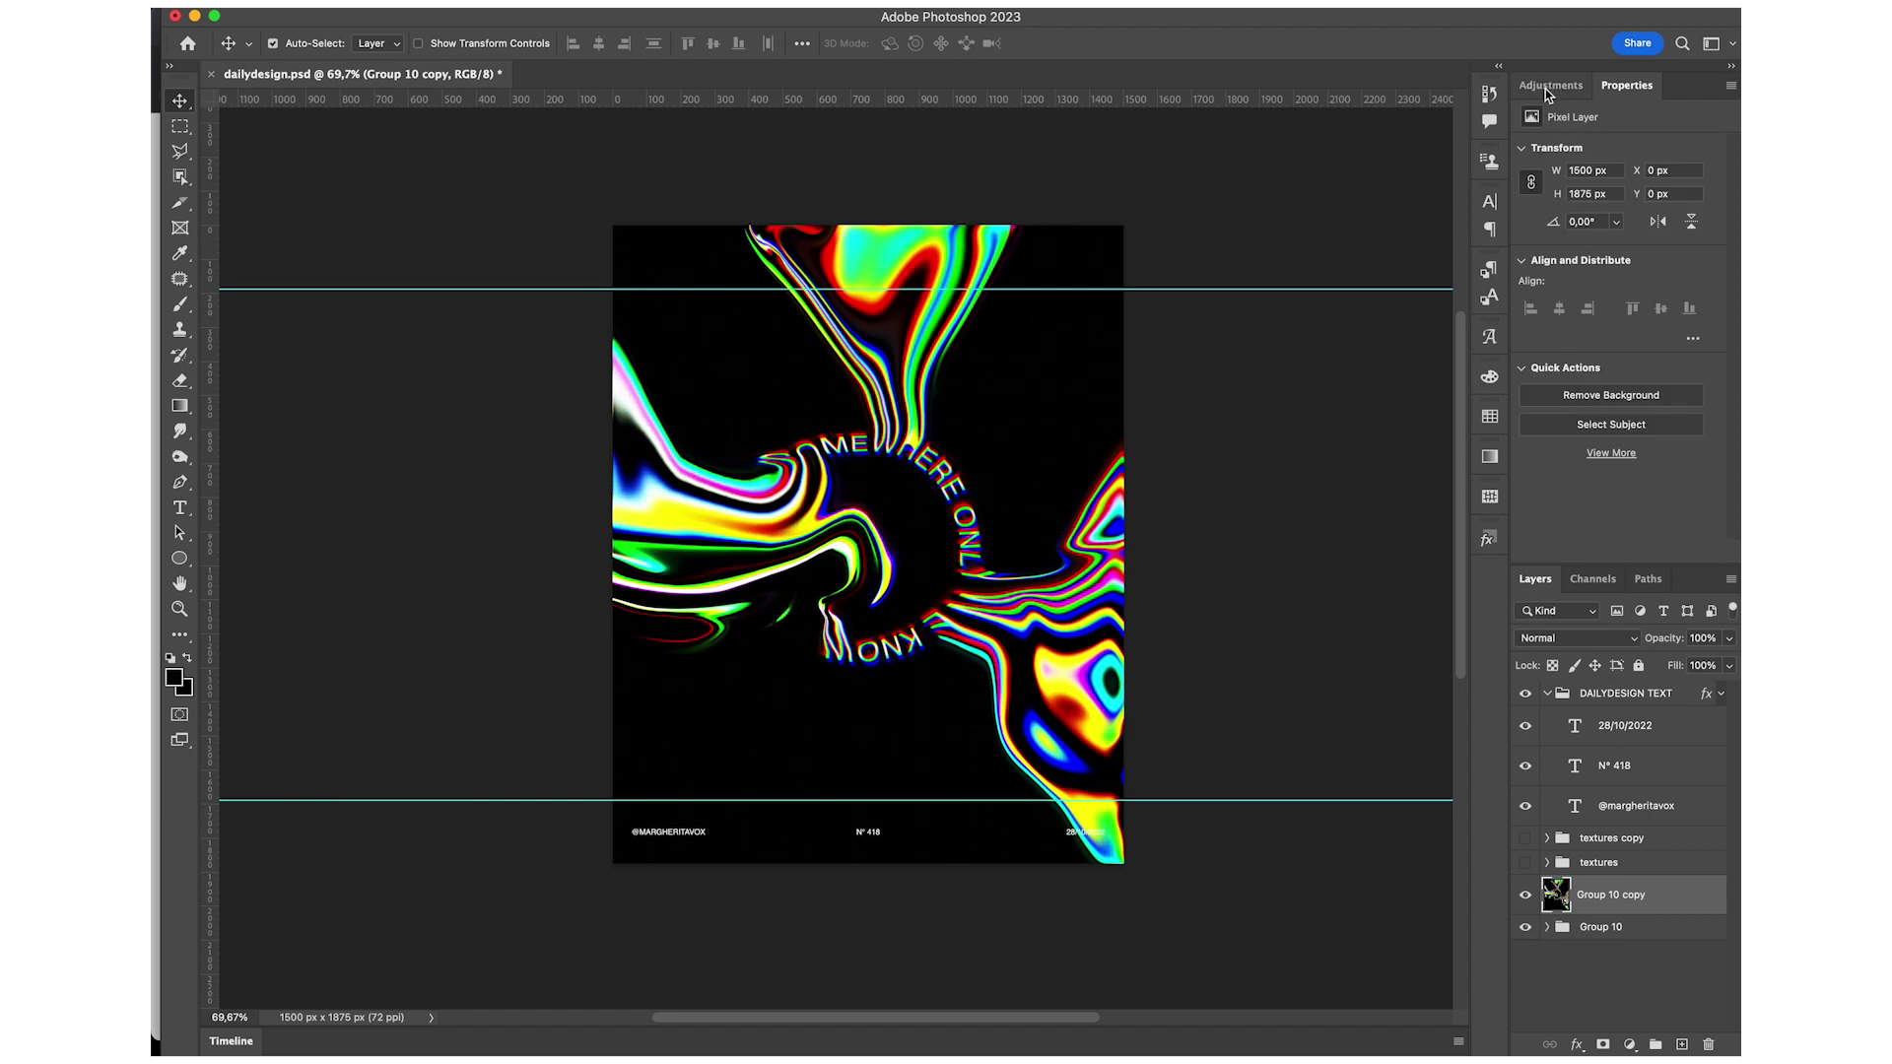
Try a Hue/Saturation adjustment rotating the swirls' hue, then delete it.
left_click(1550, 87)
left_click(1553, 156)
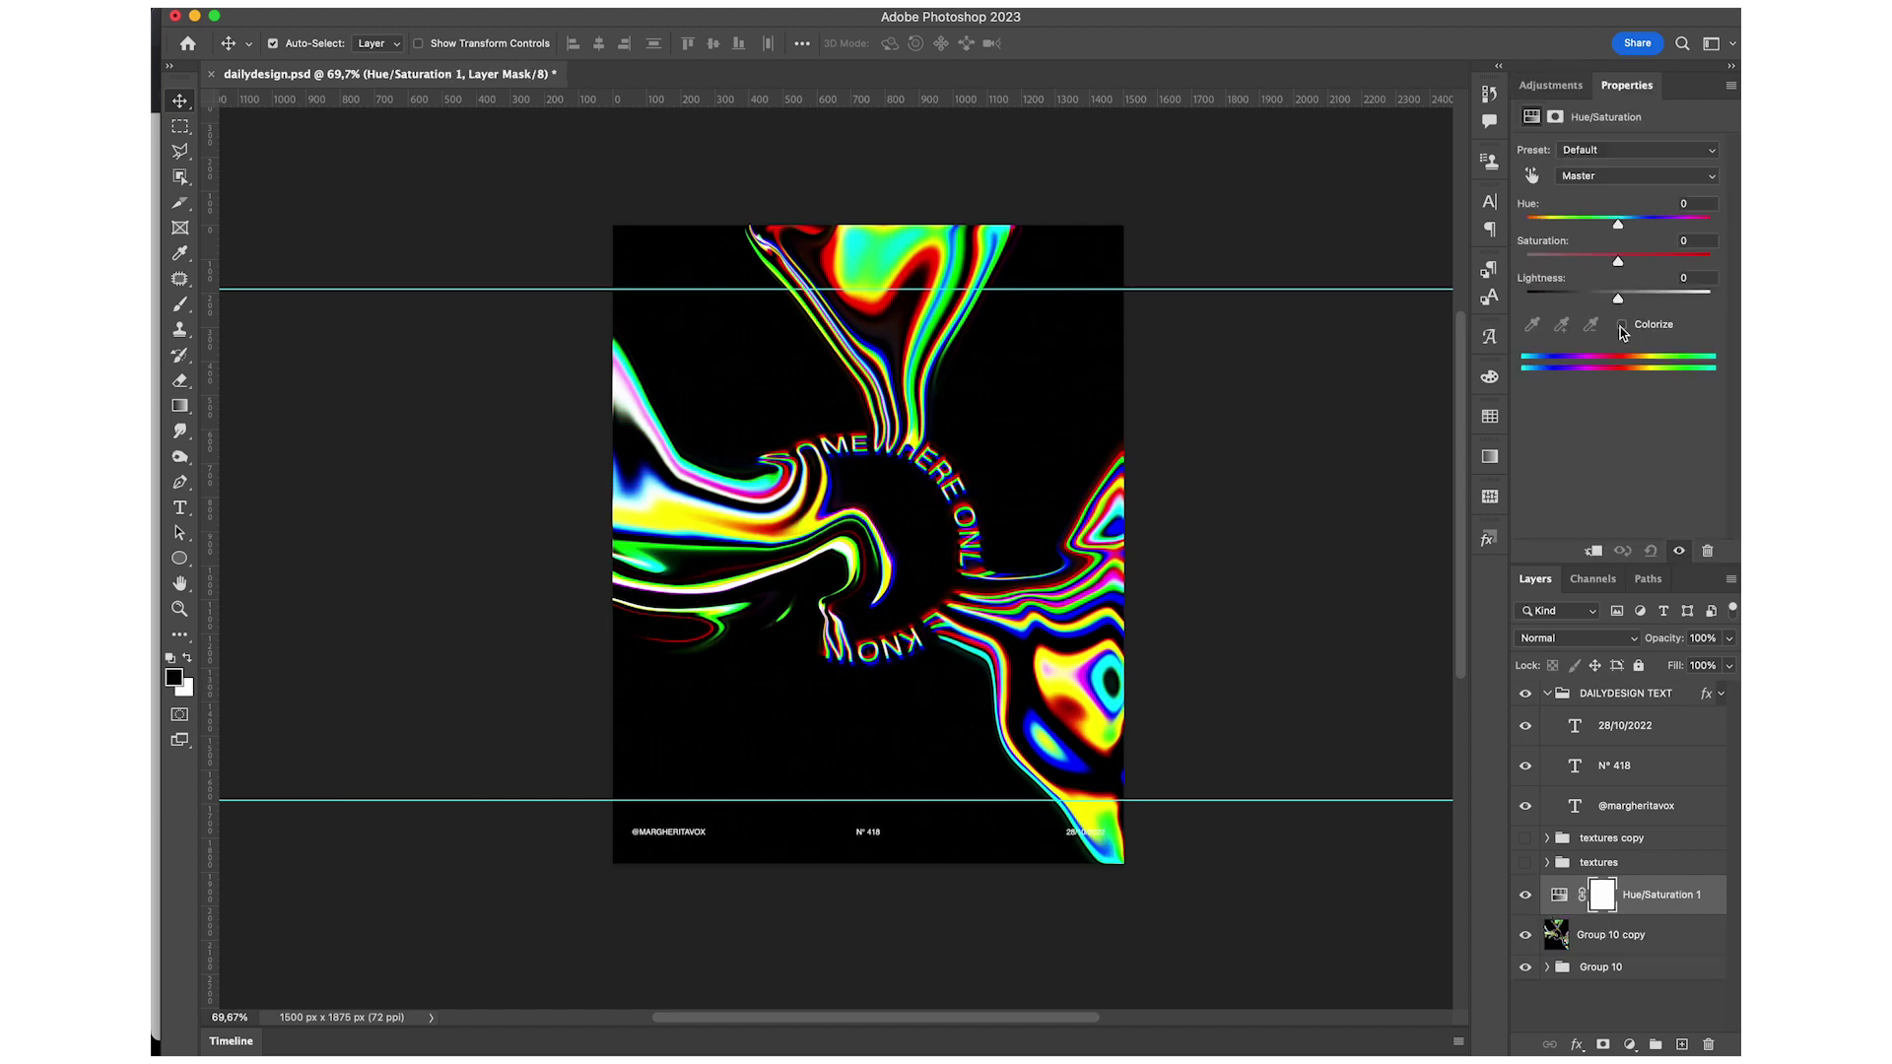
left_click_drag(1621, 228, 1526, 228)
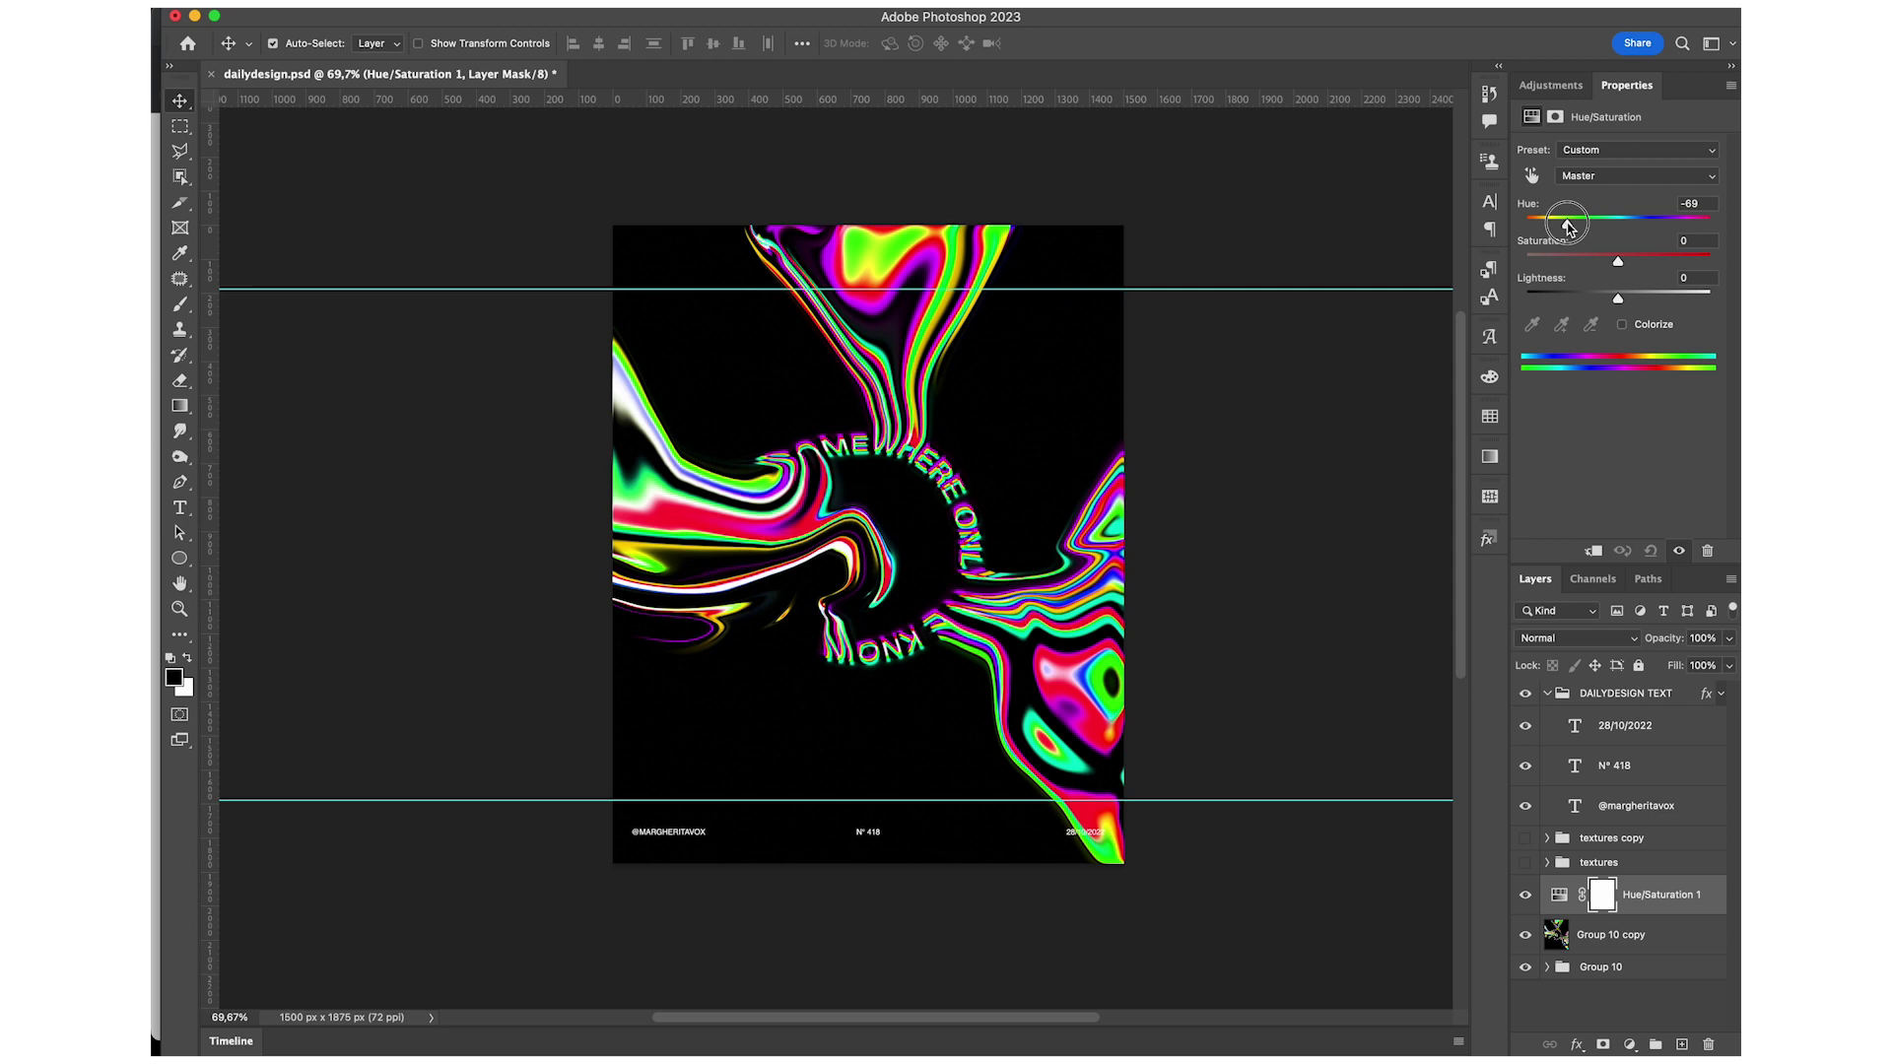
mouse_move(1525, 227)
left_mouse_down()
mouse_move(1630, 228)
mouse_move(1619, 240)
left_mouse_up()
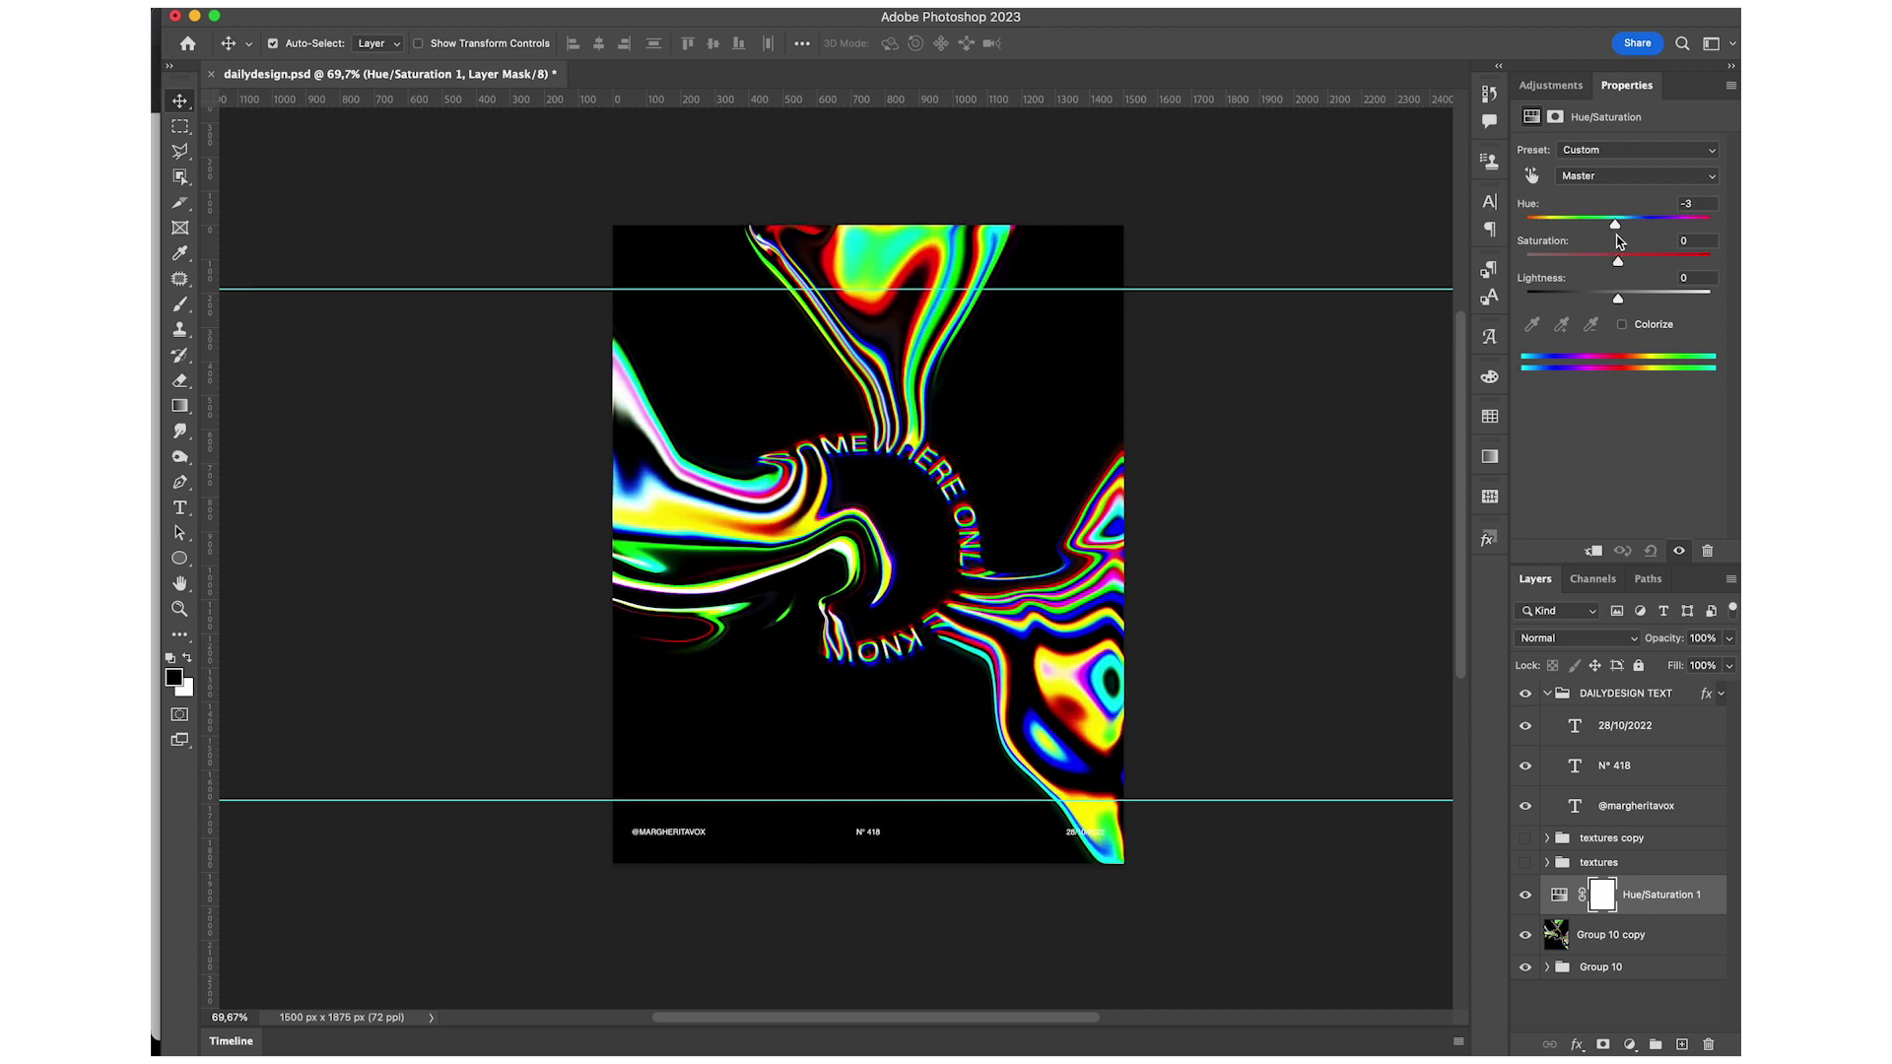
key("Delete")
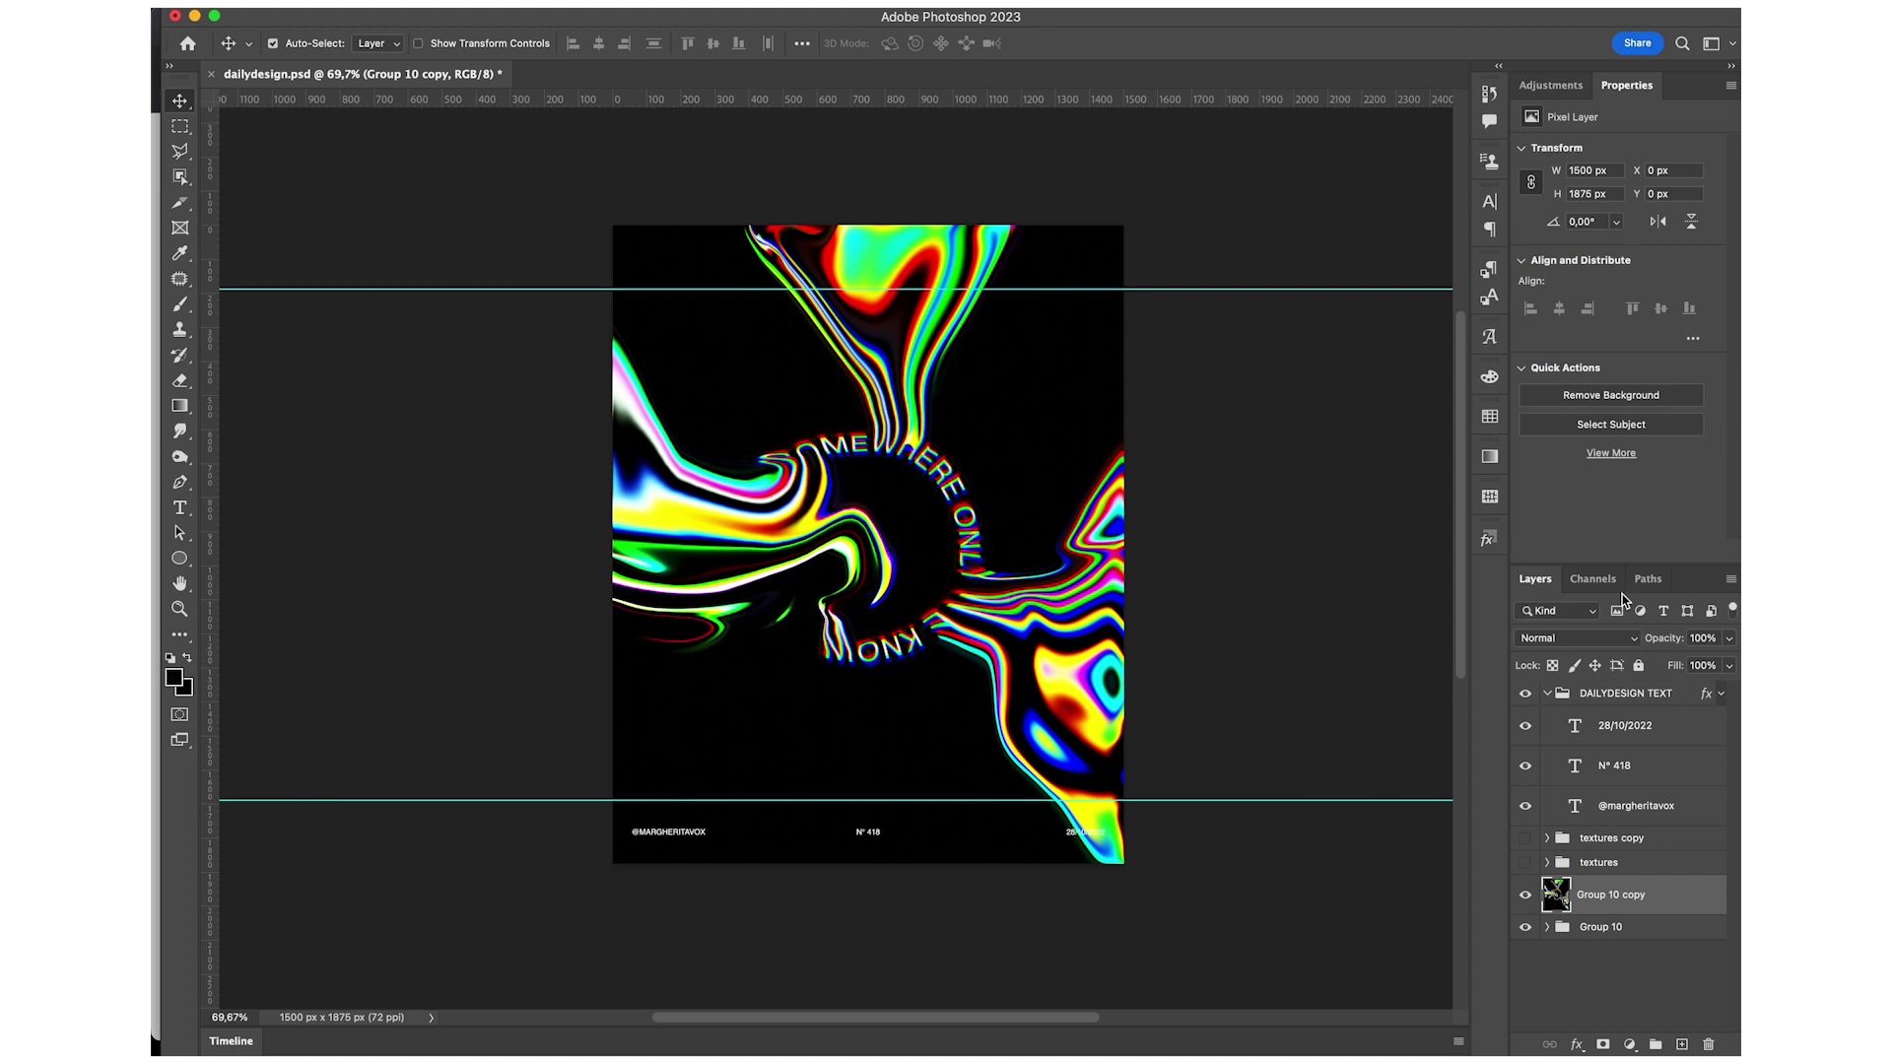
Keep Group 10 copy at Normal blending with 80% opacity and hide the original Group 10.
left_click(1577, 638)
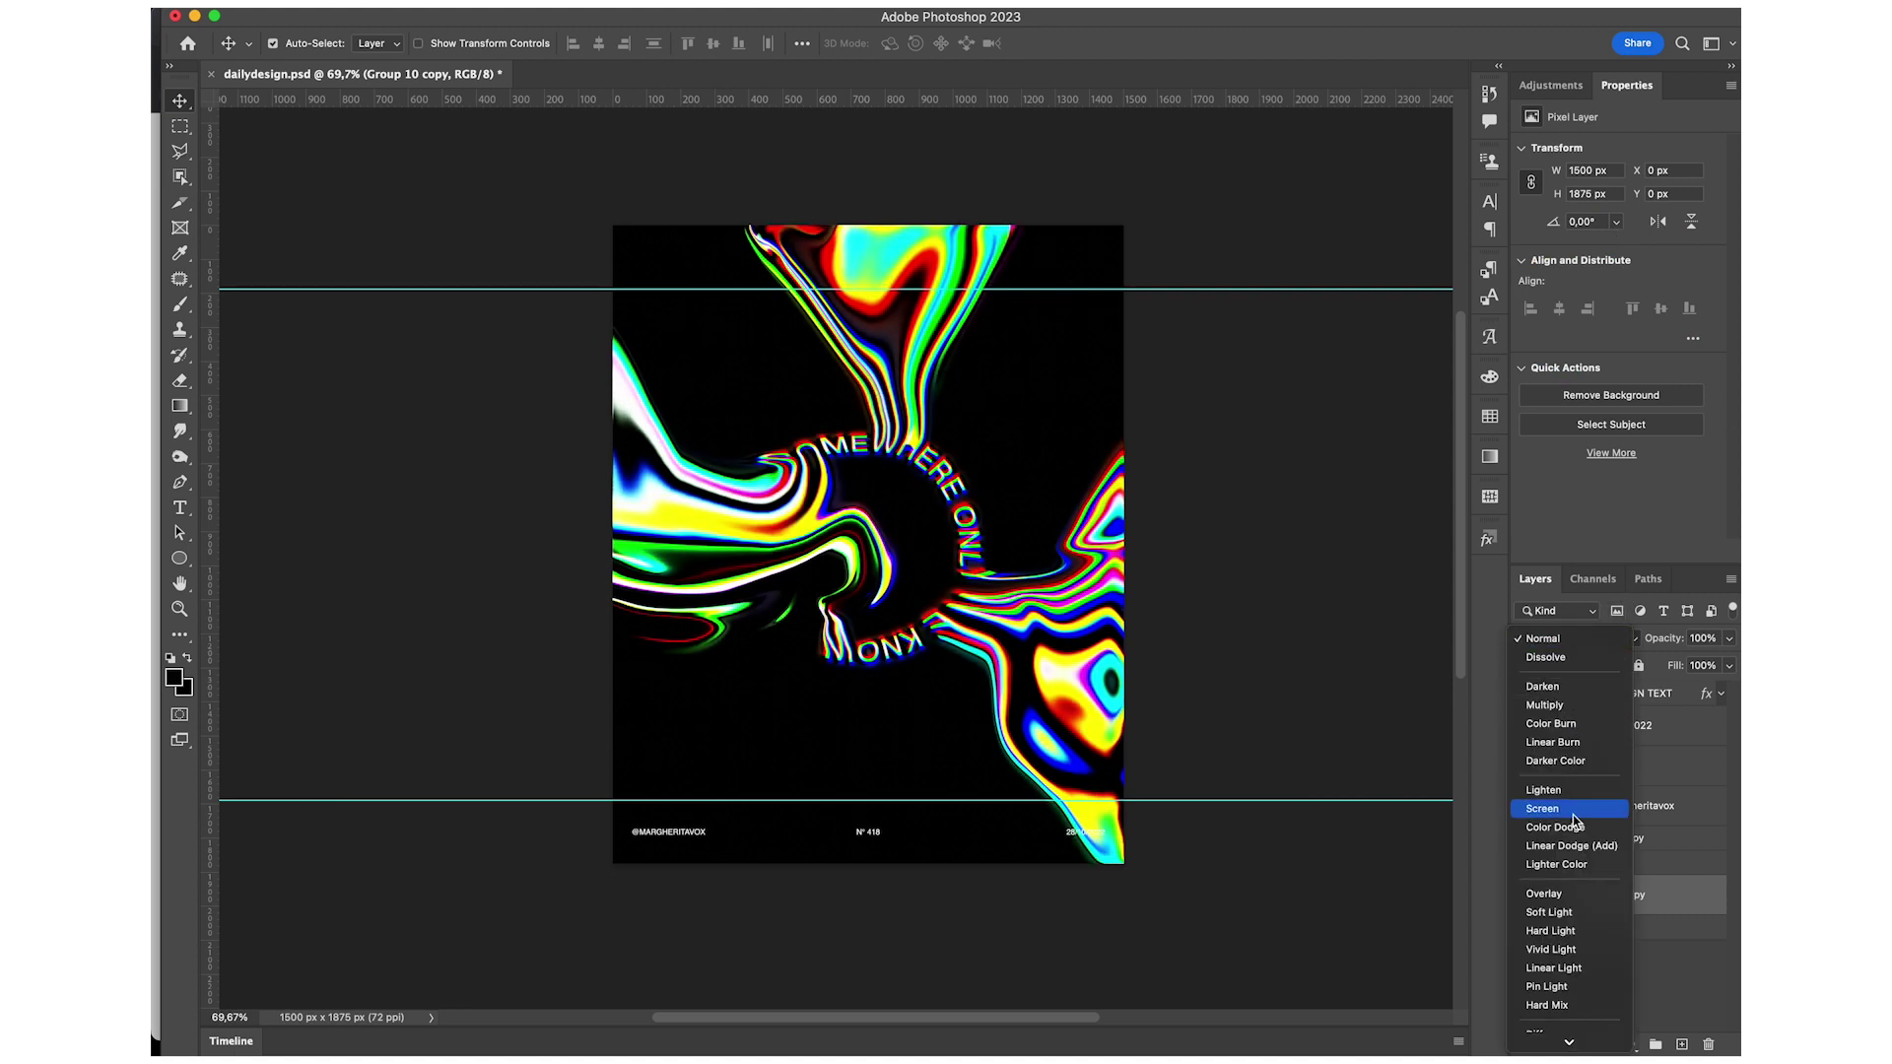
left_click(1696, 905)
left_click(1704, 638)
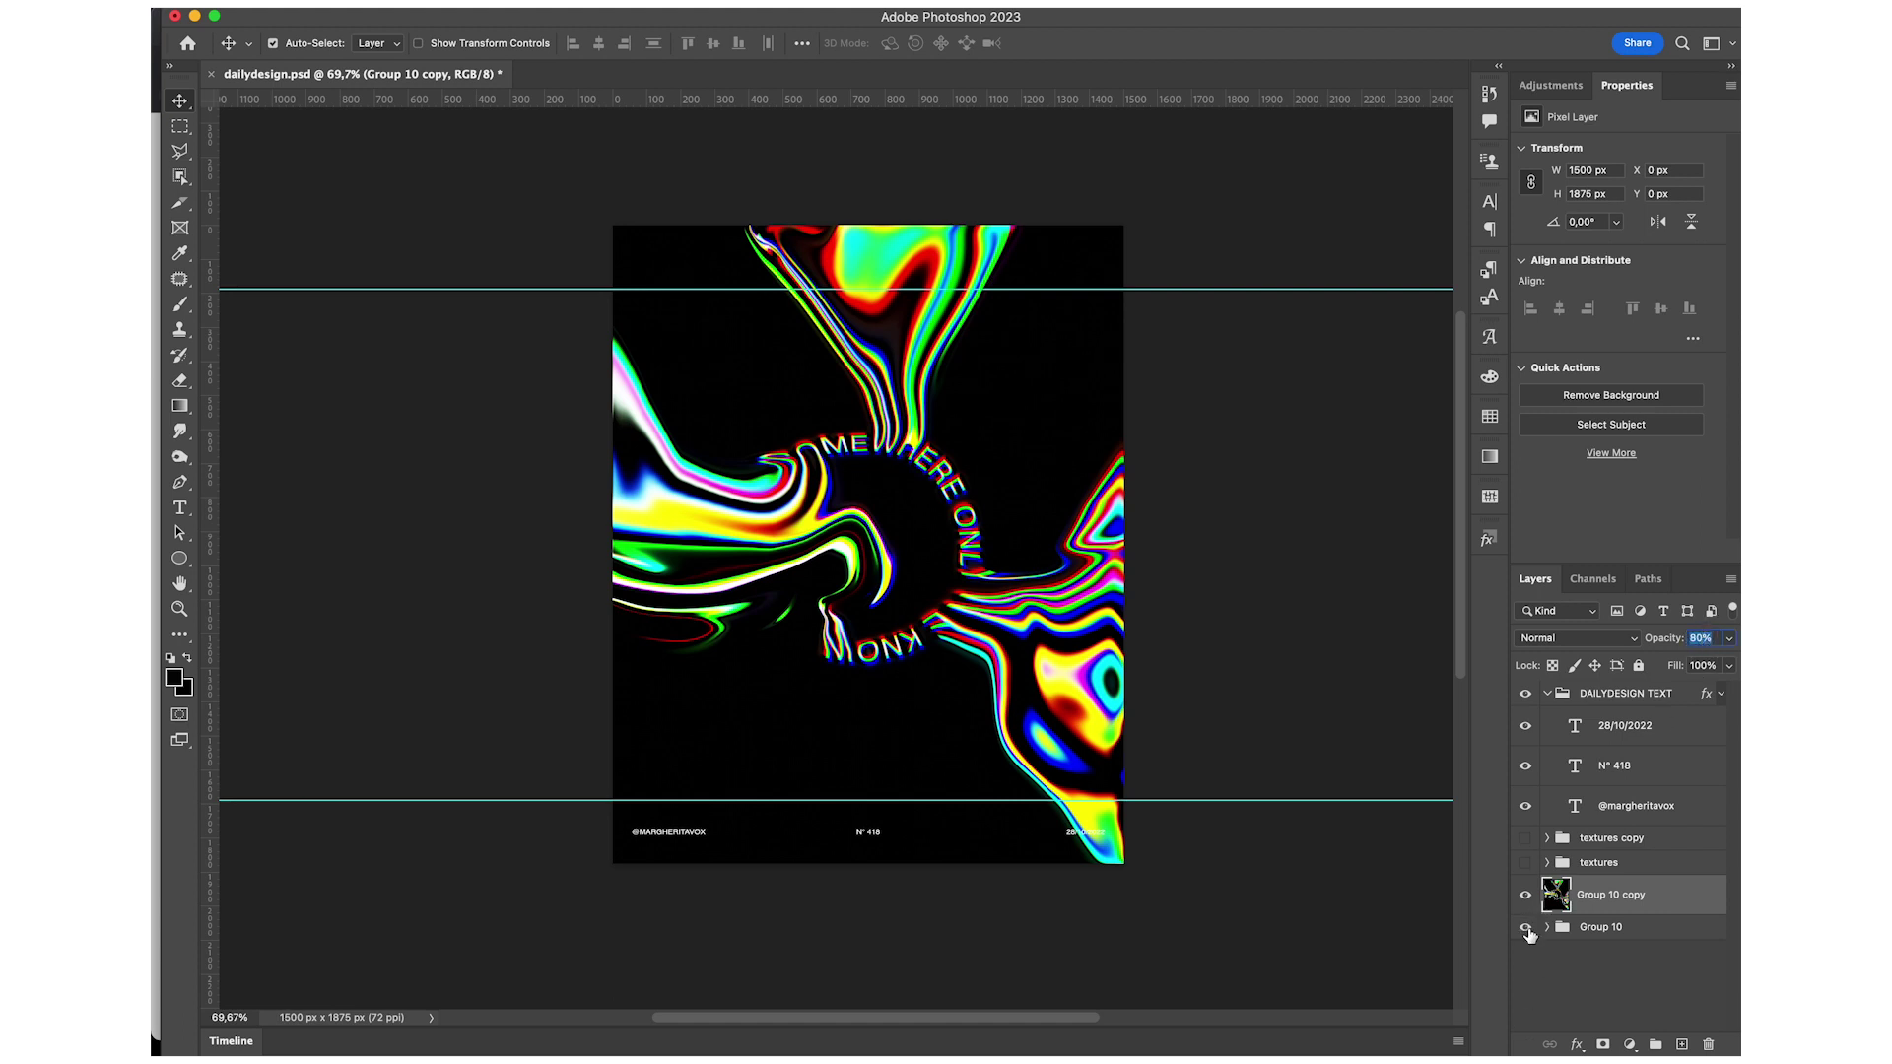
left_click(1526, 930)
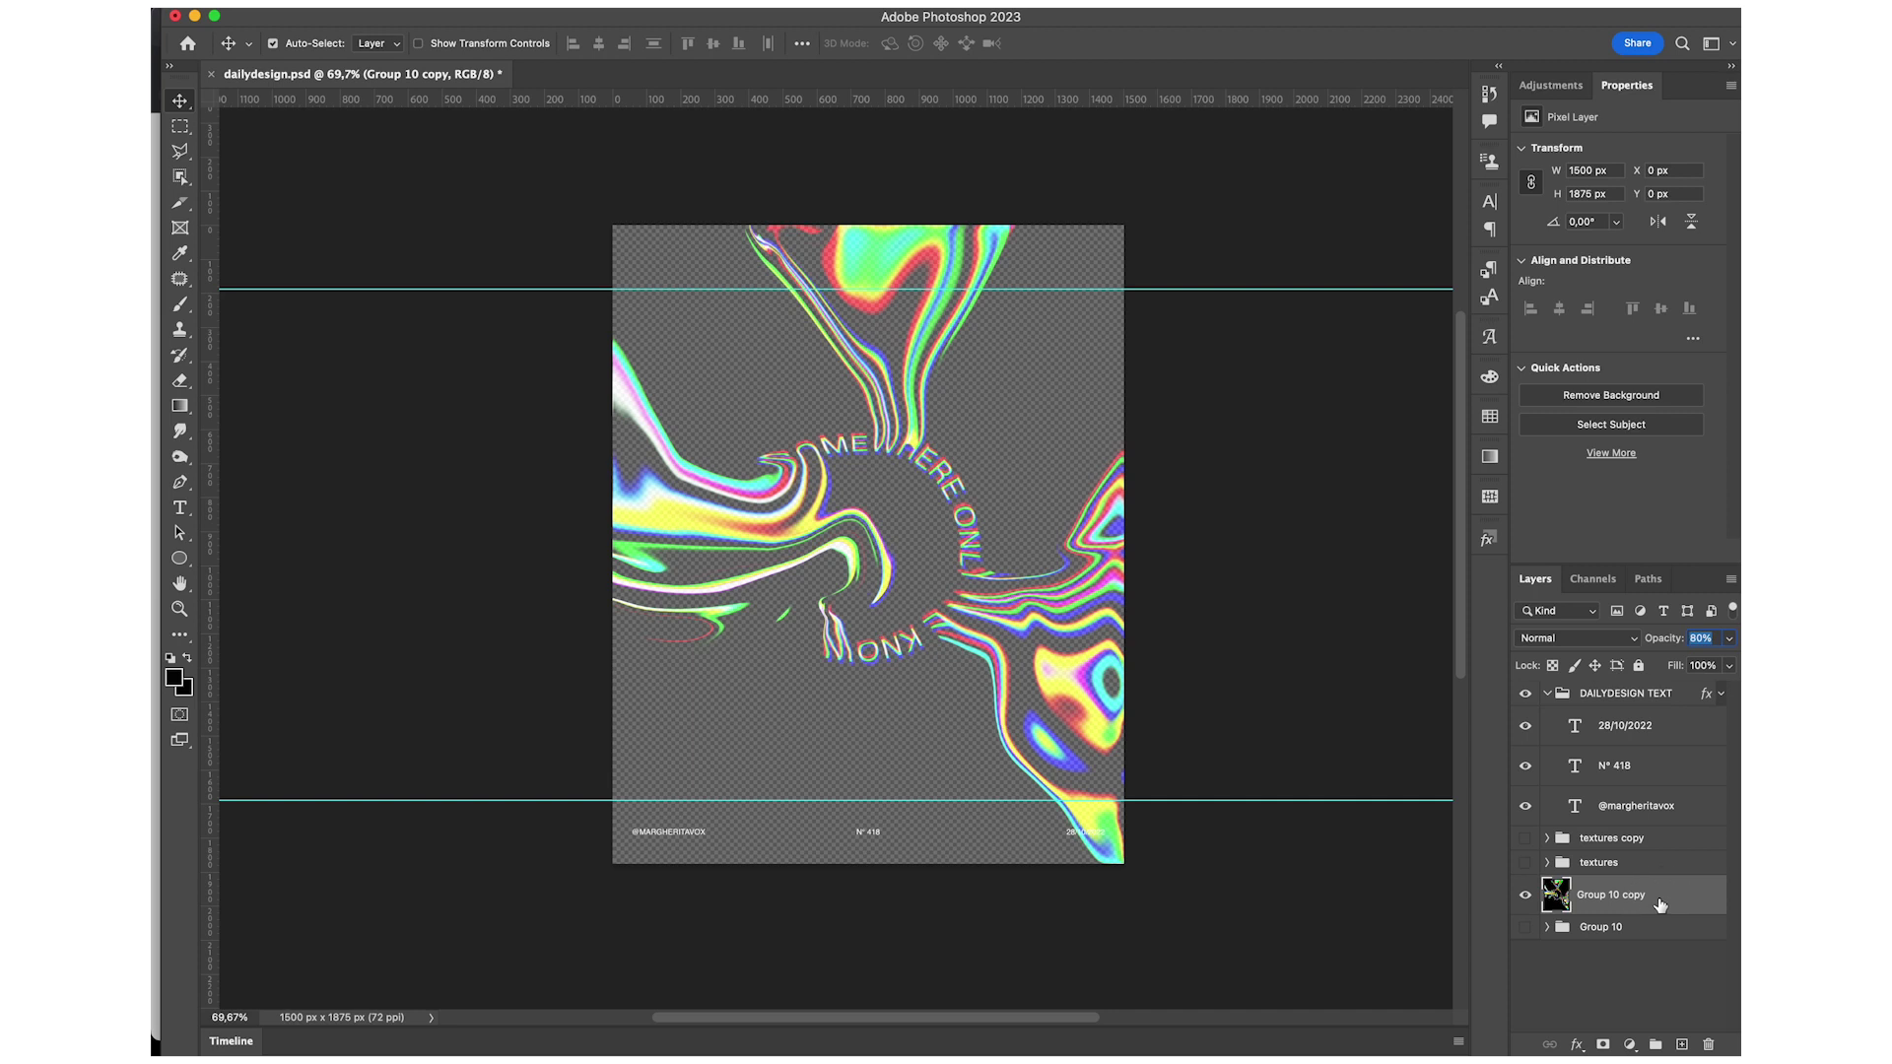
Add a near-black #040404 Solid Color fill layer above Group 10.
left_click(1635, 931)
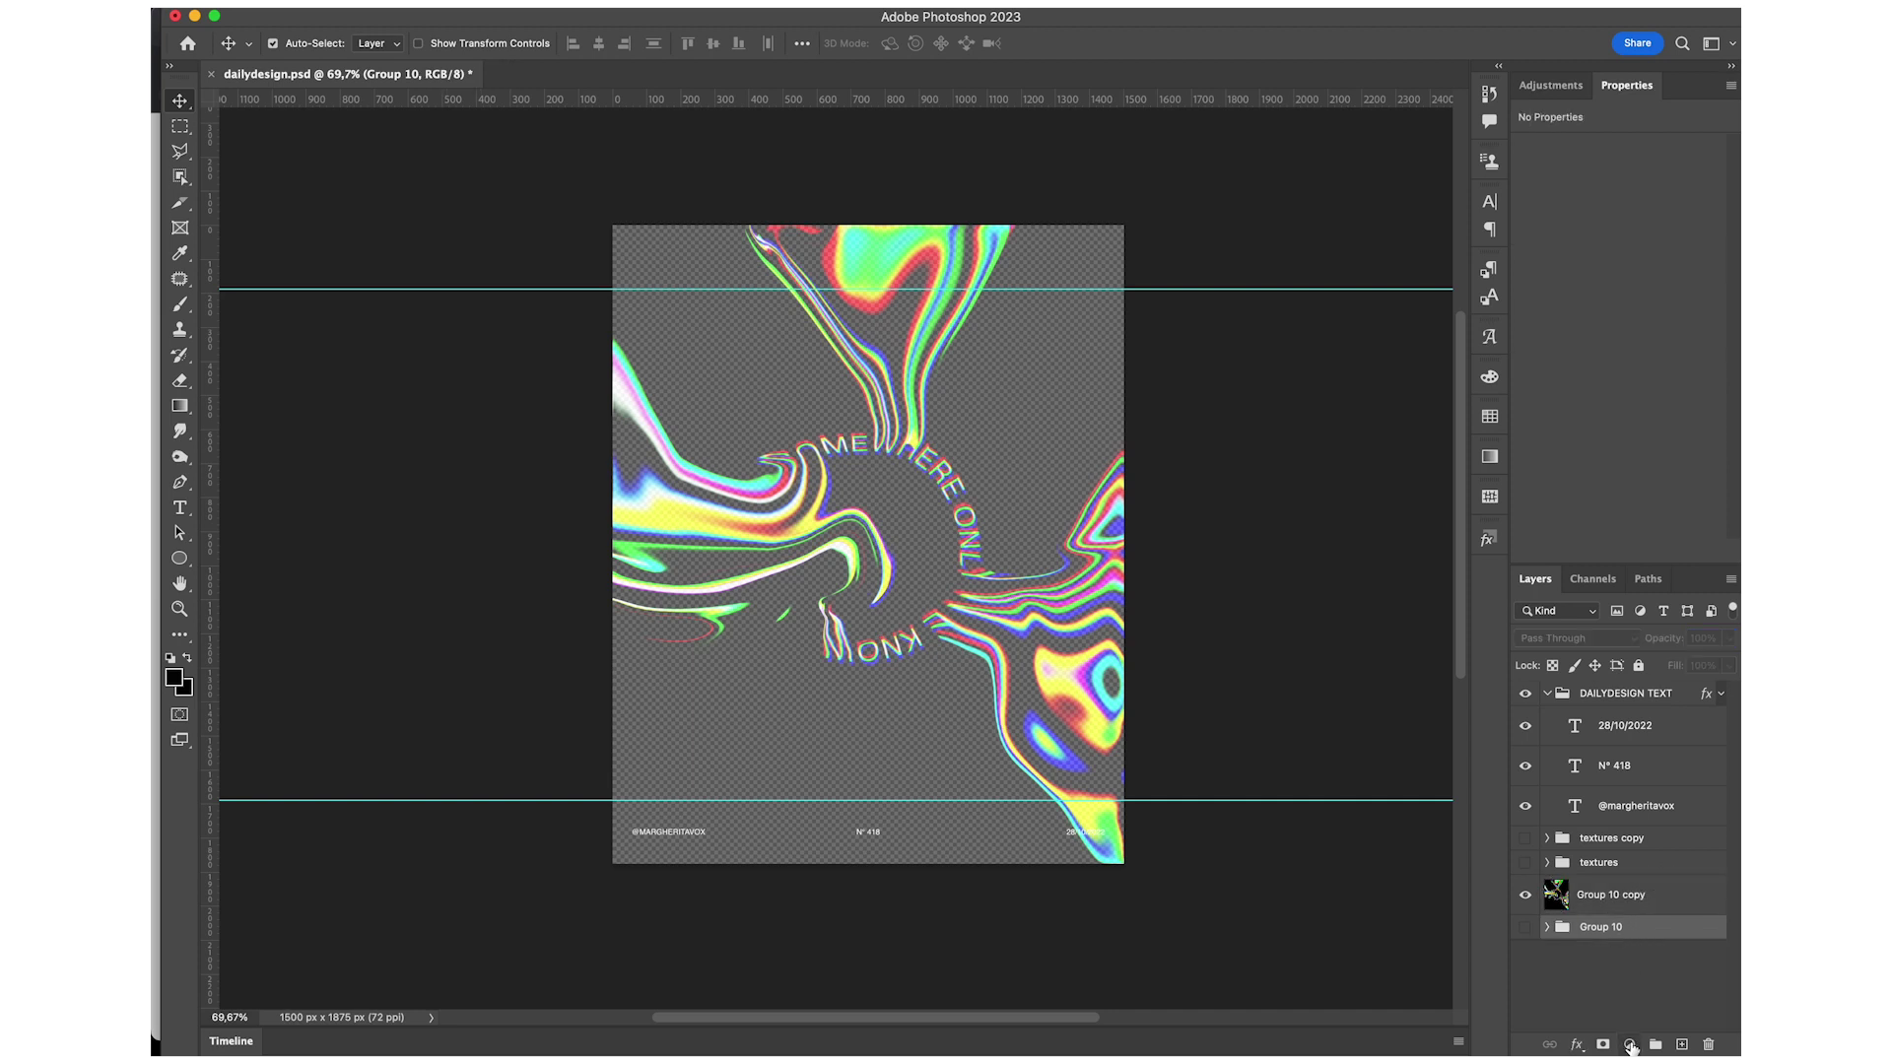
left_click(1631, 1046)
left_click(1680, 621)
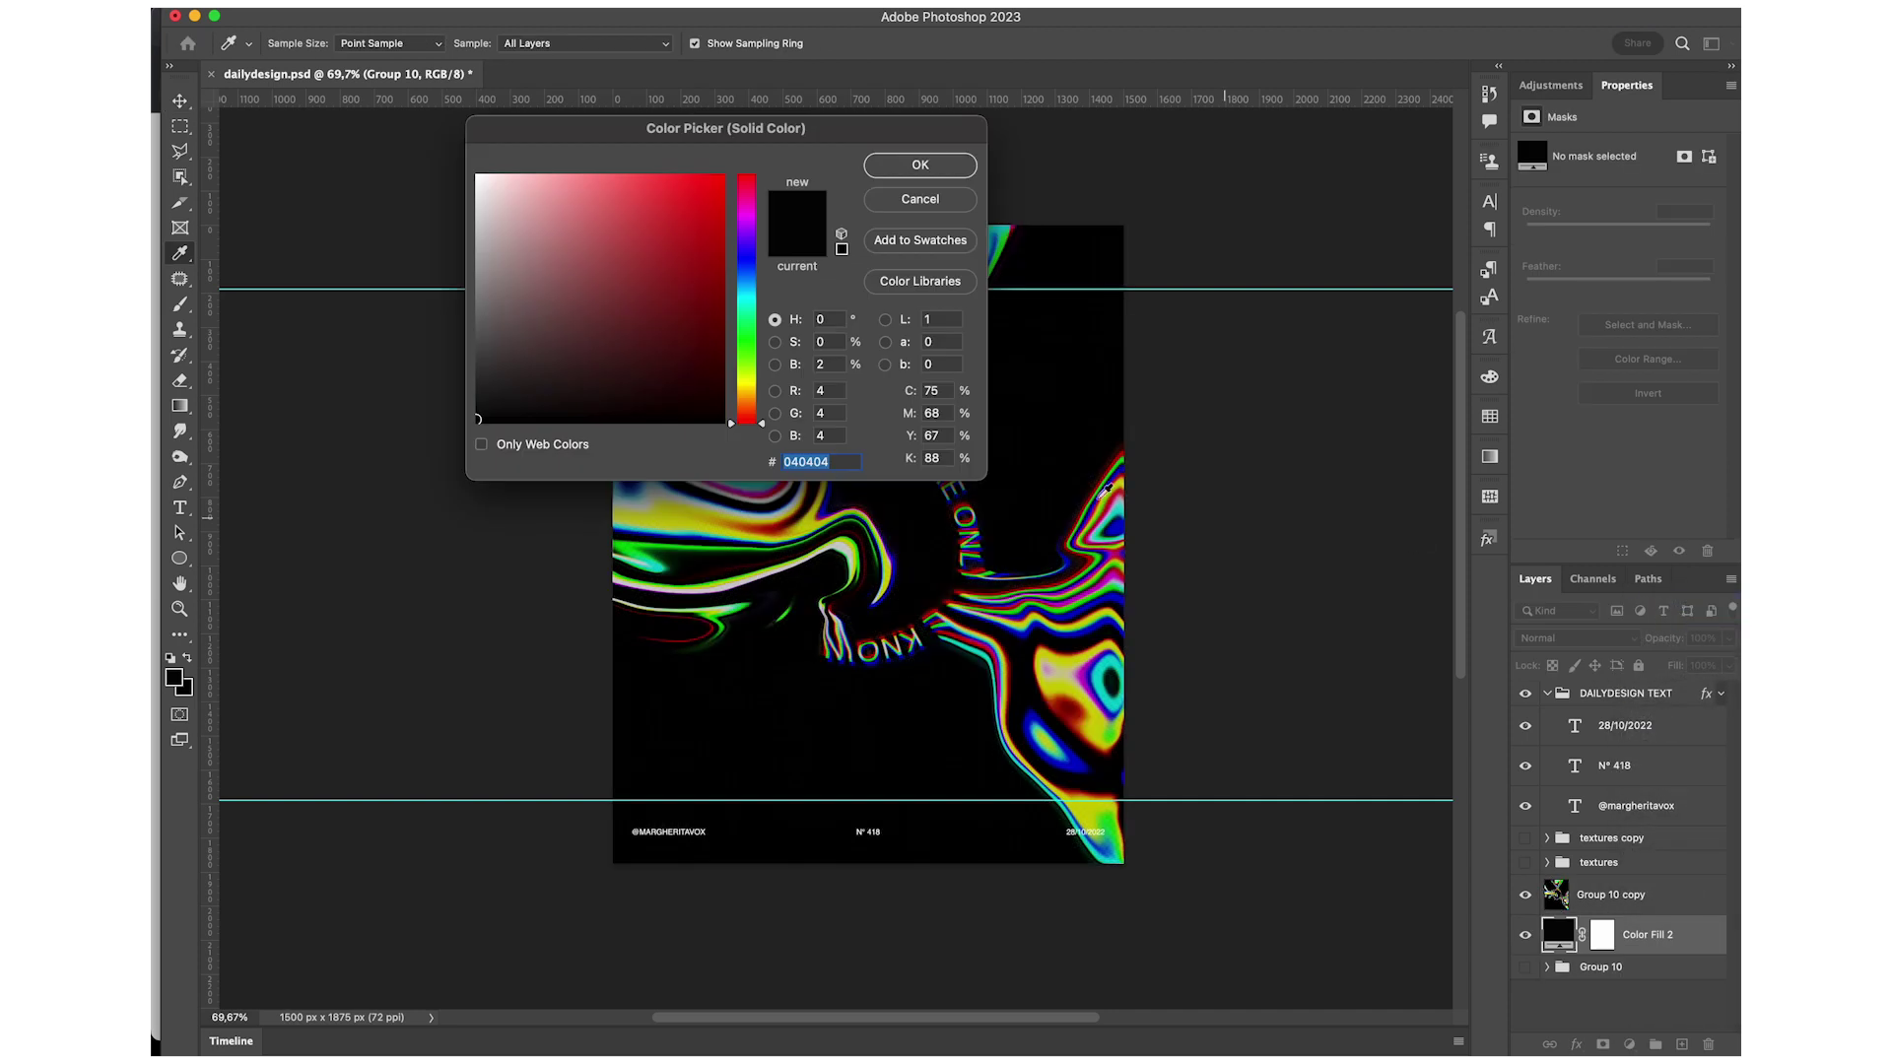
left_click(926, 169)
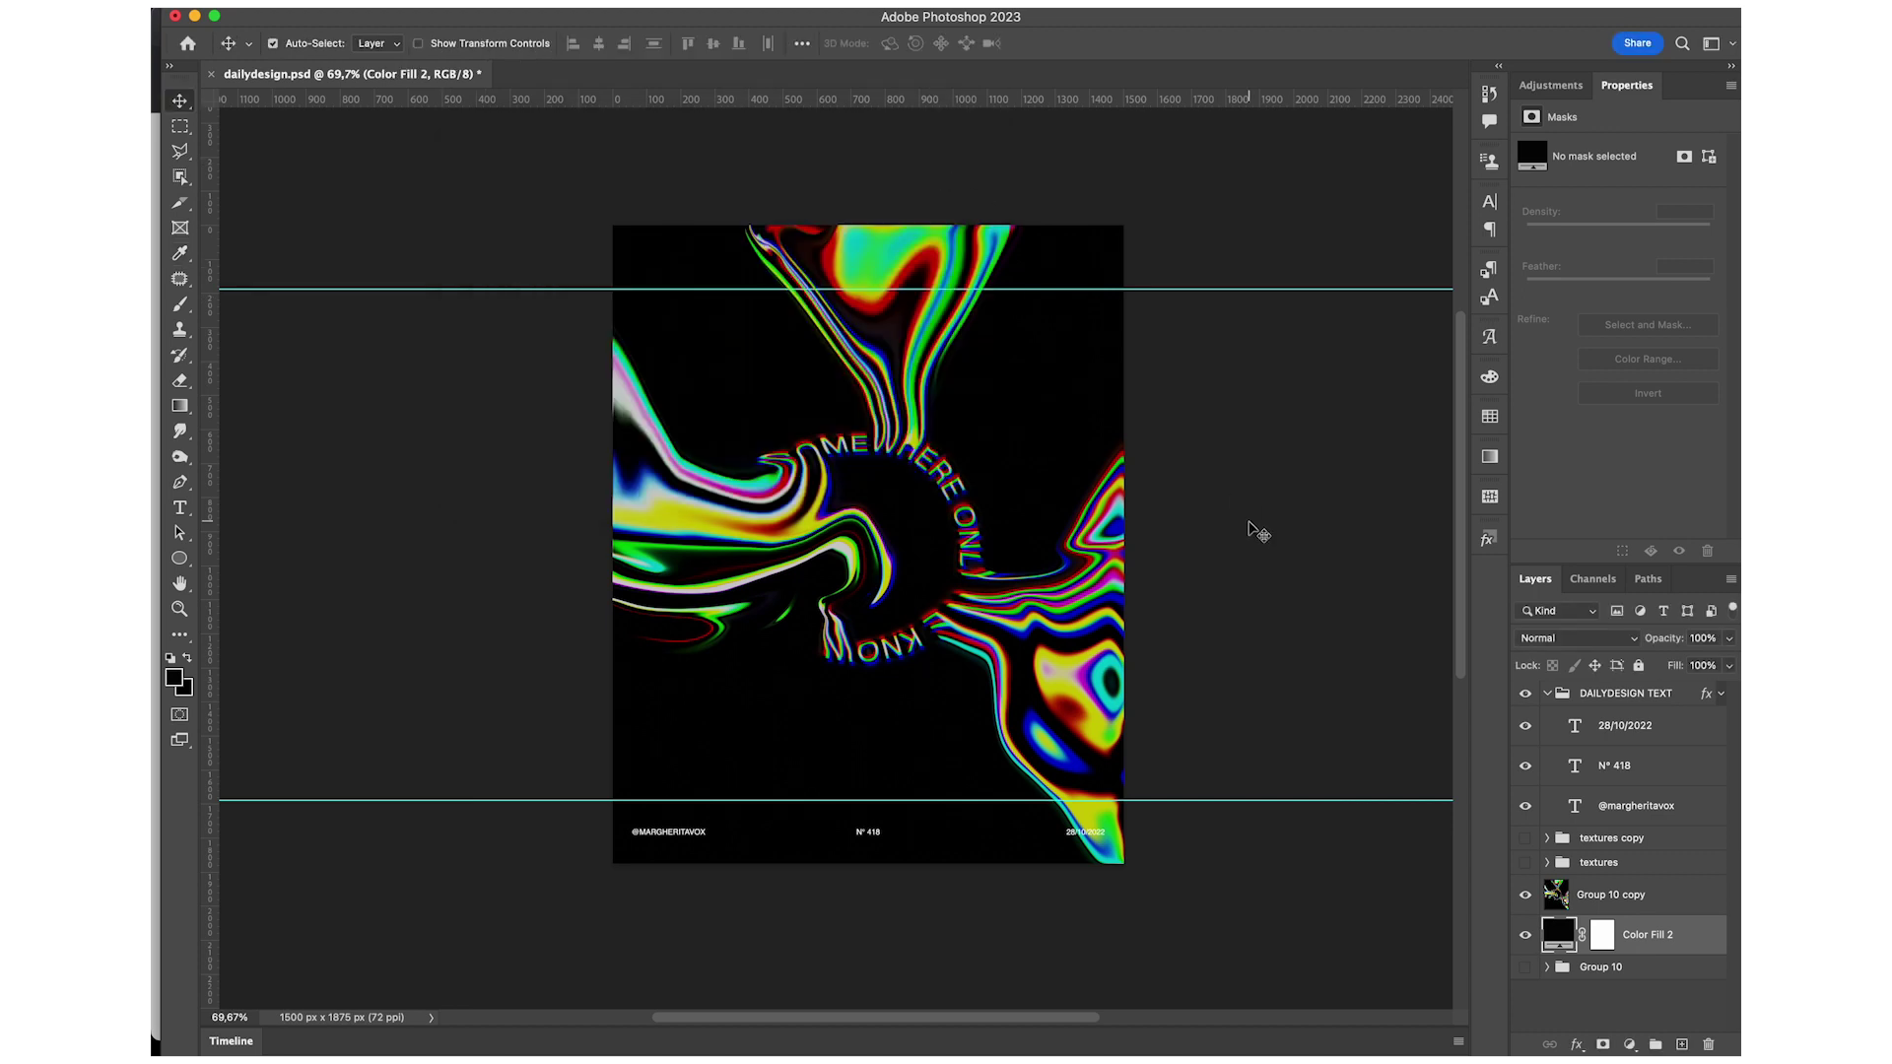
Set Group 10 copy's opacity to 70%.
left_click(1668, 895)
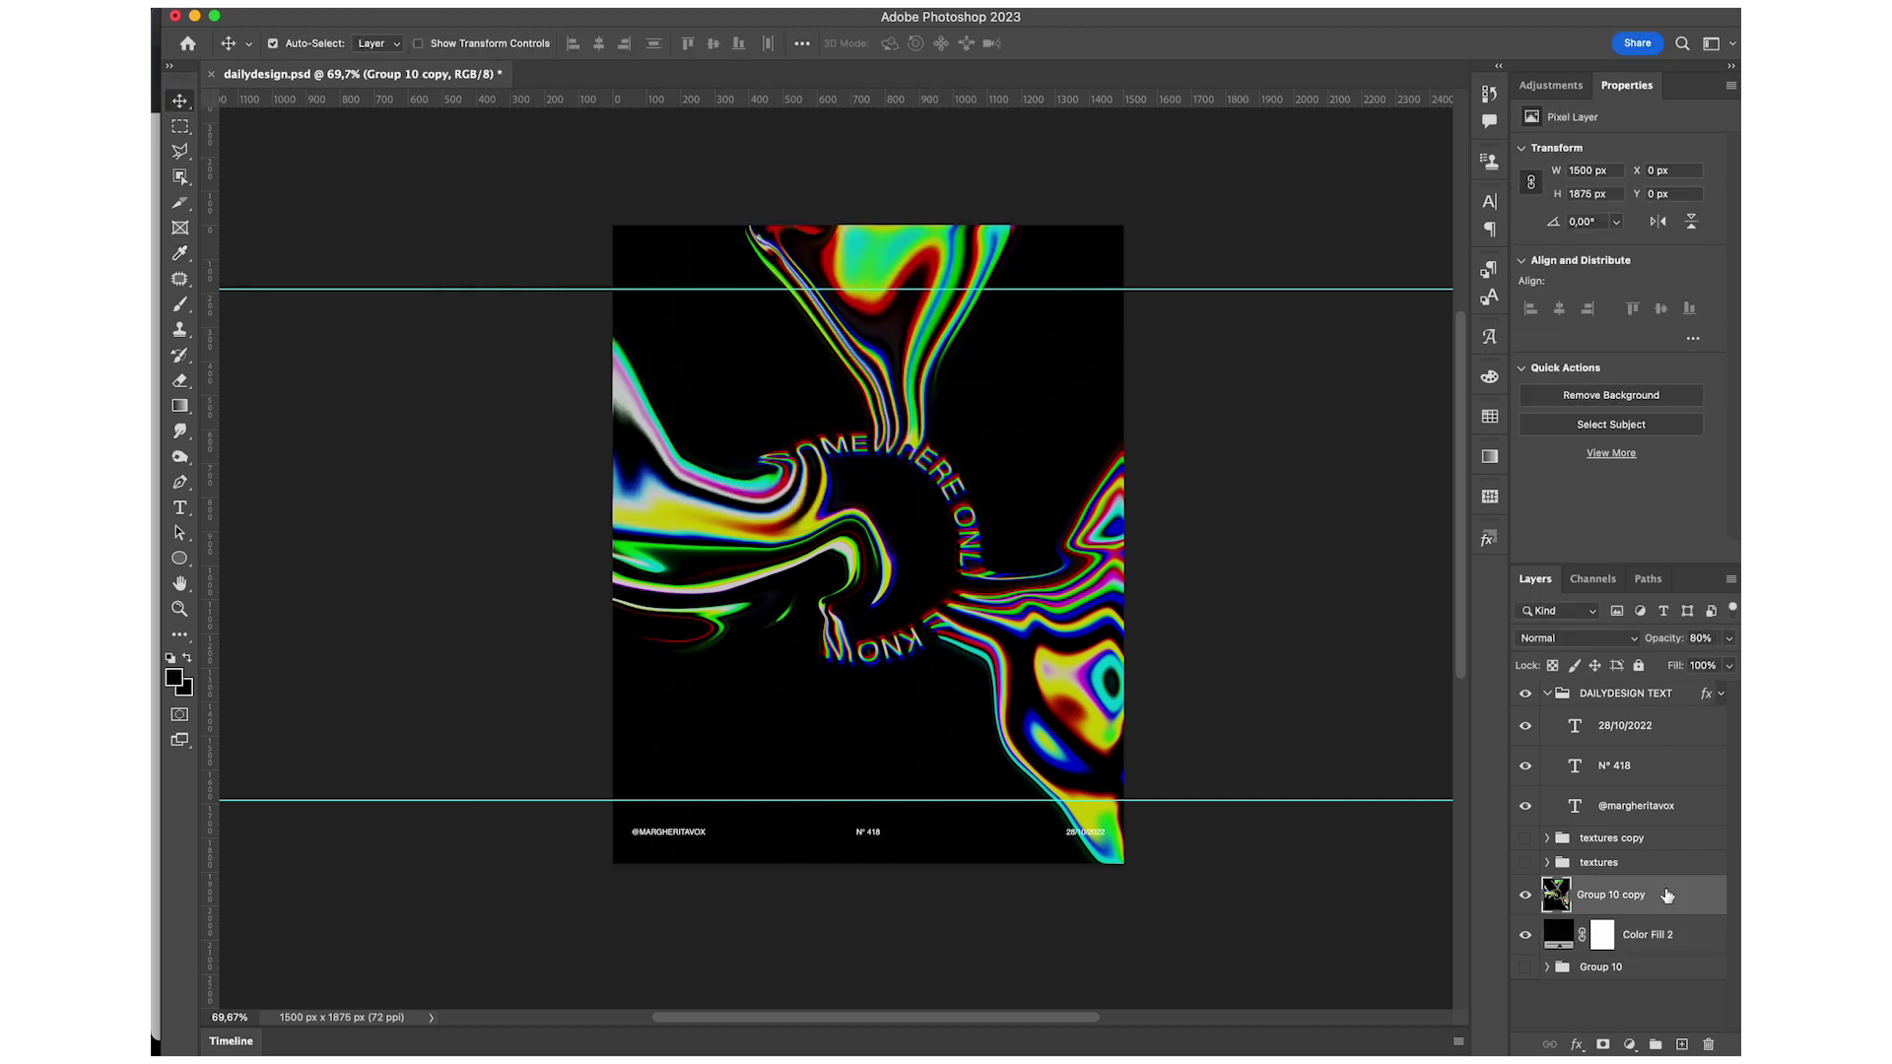
type("70")
key("Return")
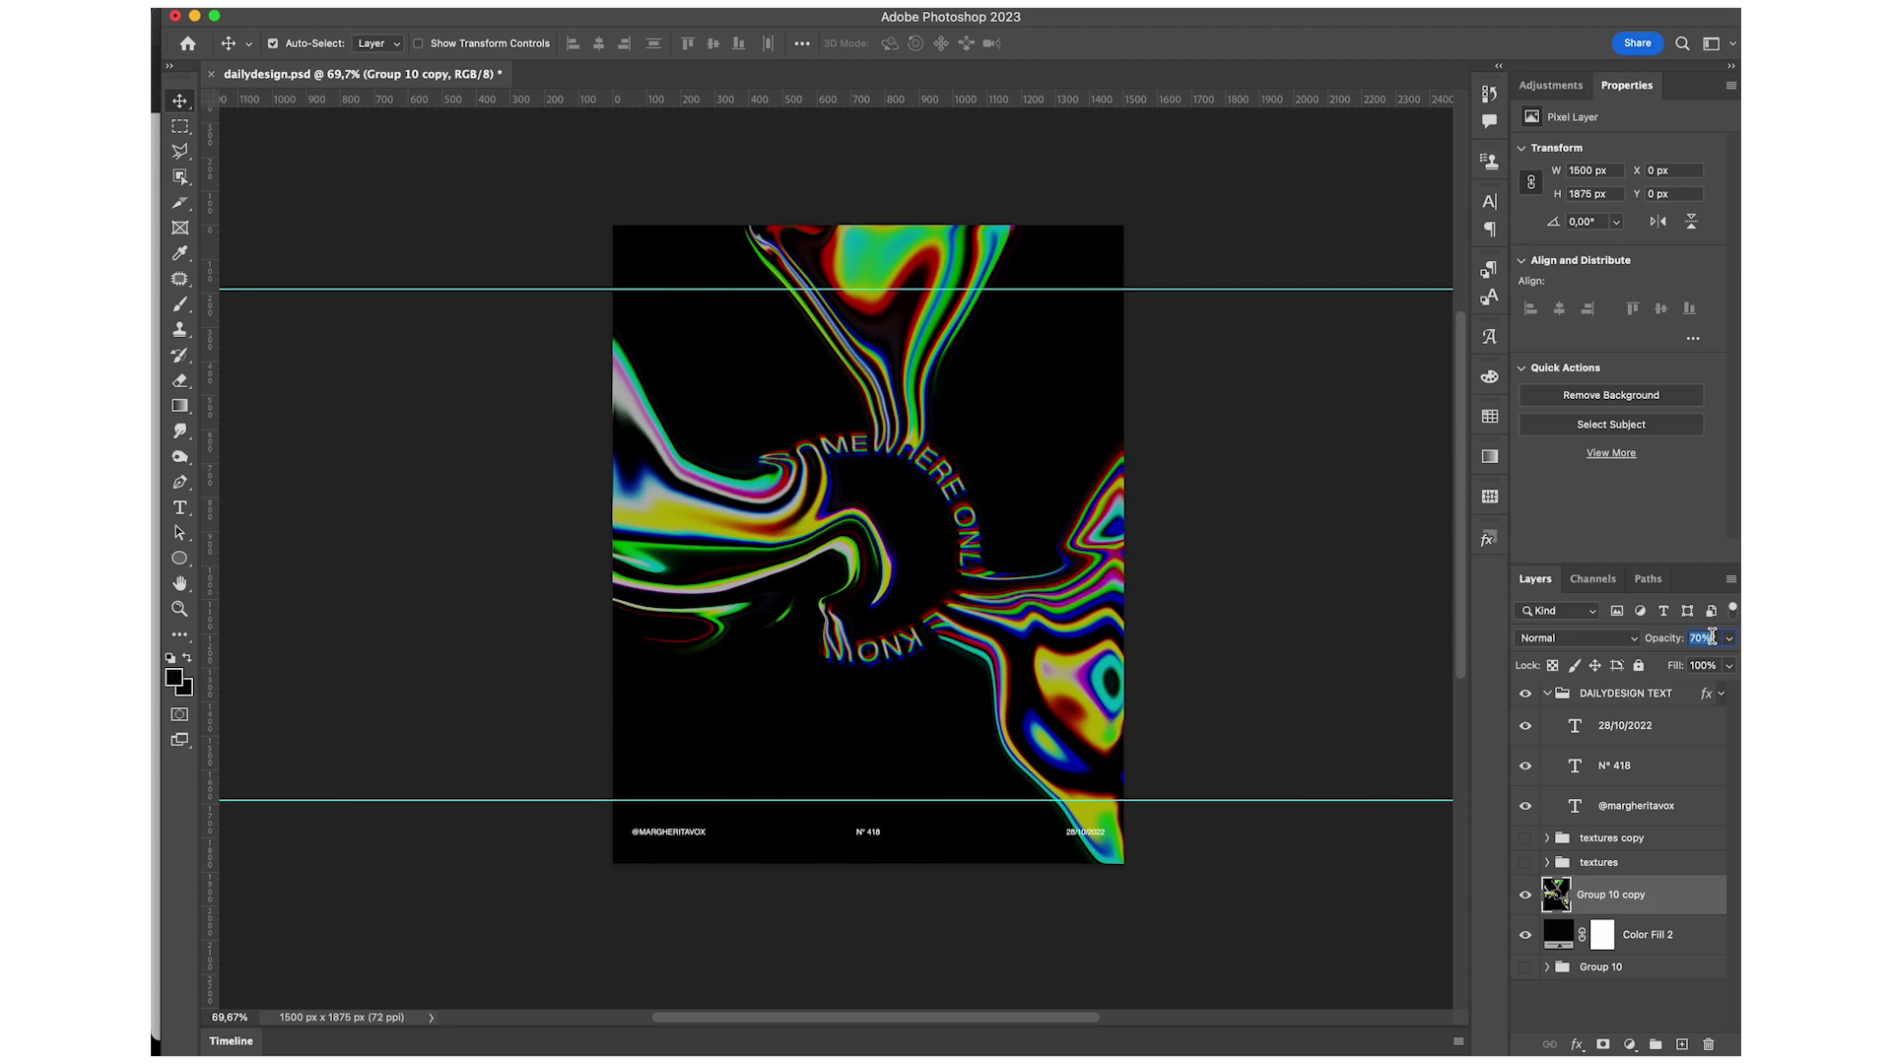